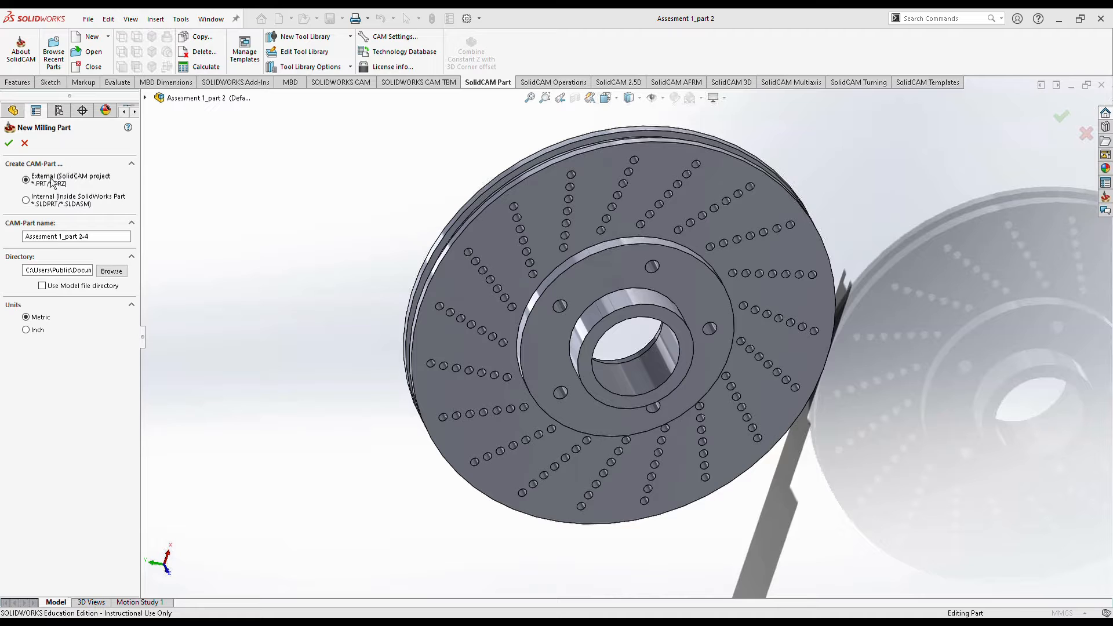
Confirm the new milling part and place CoordSys on the disc's top face, accepting all CoordSys dialogs.
{"action": "left_click", "coordinate": [17, 150]}
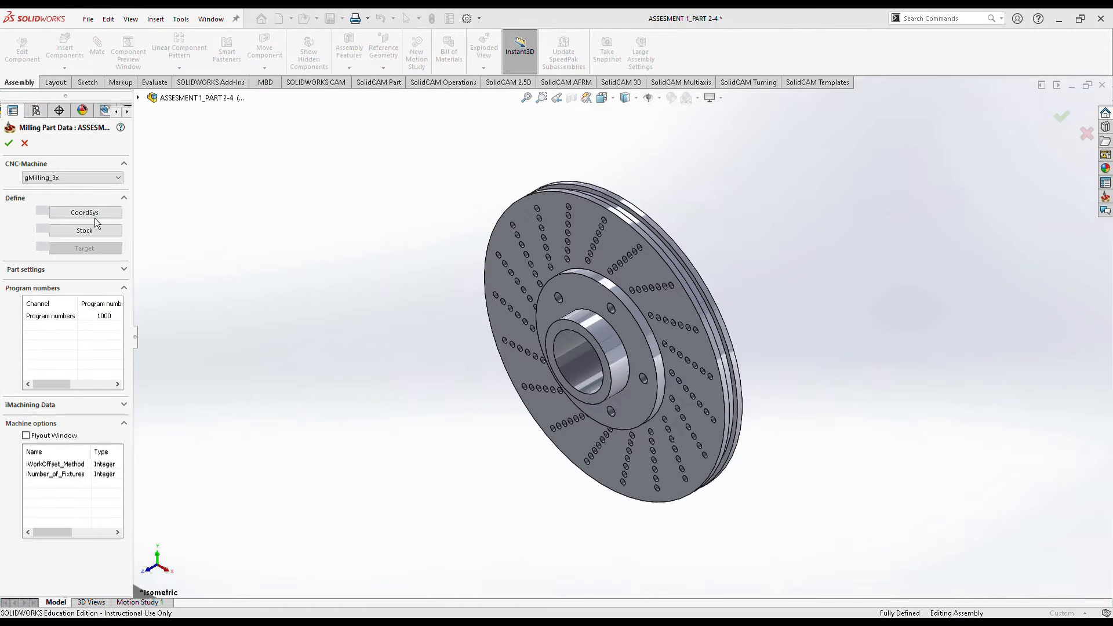
{"action": "left_click", "coordinate": [83, 231]}
{"action": "left_click", "coordinate": [81, 216]}
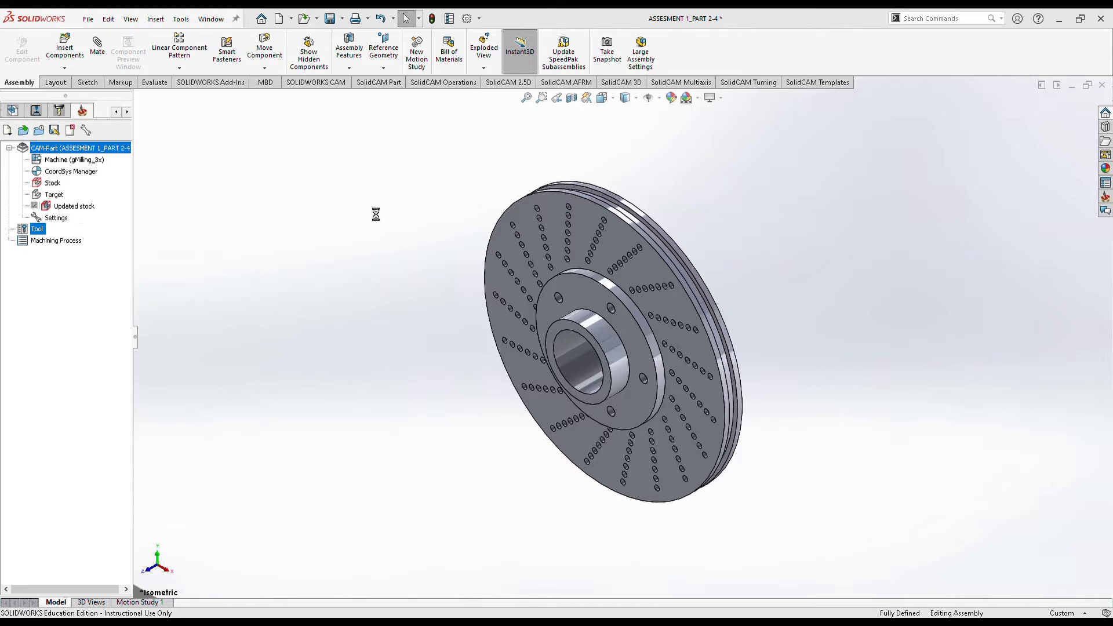
{"action": "left_click", "coordinate": [592, 220]}
{"action": "middle_click_drag", "start_coordinate": [633, 435], "coordinate": [244, 194]}
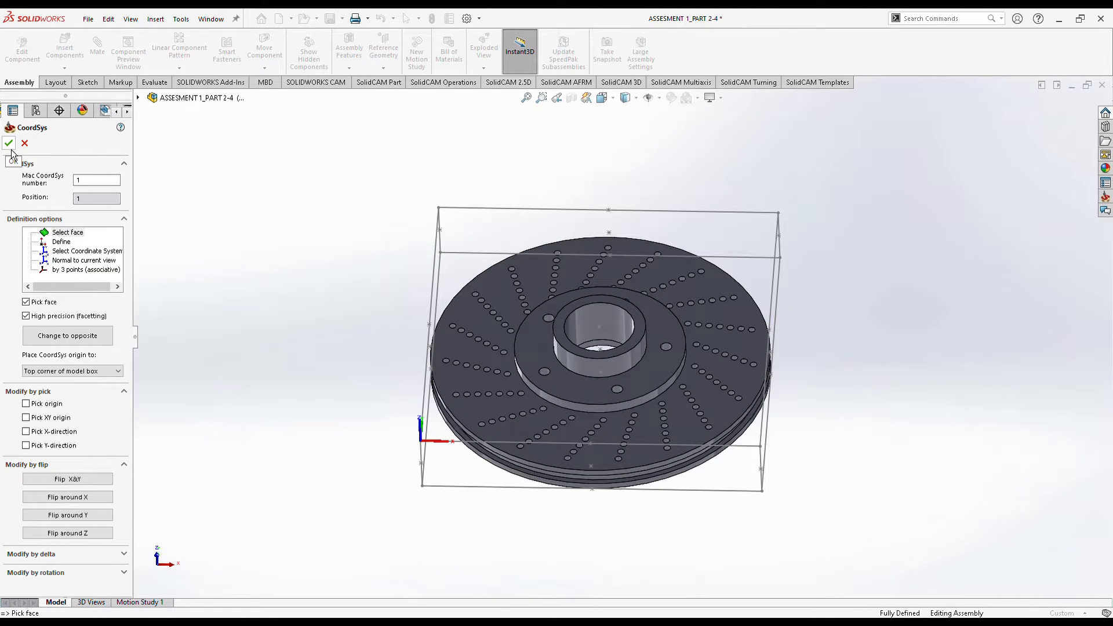
{"action": "left_click", "coordinate": [9, 145]}
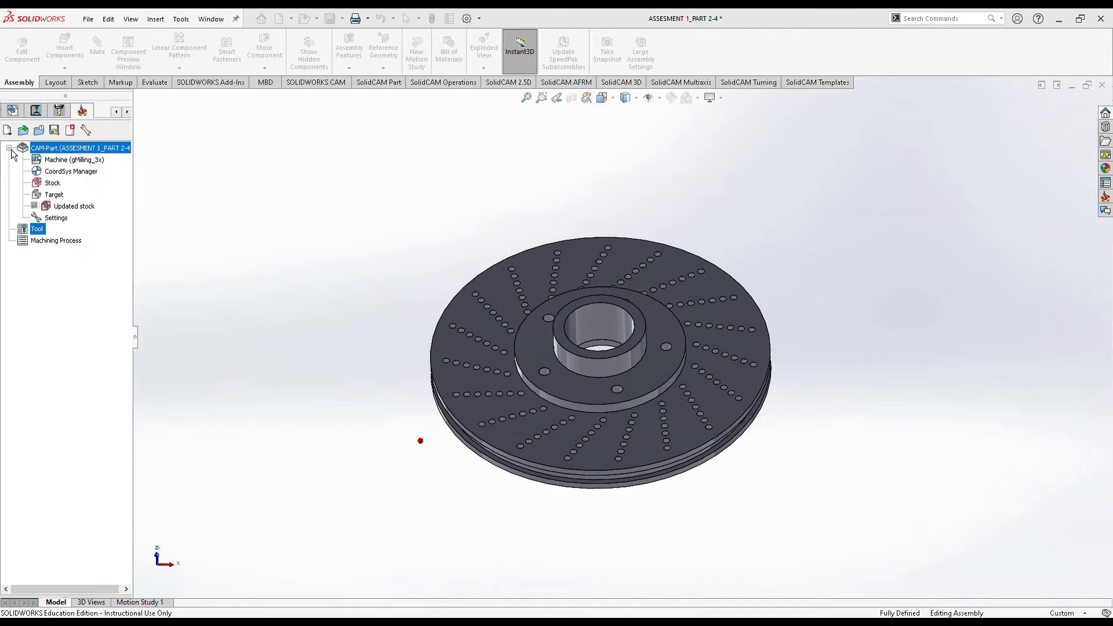
{"action": "left_click", "coordinate": [11, 147]}
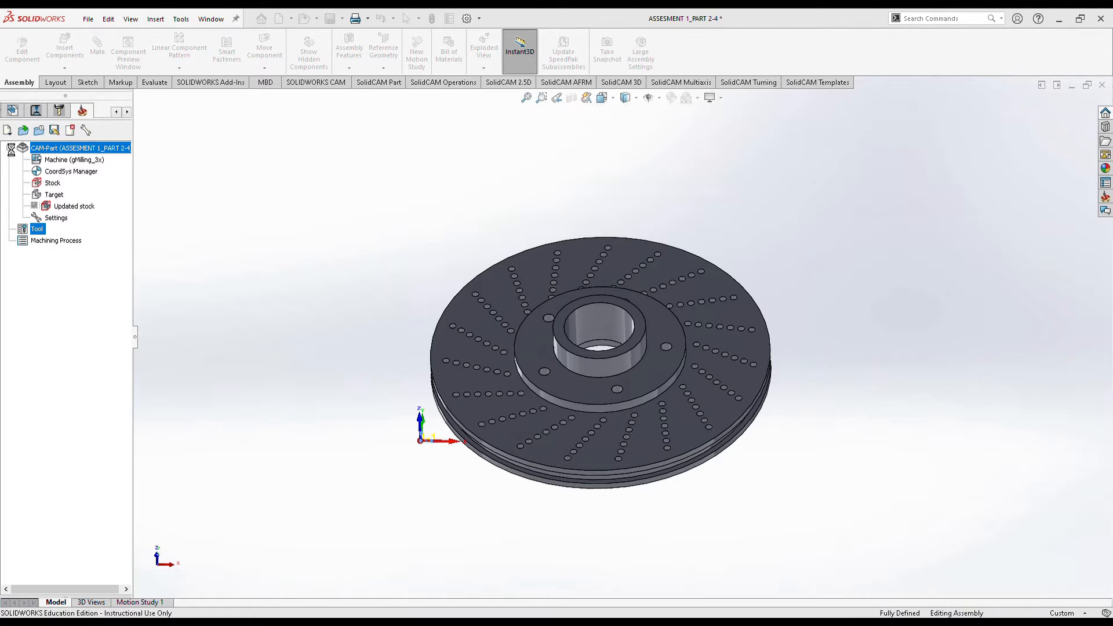
{"action": "left_click", "coordinate": [11, 150]}
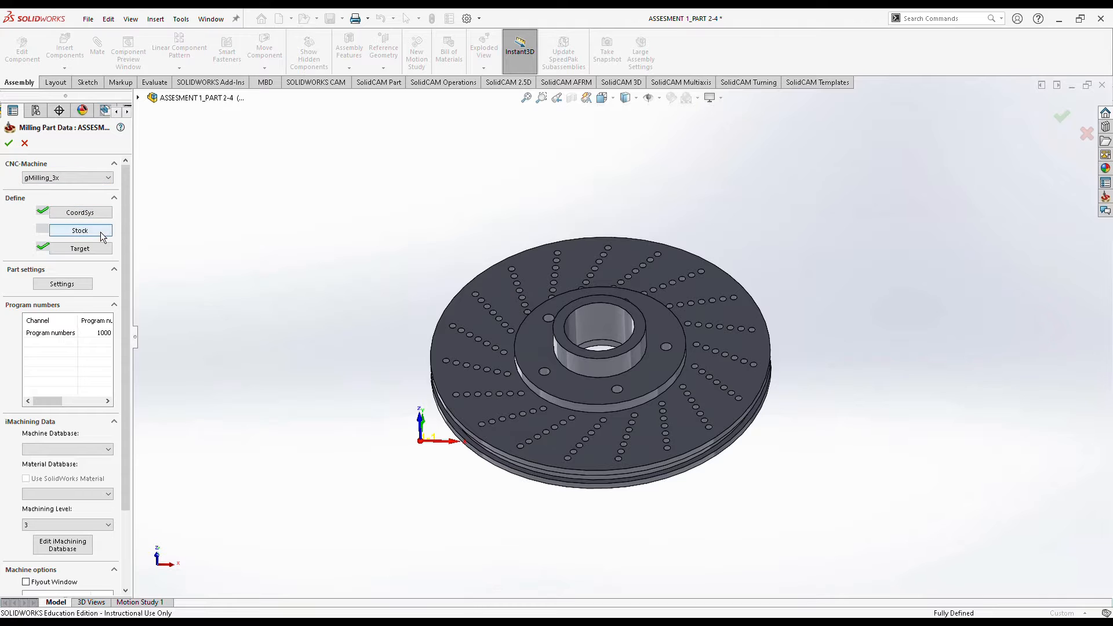
Build a box stock from the disc solid with X/Y expansion 4 and Z expansion 2, then confirm the part data.
{"action": "left_click", "coordinate": [100, 232]}
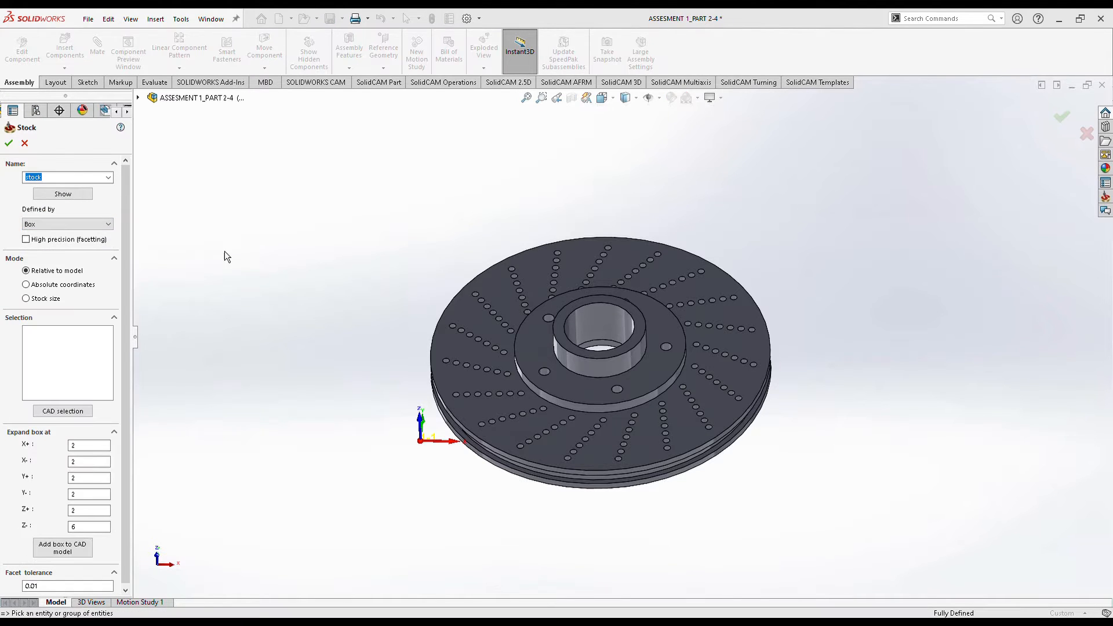
{"action": "left_click", "coordinate": [493, 287]}
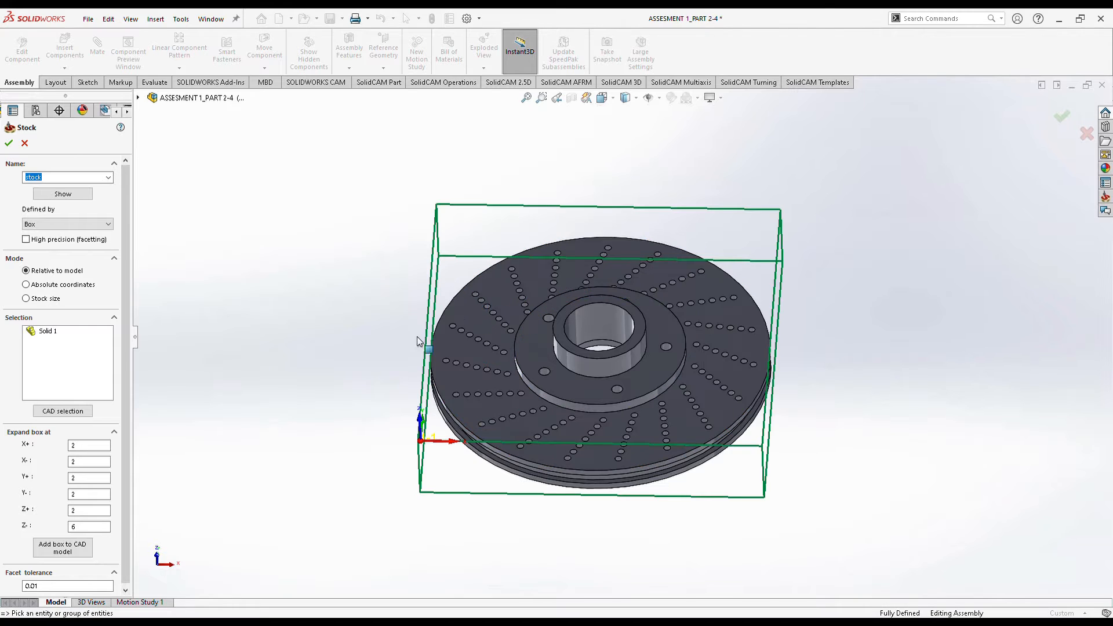
{"action": "double_click", "coordinate": [73, 446]}
{"action": "type", "text": "4"}
{"action": "key", "text": "Tab"}
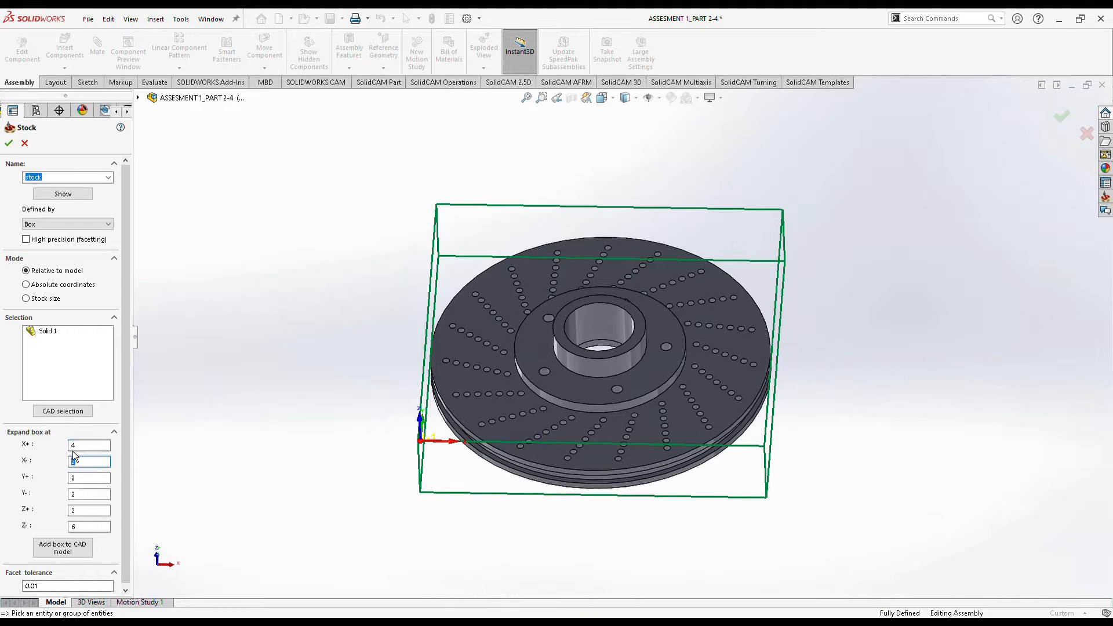
{"action": "type", "text": "4"}
{"action": "key", "text": "Tab"}
{"action": "type", "text": "4"}
{"action": "key", "text": "Tab"}
{"action": "type", "text": "4"}
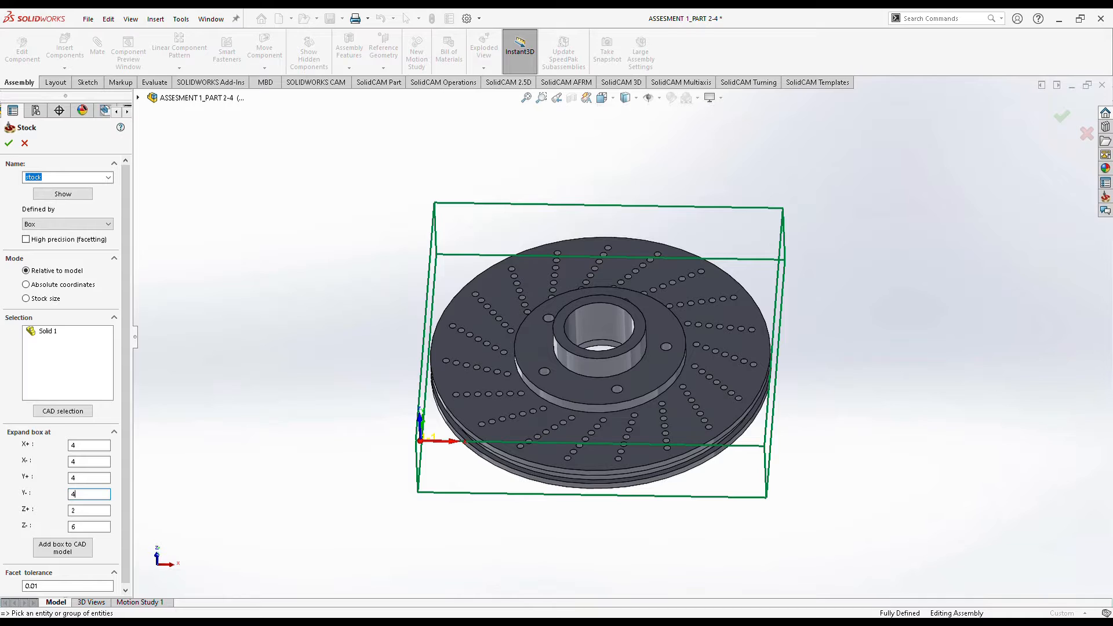
{"action": "key", "text": "Tab"}
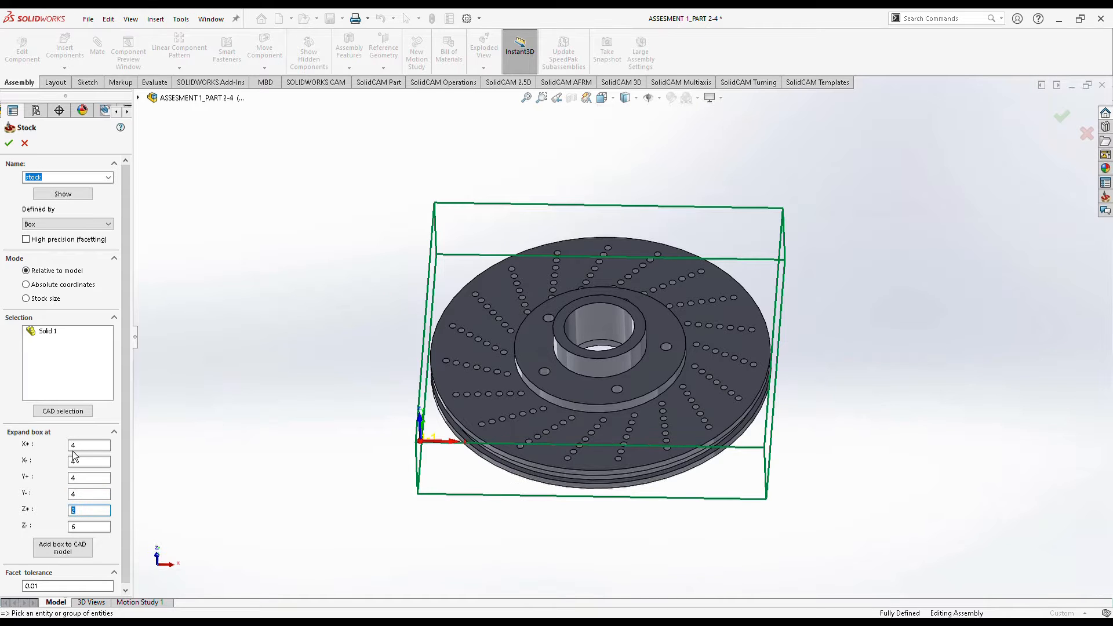
{"action": "key", "text": "Tab"}
{"action": "type", "text": "2"}
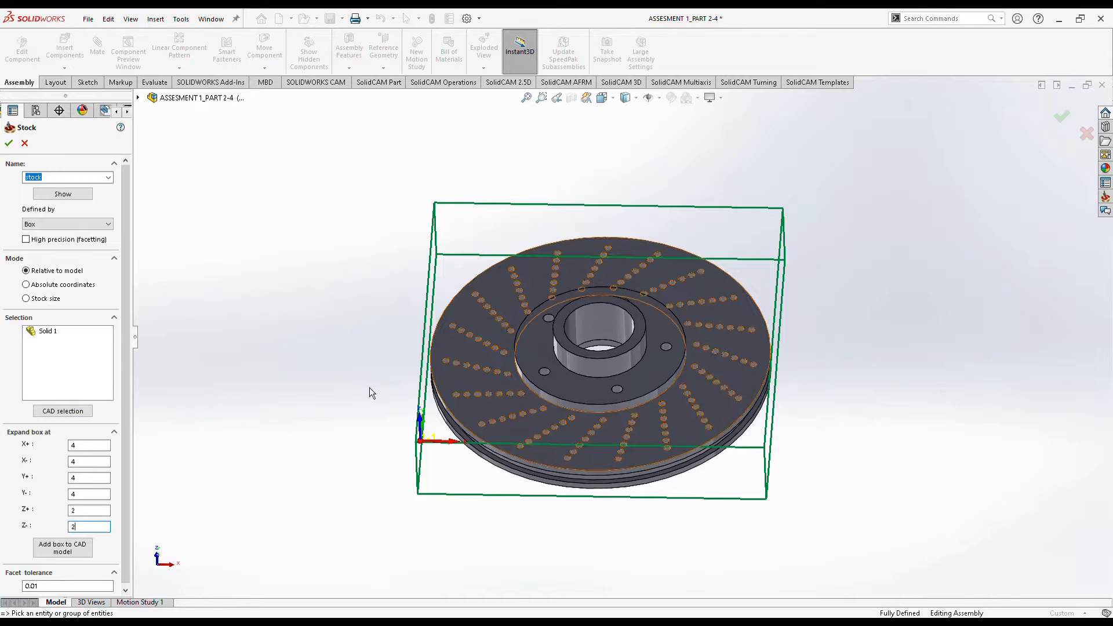
{"action": "left_click", "coordinate": [18, 146]}
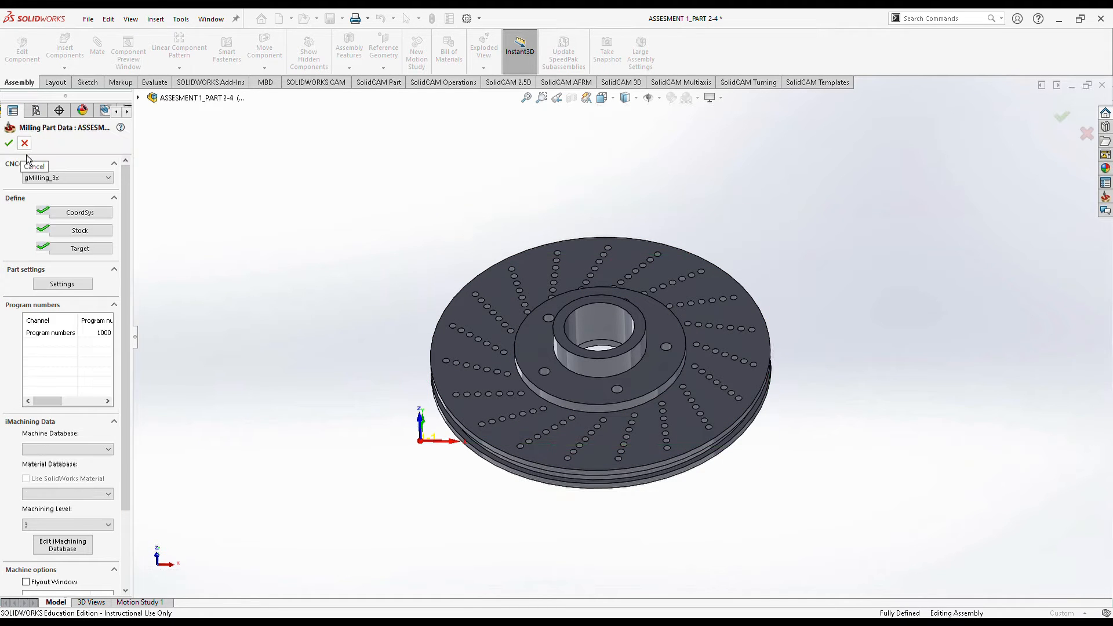
{"action": "left_click", "coordinate": [10, 144]}
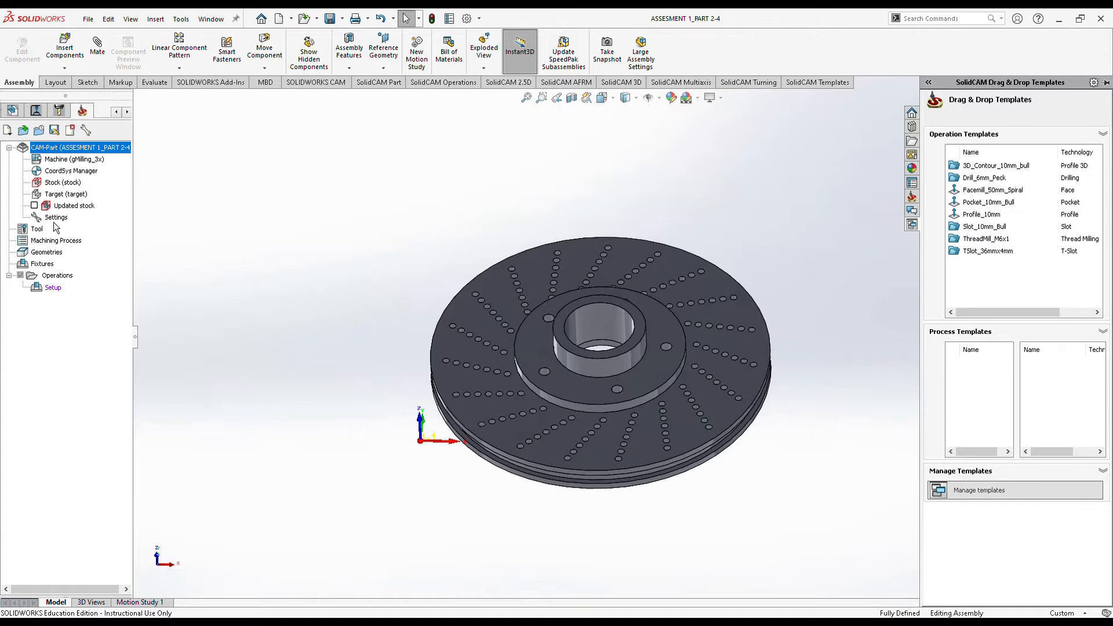
Add an end mill as tool 1 in the Part Tool Table.
{"action": "right_click", "coordinate": [37, 229]}
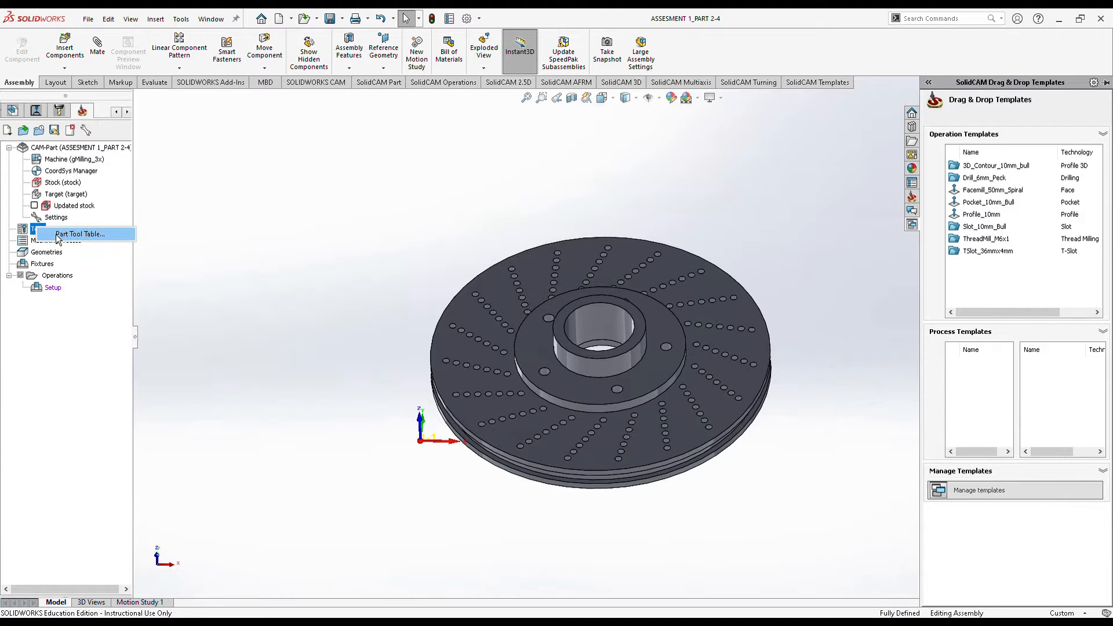
{"action": "left_click", "coordinate": [58, 235]}
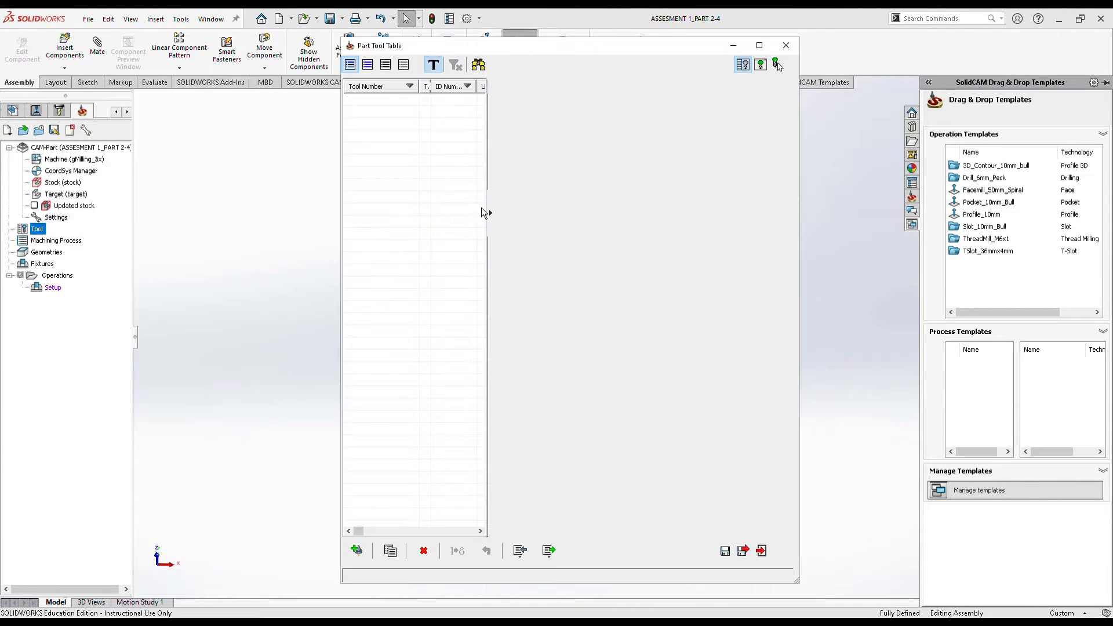
{"action": "left_click", "coordinate": [357, 551]}
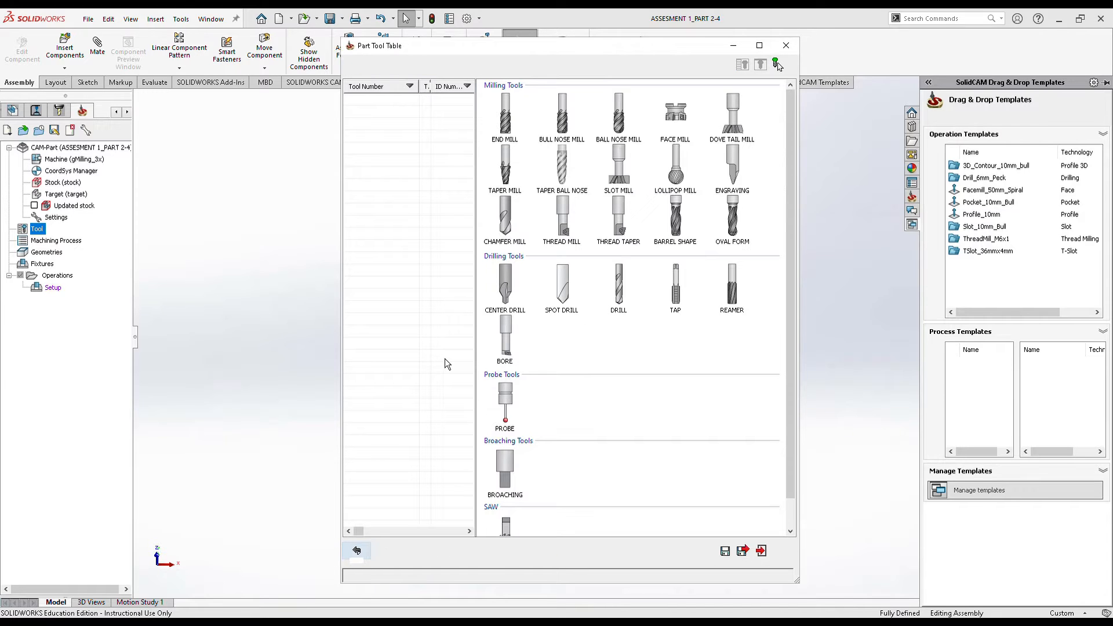
{"action": "left_click", "coordinate": [510, 115]}
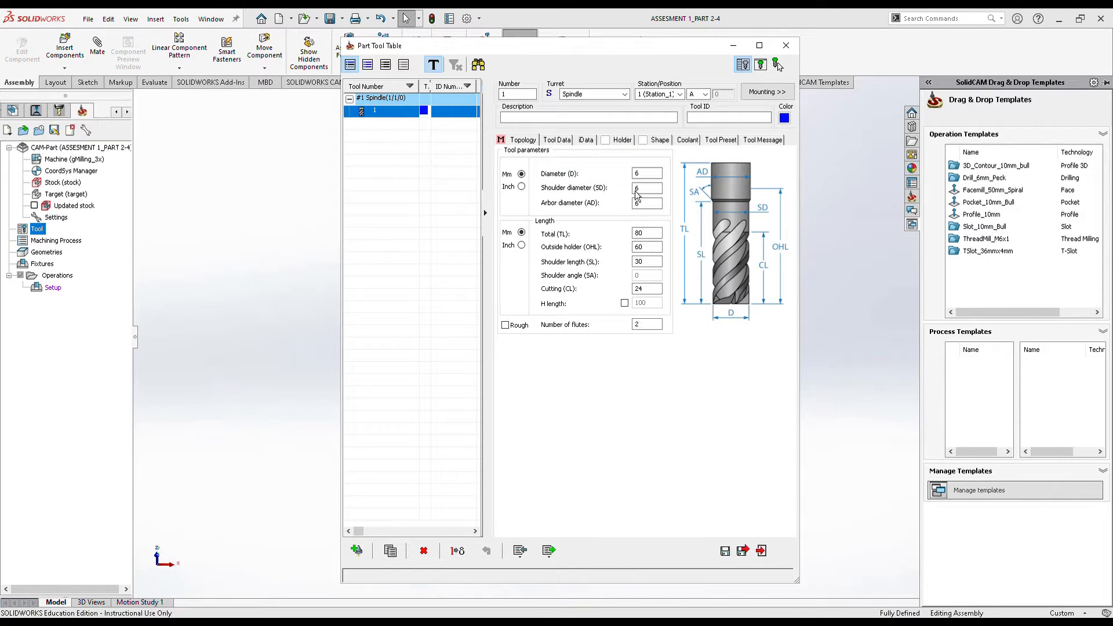
Set end mill 1 to D 20, total length 100, outside-holder 80, shoulder 50, cutting length 40, and save.
{"action": "left_click", "coordinate": [659, 174]}
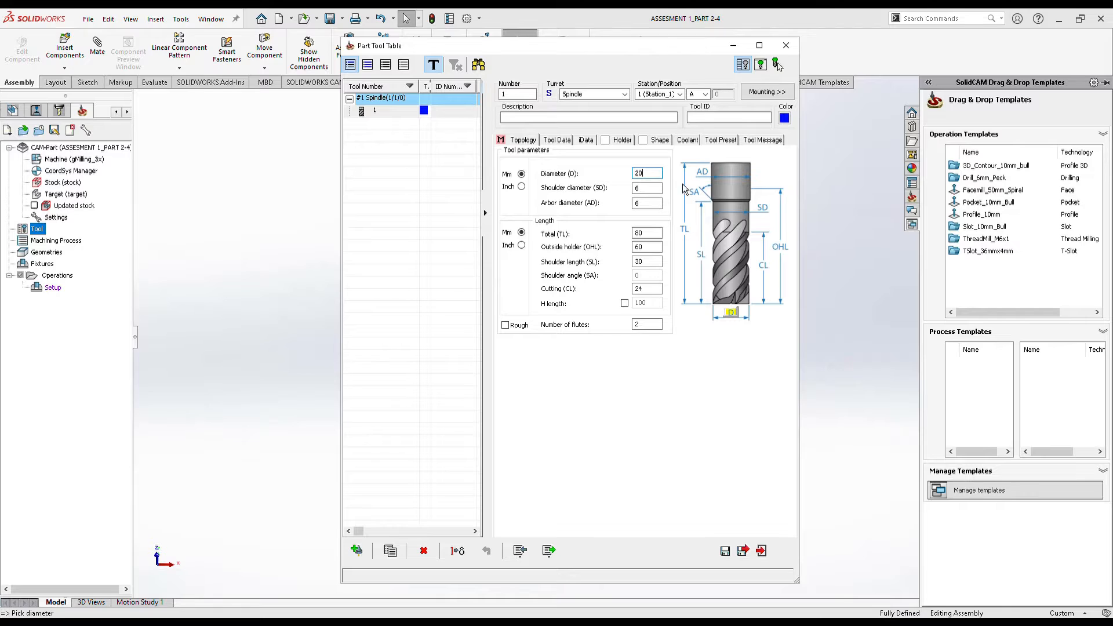
{"action": "left_click", "coordinate": [650, 234]}
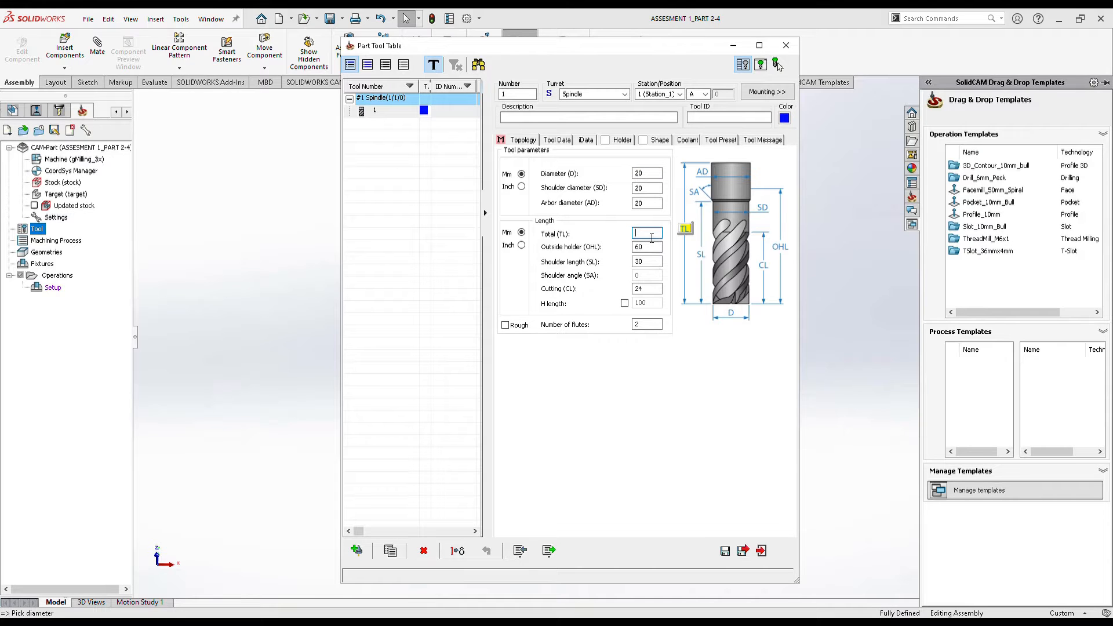
{"action": "left_click", "coordinate": [658, 249]}
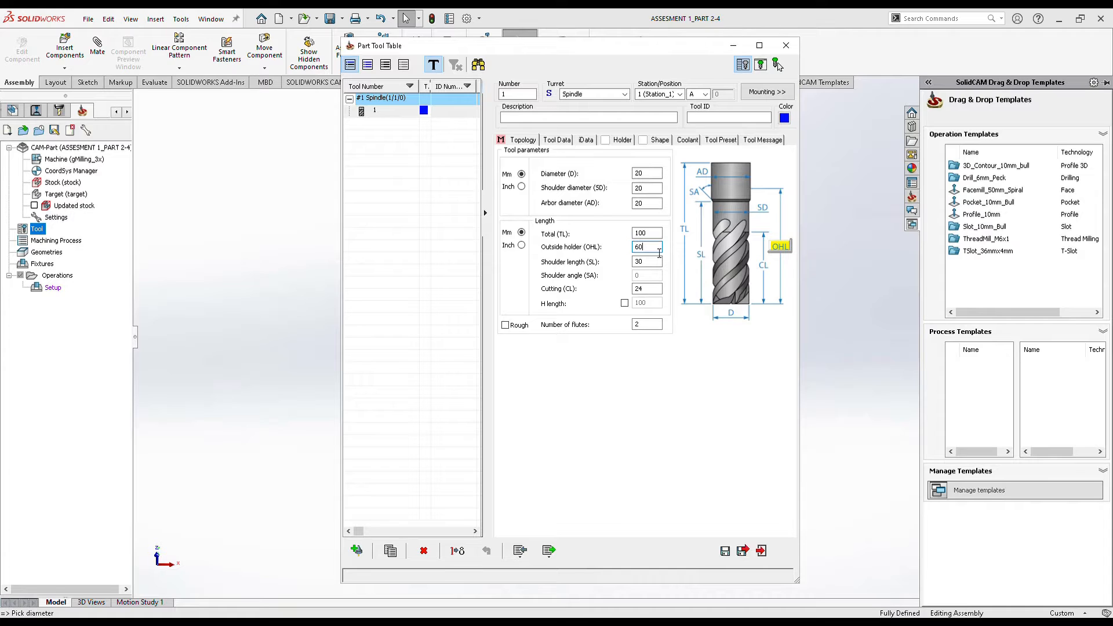
{"action": "key", "text": "BackSpace"}
{"action": "key", "text": "BackSpace"}
{"action": "type", "text": "8"}
{"action": "left_click", "coordinate": [656, 262]}
{"action": "type", "text": "50"}
{"action": "left_click", "coordinate": [658, 290]}
{"action": "type", "text": "24"}
{"action": "key", "text": "BackSpace"}
{"action": "key", "text": "BackSpace"}
{"action": "type", "text": "40"}
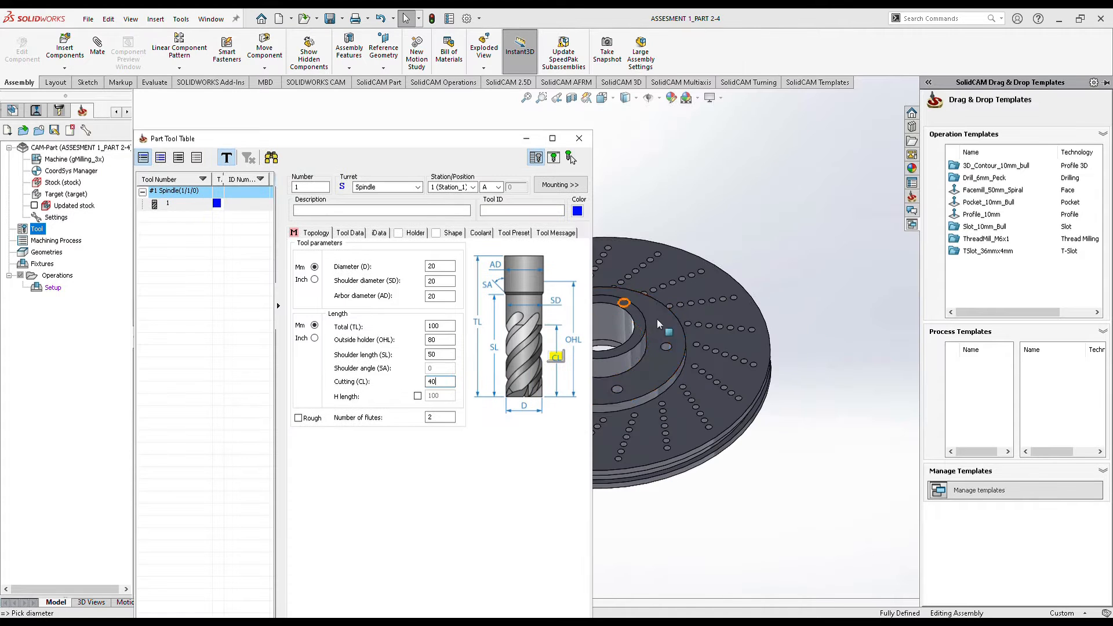
{"action": "middle_click_drag", "start_coordinate": [685, 377], "coordinate": [682, 350]}
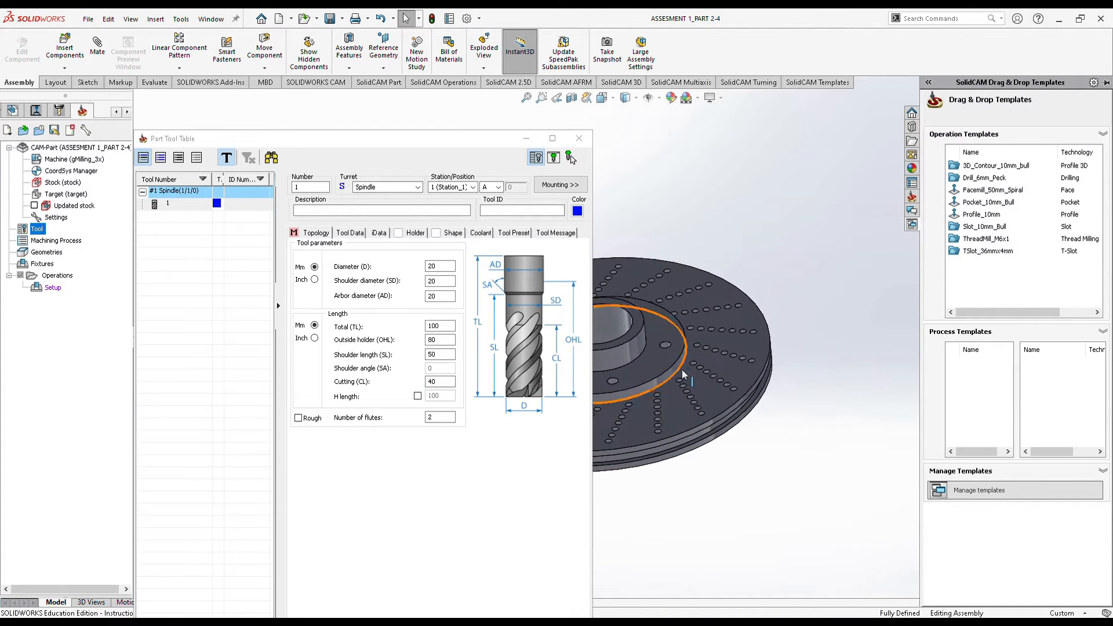
{"action": "left_click", "coordinate": [346, 154]}
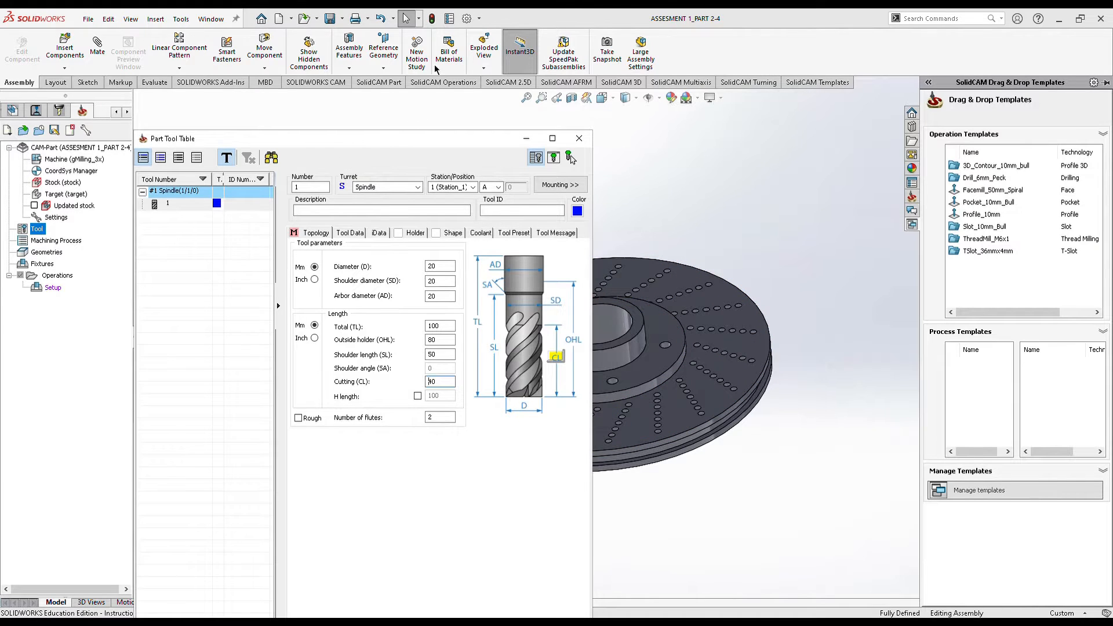
{"action": "left_click_drag", "start_coordinate": [375, 145], "coordinate": [440, 48]}
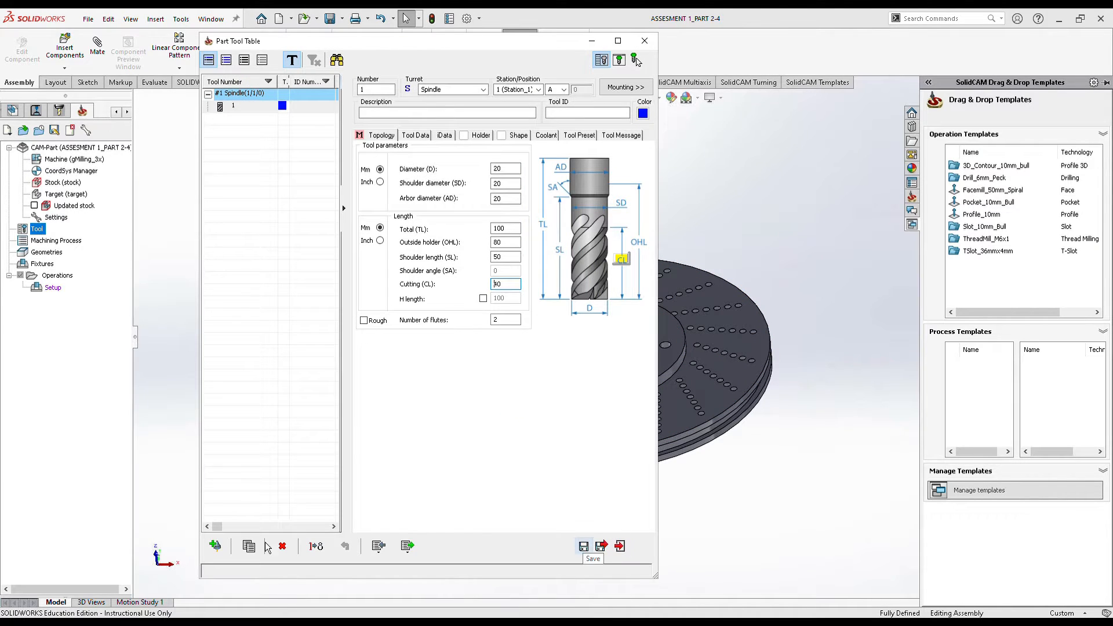
{"action": "left_click", "coordinate": [584, 546]}
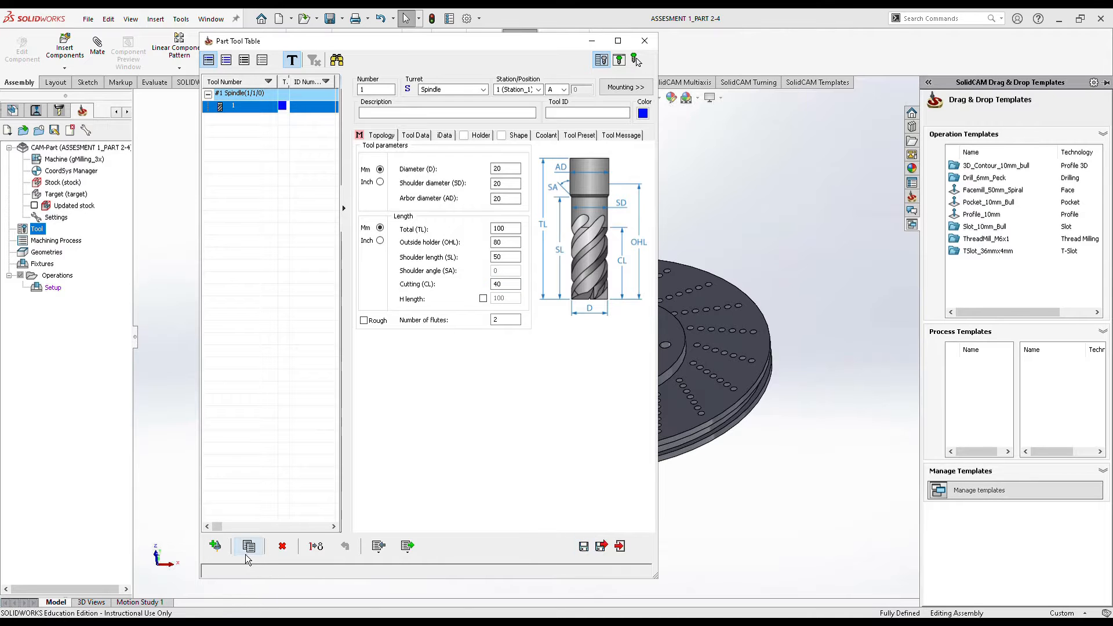
Add a 10 mm end mill as tool 2 with cutting length 32 and shoulder length 40, and save.
{"action": "left_click", "coordinate": [215, 546]}
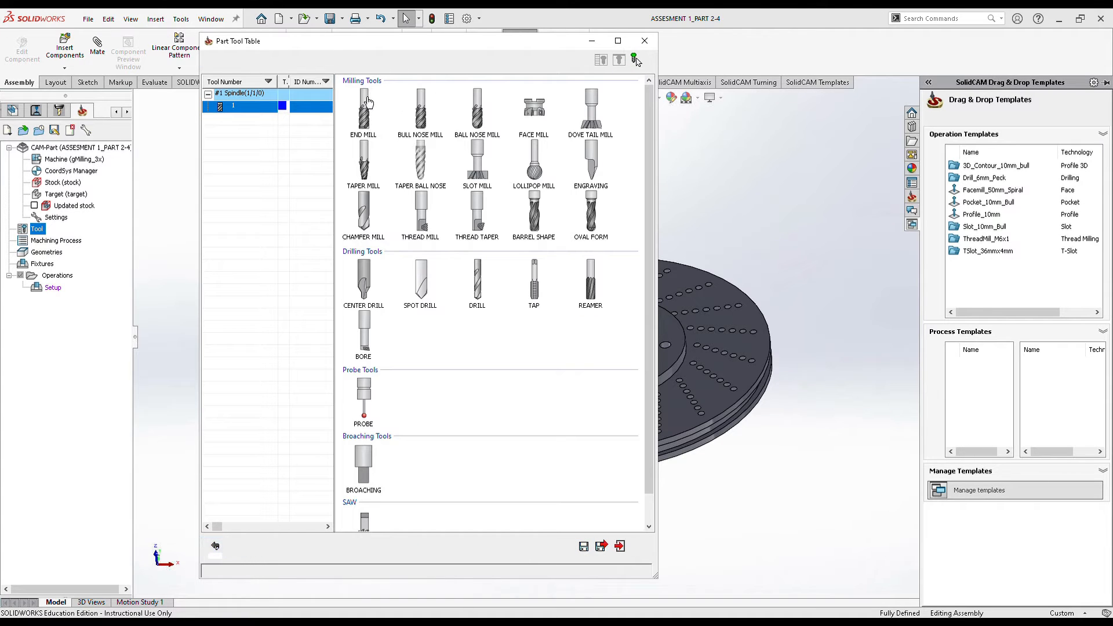
{"action": "left_click", "coordinate": [372, 116]}
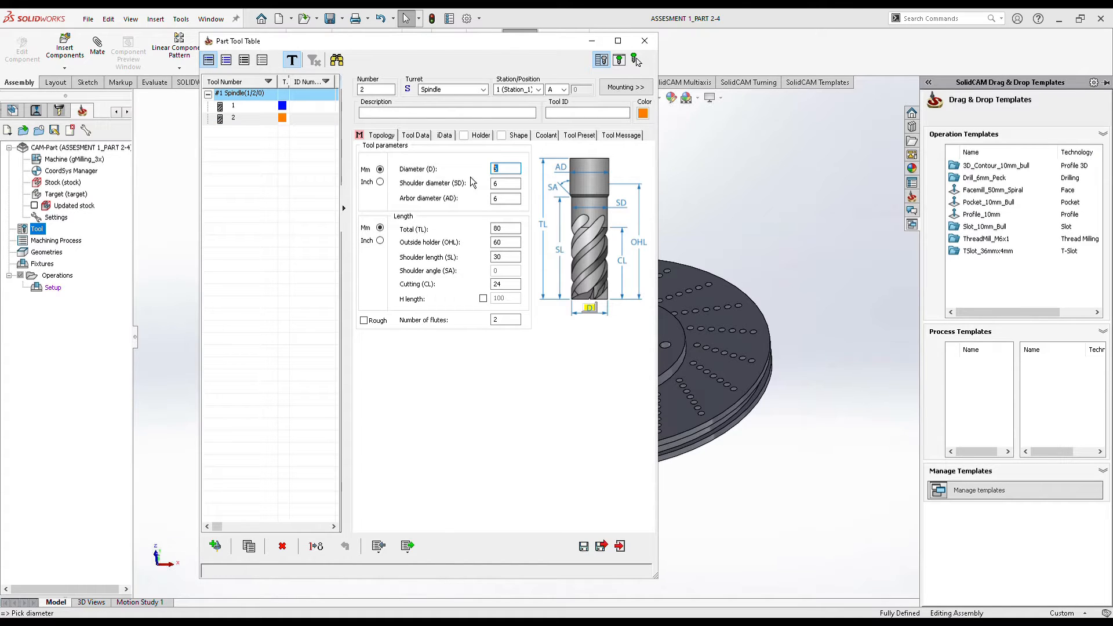
{"action": "type", "text": "10"}
{"action": "left_click", "coordinate": [505, 284]}
{"action": "left_click_drag", "start_coordinate": [504, 284], "coordinate": [478, 285]}
{"action": "left_click", "coordinate": [512, 259]}
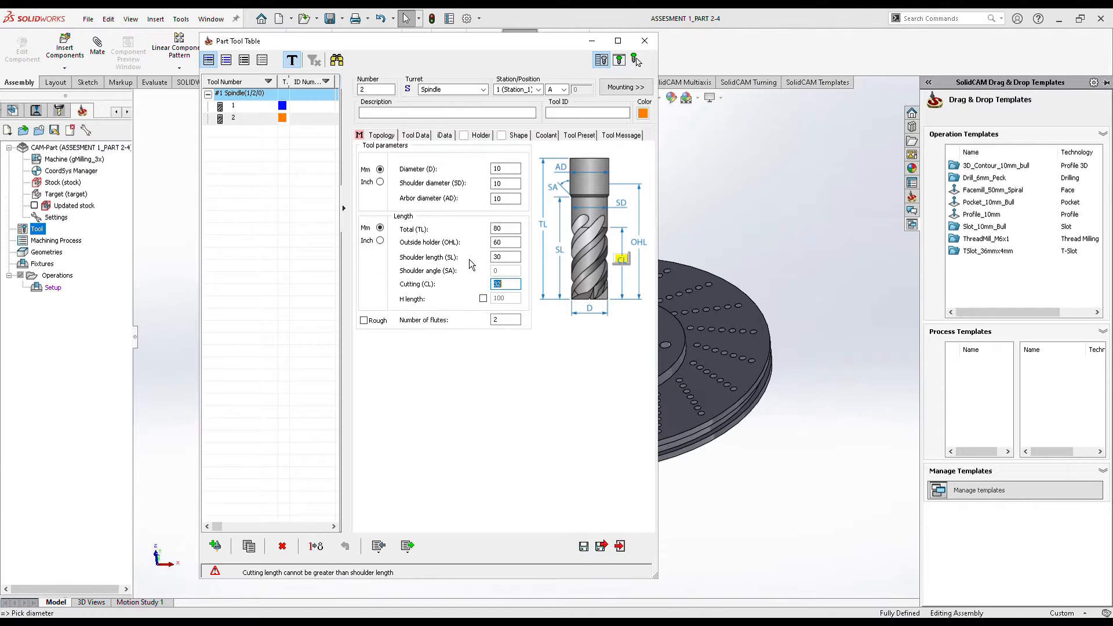
{"action": "left_click", "coordinate": [498, 258]}
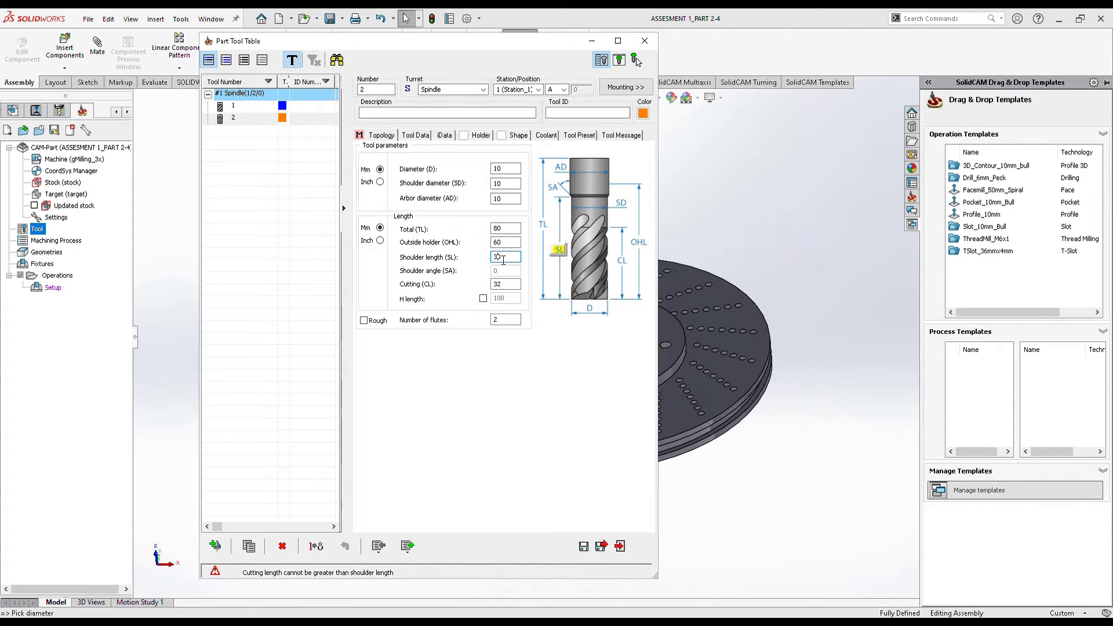
{"action": "key", "text": "BackSpace"}
{"action": "type", "text": "4"}
{"action": "left_click", "coordinate": [585, 547]}
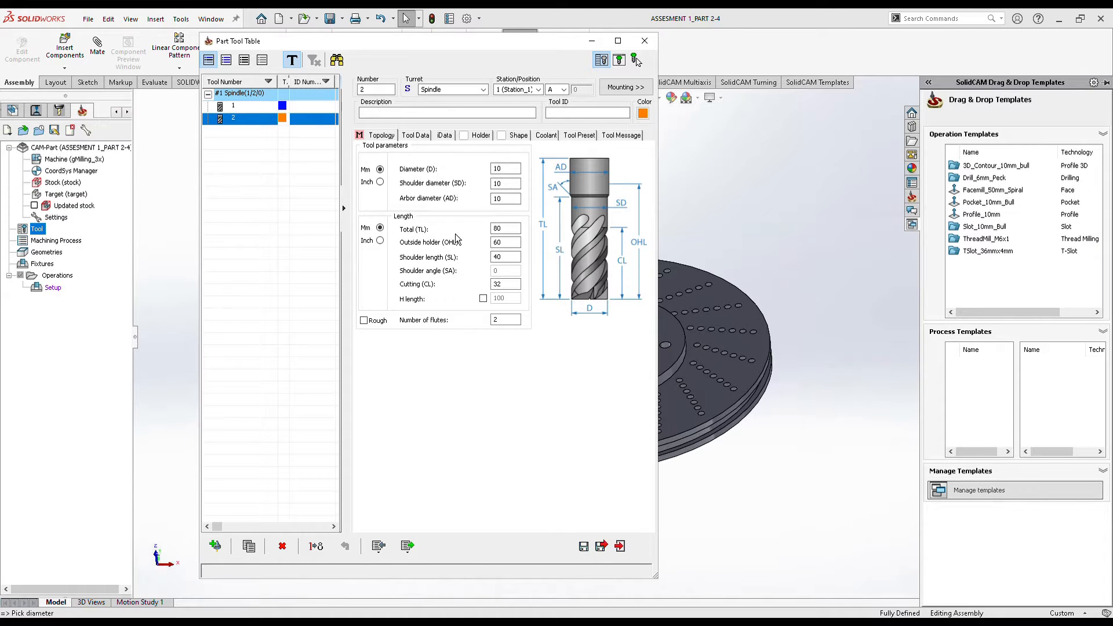
Add a 6 mm end mill as tool 3, then save and close the tool table.
{"action": "left_click", "coordinate": [217, 546]}
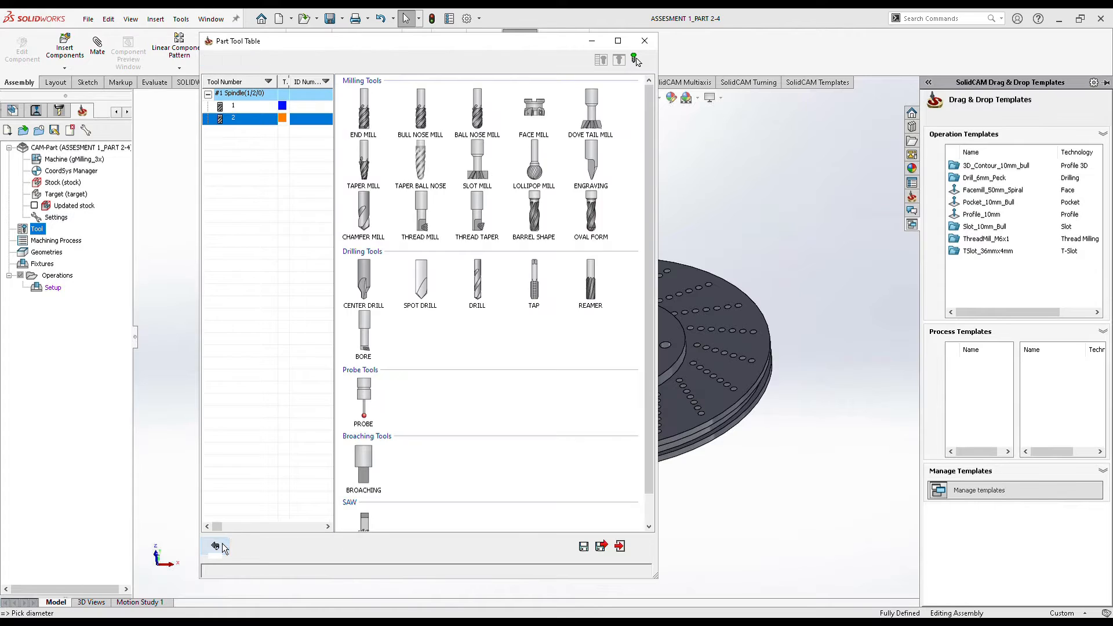
{"action": "left_click", "coordinate": [363, 115]}
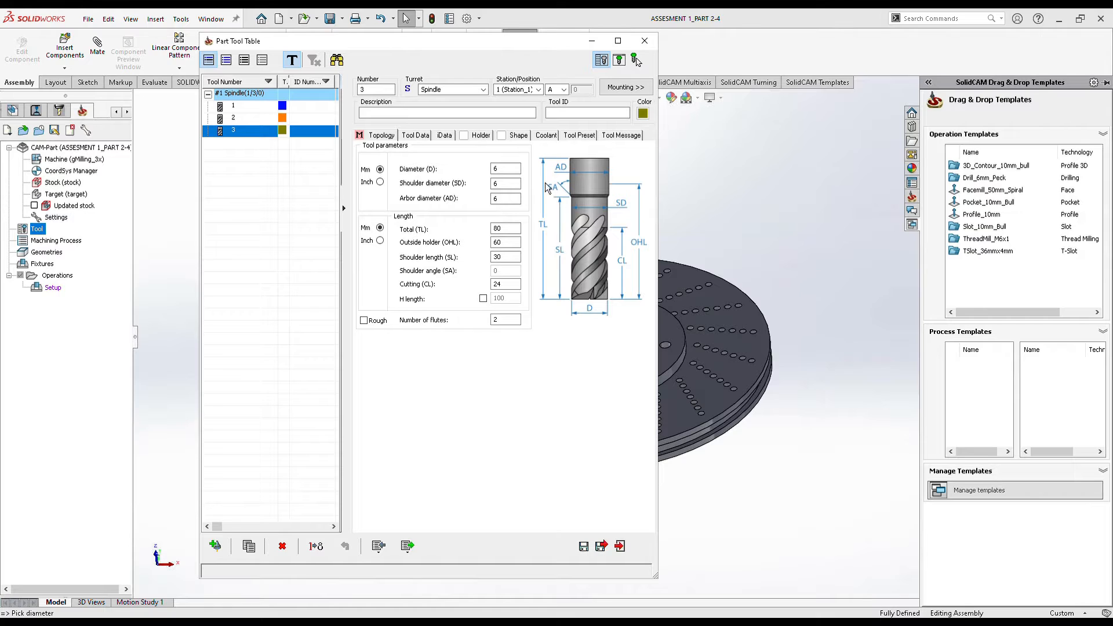
{"action": "left_click", "coordinate": [506, 169]}
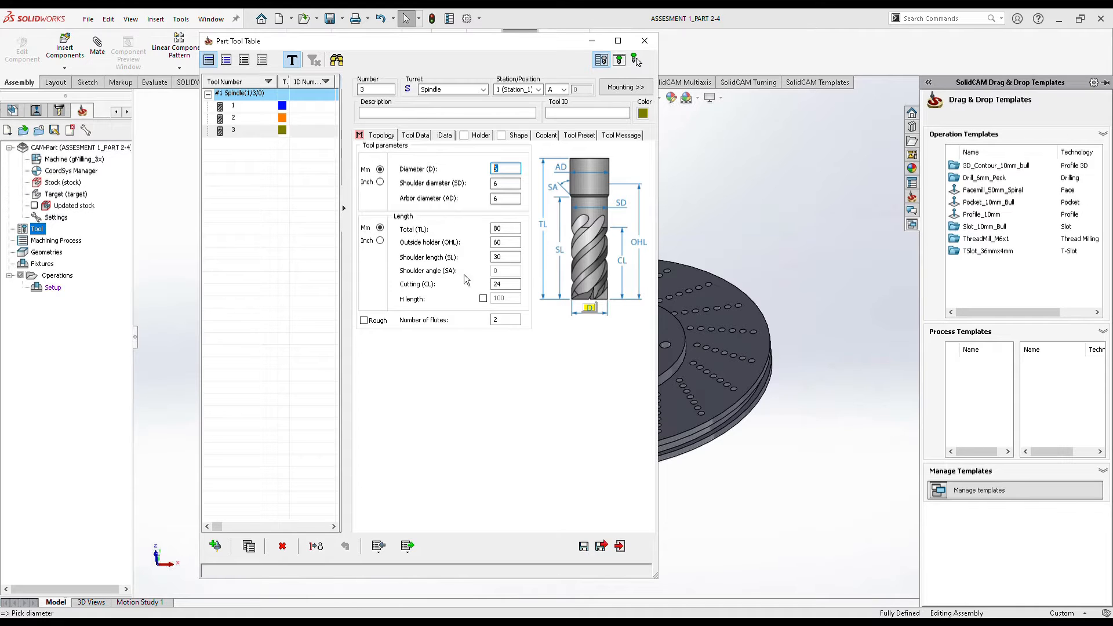
{"action": "left_click", "coordinate": [608, 555]}
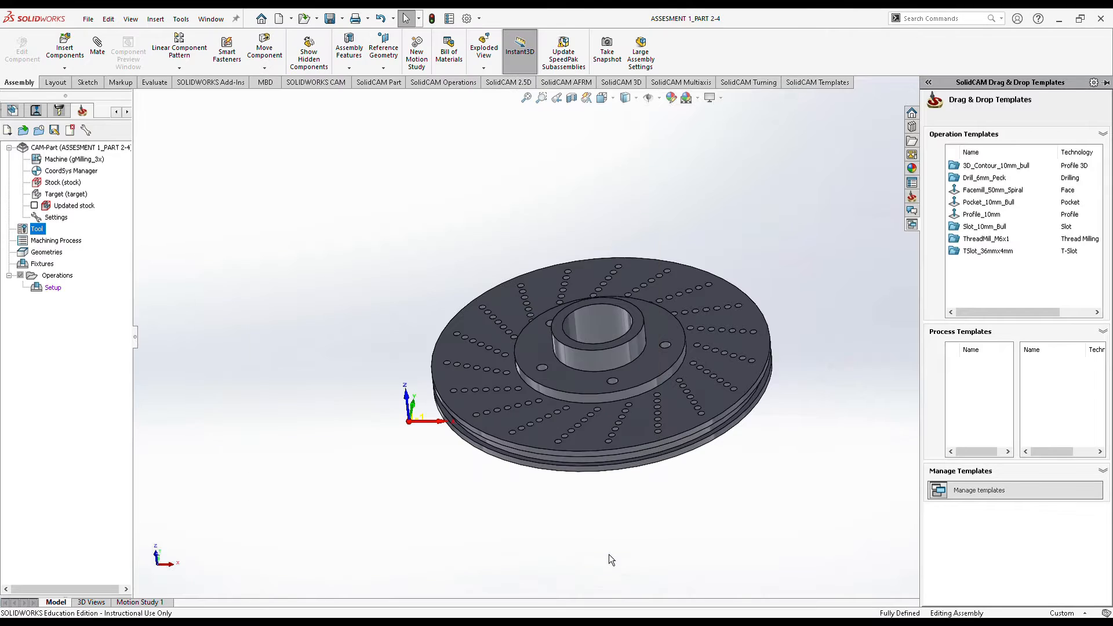
Add a 3D Milling operation to the setup and enable its working area for geometry picking.
{"action": "right_click", "coordinate": [53, 288]}
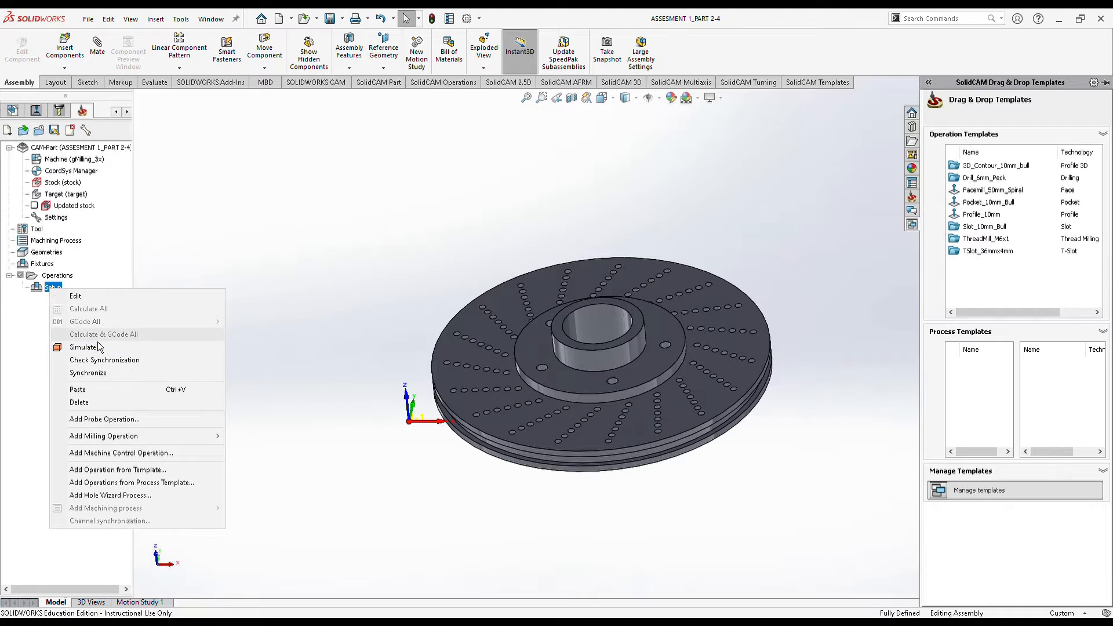
{"action": "mouse_move", "coordinate": [142, 447]}
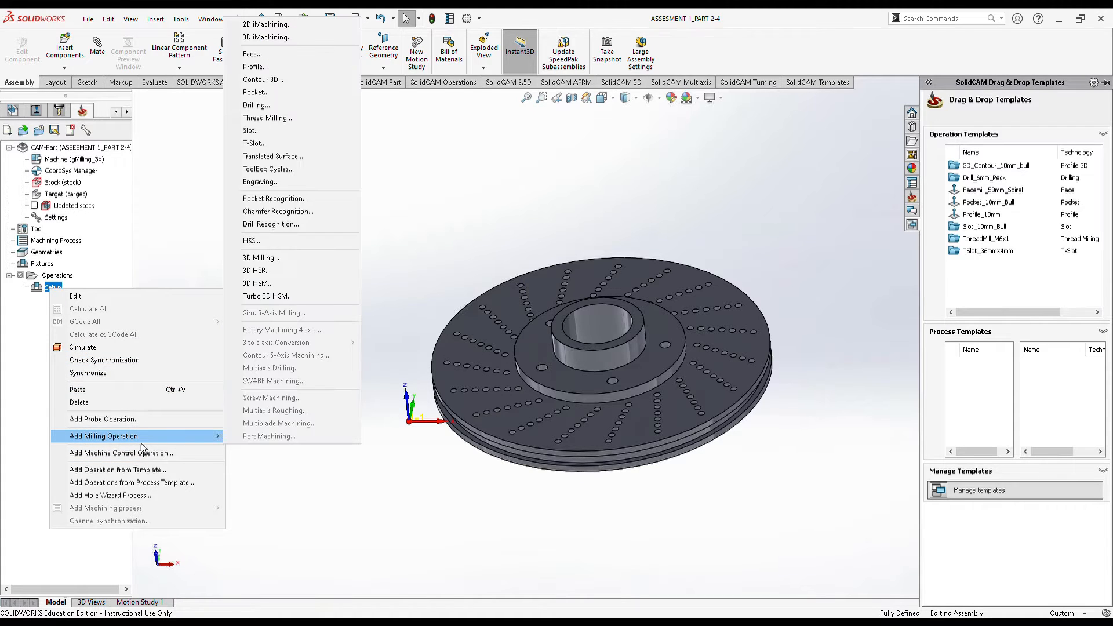
{"action": "left_click", "coordinate": [281, 266]}
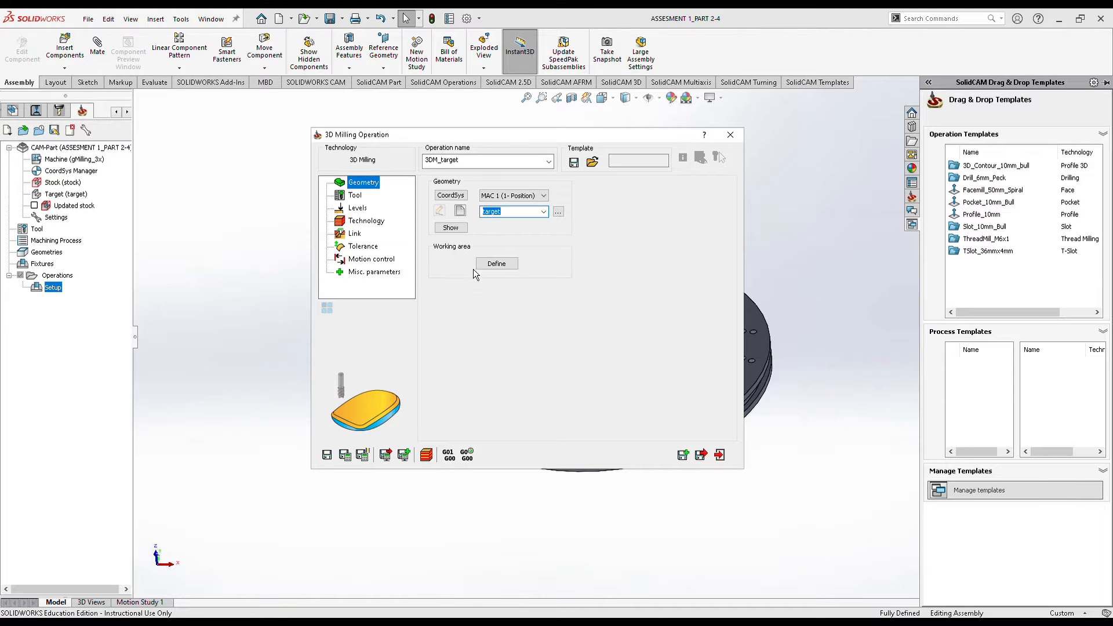
{"action": "left_click", "coordinate": [504, 266]}
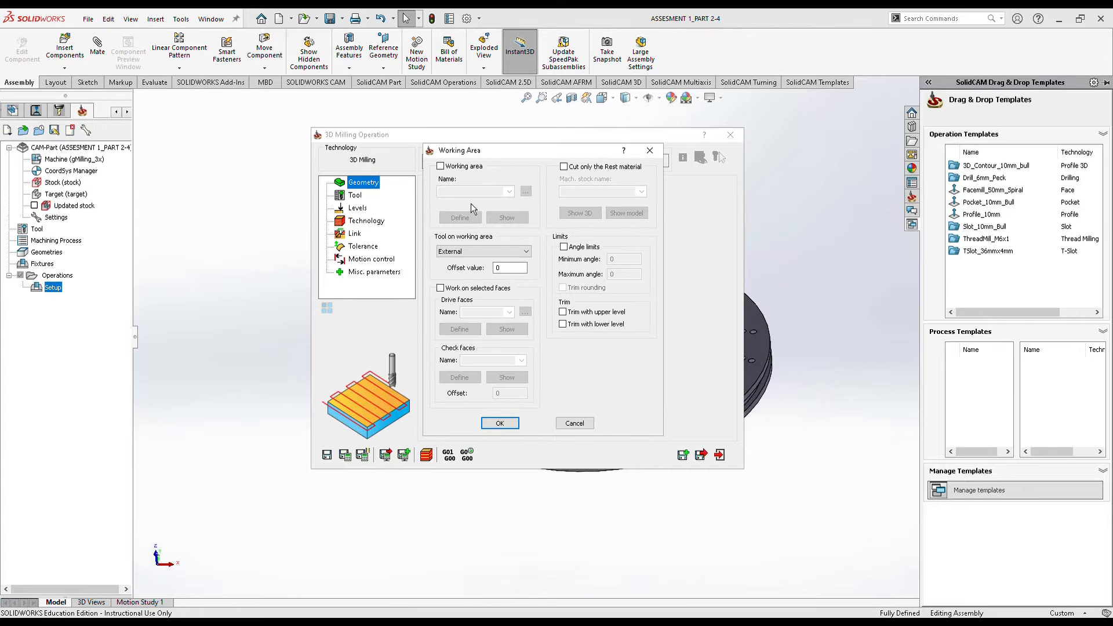
{"action": "left_click", "coordinate": [447, 167]}
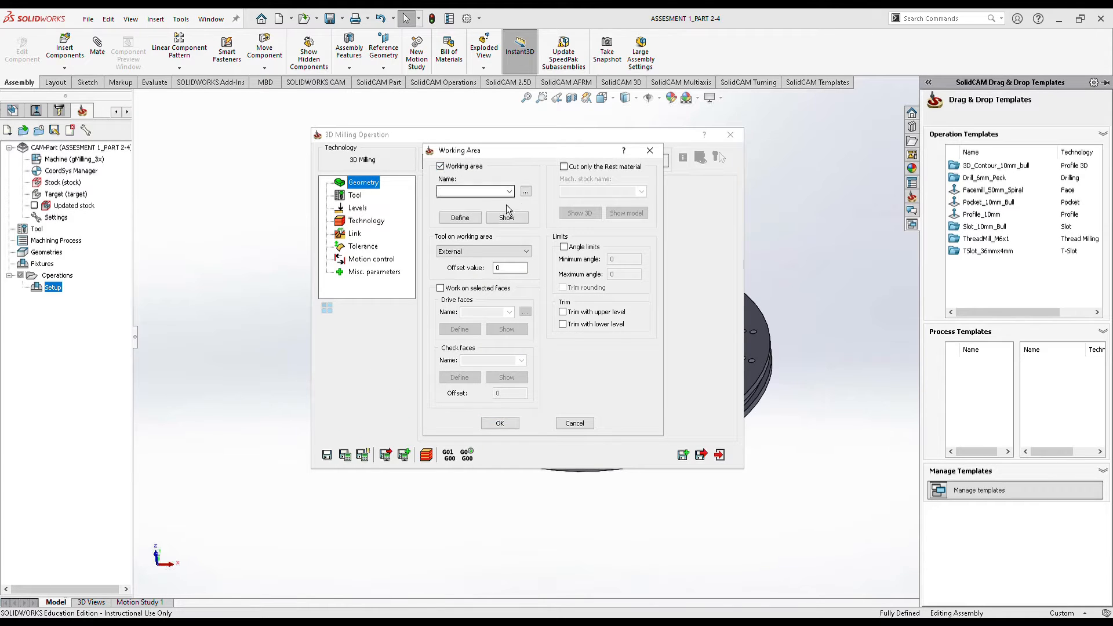
{"action": "left_click", "coordinate": [472, 222]}
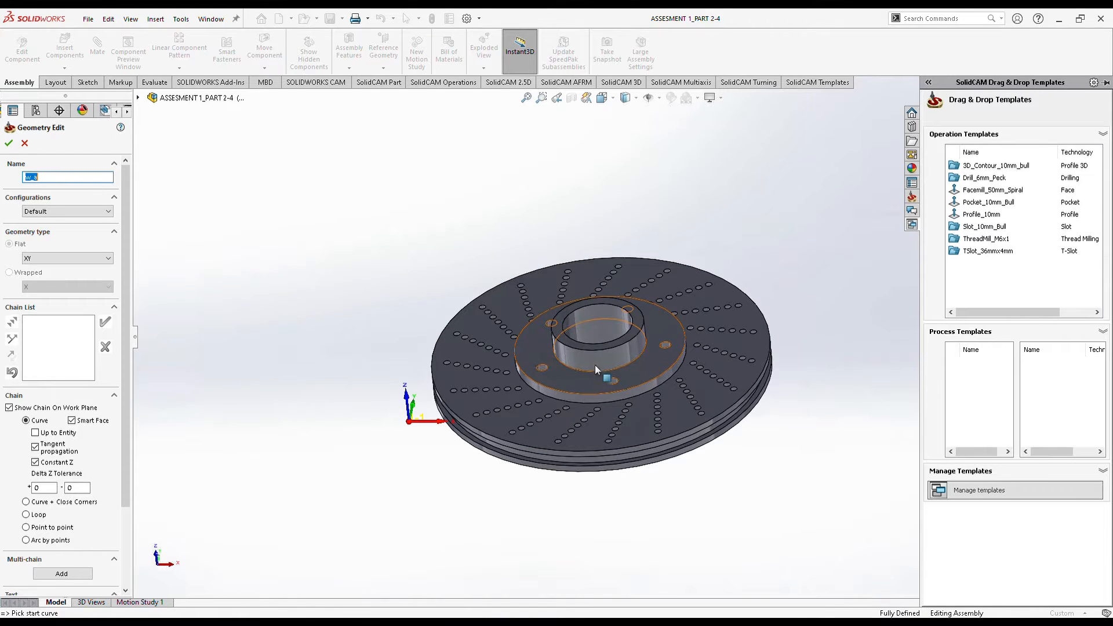
{"action": "left_click", "coordinate": [638, 324]}
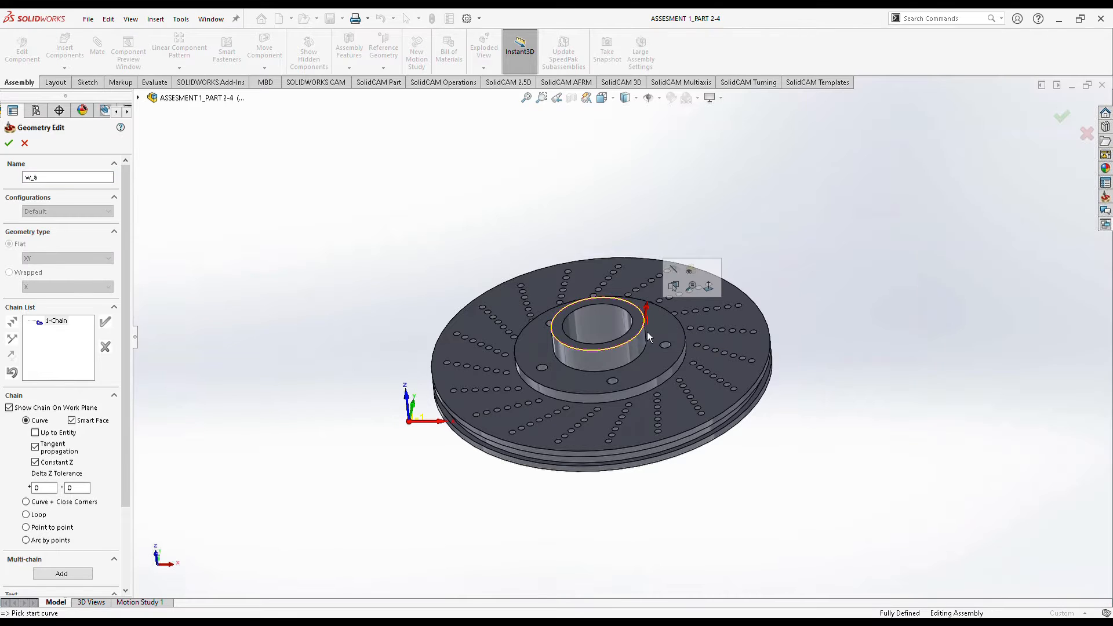
{"action": "left_click", "coordinate": [664, 369]}
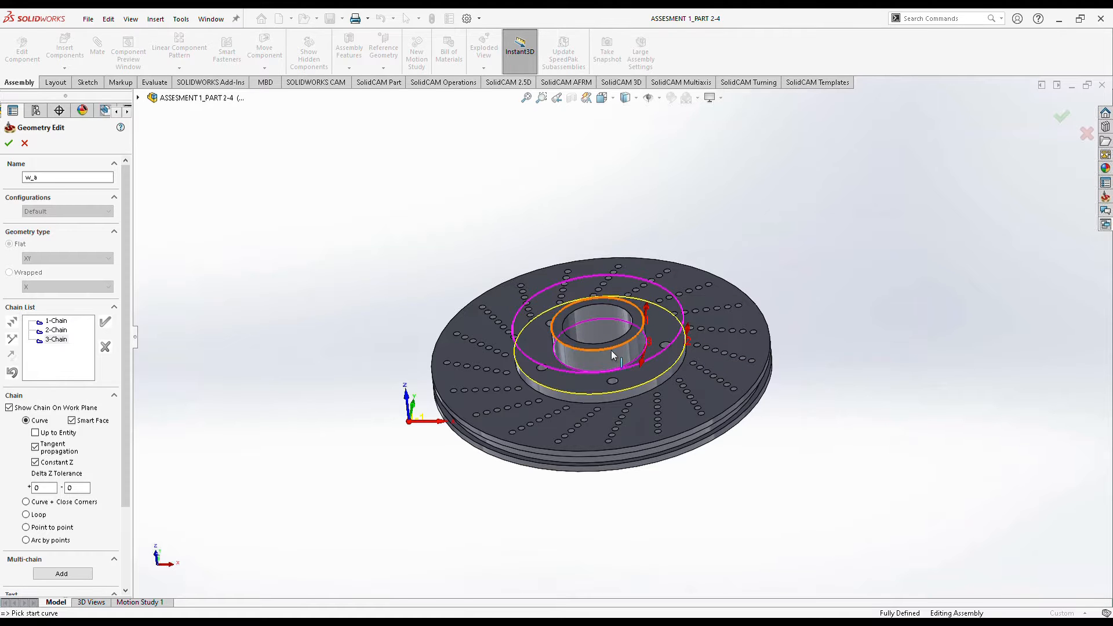
{"action": "mouse_move", "coordinate": [611, 350]}
{"action": "middle_mouse_down"}
{"action": "mouse_move", "coordinate": [646, 304]}
{"action": "mouse_move", "coordinate": [614, 348]}
{"action": "middle_mouse_up"}
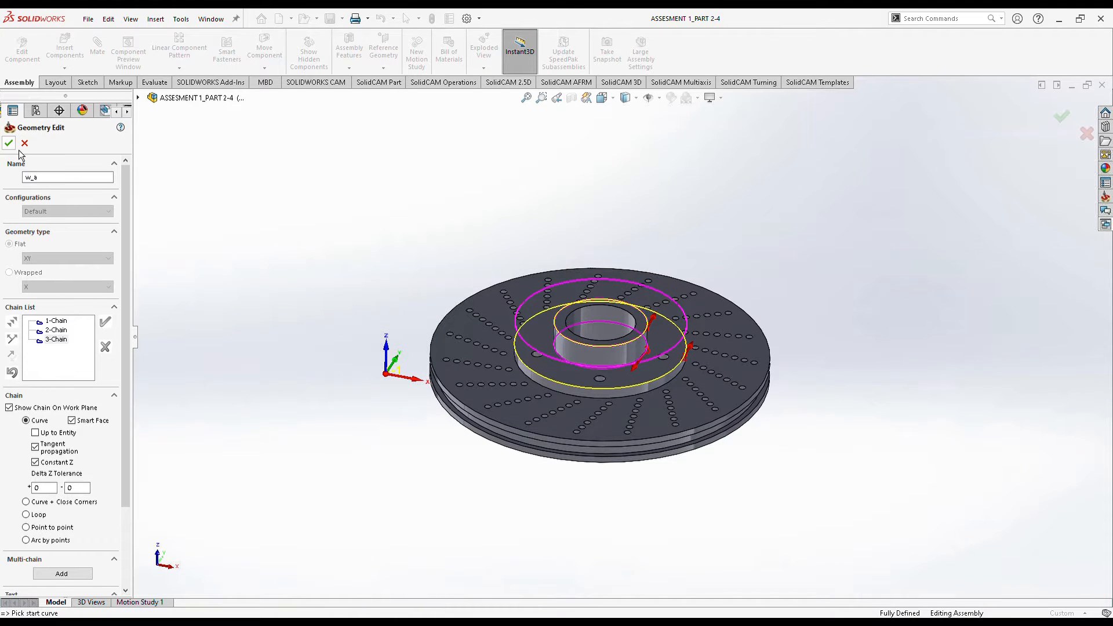
{"action": "left_click", "coordinate": [57, 332]}
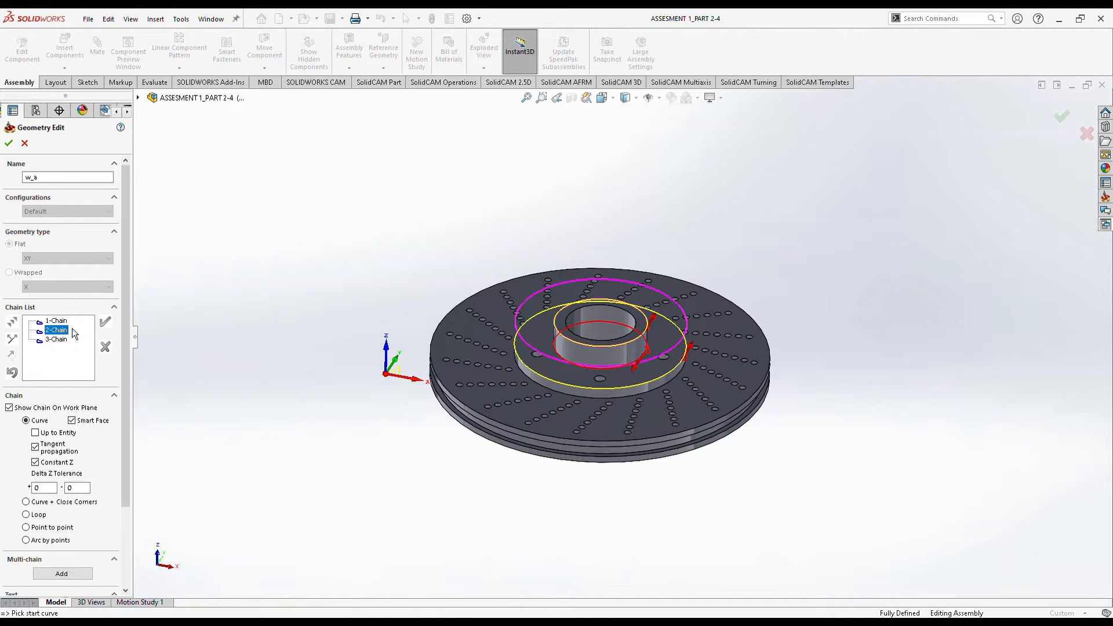
{"action": "key", "text": "Delete"}
{"action": "left_click", "coordinate": [316, 265]}
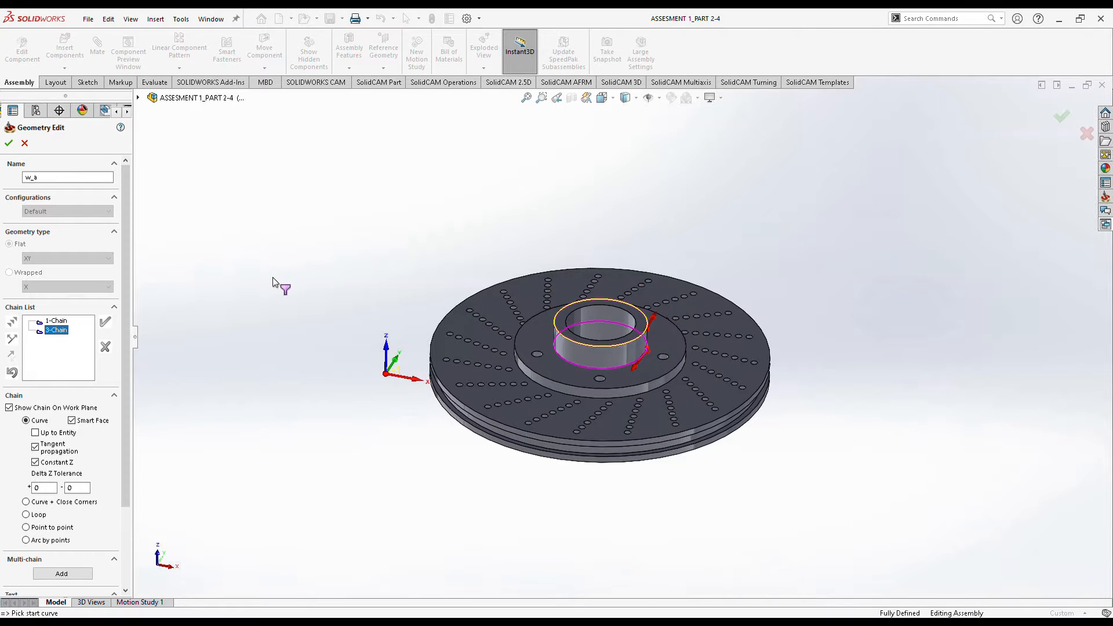
{"action": "left_click", "coordinate": [57, 321]}
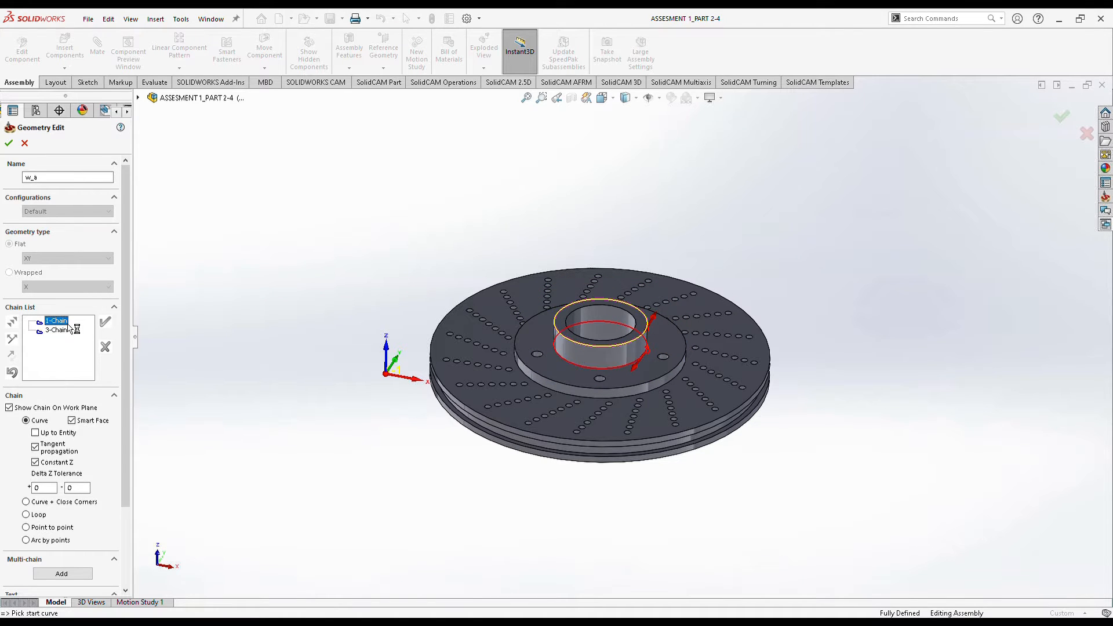
{"action": "key", "text": "Delete"}
{"action": "left_click", "coordinate": [316, 265]}
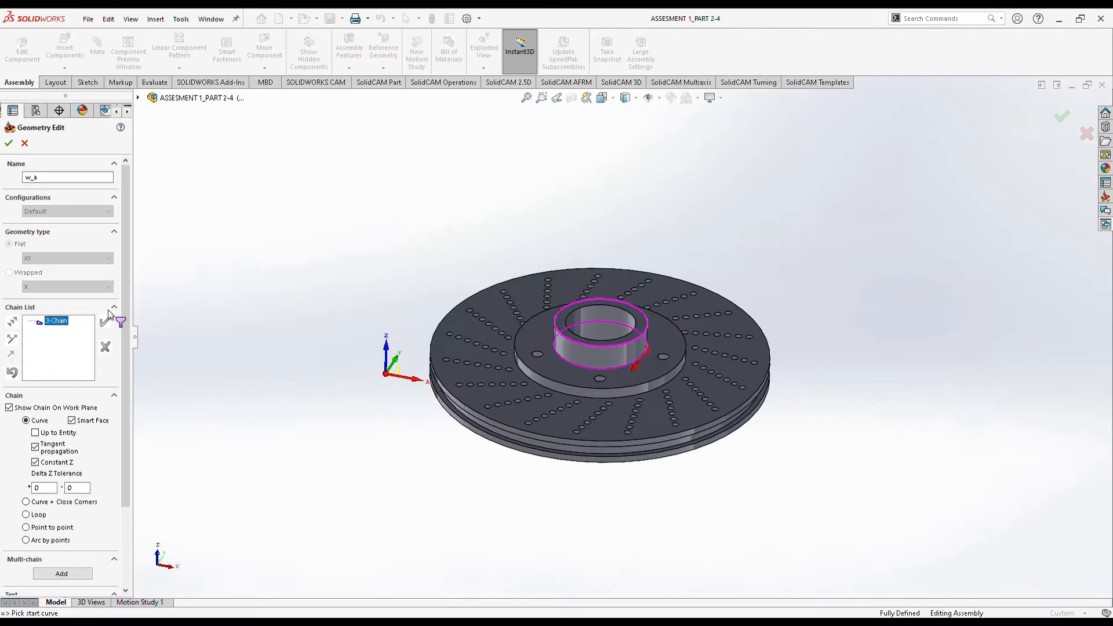
{"action": "left_click", "coordinate": [648, 326]}
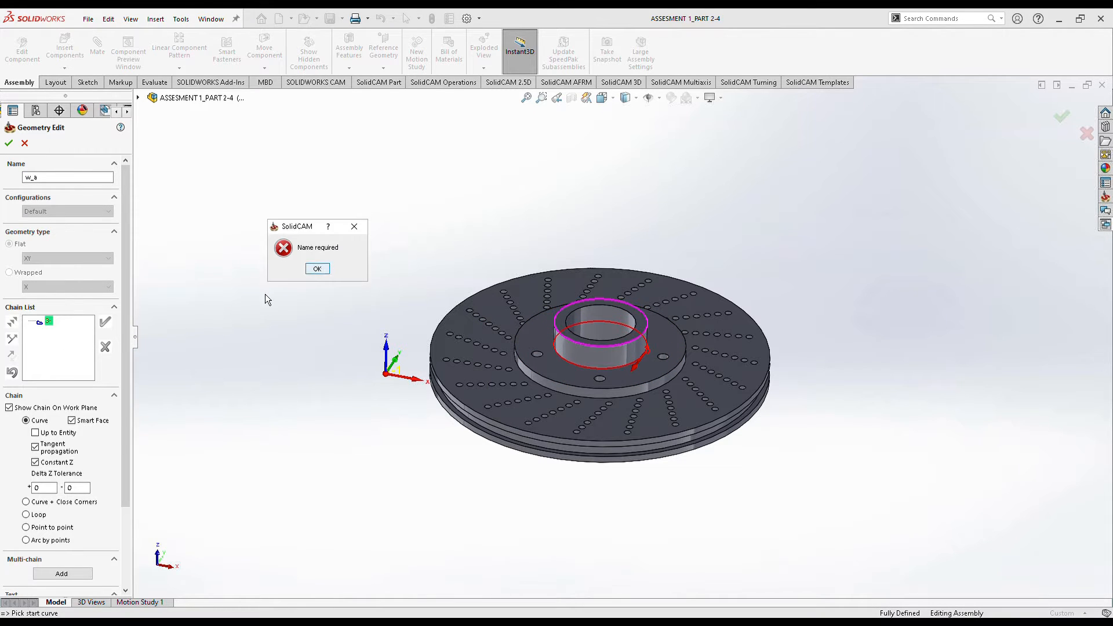
{"action": "key", "text": "Return"}
{"action": "left_click", "coordinate": [95, 329]}
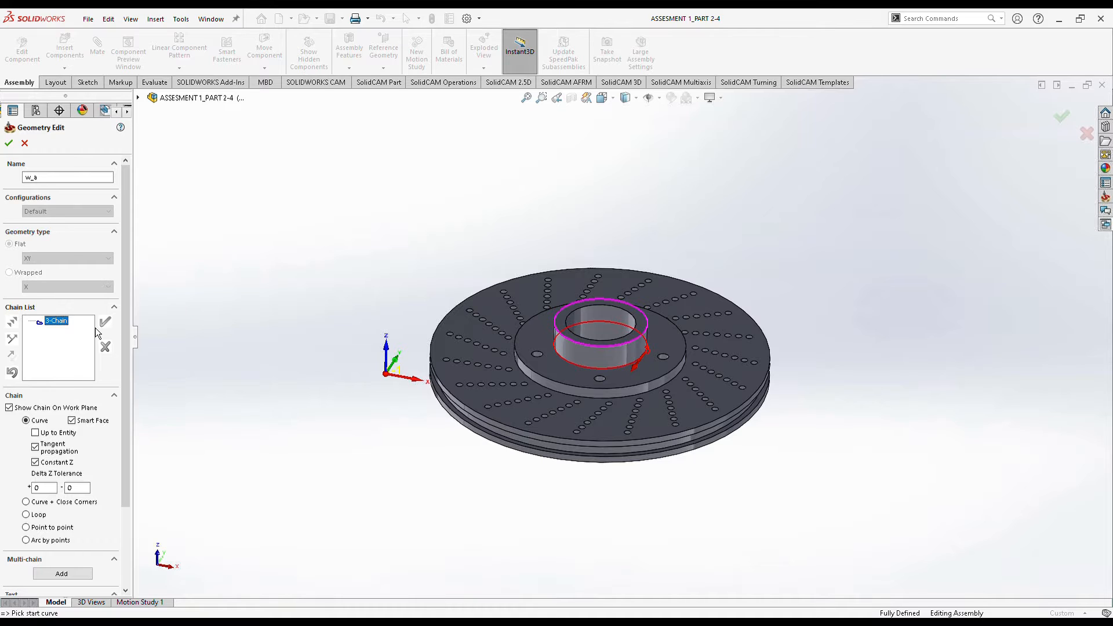
{"action": "right_click", "coordinate": [63, 319]}
{"action": "left_click", "coordinate": [76, 347]}
{"action": "left_click", "coordinate": [65, 321]}
{"action": "key", "text": "Delete"}
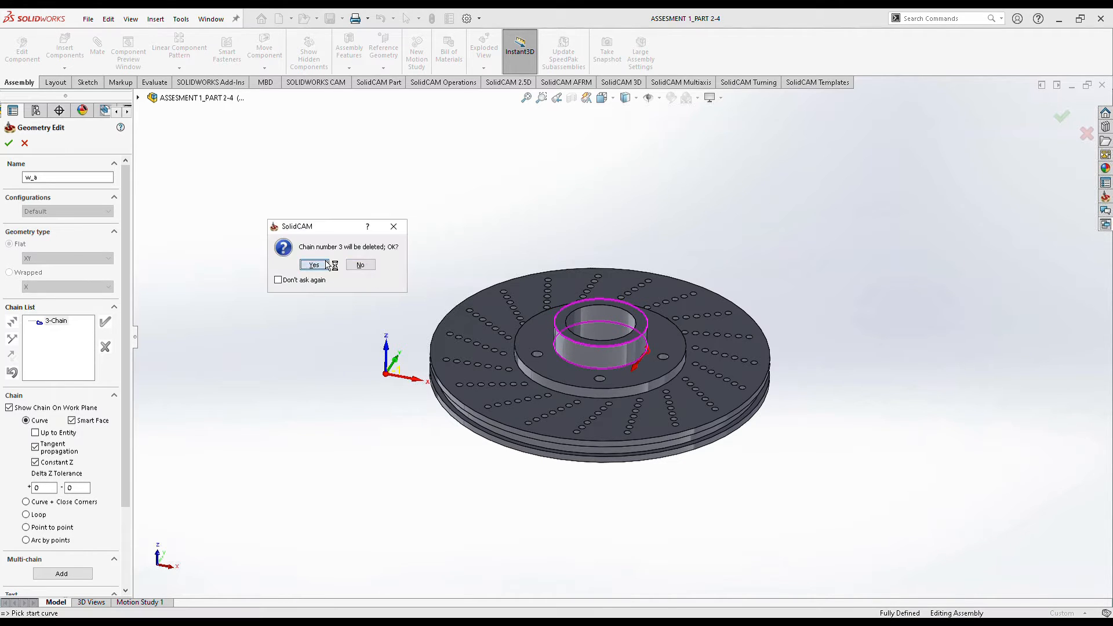
{"action": "left_click", "coordinate": [315, 265]}
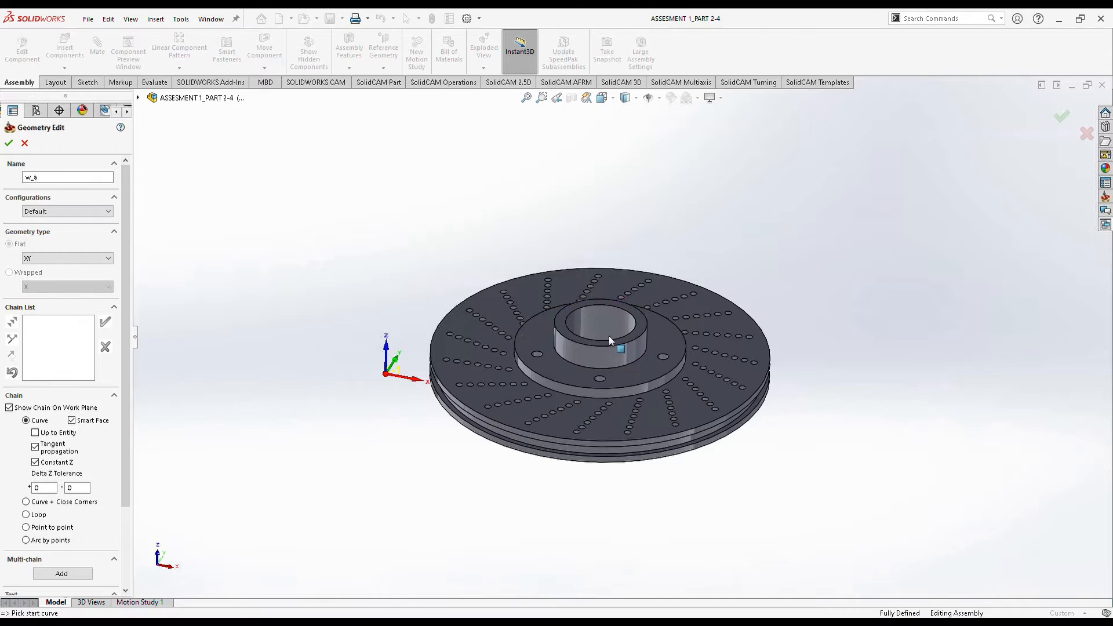
Add the hub cylinder edge as a chain, then try the flange and hub ring edges and discard them.
{"action": "left_click", "coordinate": [642, 333]}
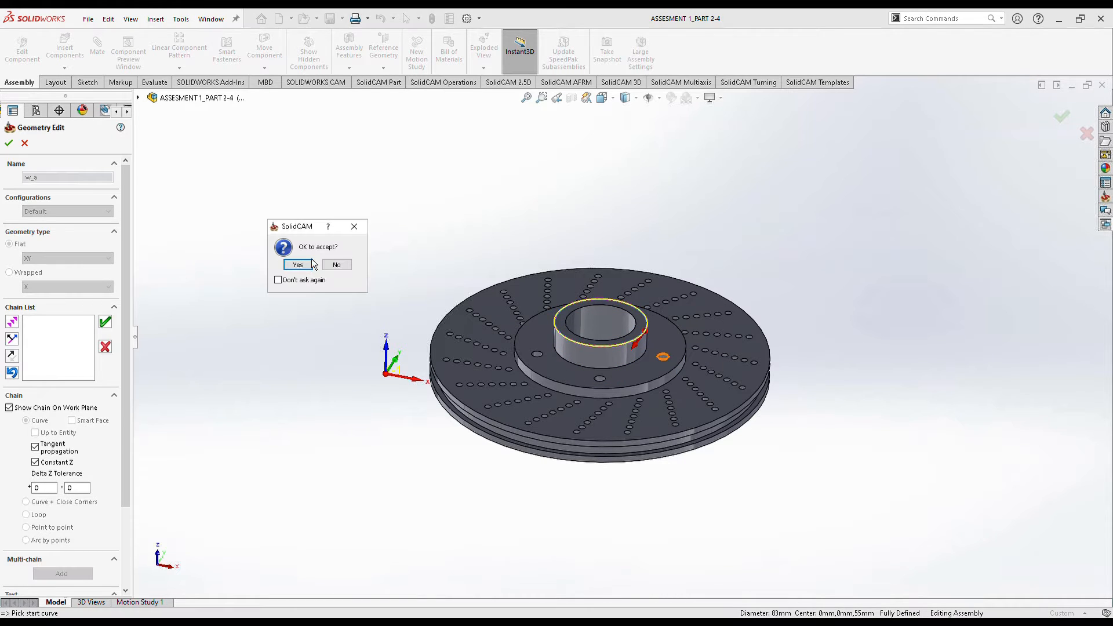
{"action": "left_click", "coordinate": [325, 265]}
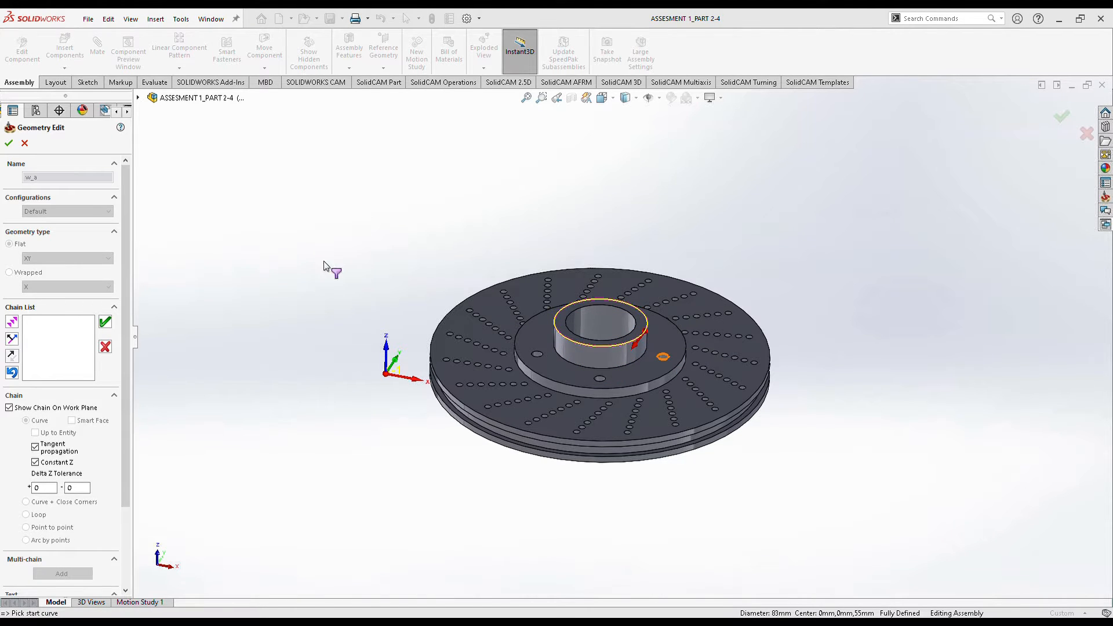
{"action": "left_click", "coordinate": [667, 377]}
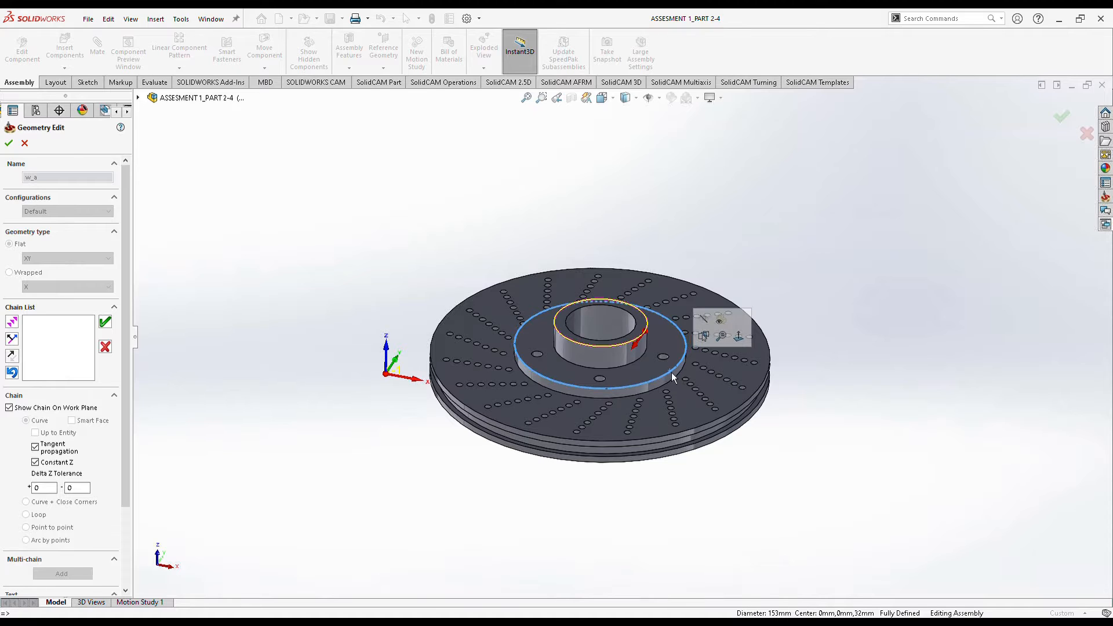
{"action": "left_click", "coordinate": [624, 350]}
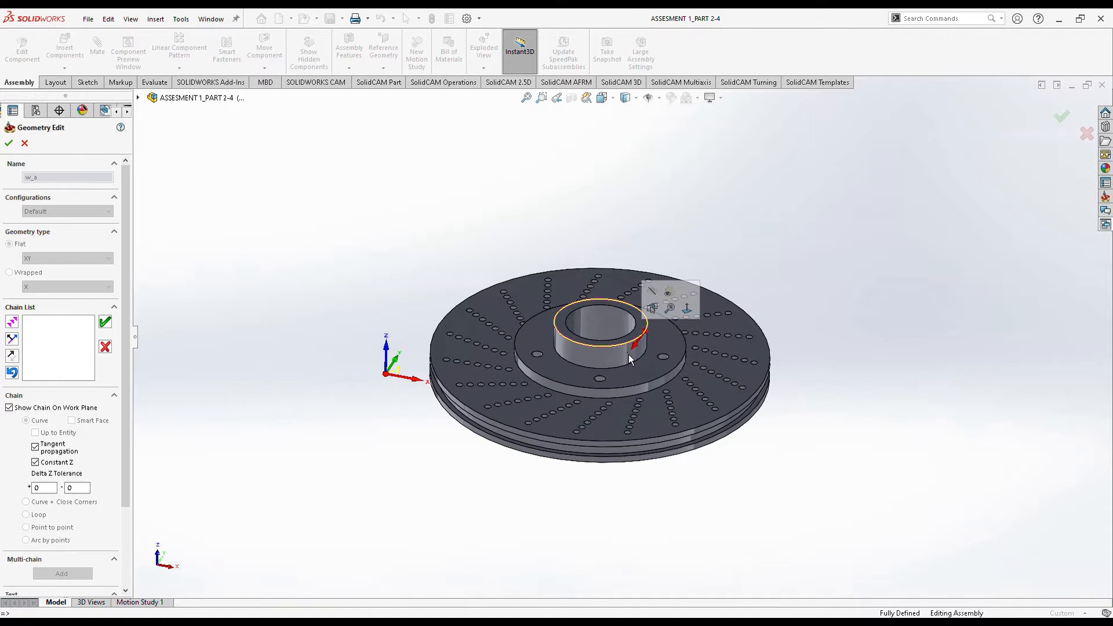
{"action": "left_click", "coordinate": [624, 349]}
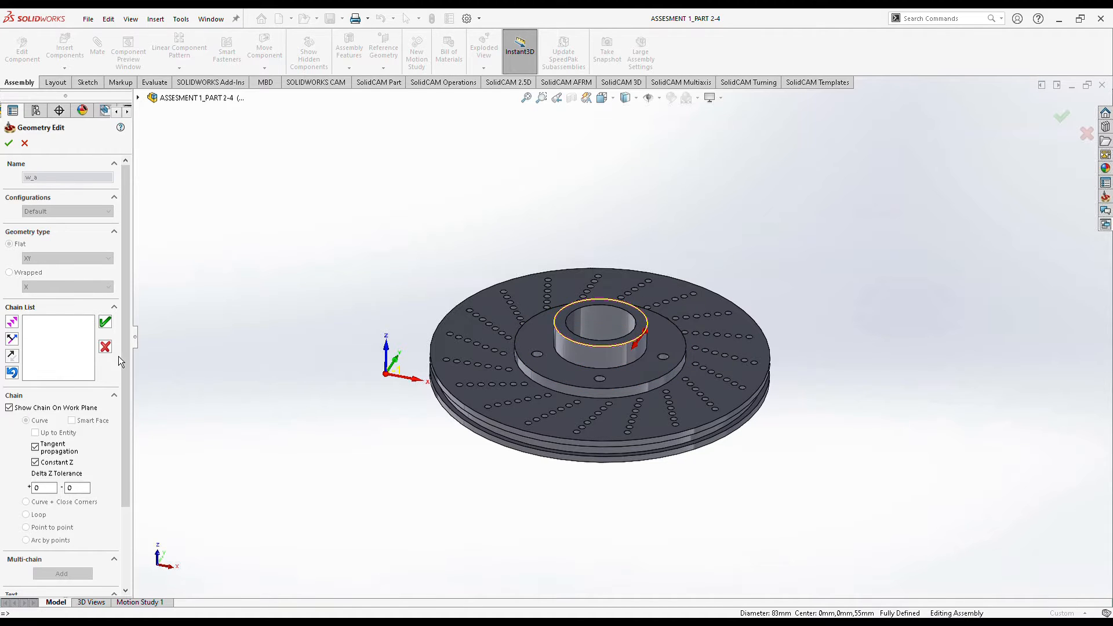
{"action": "left_click", "coordinate": [105, 347]}
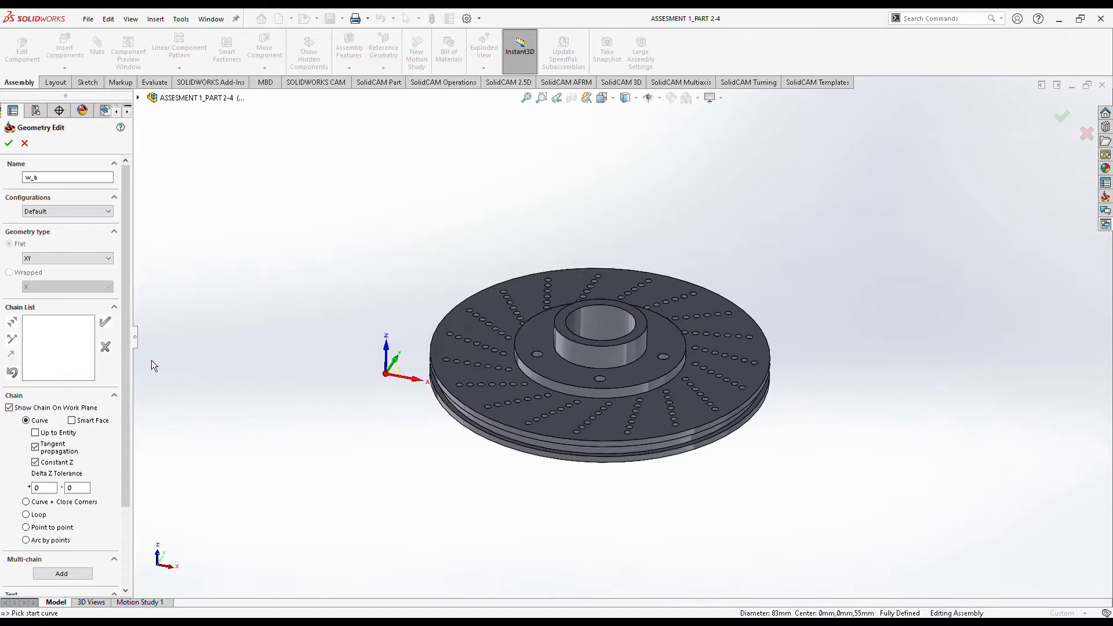
Add the hub edges as 4-Chain and 5-Chain and accept the w_a geometry.
{"action": "left_click", "coordinate": [636, 384]}
{"action": "left_click", "coordinate": [635, 387]}
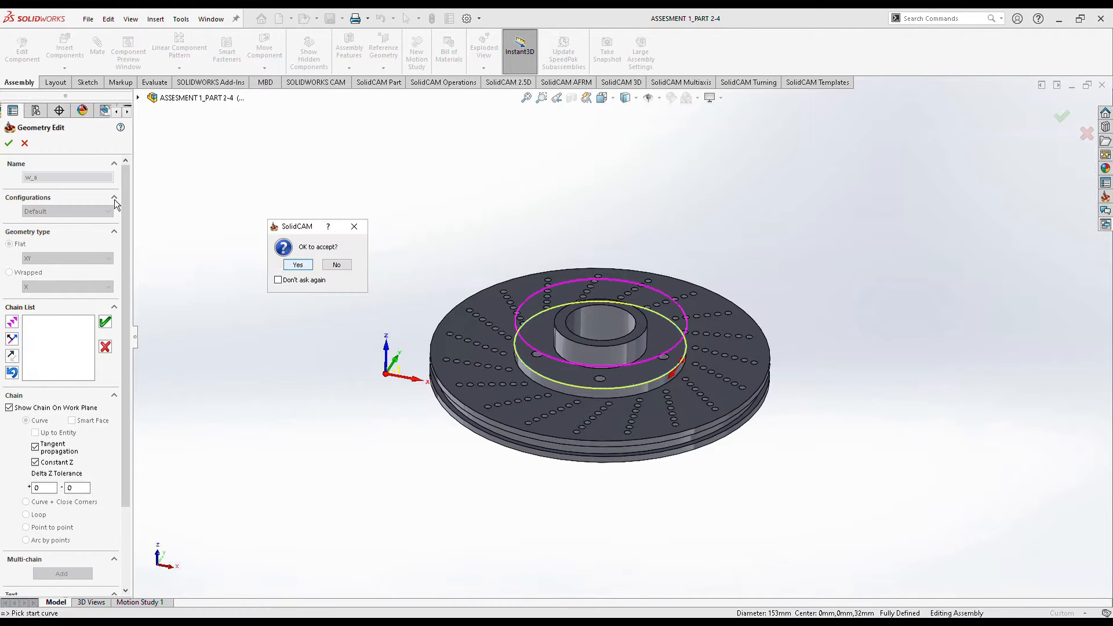
{"action": "left_click", "coordinate": [299, 265]}
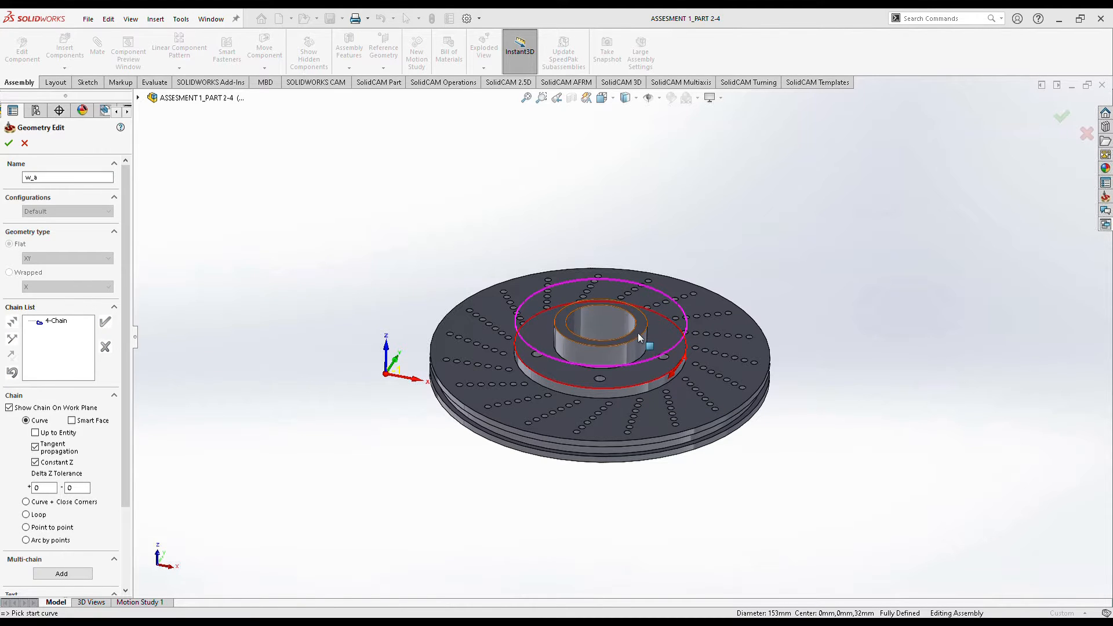
{"action": "left_click", "coordinate": [639, 334]}
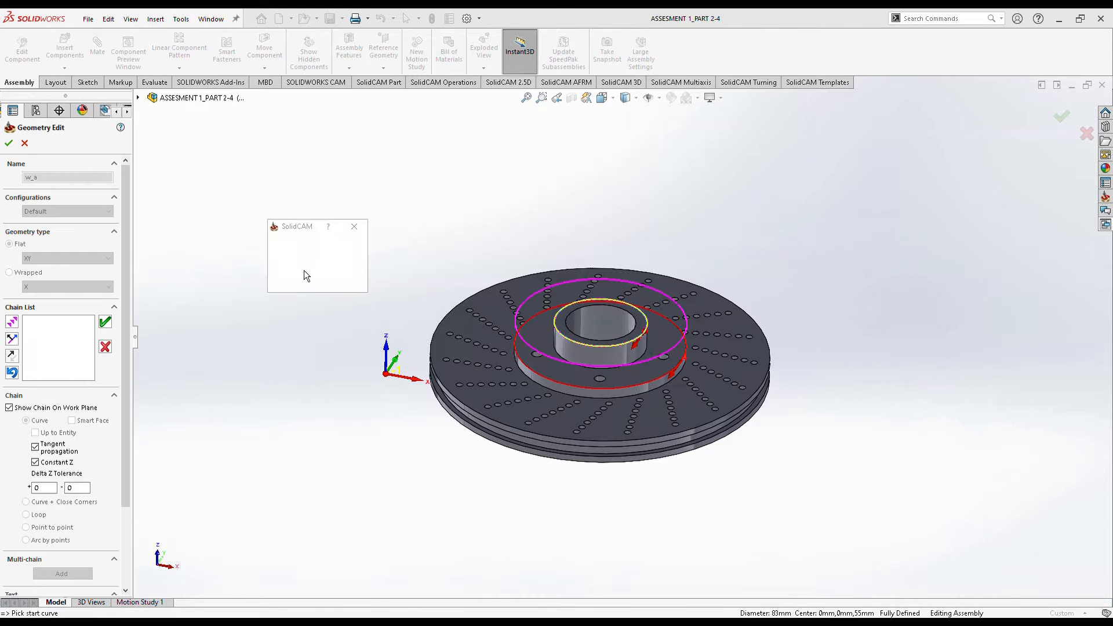
{"action": "left_click", "coordinate": [295, 265]}
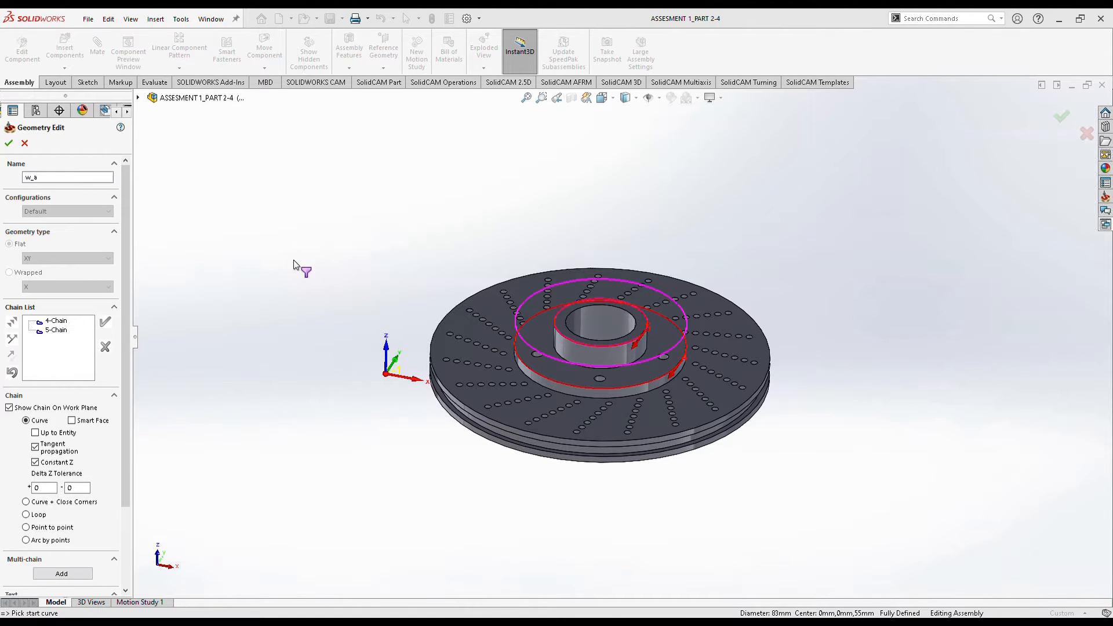
{"action": "left_click", "coordinate": [8, 143]}
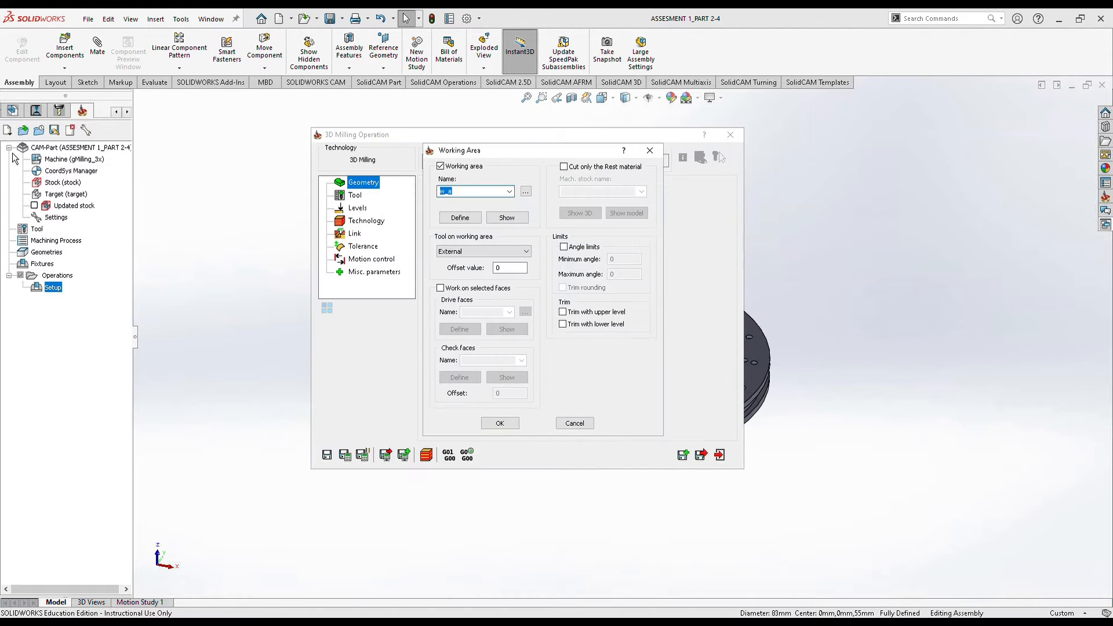
Confirm the w_a working area and assign the 20 mm end mill tool 1 to 3DM_target.
{"action": "left_click", "coordinate": [510, 430]}
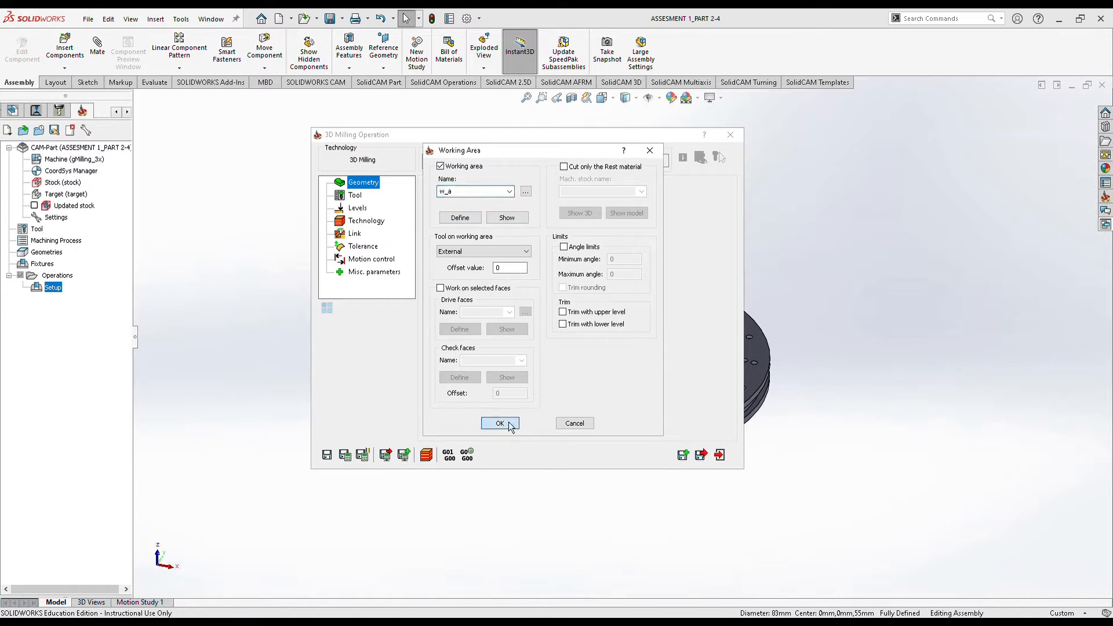
{"action": "left_click", "coordinate": [355, 196]}
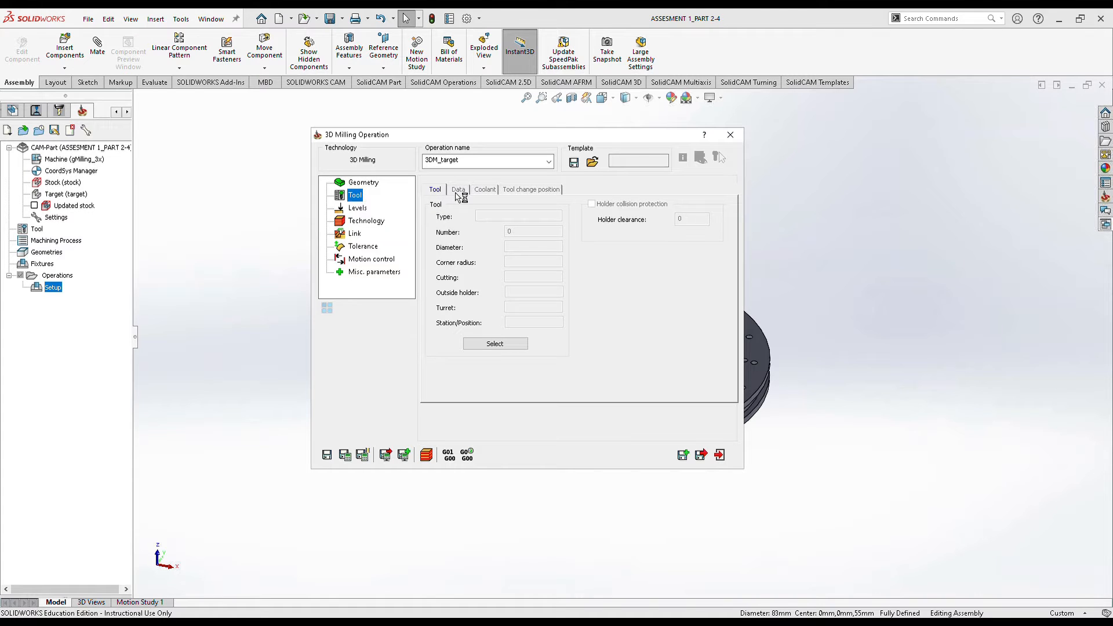
{"action": "left_click", "coordinate": [486, 345]}
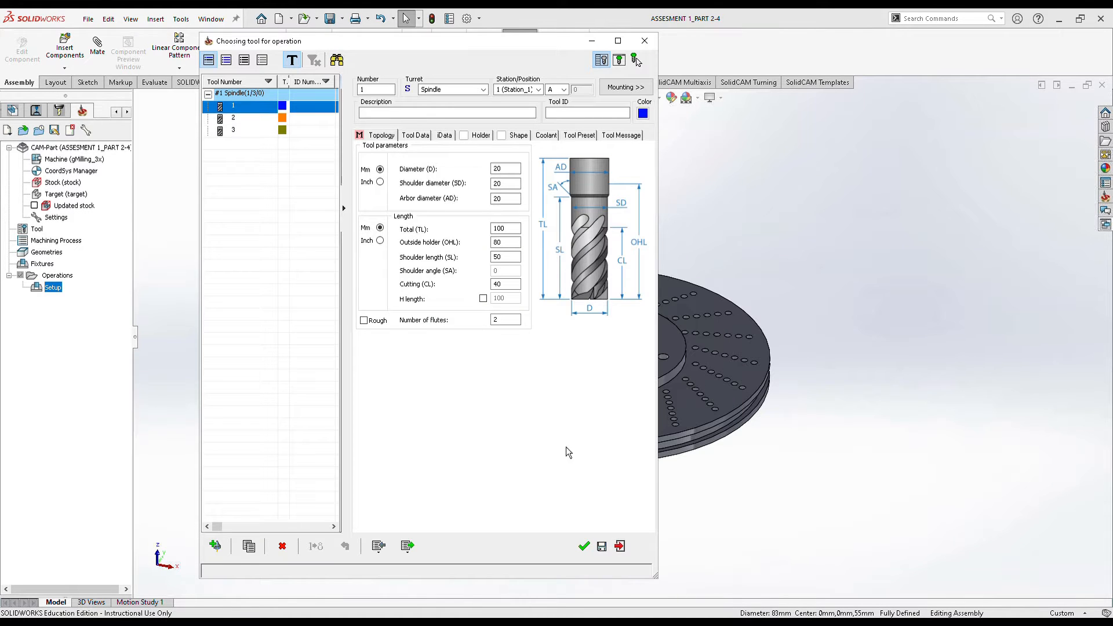
{"action": "left_click", "coordinate": [585, 546]}
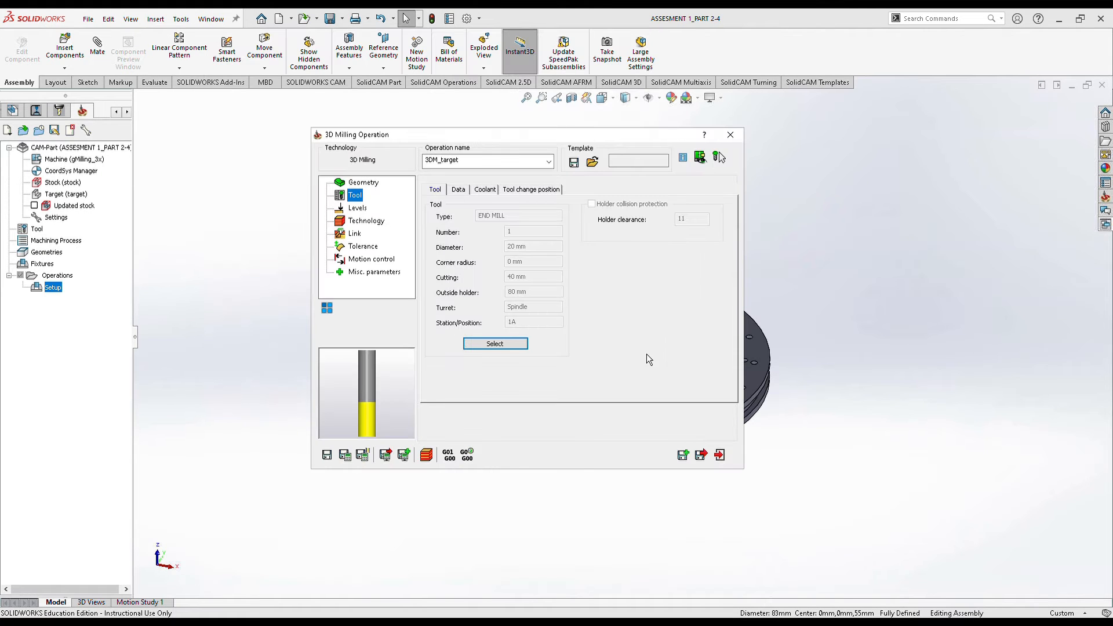
{"action": "left_click", "coordinate": [365, 209]}
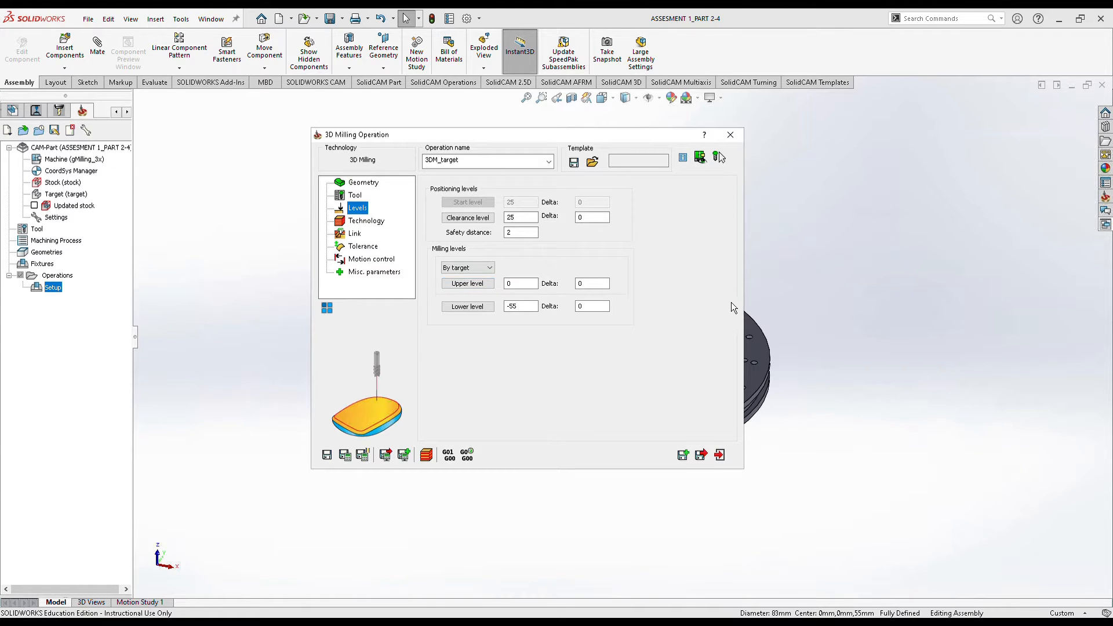
Take the lower milling level of -23 from the hub flange face.
{"action": "left_click", "coordinate": [492, 311]}
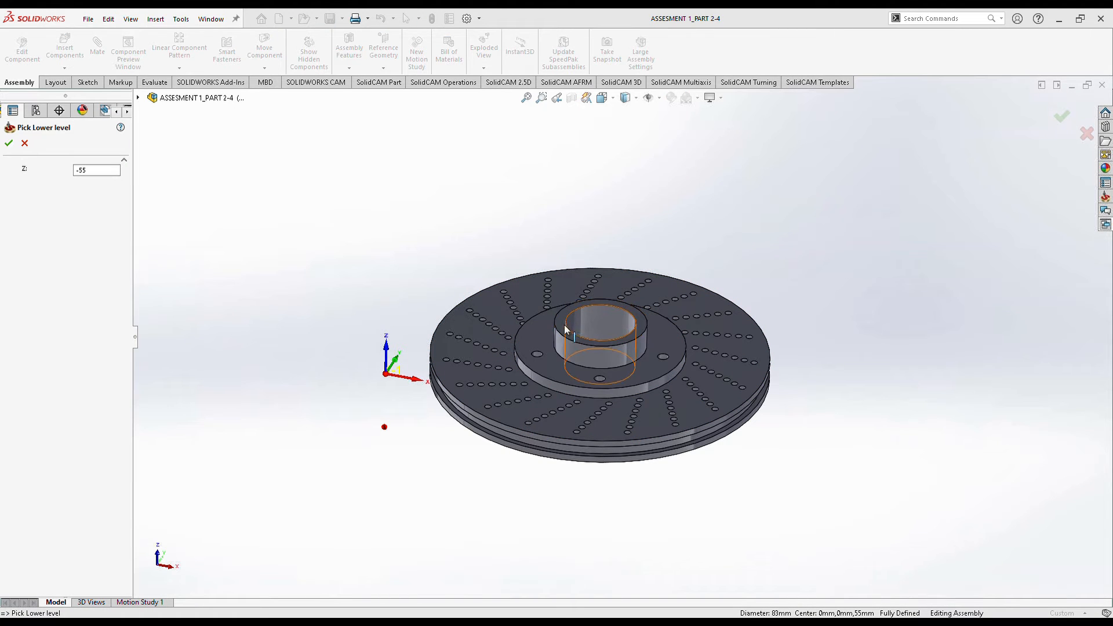
{"action": "left_click", "coordinate": [562, 363]}
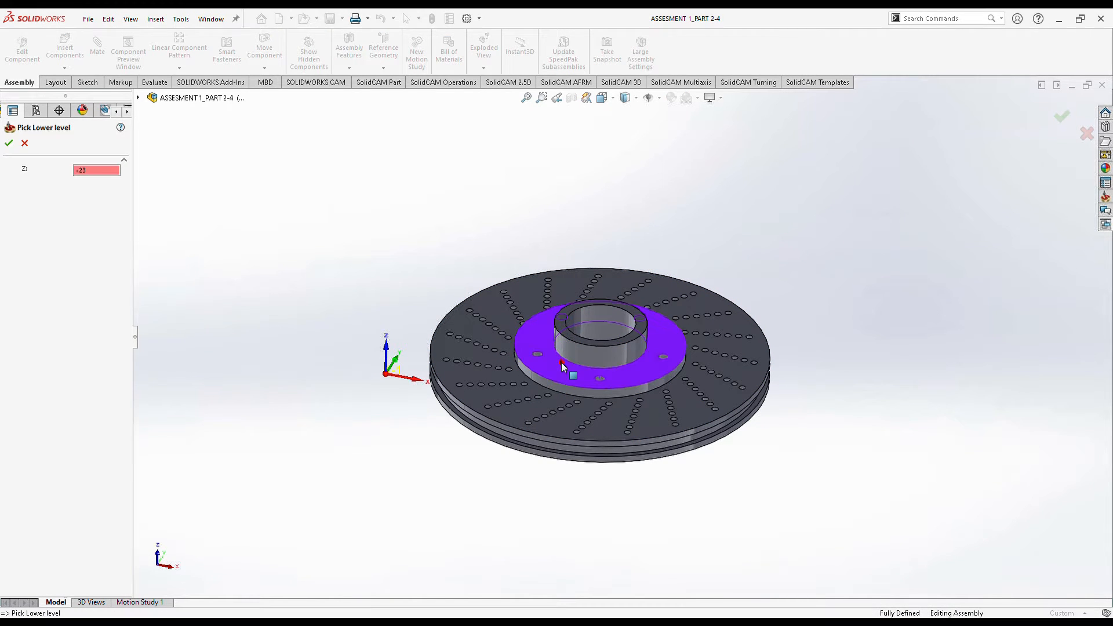
{"action": "left_click", "coordinate": [9, 143]}
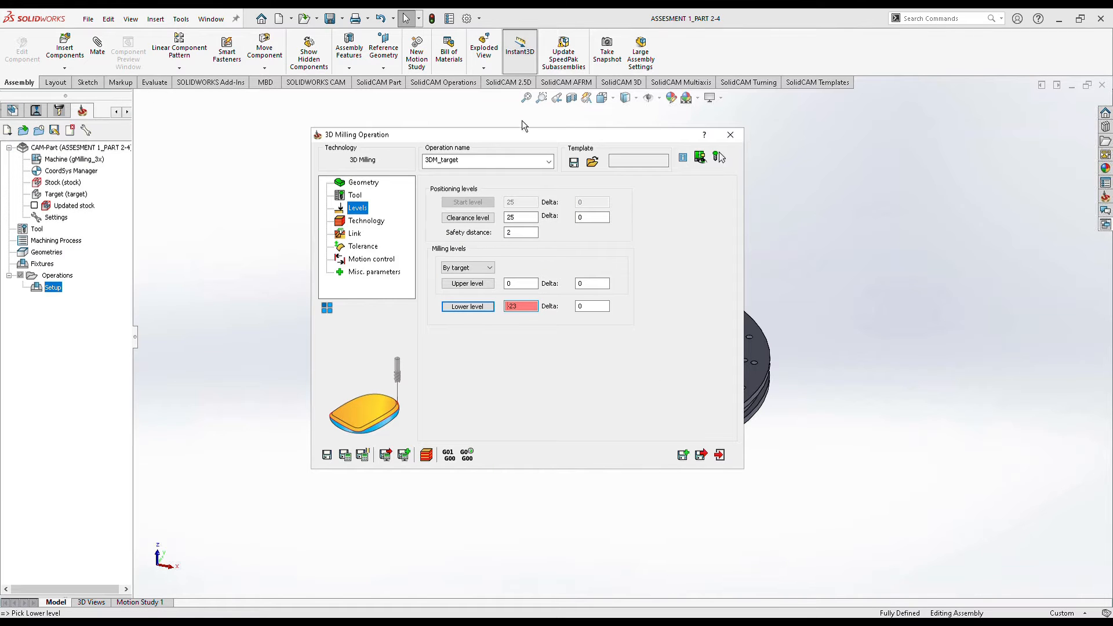
{"action": "left_click_drag", "start_coordinate": [470, 139], "coordinate": [339, 152]}
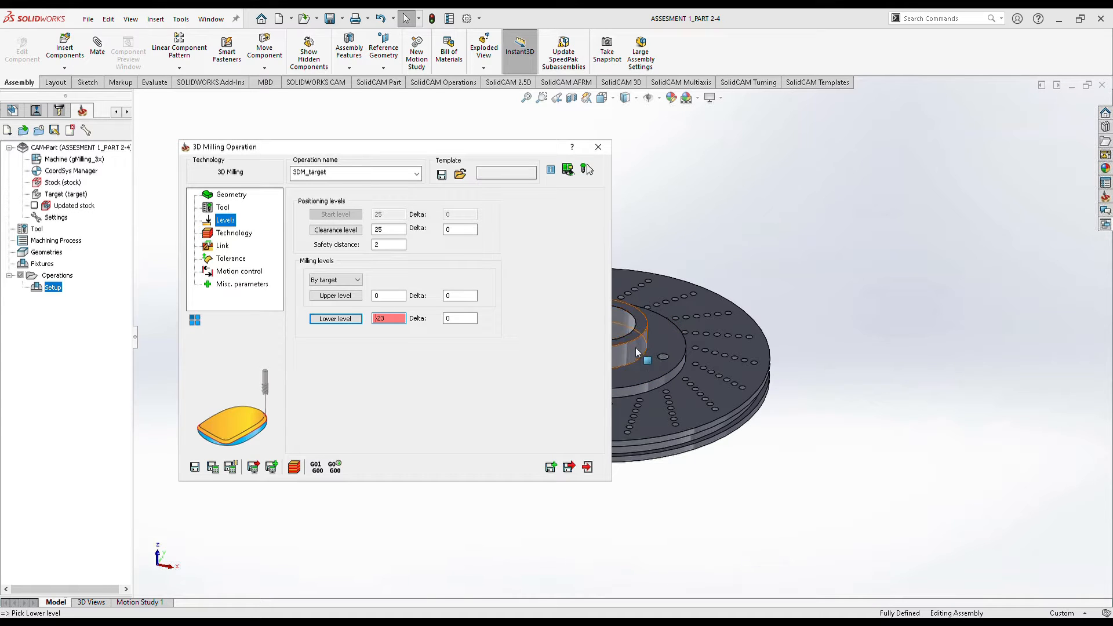
Choose Contour as the roughing strategy under Technology and save the 3D milling operation.
{"action": "left_click", "coordinate": [236, 233]}
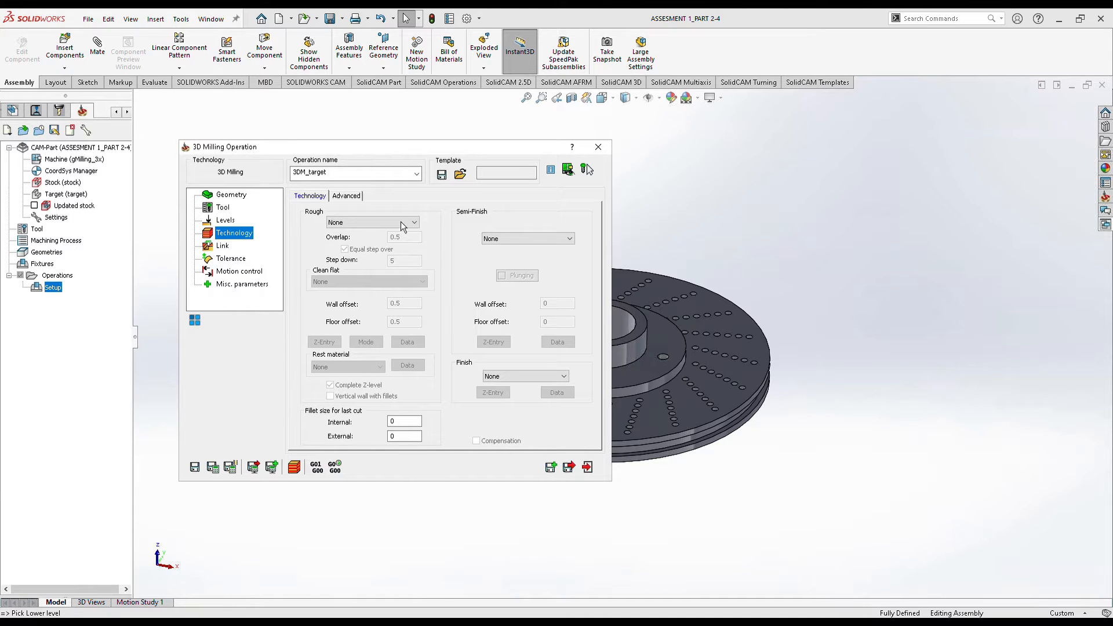
{"action": "left_click", "coordinate": [401, 223]}
{"action": "left_click", "coordinate": [388, 253]}
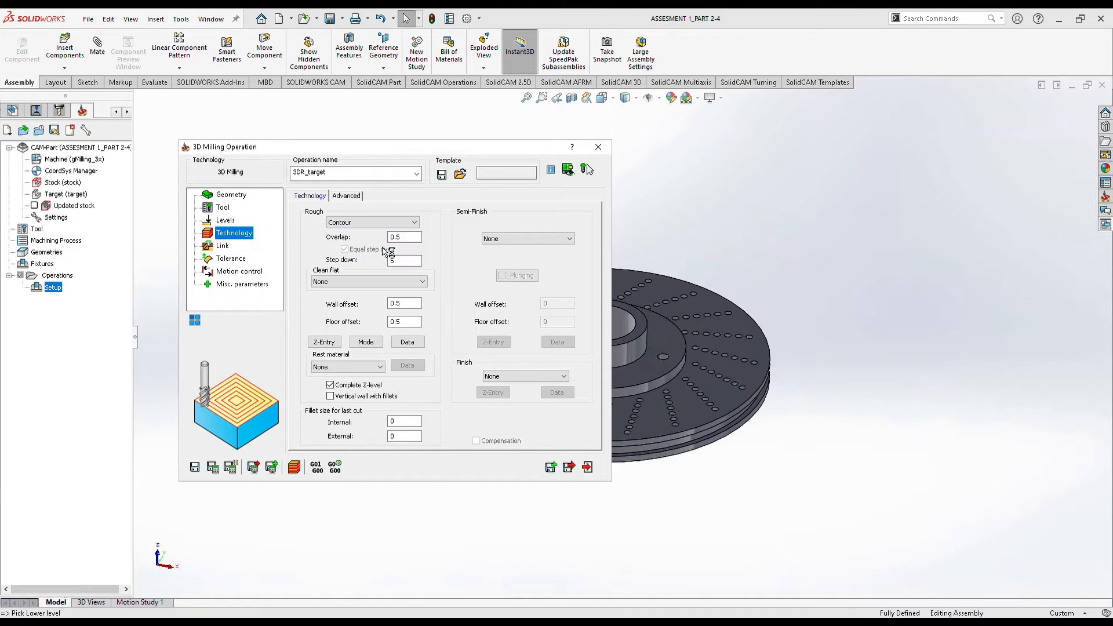
{"action": "left_click", "coordinate": [569, 466]}
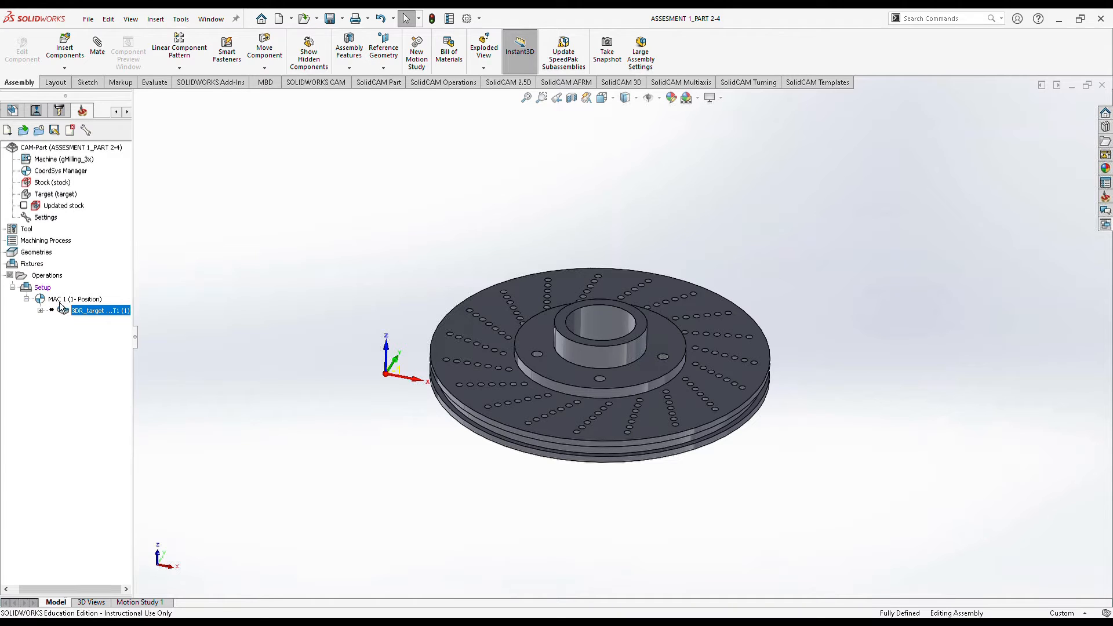
Add another 3D Milling operation to the Operations list.
{"action": "right_click", "coordinate": [38, 276]}
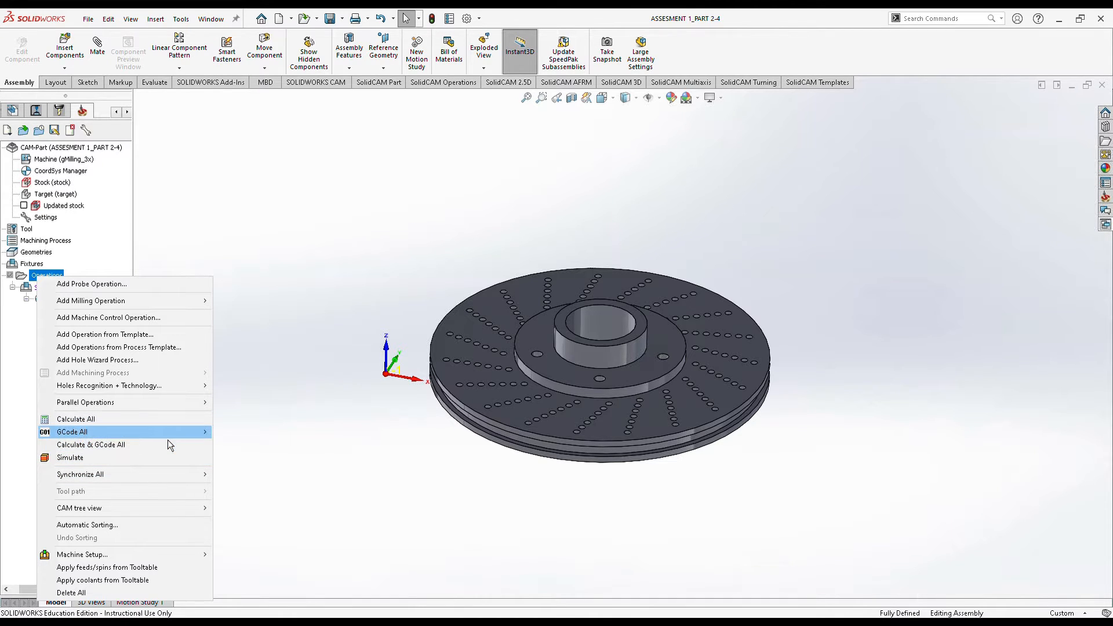
{"action": "mouse_move", "coordinate": [184, 302]}
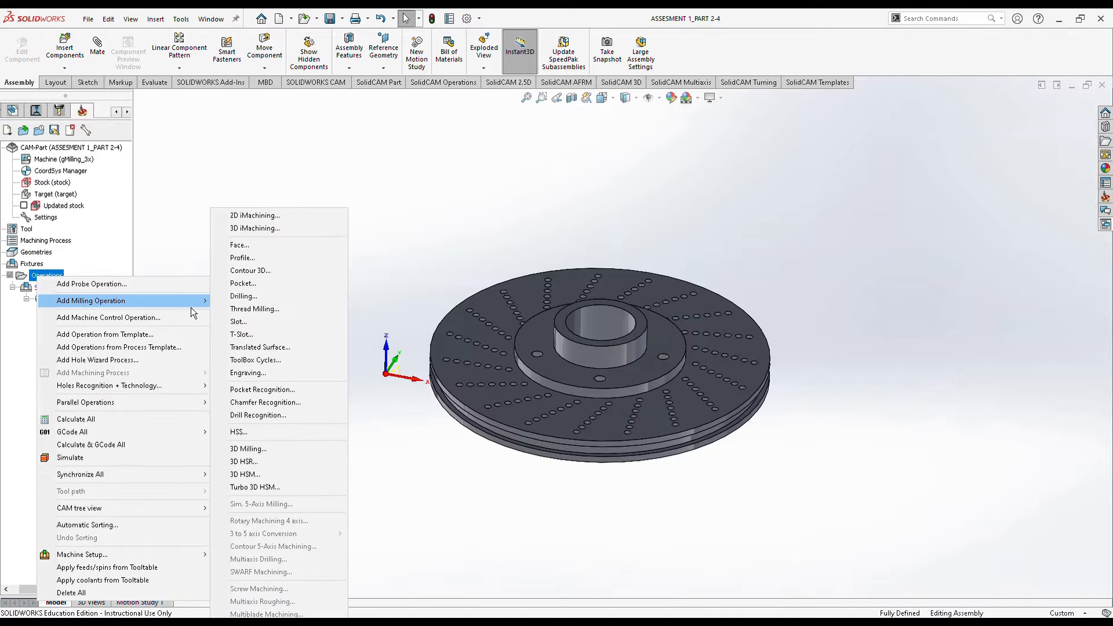
{"action": "left_click", "coordinate": [255, 454]}
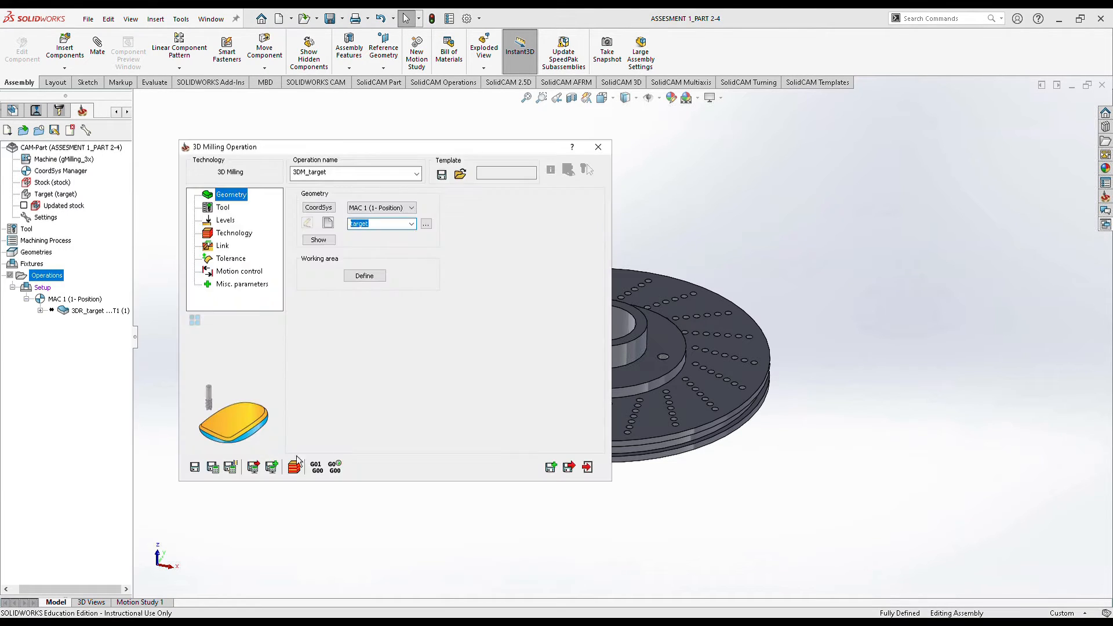
Enable the working area and define w_a1 from the hub circle and outer disc edge chains.
{"action": "left_click", "coordinate": [370, 278]}
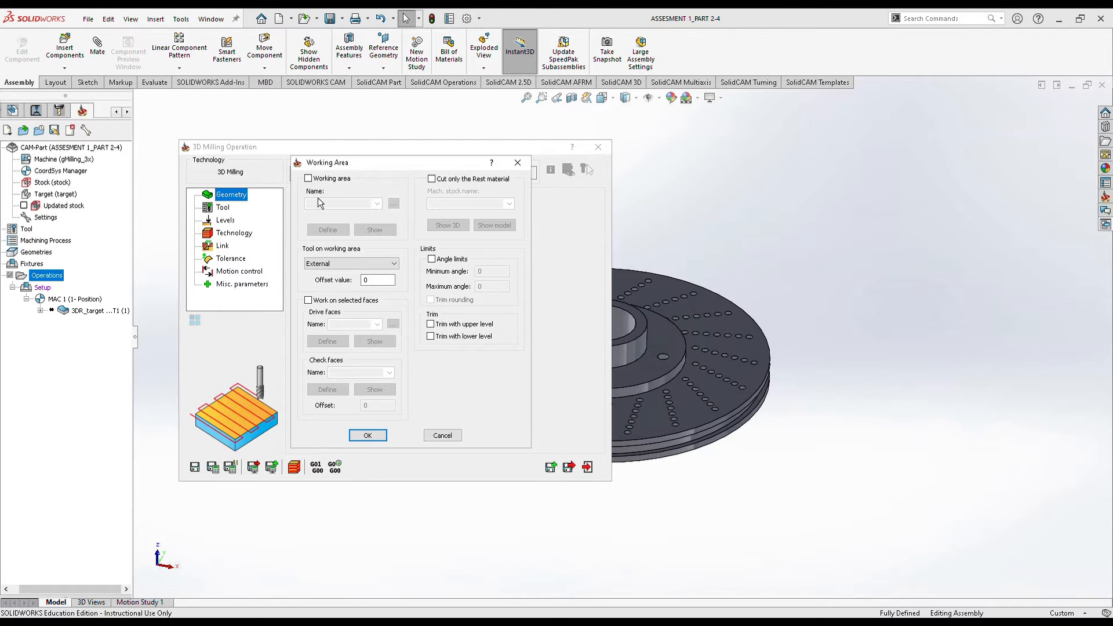
{"action": "left_click", "coordinate": [323, 179]}
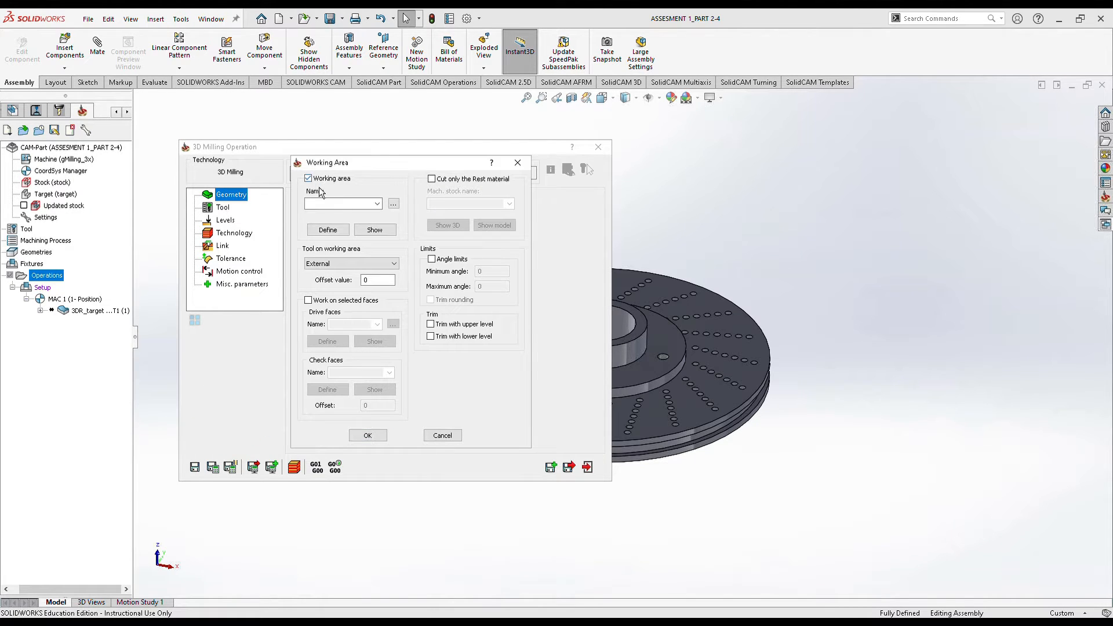
{"action": "left_click", "coordinate": [328, 229]}
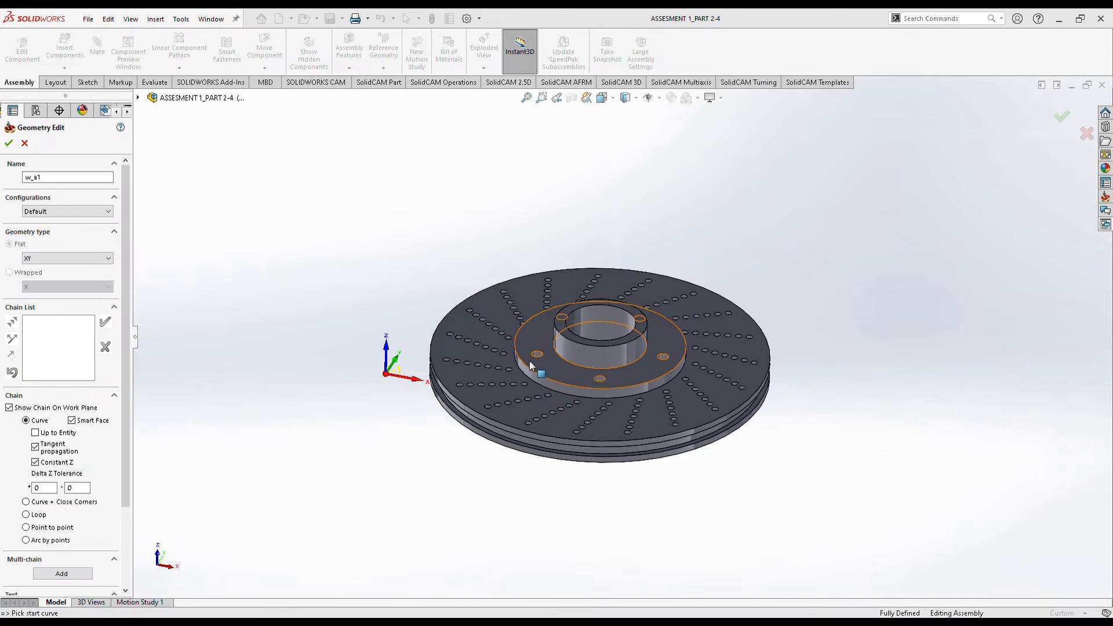
{"action": "left_click", "coordinate": [528, 367]}
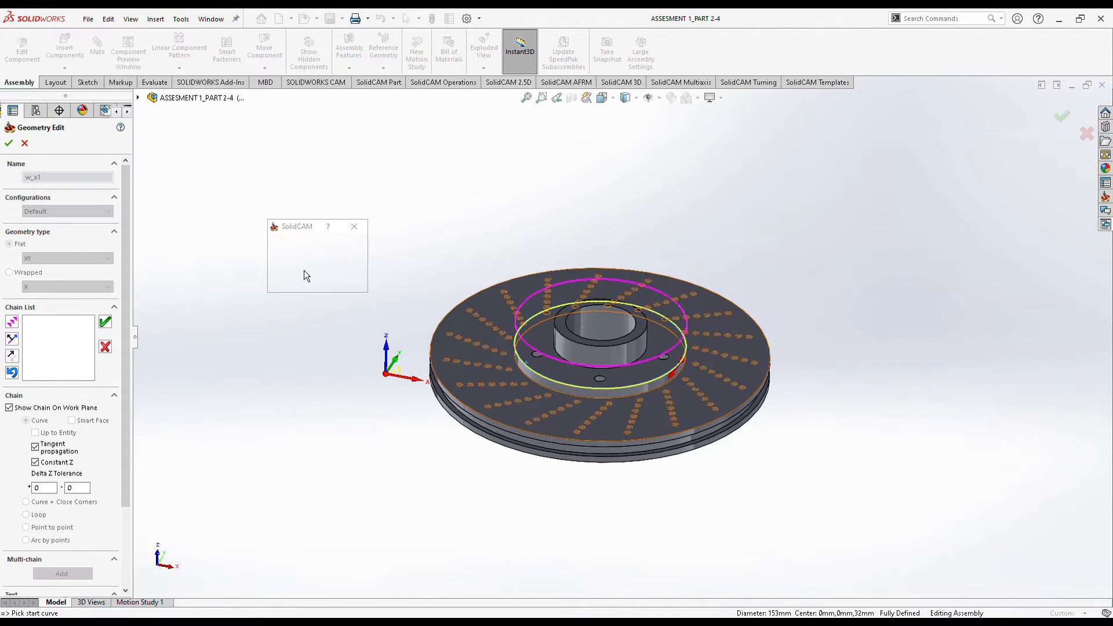
{"action": "left_click", "coordinate": [298, 265]}
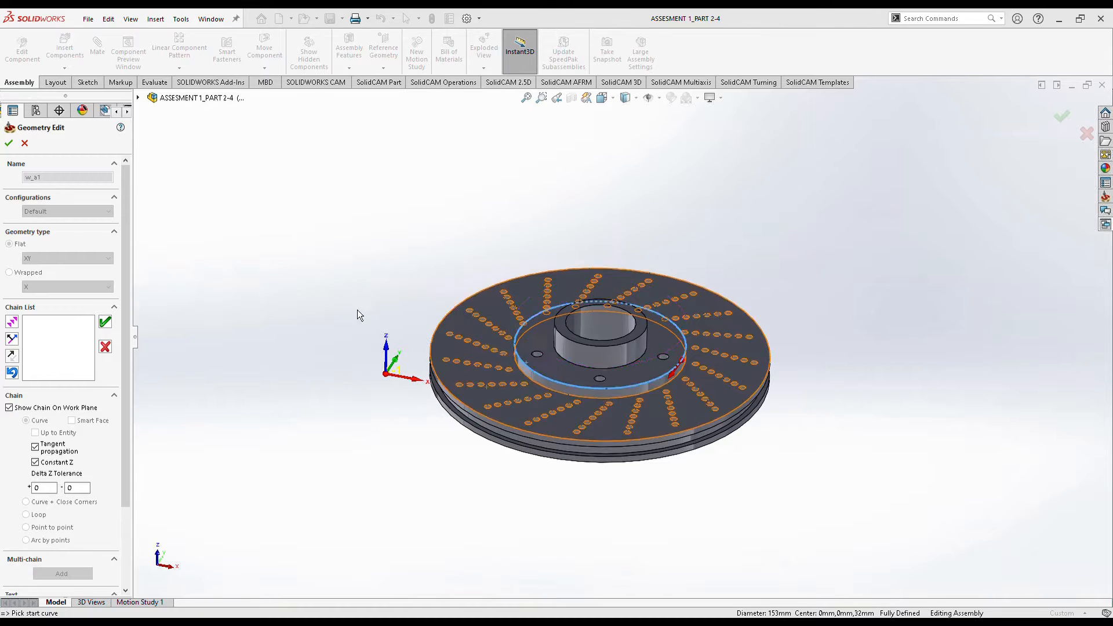
{"action": "left_click", "coordinate": [450, 399]}
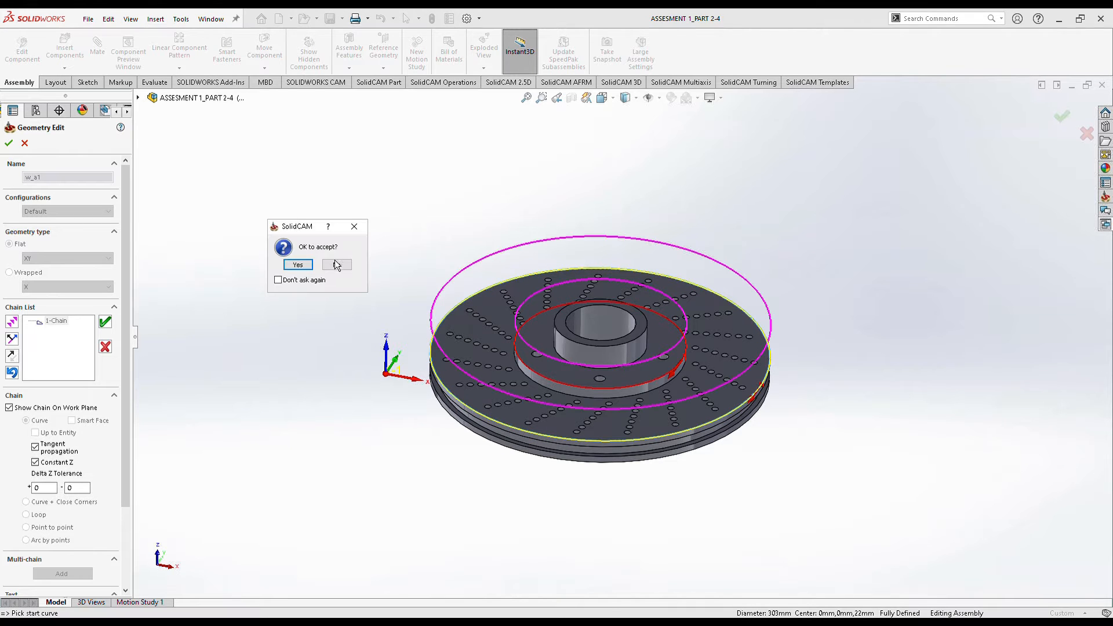
{"action": "left_click", "coordinate": [297, 265]}
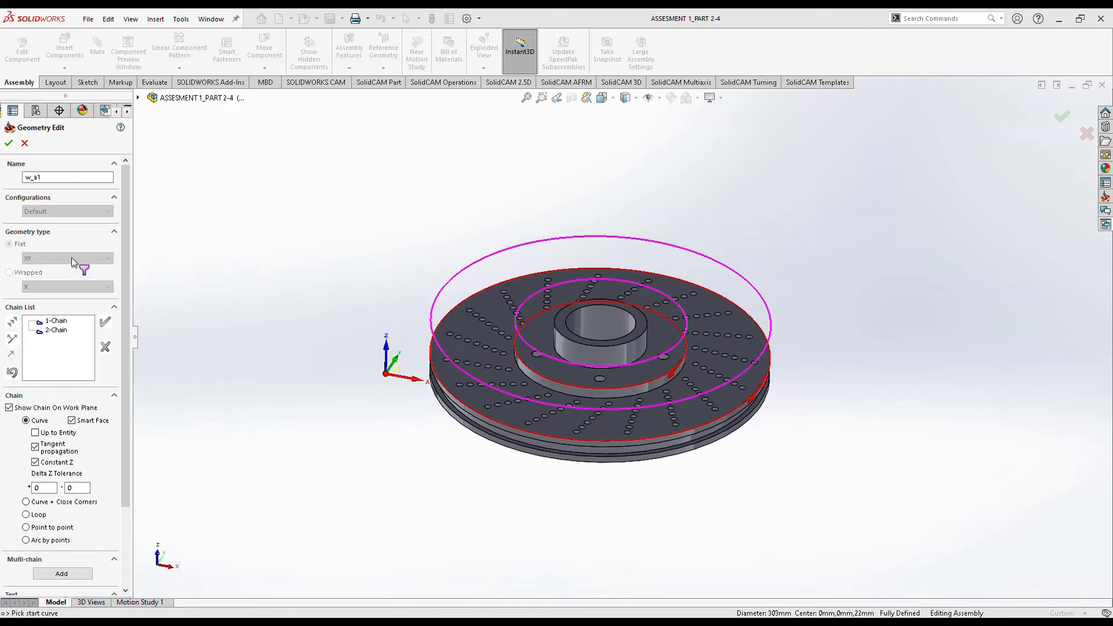
{"action": "left_click", "coordinate": [19, 147]}
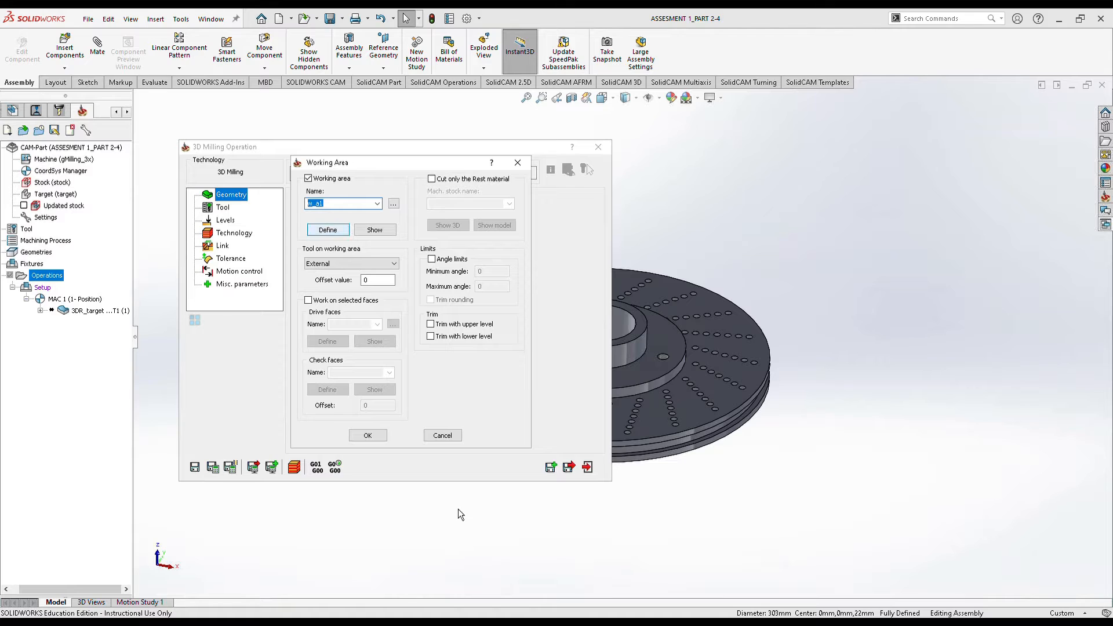
{"action": "left_click", "coordinate": [369, 438]}
Select tool 1, the 20 mm end mill, for the second 3D milling operation.
{"action": "left_click", "coordinate": [224, 208]}
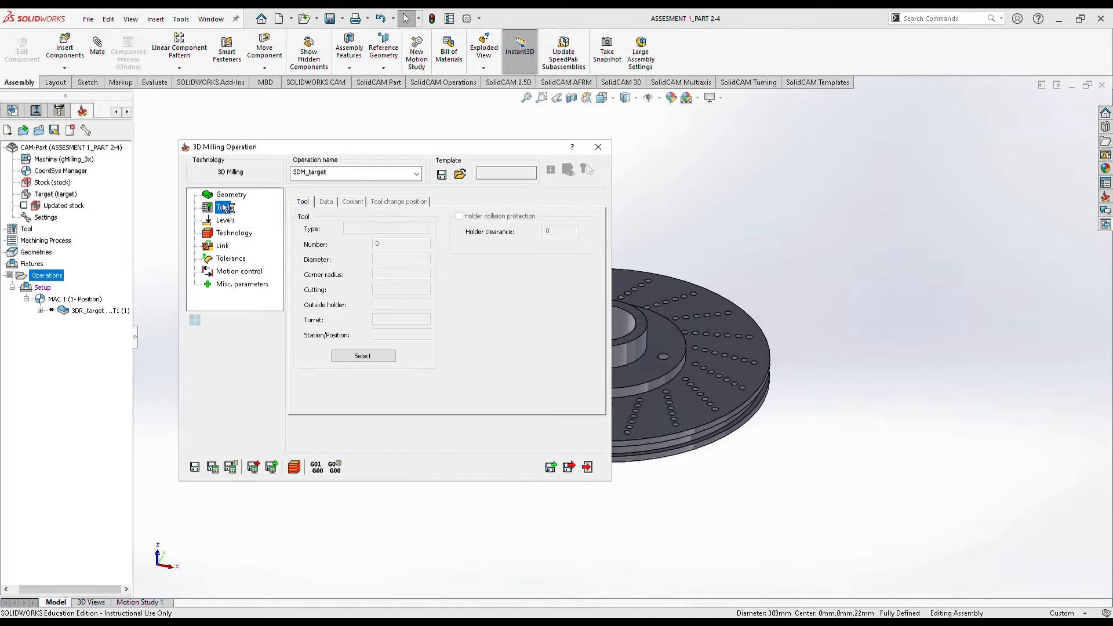
{"action": "left_click", "coordinate": [366, 356]}
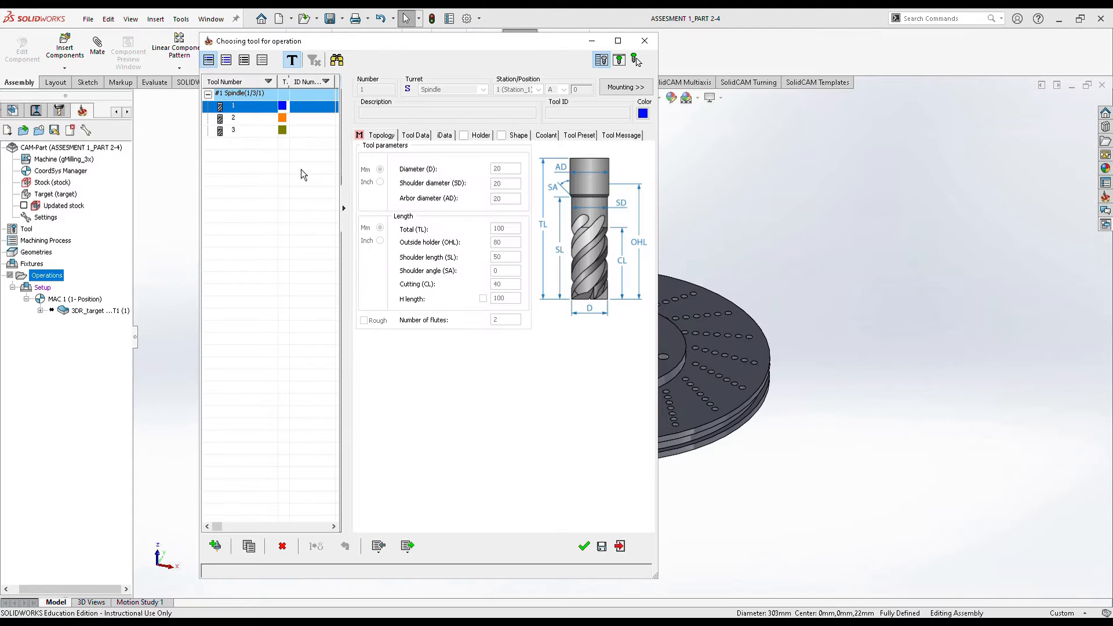
{"action": "left_click", "coordinate": [584, 546]}
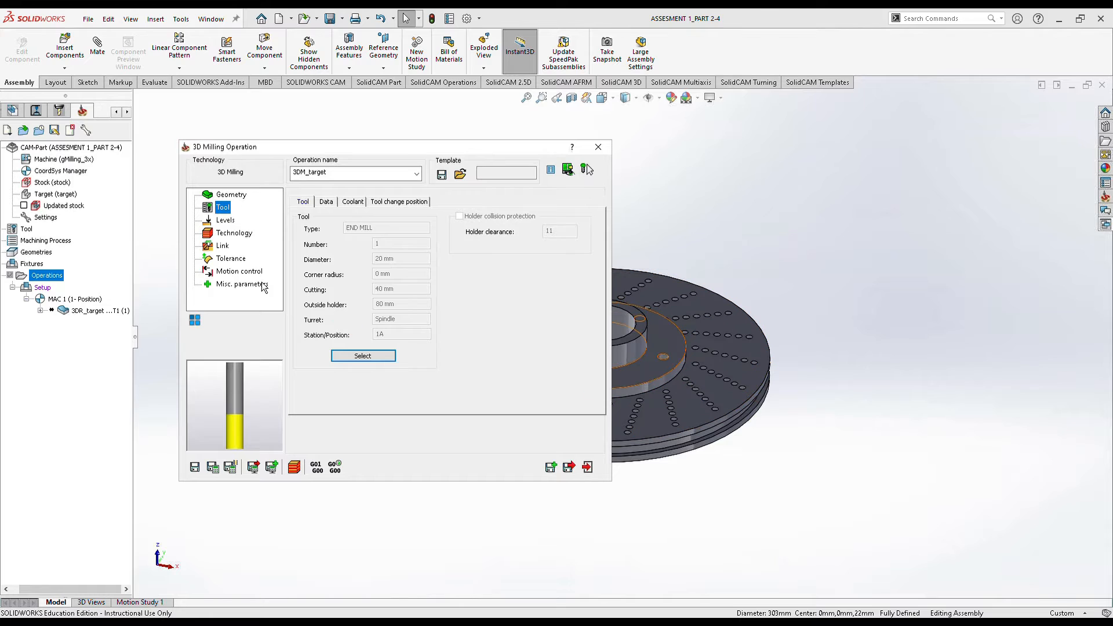
{"action": "left_click", "coordinate": [224, 221]}
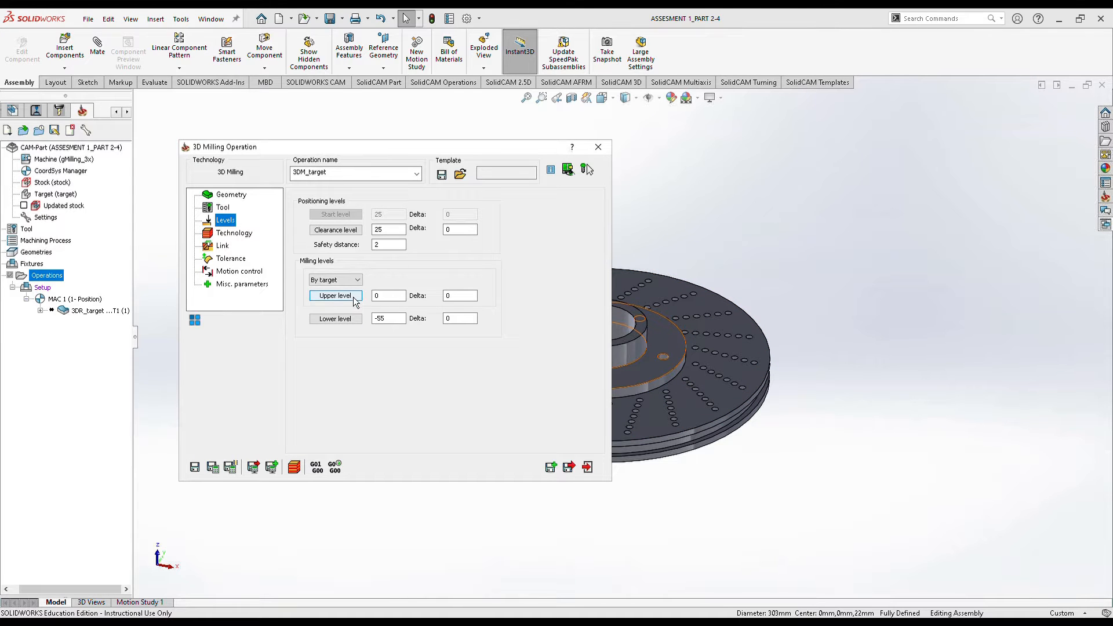
Pick the upper milling level -23 from the hub edge and lower level -33 from the disc face.
{"action": "left_click", "coordinate": [380, 297]}
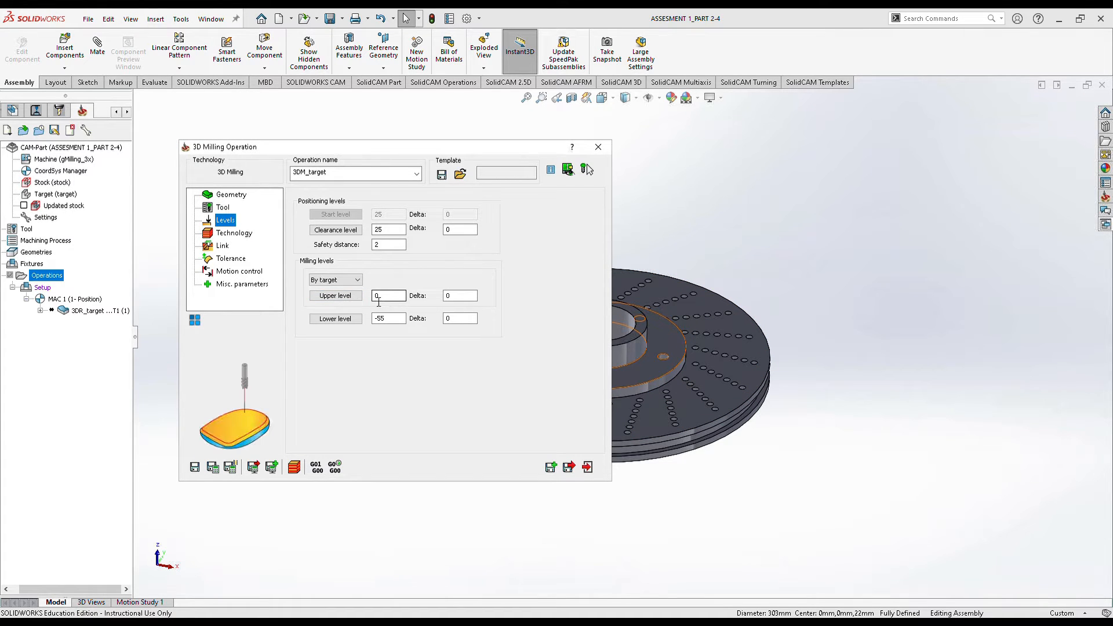
{"action": "left_click", "coordinate": [356, 296]}
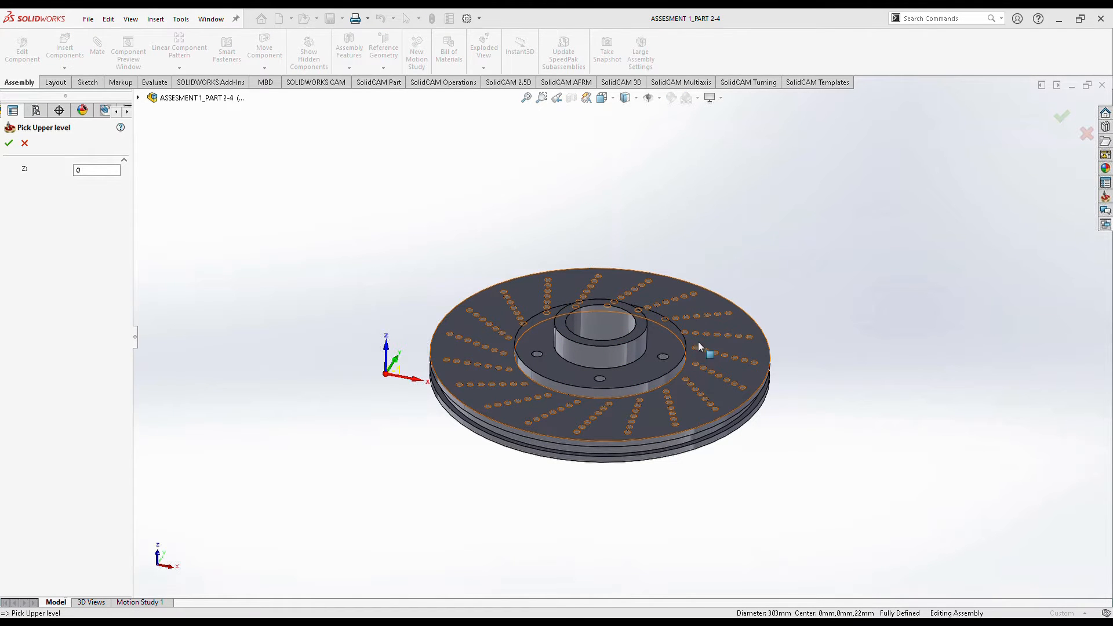
{"action": "left_click", "coordinate": [668, 372]}
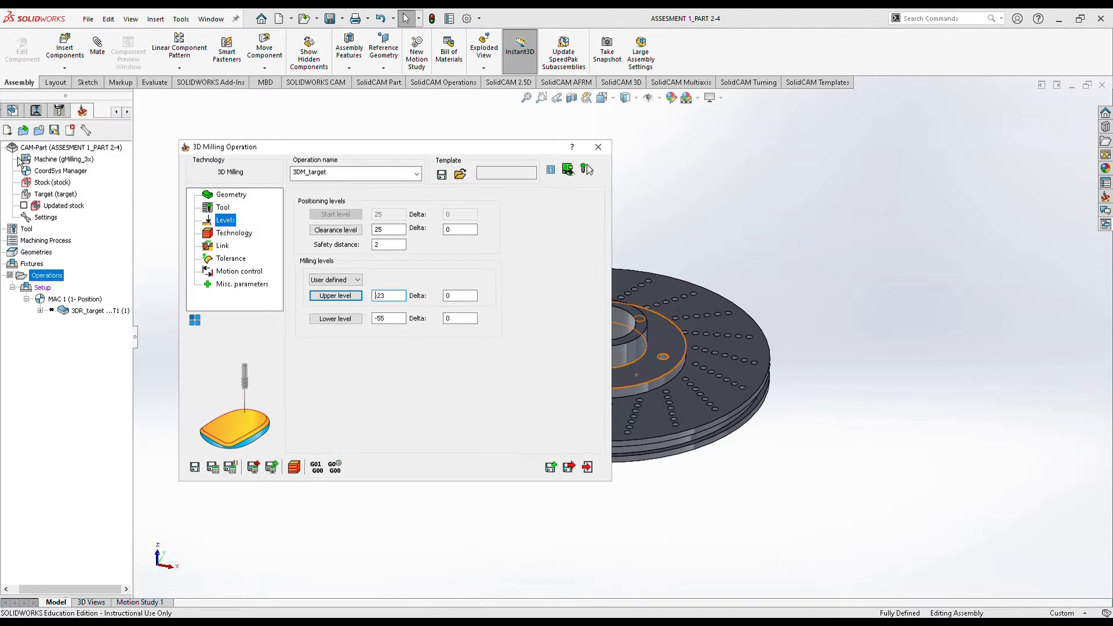
{"action": "left_click", "coordinate": [336, 318]}
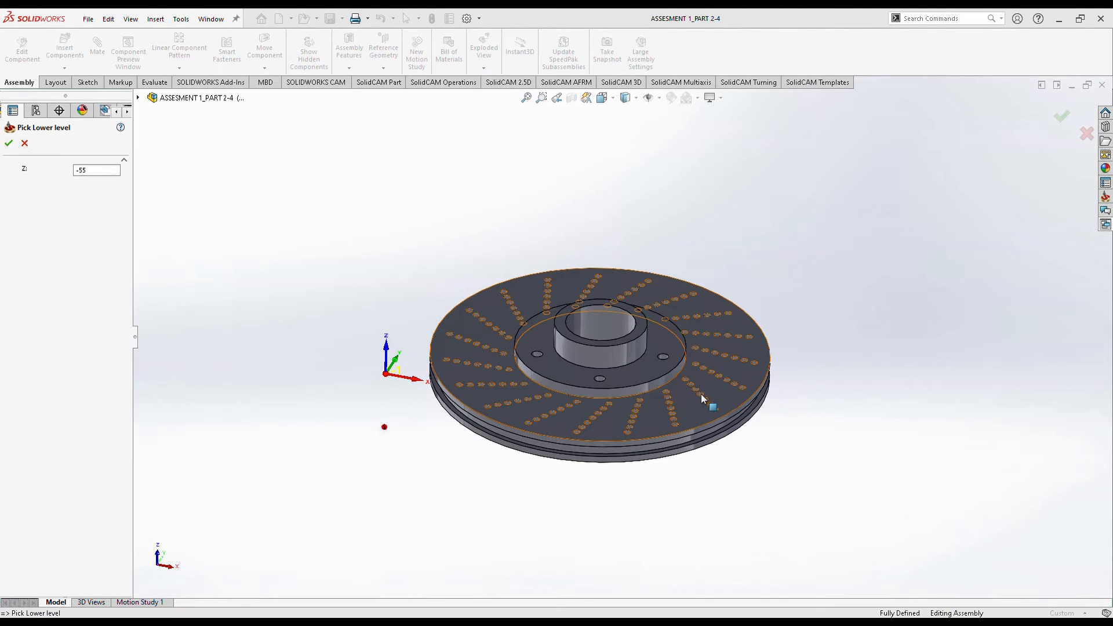
{"action": "left_click", "coordinate": [714, 393]}
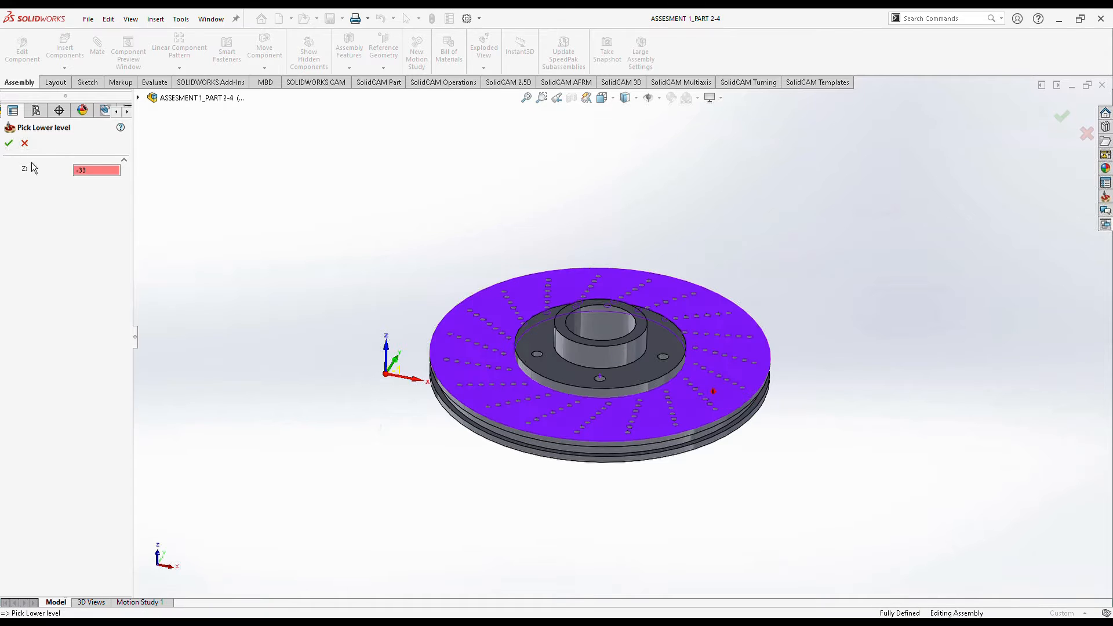
{"action": "left_click", "coordinate": [10, 144]}
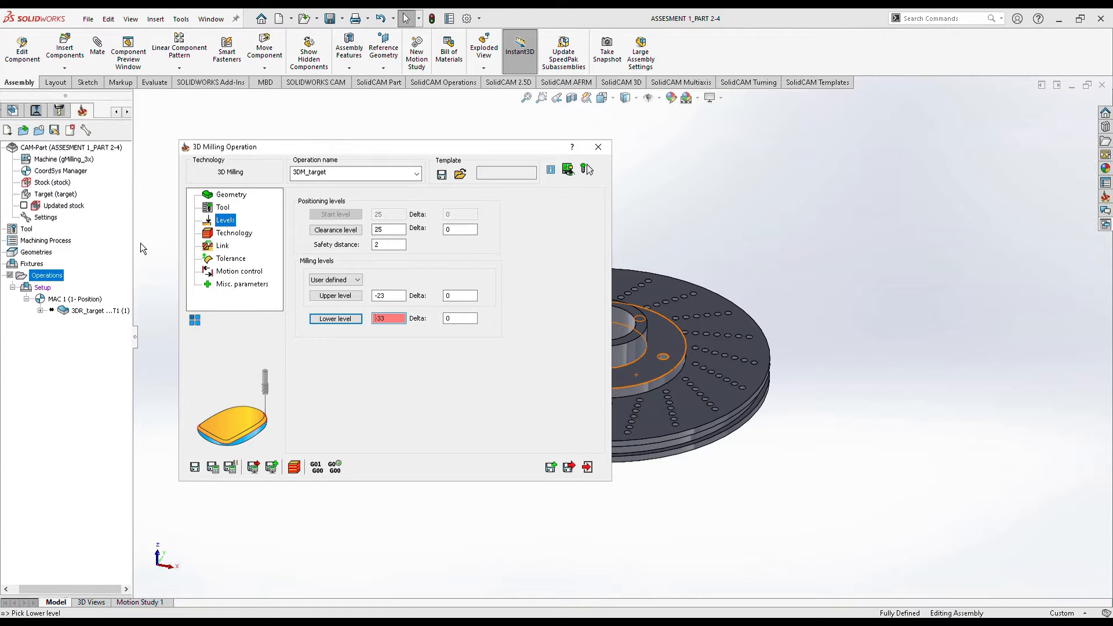
{"action": "left_click", "coordinate": [226, 233]}
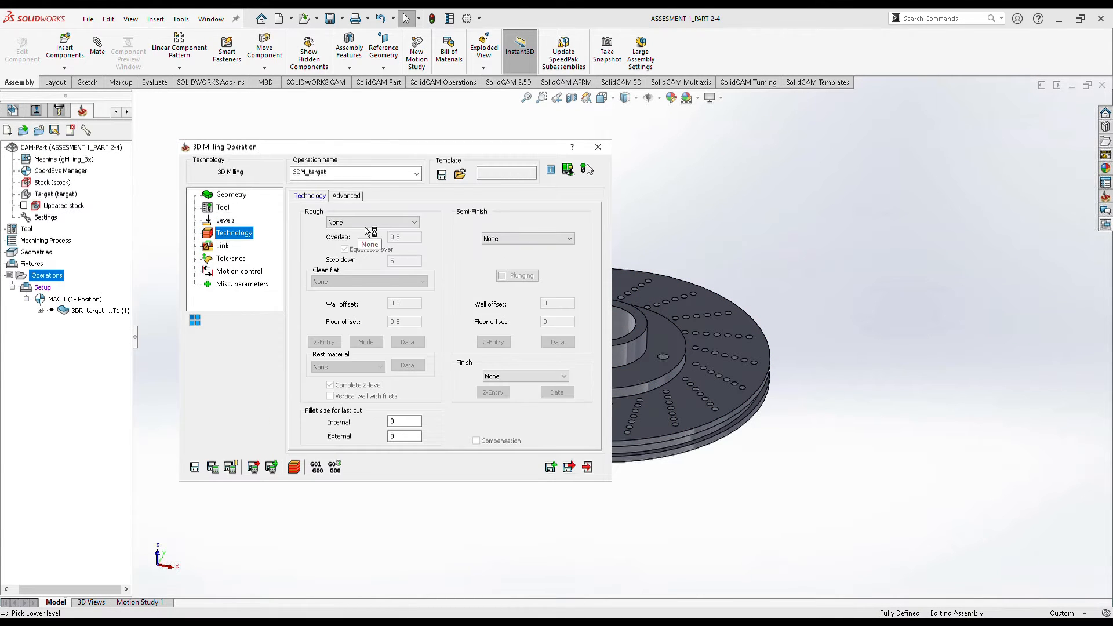
Set roughing to Contour and save the operation as 3DR_target_1.
{"action": "left_click", "coordinate": [366, 223]}
{"action": "left_click", "coordinate": [375, 251]}
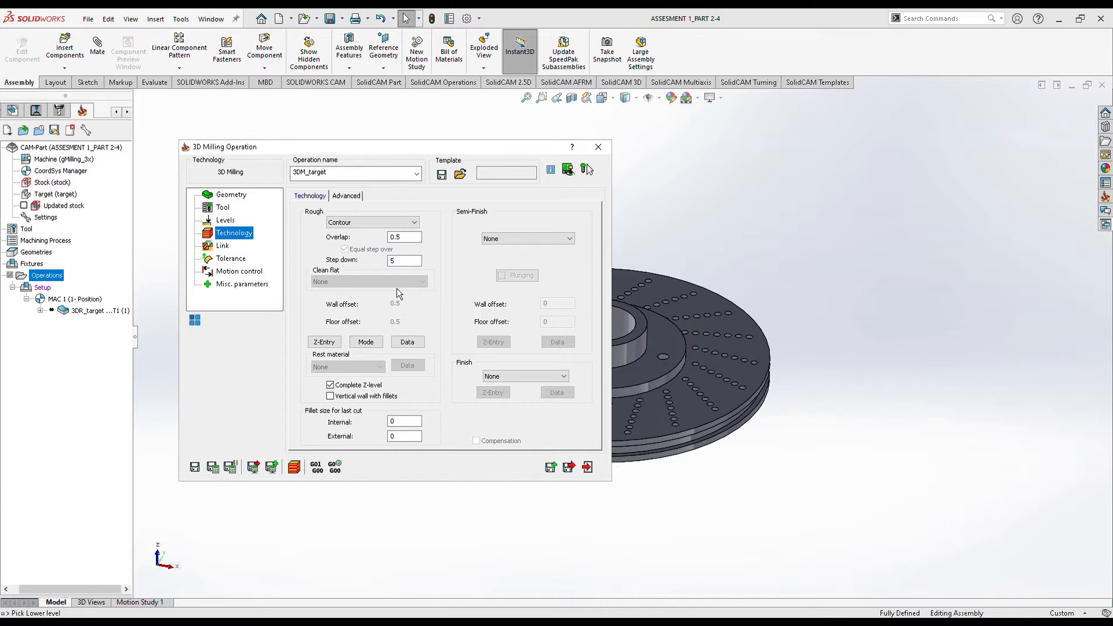
{"action": "left_click", "coordinate": [569, 467]}
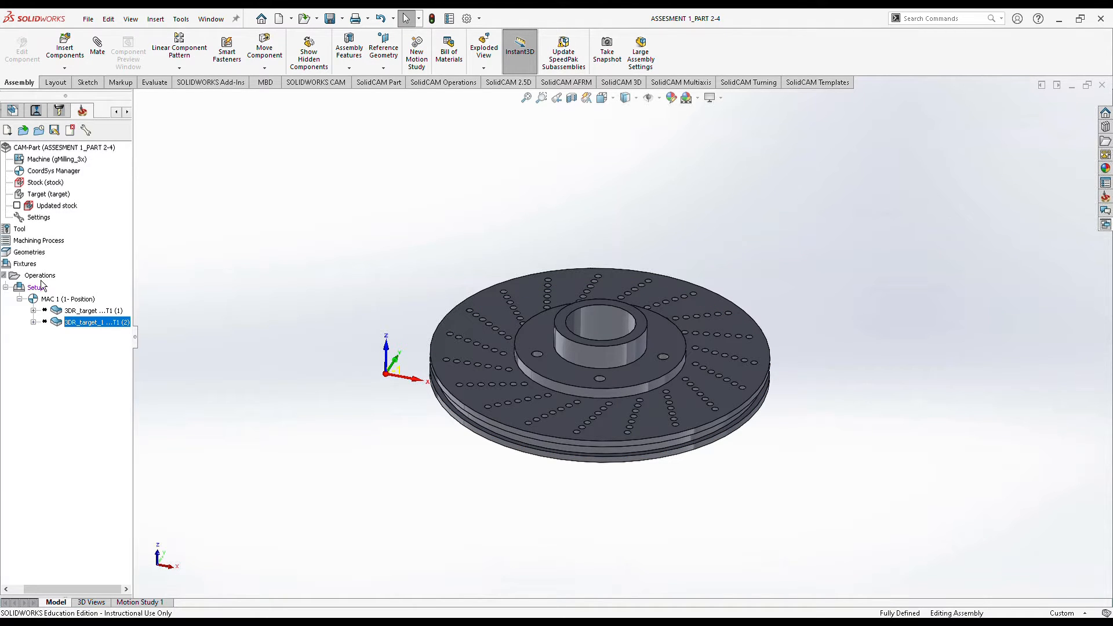
{"action": "middle_click_drag", "start_coordinate": [565, 345], "coordinate": [563, 372]}
{"action": "scroll", "coordinate": [590, 318], "scroll_direction": "down", "scroll_amount": 10}
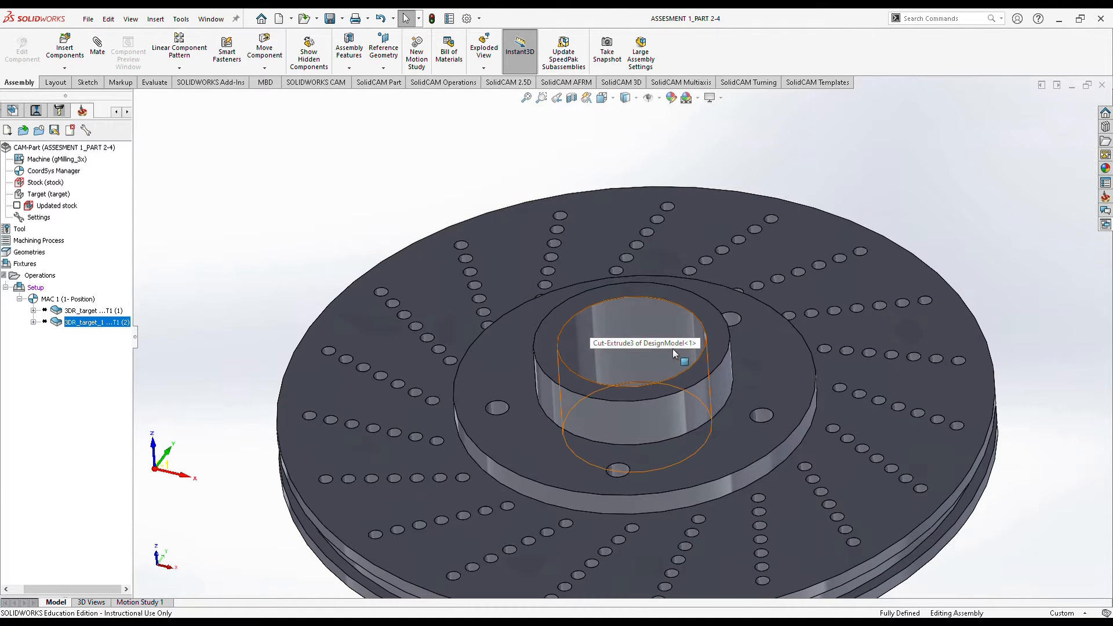
{"action": "right_click", "coordinate": [50, 301]}
{"action": "left_click", "coordinate": [30, 300]}
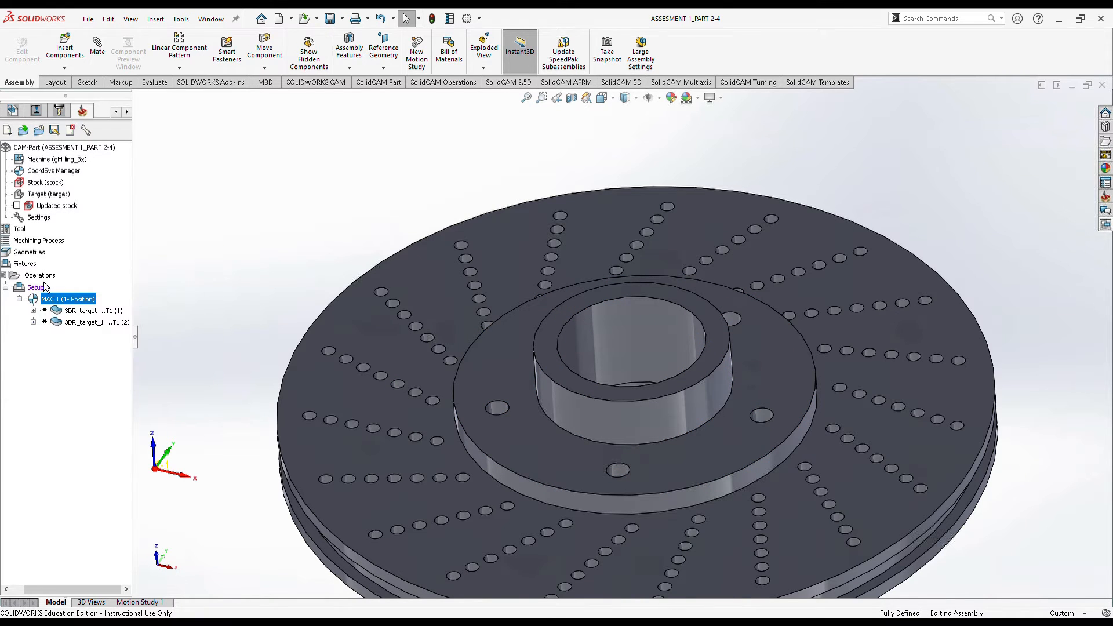
Add a third 3D Milling operation to the Operations list.
{"action": "right_click", "coordinate": [40, 276]}
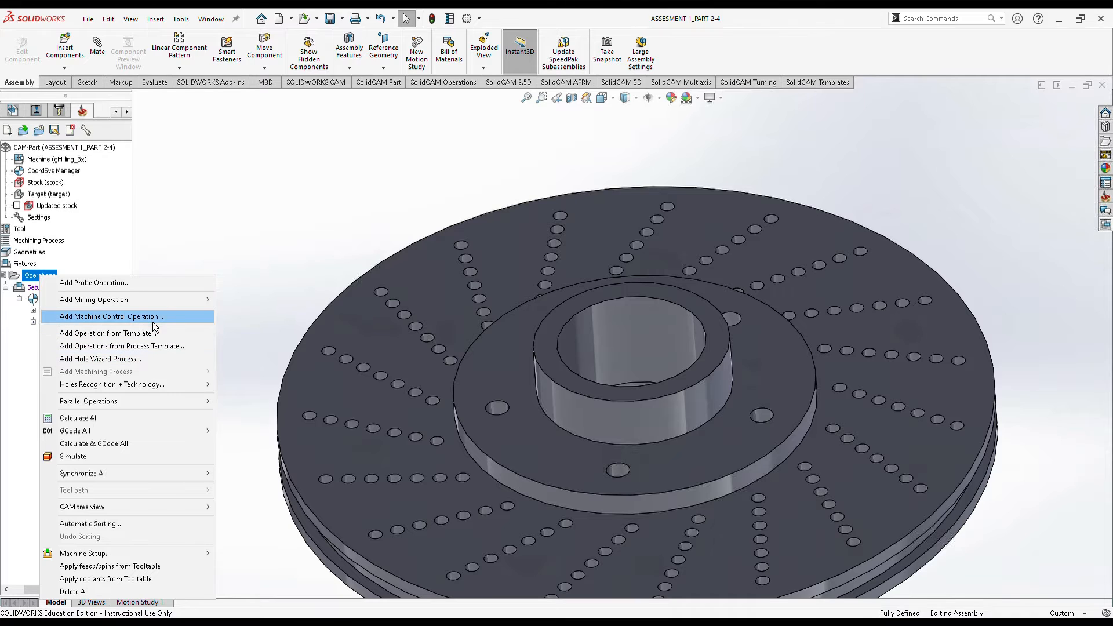
{"action": "mouse_move", "coordinate": [158, 308]}
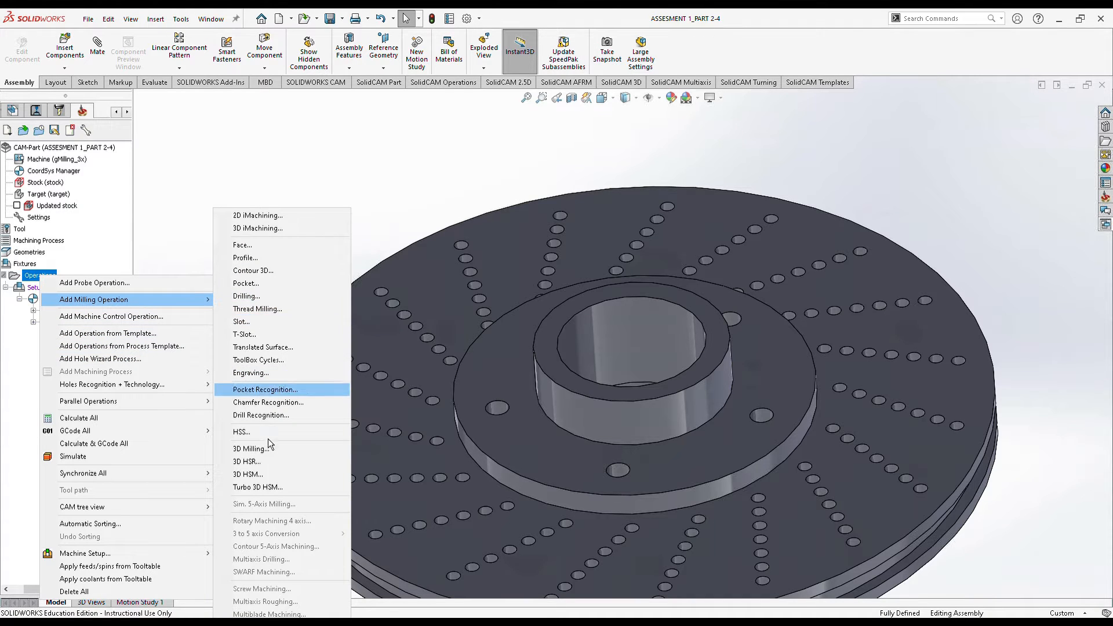
{"action": "left_click", "coordinate": [266, 457]}
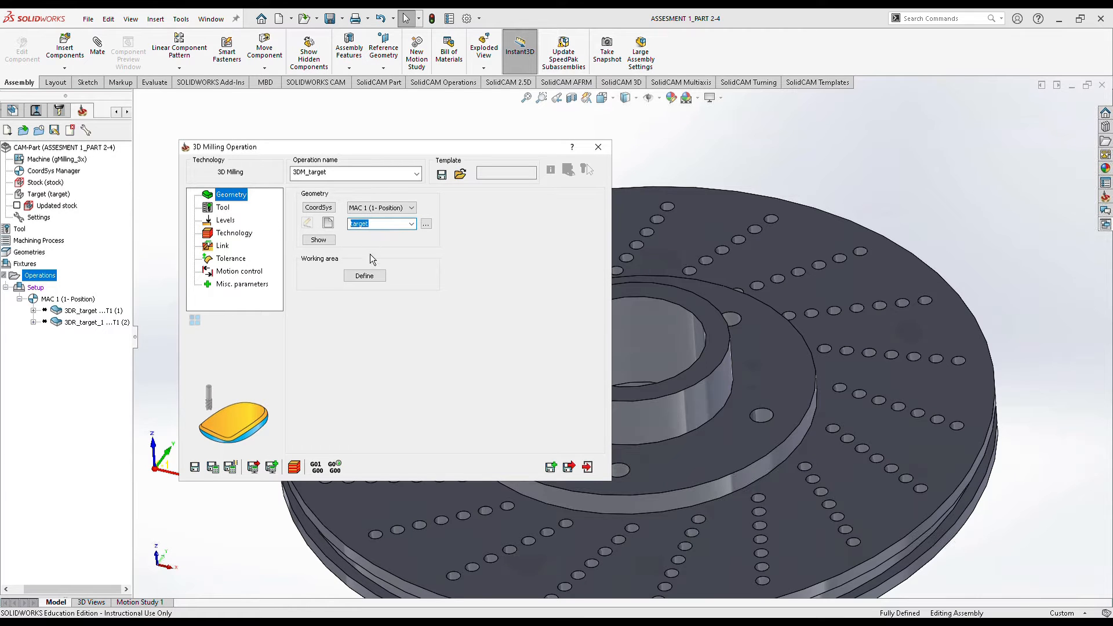
Enable the working area and define w_a2 from the centre hole's edge chain.
{"action": "left_click", "coordinate": [364, 275]}
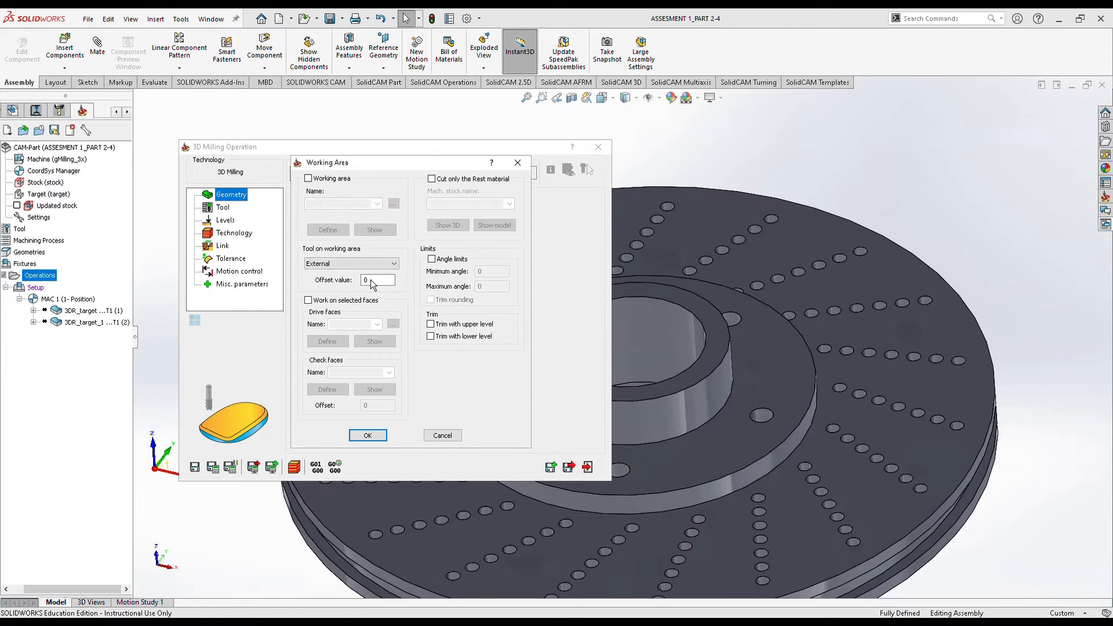
{"action": "left_click", "coordinate": [321, 179]}
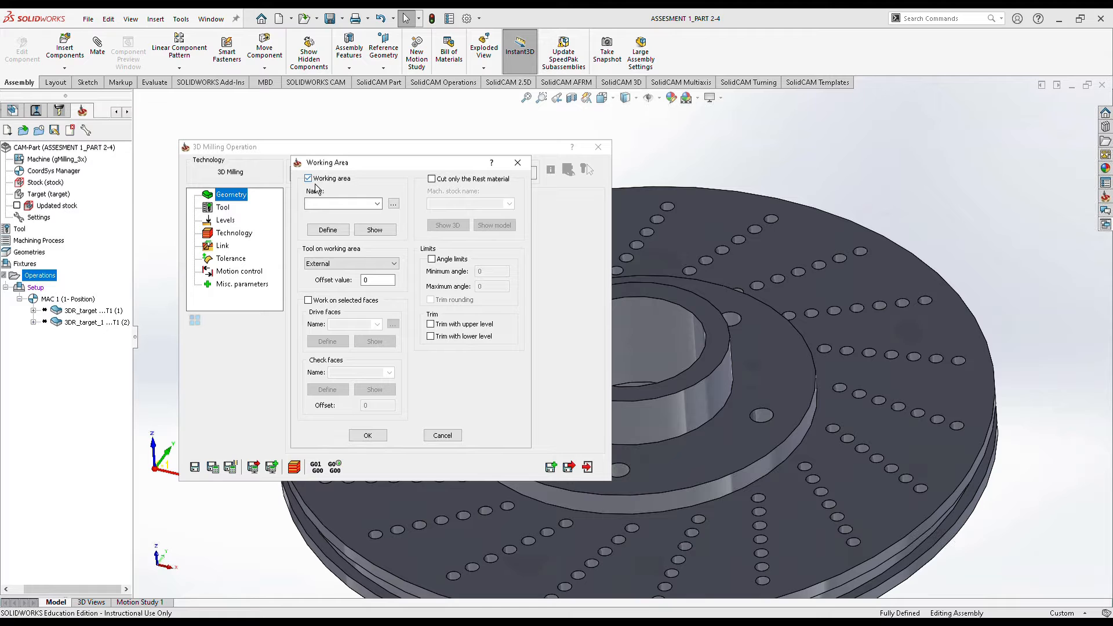
{"action": "left_click", "coordinate": [342, 234]}
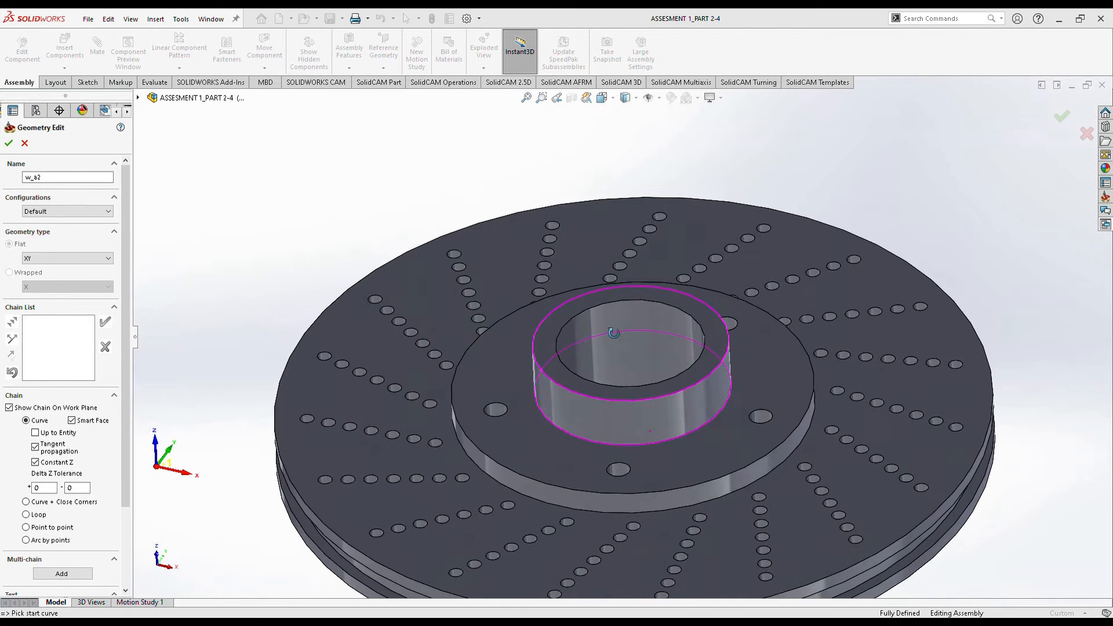
{"action": "middle_click_drag", "start_coordinate": [652, 426], "coordinate": [719, 541]}
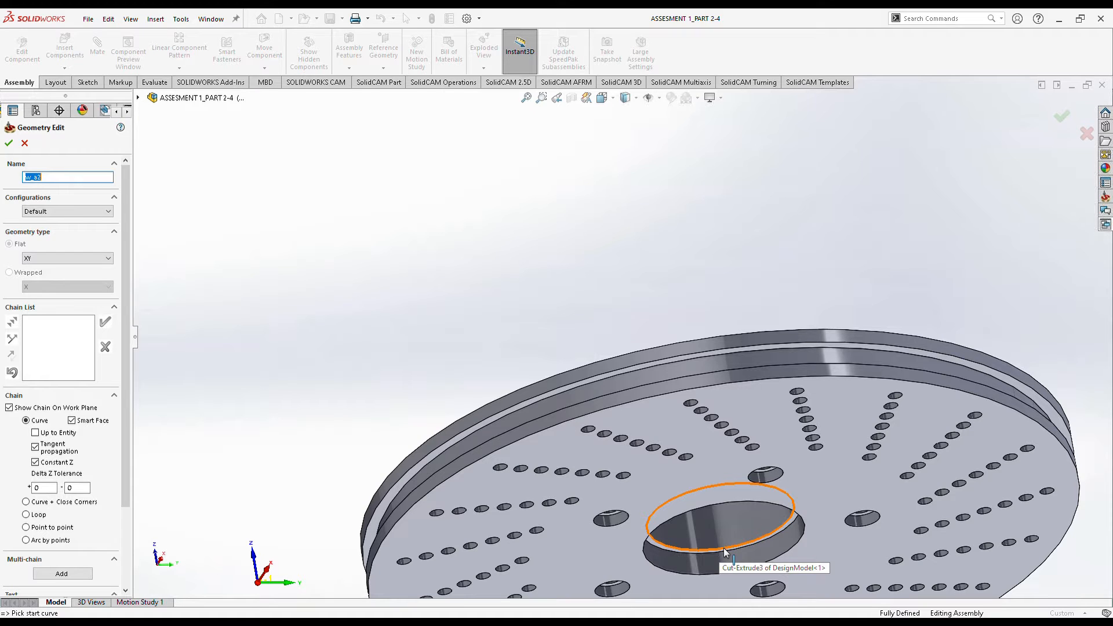
{"action": "left_click", "coordinate": [724, 548]}
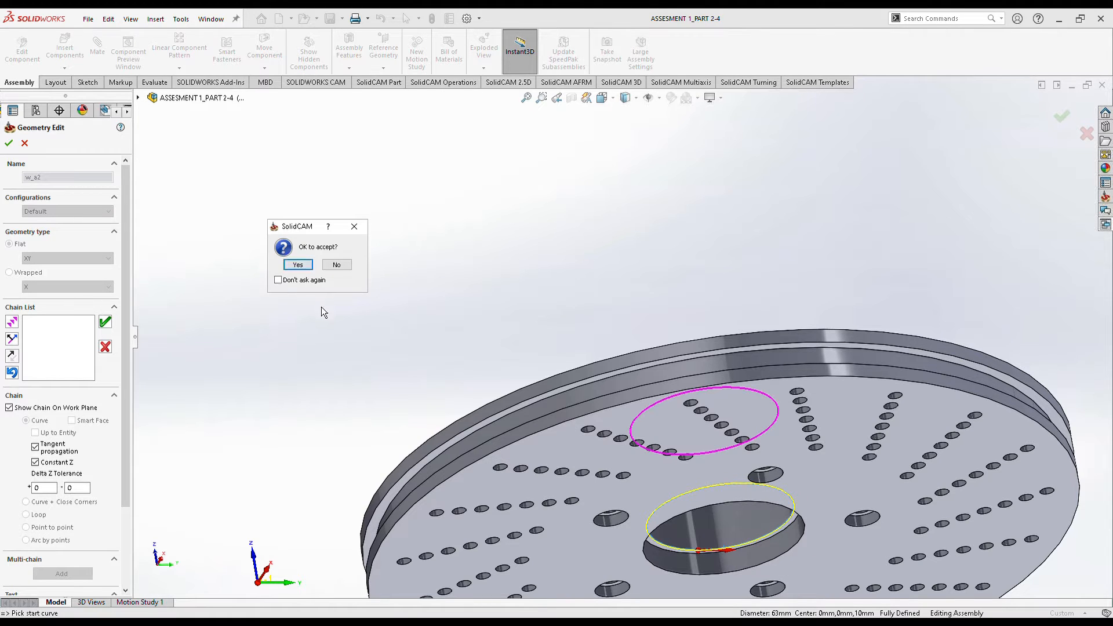
{"action": "left_click", "coordinate": [298, 265]}
{"action": "middle_click_drag", "start_coordinate": [546, 369], "coordinate": [431, 181]}
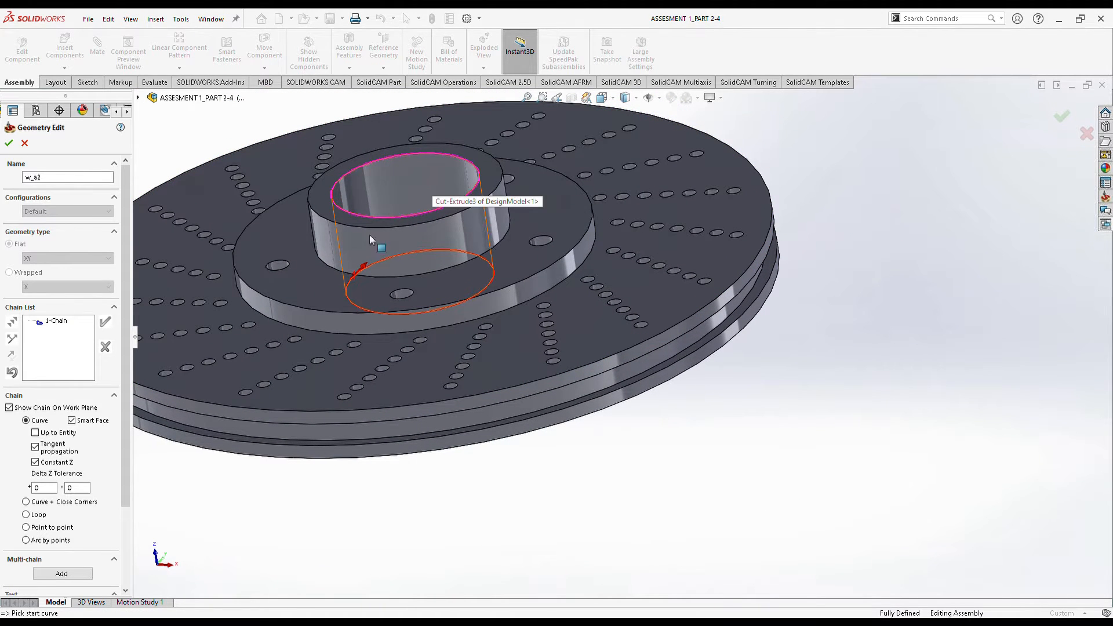
{"action": "middle_click_drag", "start_coordinate": [447, 284], "coordinate": [440, 242]}
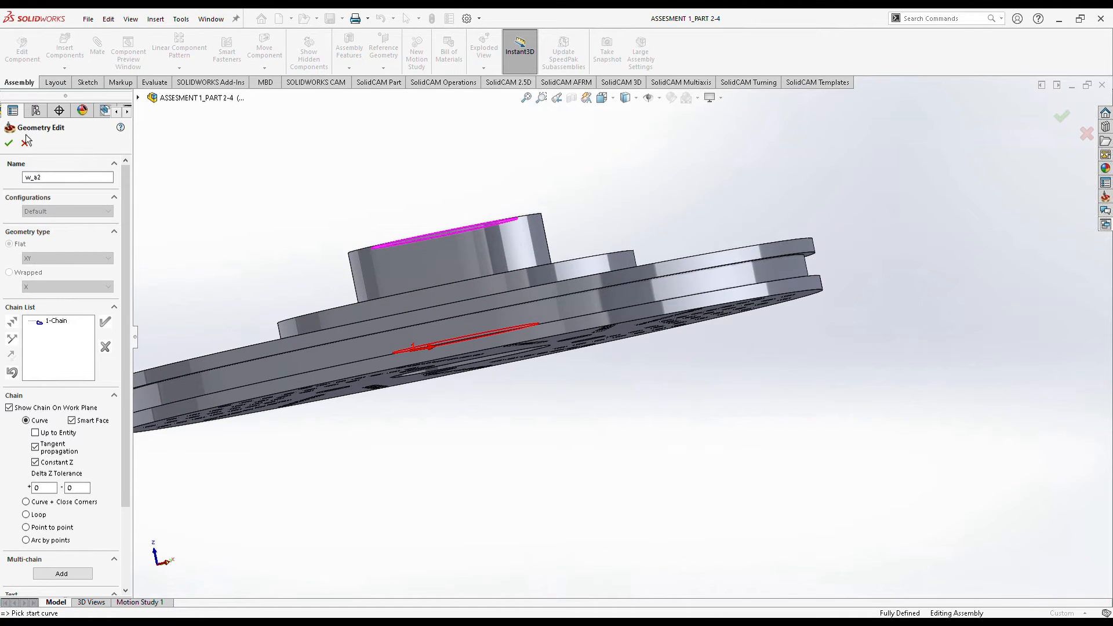
{"action": "middle_click_drag", "start_coordinate": [385, 325], "coordinate": [466, 403]}
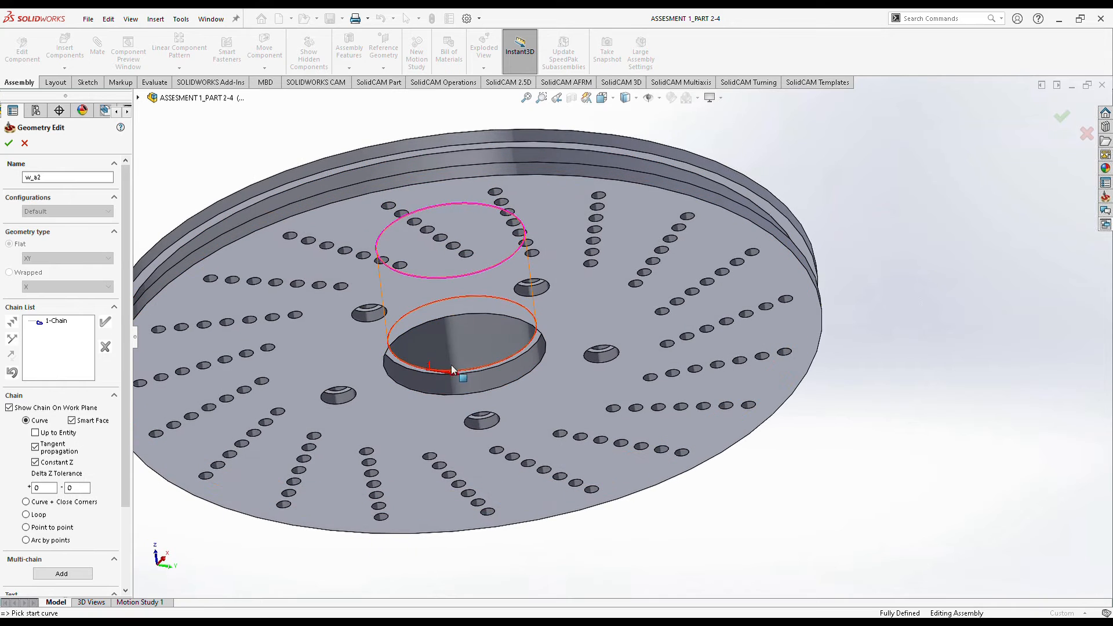
{"action": "left_click", "coordinate": [9, 142]}
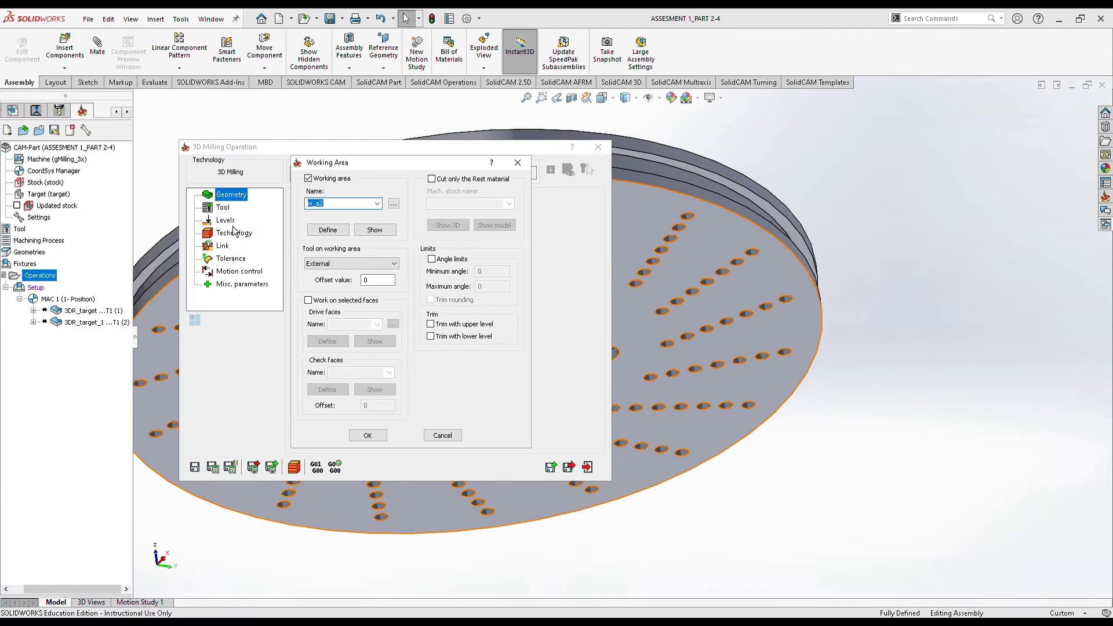
{"action": "left_click", "coordinate": [218, 207]}
{"action": "left_click", "coordinate": [368, 435]}
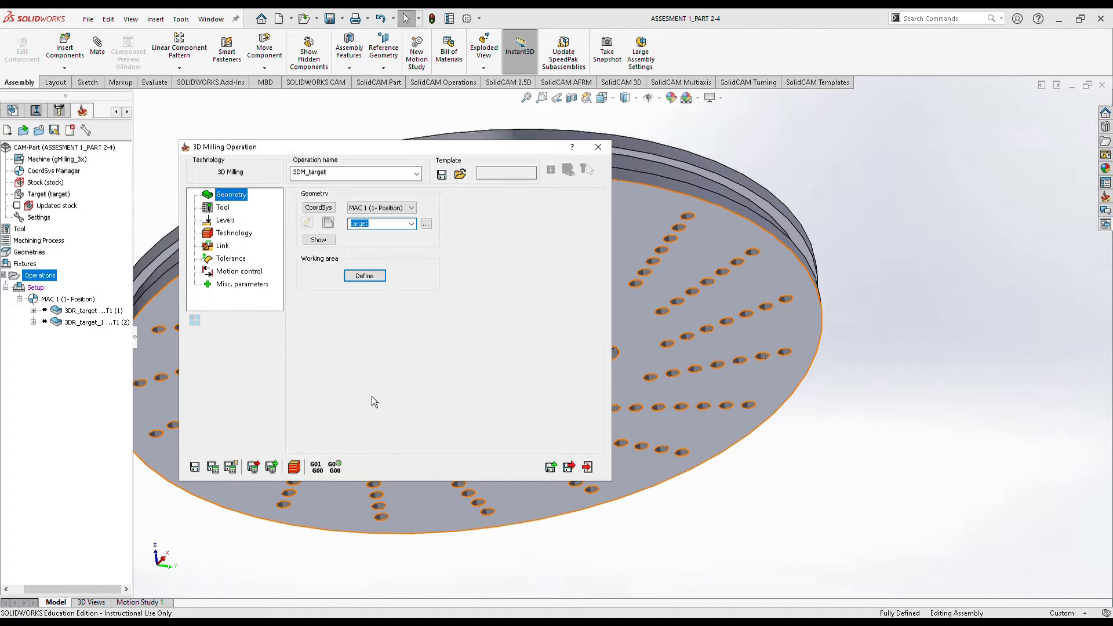
Select tool 1, the 20 mm end mill, for the operation.
{"action": "left_click", "coordinate": [222, 211]}
{"action": "left_click", "coordinate": [363, 356]}
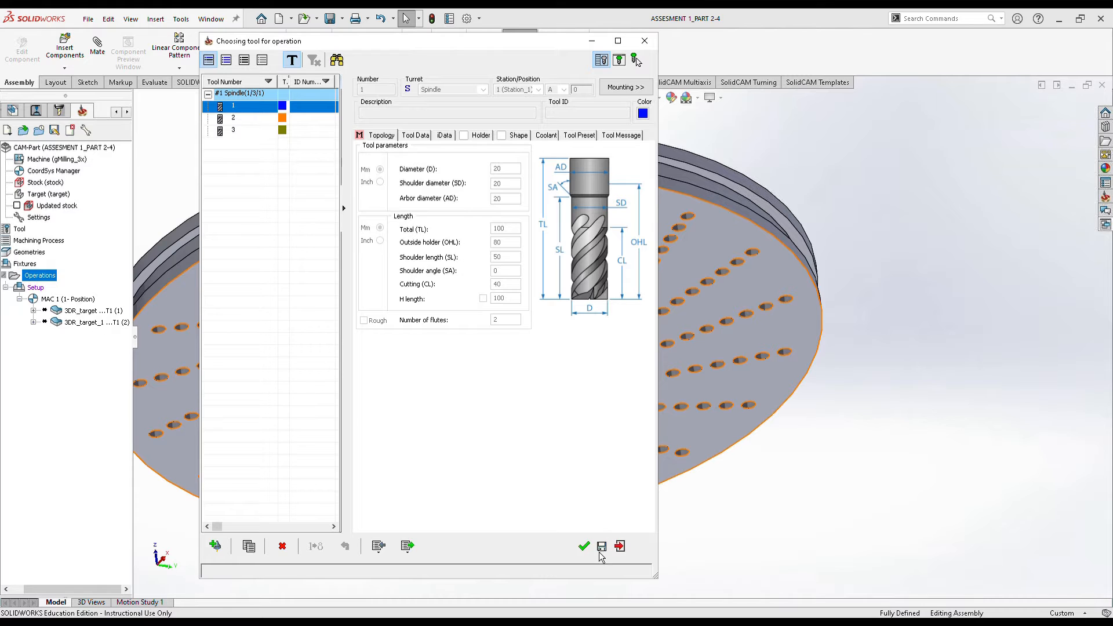
{"action": "left_click", "coordinate": [591, 547]}
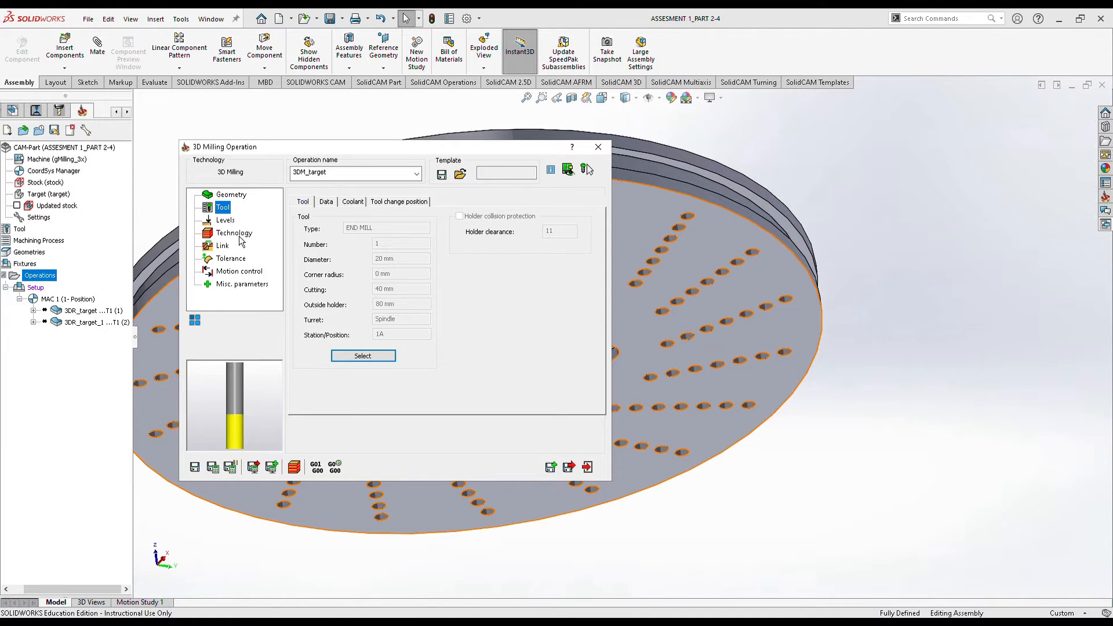
Pick the lower milling level -55 from the centre hole's bottom edge.
{"action": "left_click", "coordinate": [232, 223]}
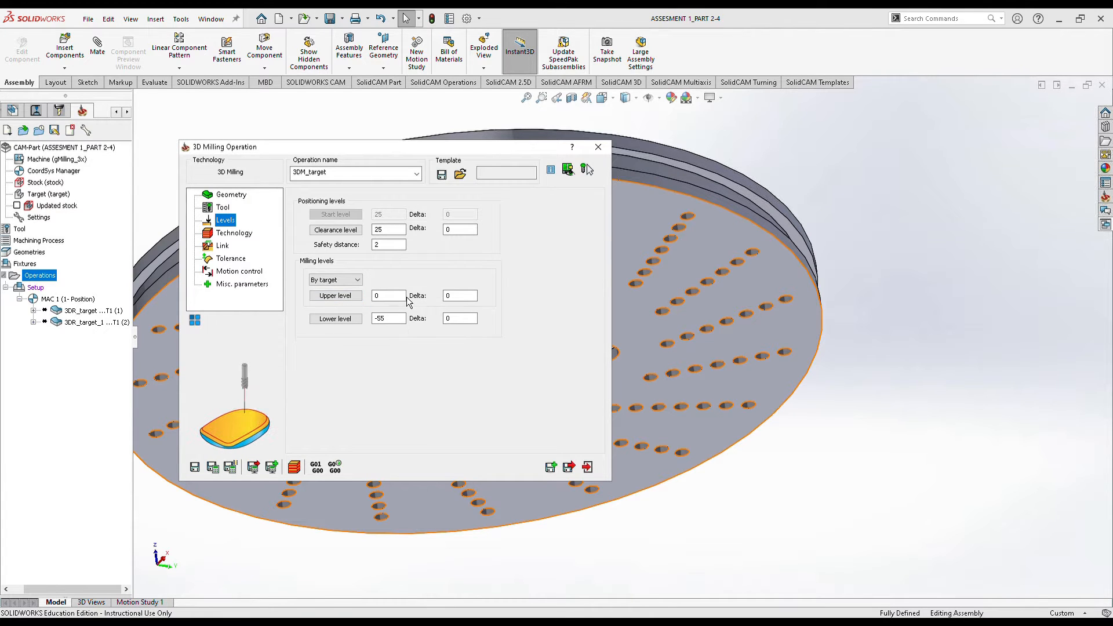
{"action": "left_click", "coordinate": [356, 322]}
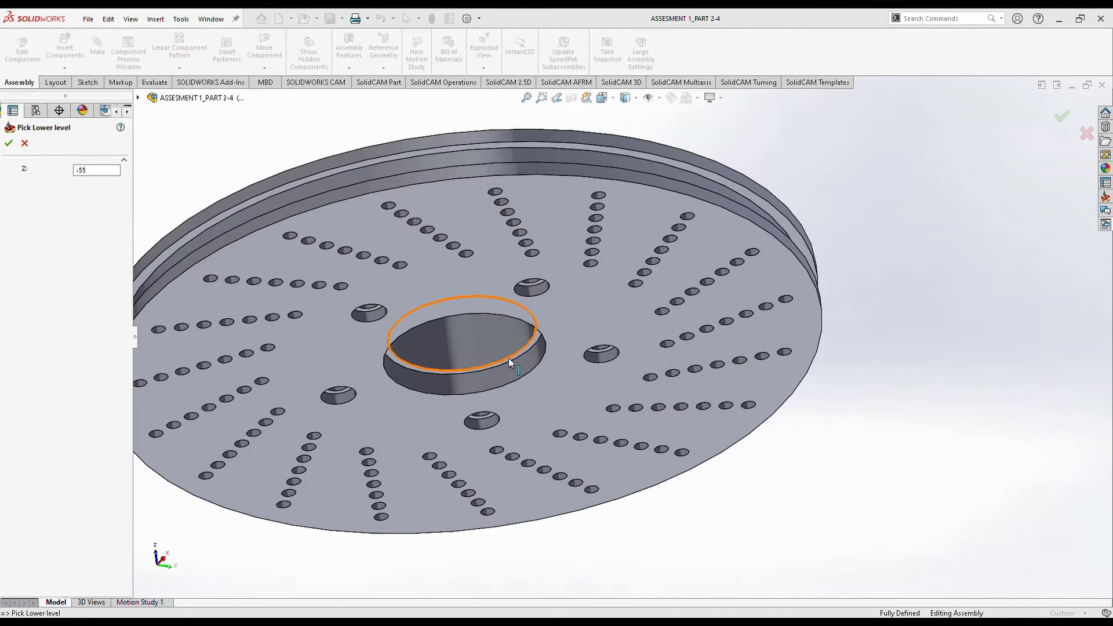
{"action": "left_click", "coordinate": [508, 358]}
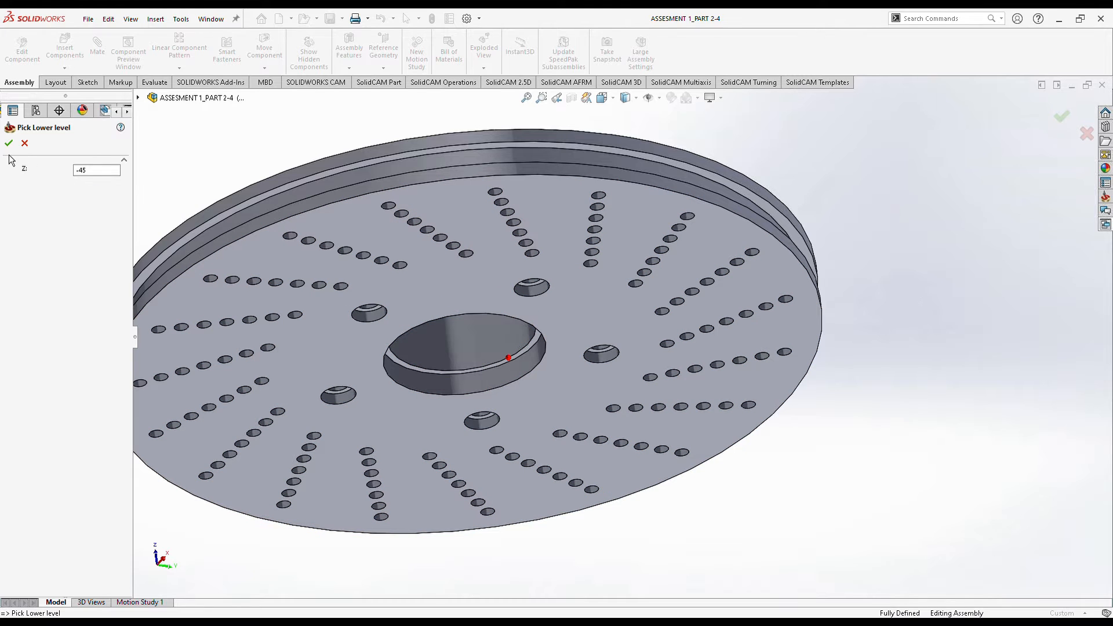
{"action": "left_click", "coordinate": [488, 394]}
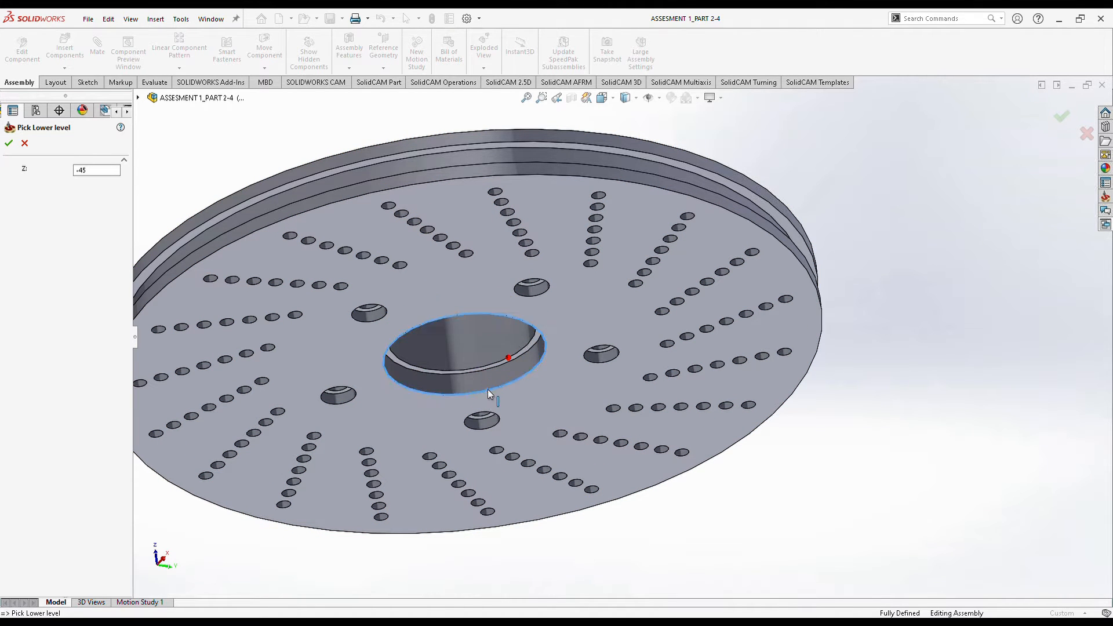
{"action": "left_click", "coordinate": [9, 145]}
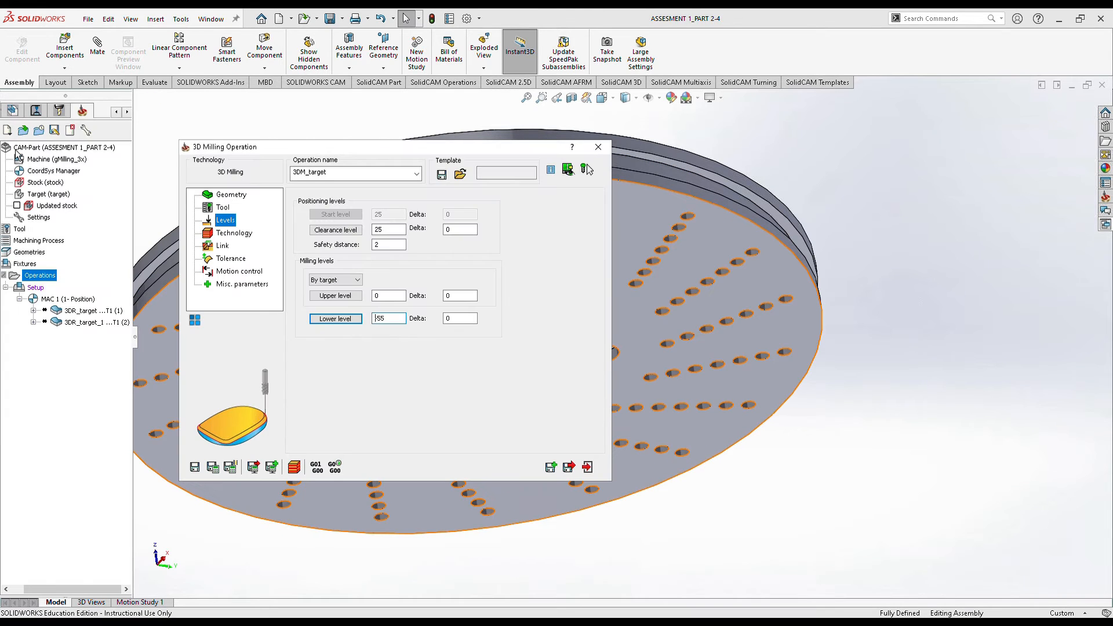
{"action": "left_click", "coordinate": [232, 233]}
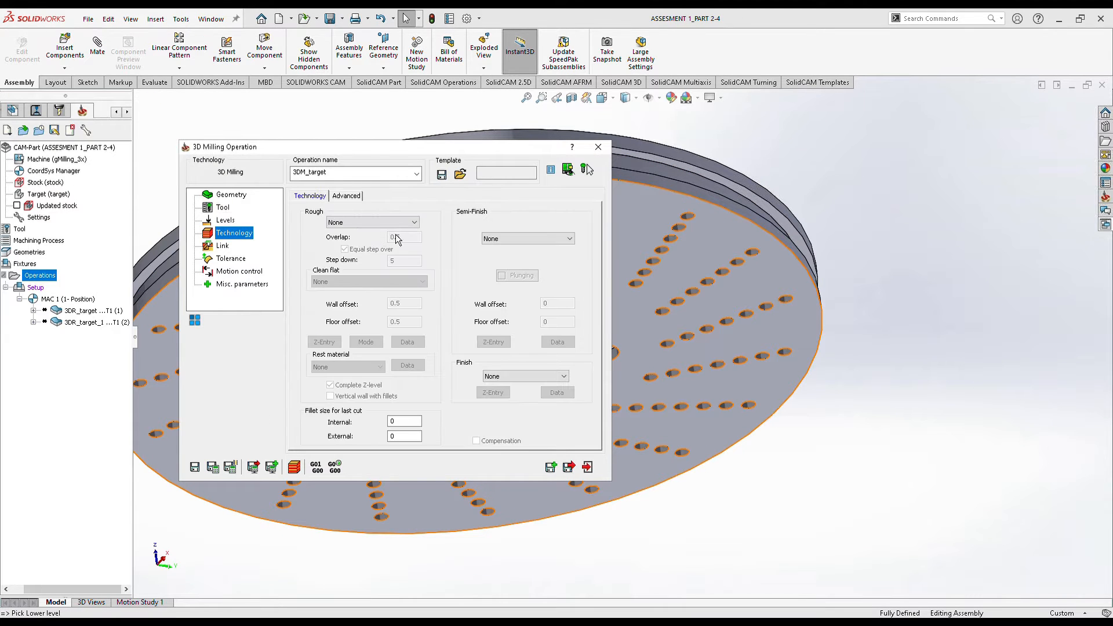
Set roughing to Contour and save the operation as 3DR_target_2.
{"action": "left_click", "coordinate": [392, 224]}
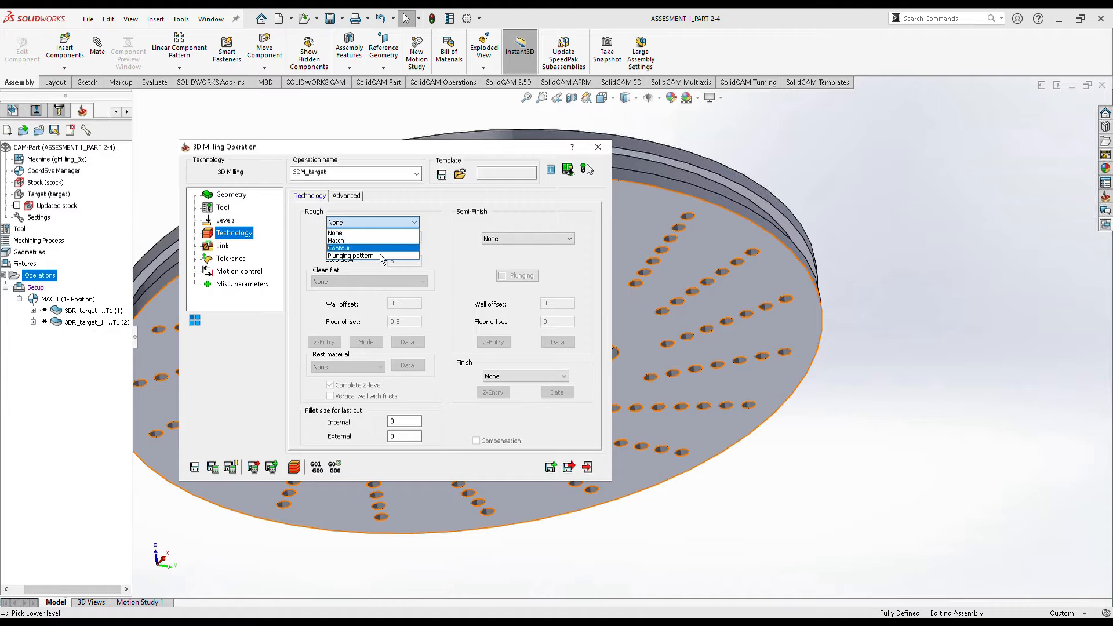
{"action": "left_click", "coordinate": [380, 249]}
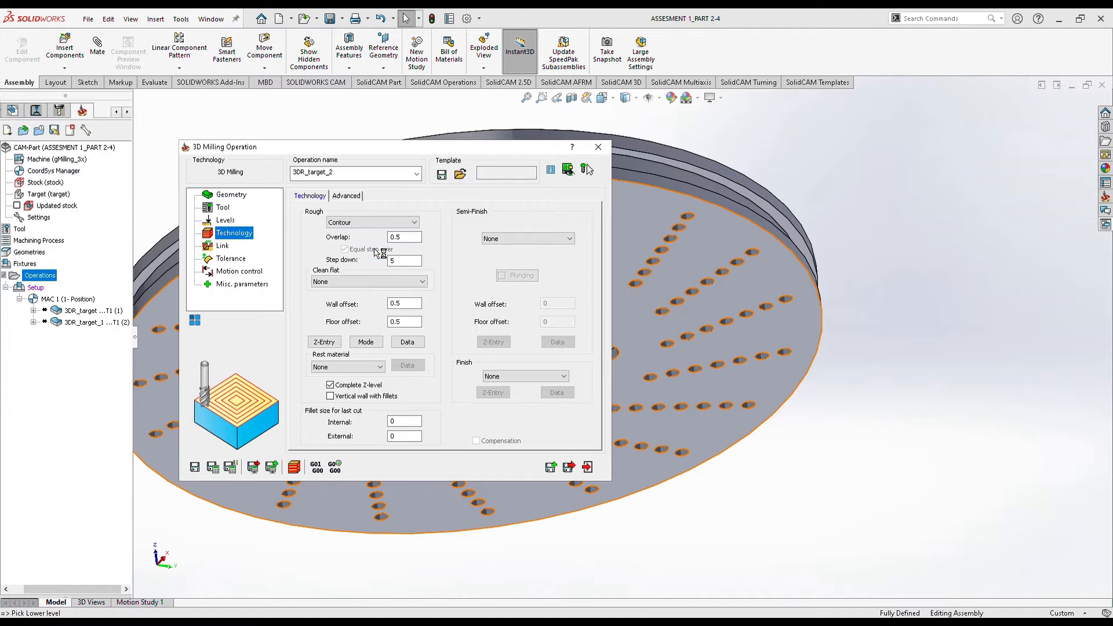
{"action": "left_click", "coordinate": [572, 469]}
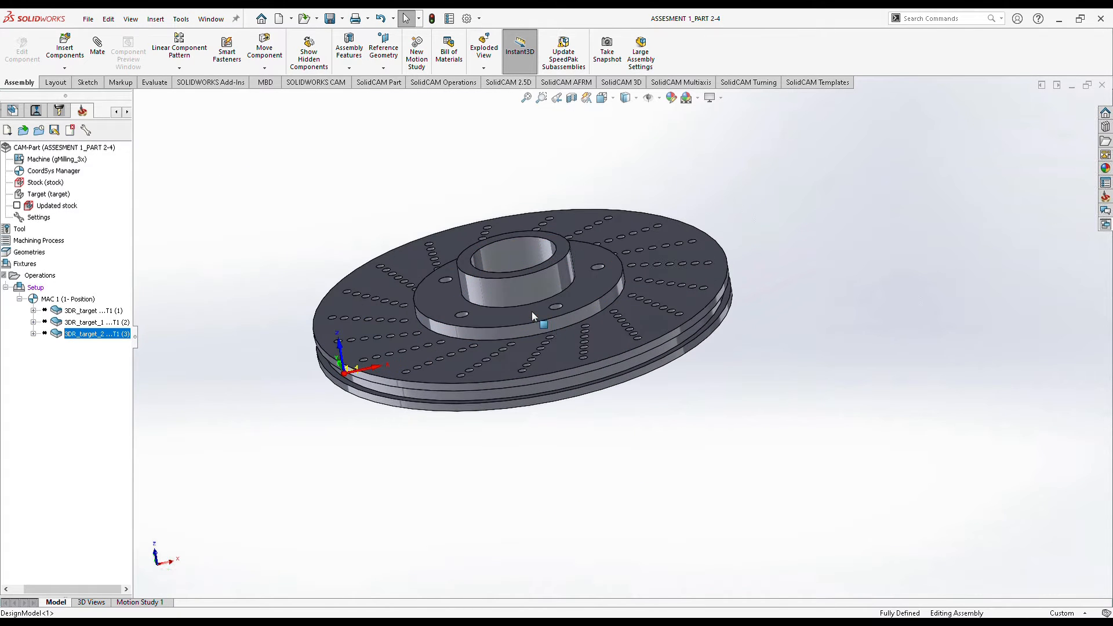
{"action": "scroll", "coordinate": [532, 315], "scroll_direction": "down", "scroll_amount": 1}
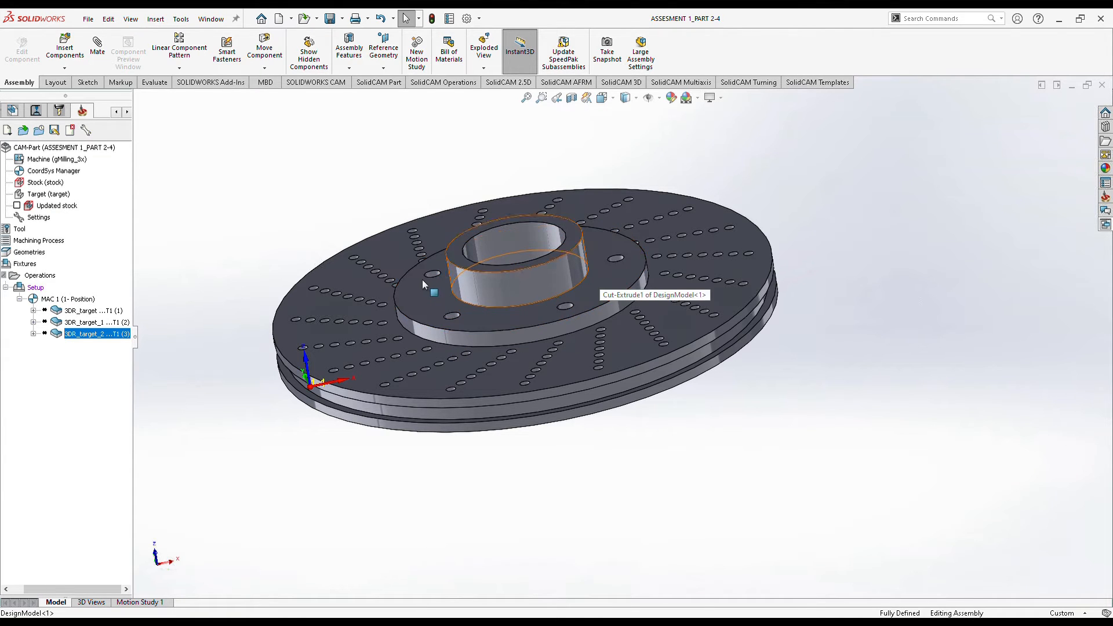
{"action": "scroll", "coordinate": [471, 270], "scroll_direction": "up", "scroll_amount": 1}
{"action": "scroll", "coordinate": [555, 269], "scroll_direction": "down", "scroll_amount": 5}
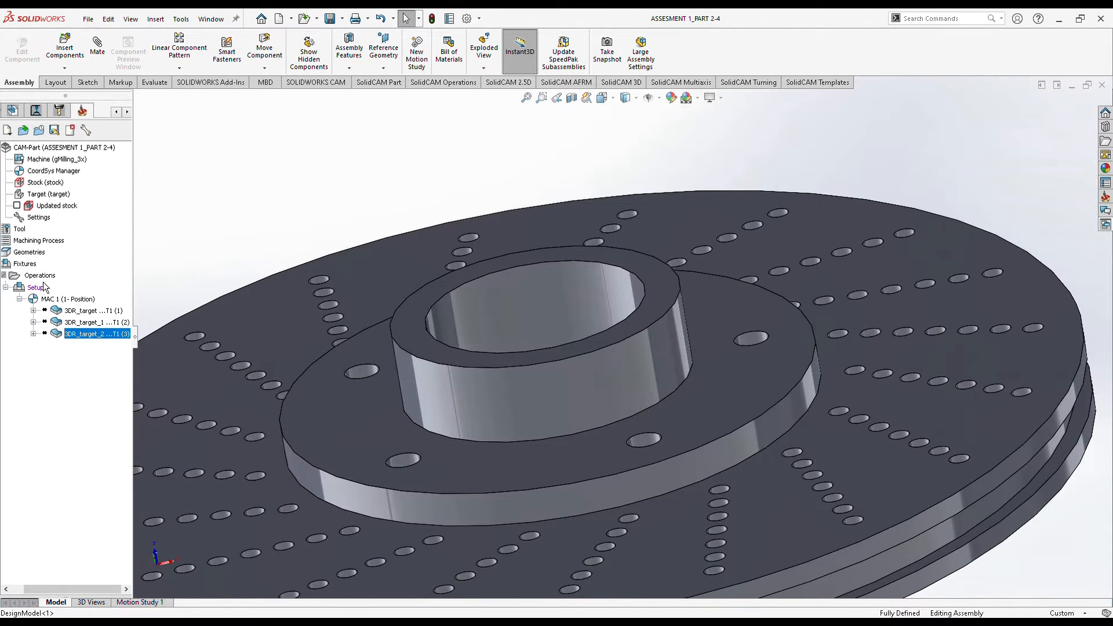
Add a new Drilling operation to the Operations list.
{"action": "right_click", "coordinate": [40, 277]}
{"action": "mouse_move", "coordinate": [106, 304]}
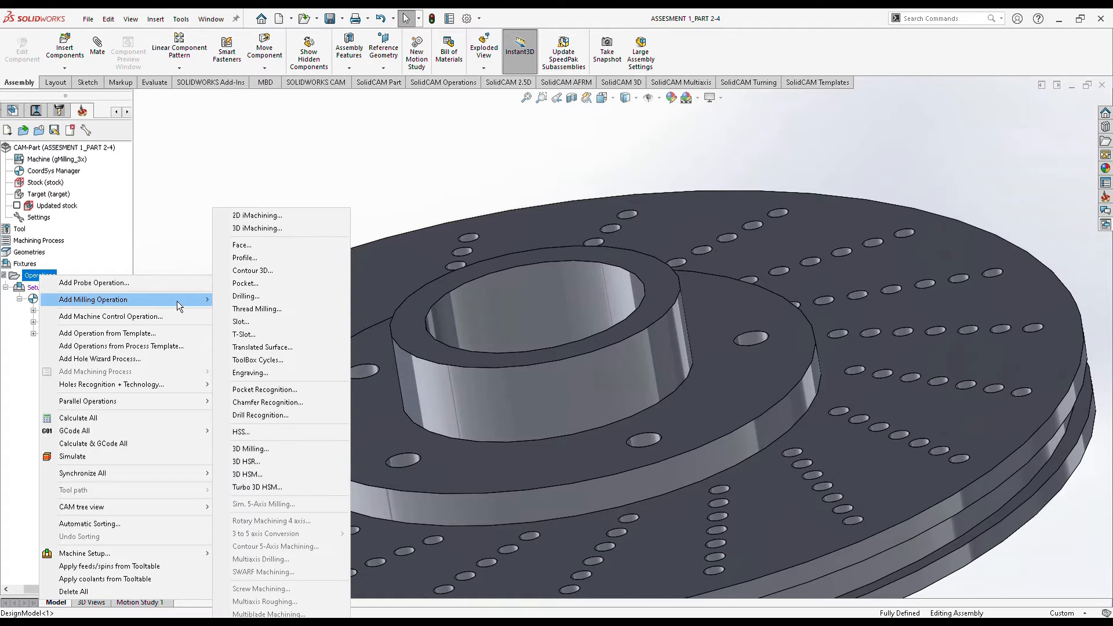
{"action": "left_click", "coordinate": [246, 298]}
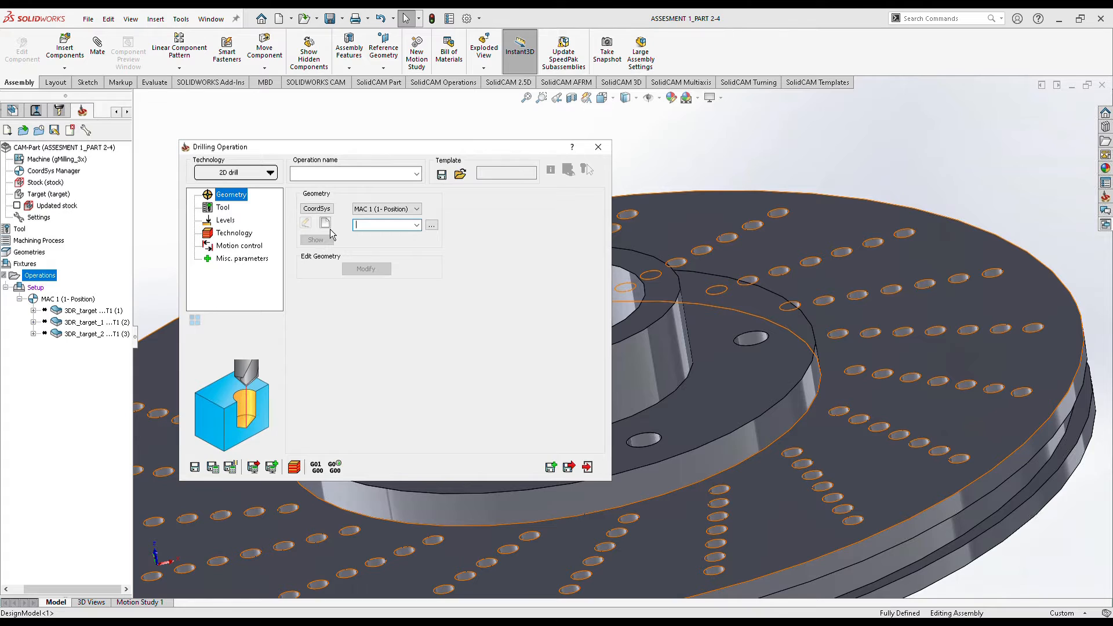
Create the drill geometry from the five 10 mm holes around the hub.
{"action": "left_click", "coordinate": [328, 226]}
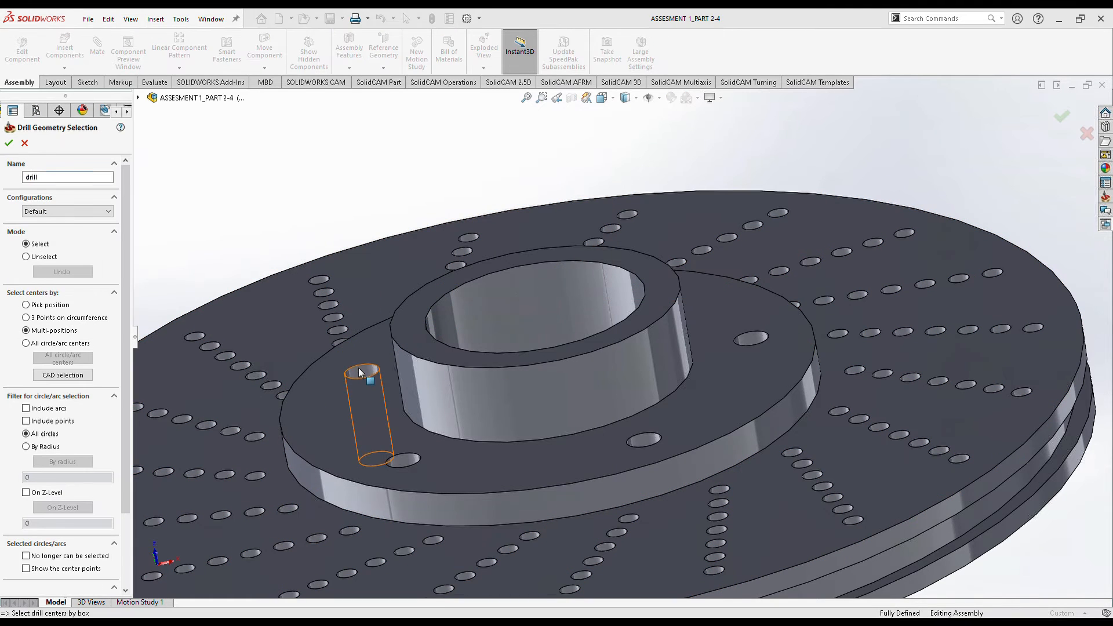
{"action": "left_click", "coordinate": [435, 537]}
{"action": "middle_click_drag", "start_coordinate": [433, 475], "coordinate": [420, 590]}
{"action": "scroll", "coordinate": [522, 539], "scroll_direction": "up", "scroll_amount": 4}
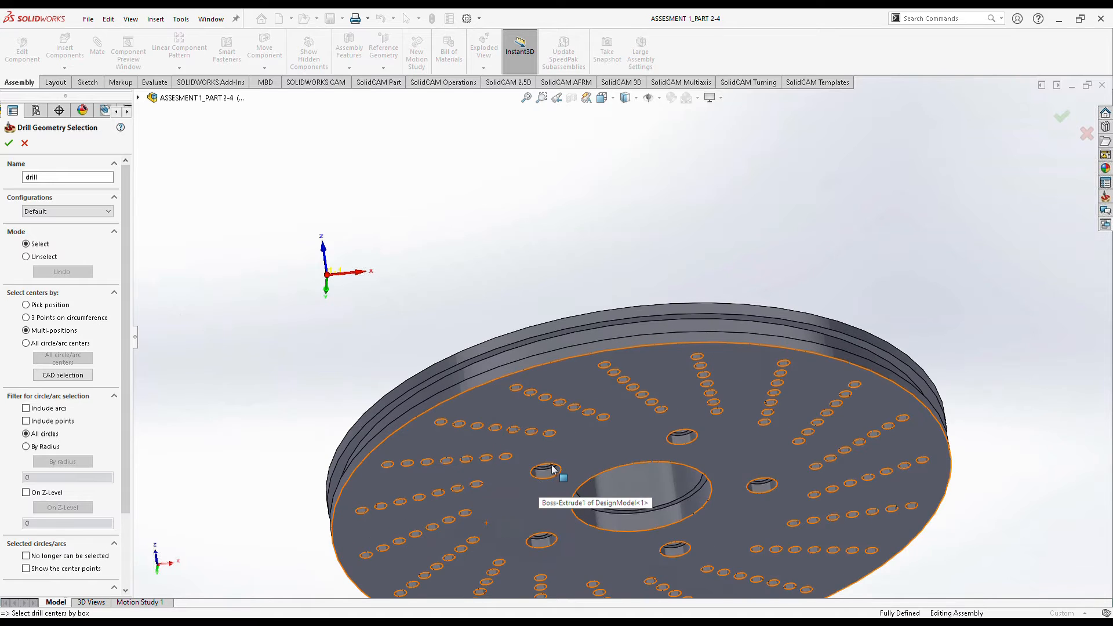
{"action": "scroll", "coordinate": [558, 468], "scroll_direction": "up", "scroll_amount": 2}
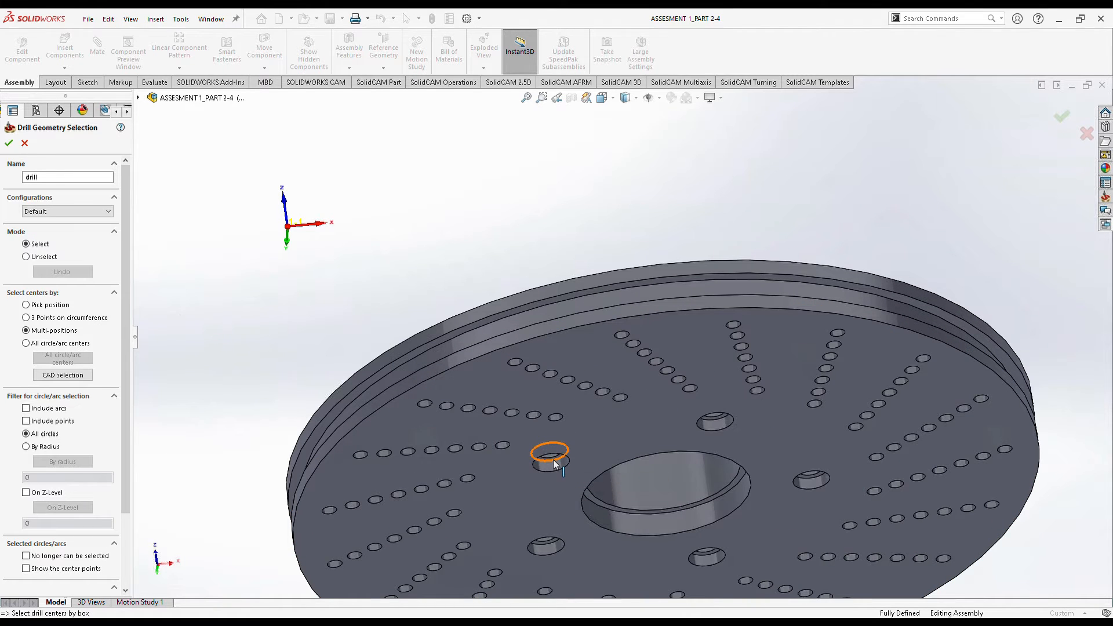
{"action": "scroll", "coordinate": [554, 463], "scroll_direction": "up", "scroll_amount": 2}
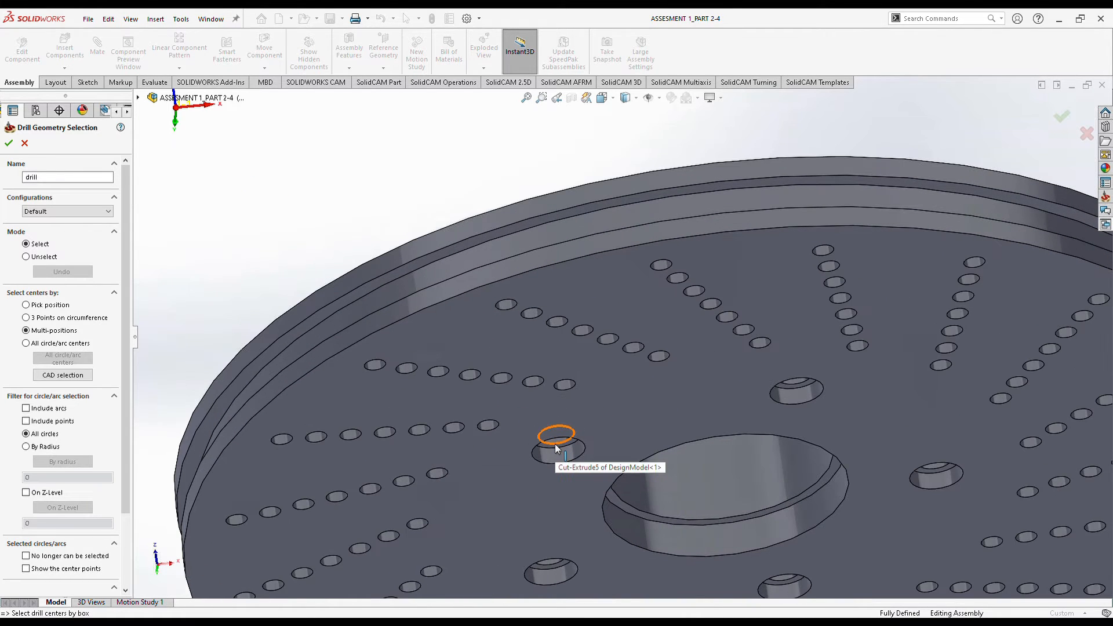
{"action": "left_click", "coordinate": [555, 444]}
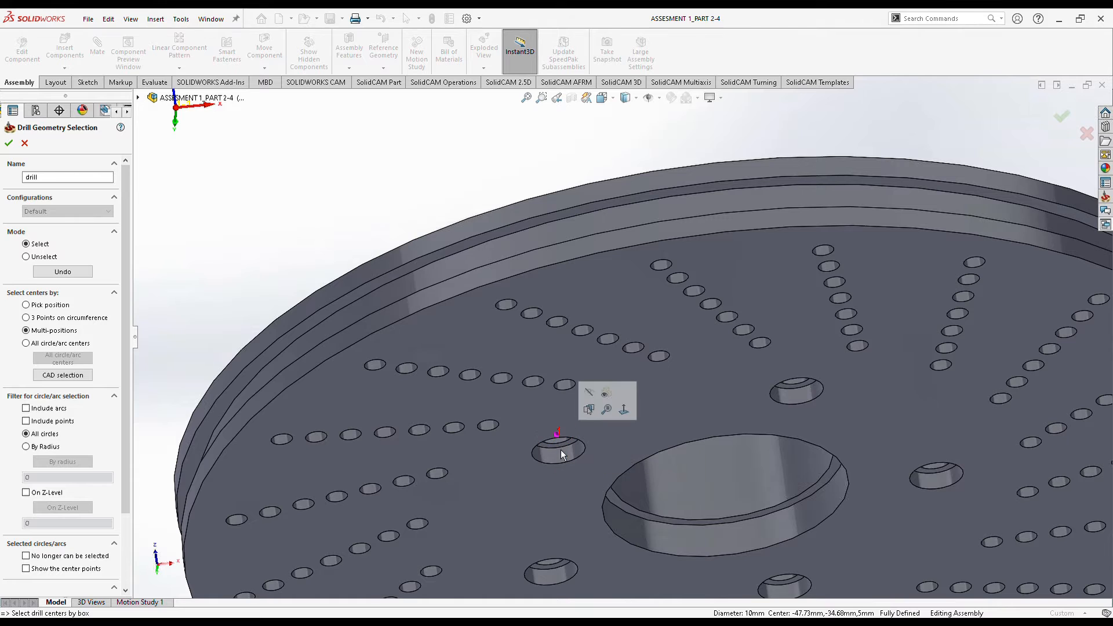
{"action": "left_click", "coordinate": [552, 564]}
{"action": "scroll", "coordinate": [645, 546], "scroll_direction": "down", "scroll_amount": 3}
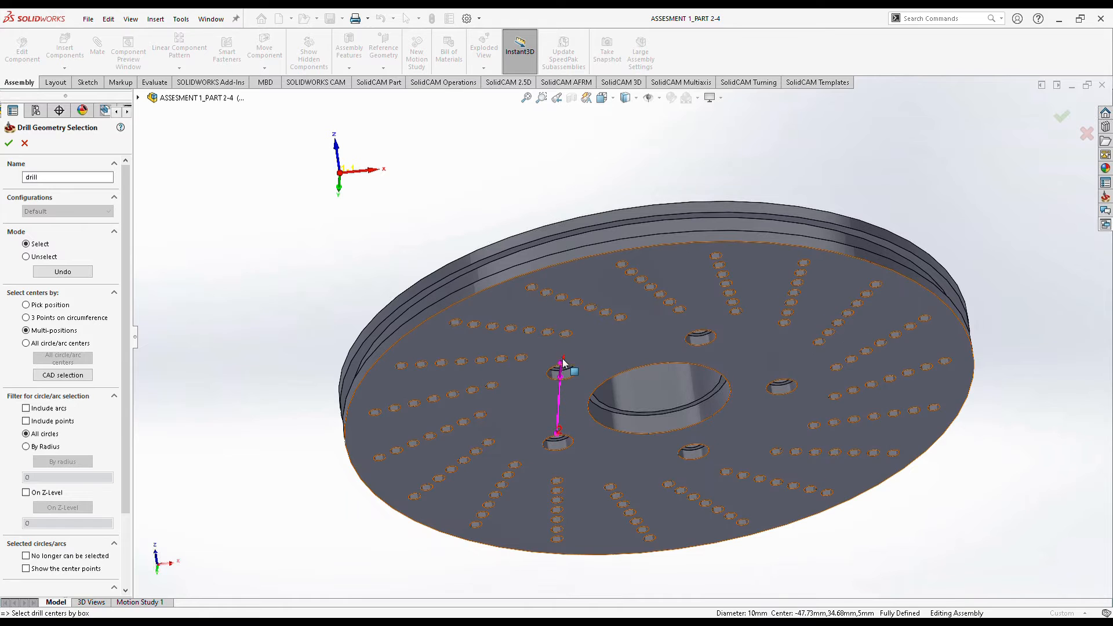
{"action": "left_click", "coordinate": [694, 447]}
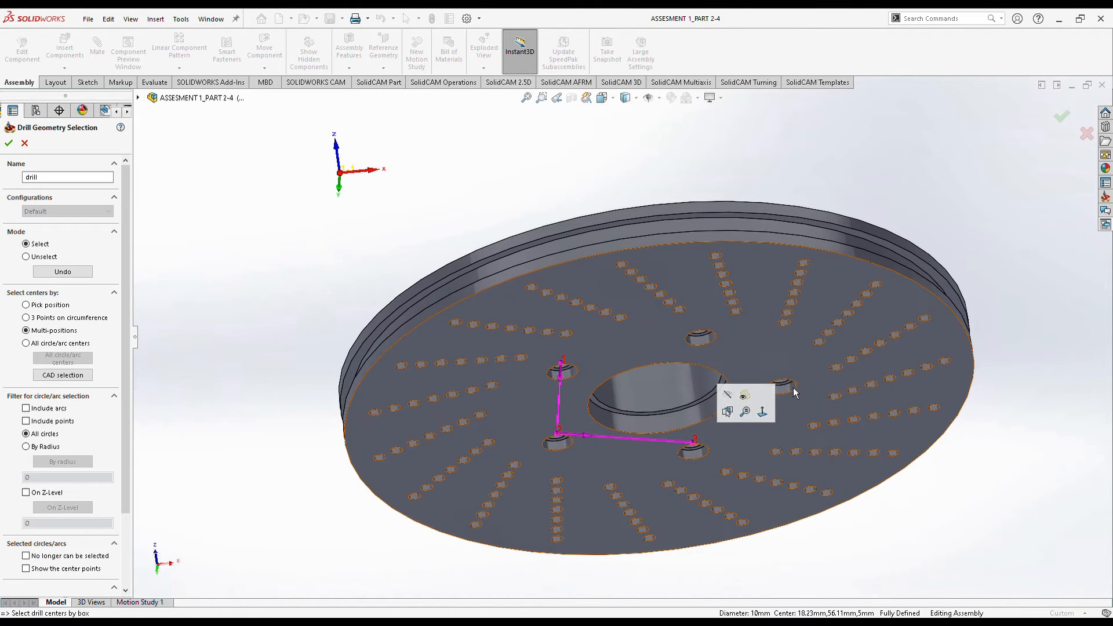
{"action": "left_click", "coordinate": [788, 390]}
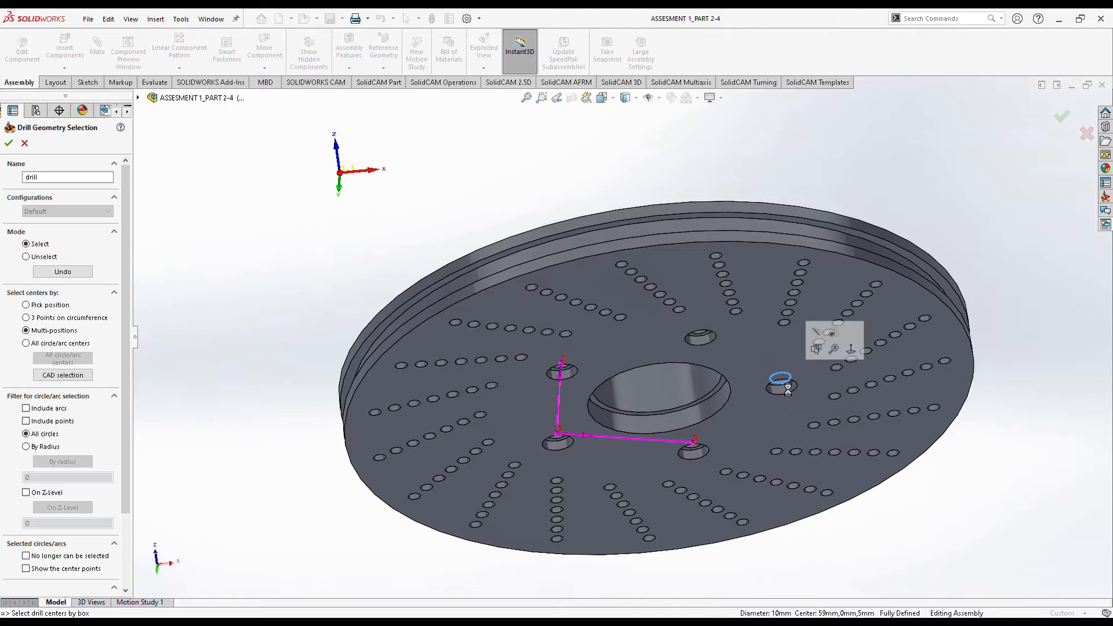
{"action": "left_click", "coordinate": [704, 337]}
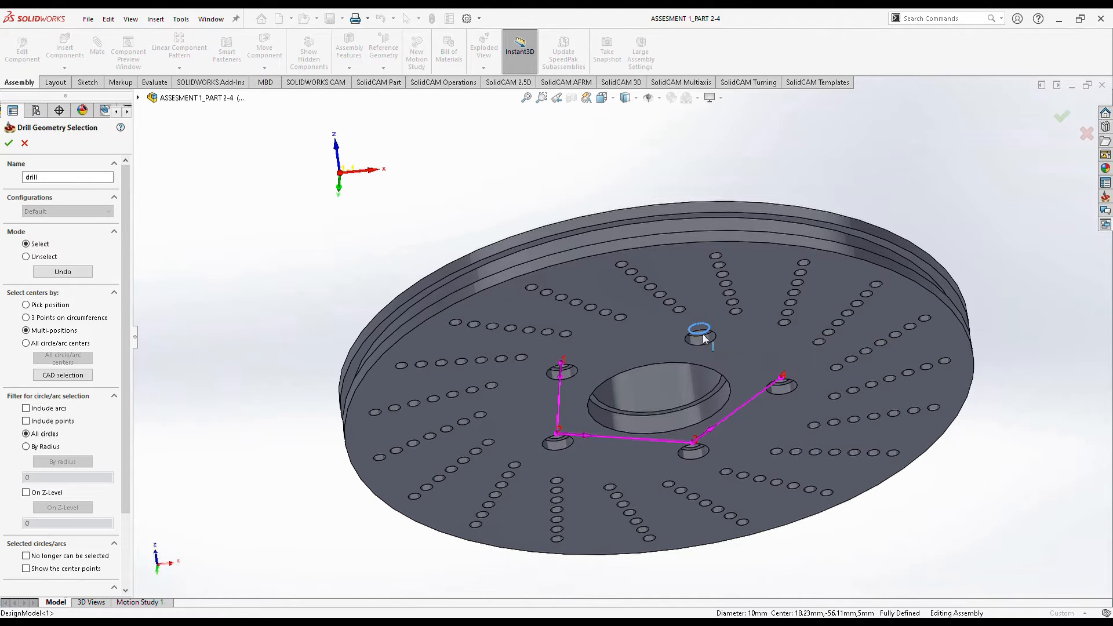
{"action": "left_click", "coordinate": [9, 143]}
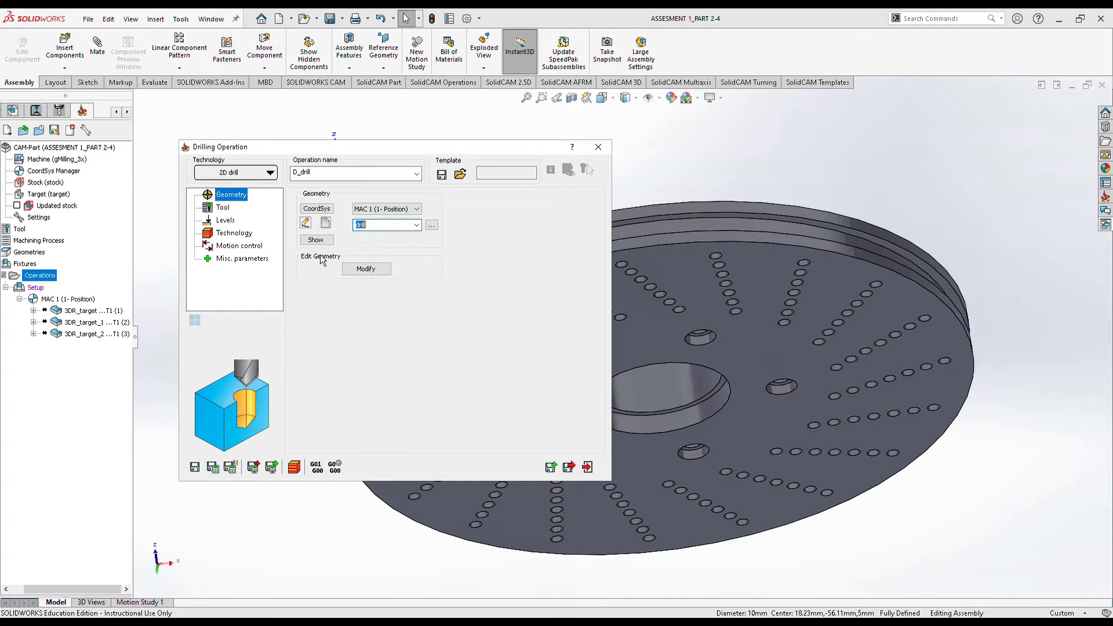
Assign the 10 mm tool 2, check the 55 mm drill depth, and save D_drill.
{"action": "left_click", "coordinate": [222, 207]}
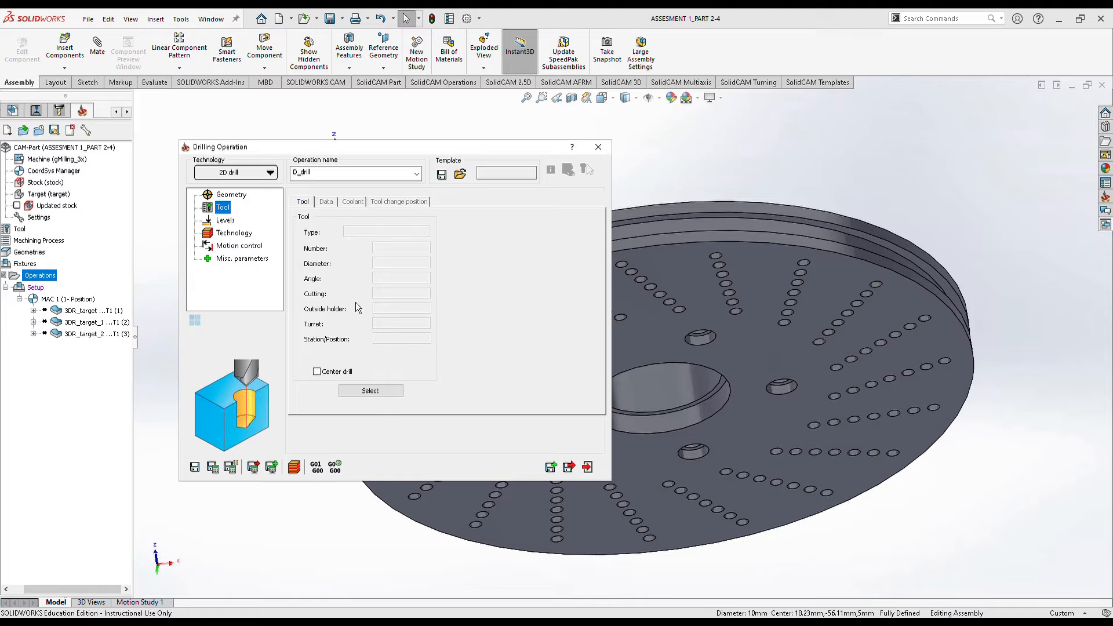
{"action": "left_click", "coordinate": [371, 391]}
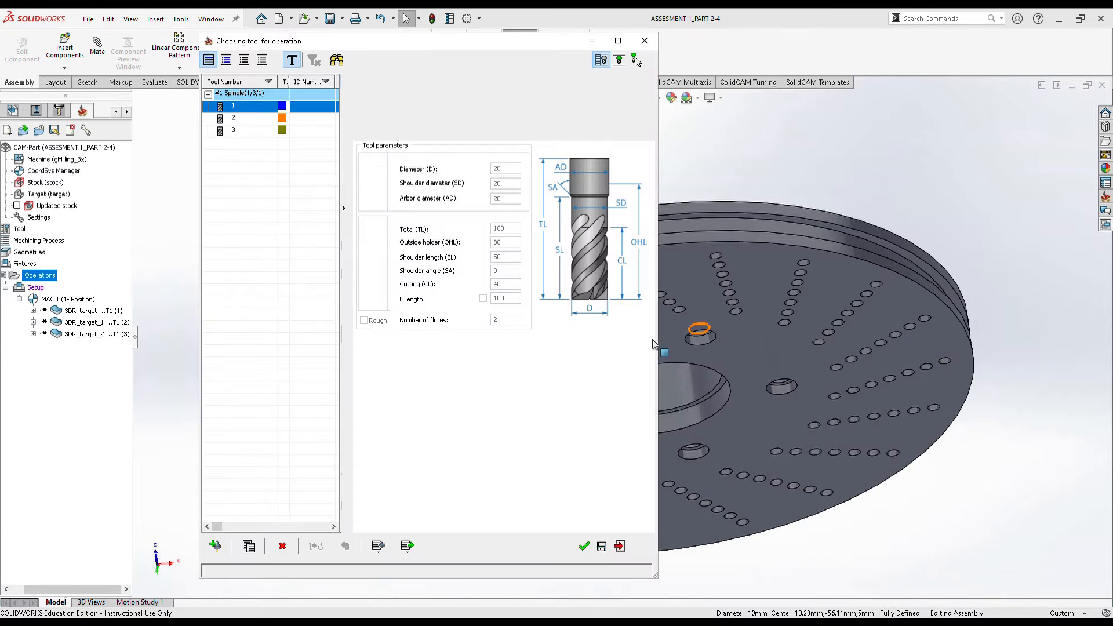
{"action": "left_click", "coordinate": [279, 121]}
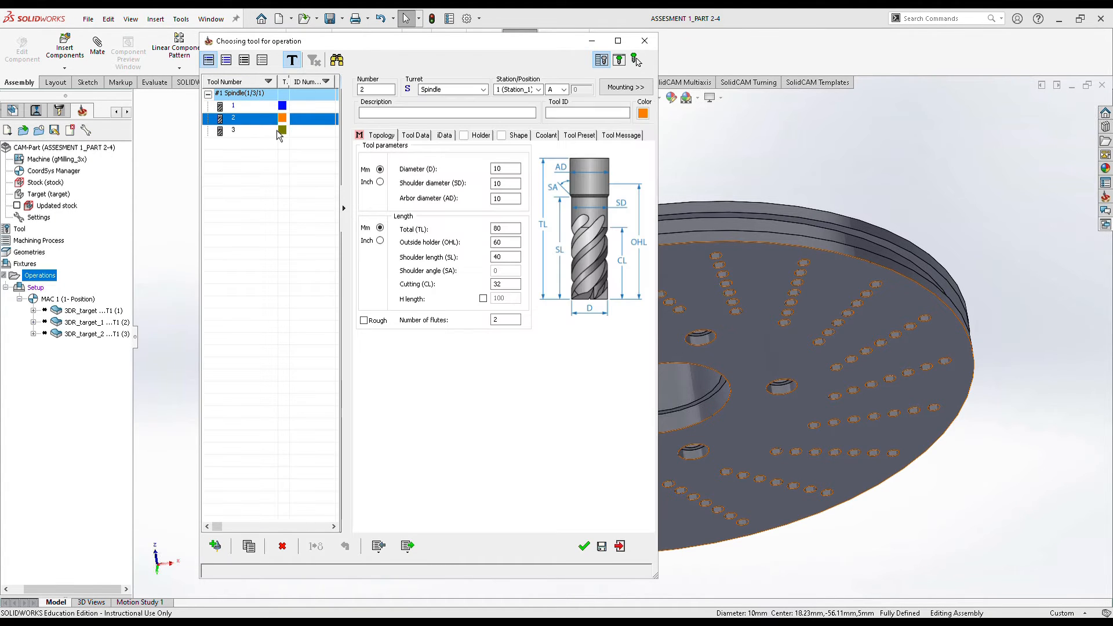
{"action": "left_click", "coordinate": [585, 546]}
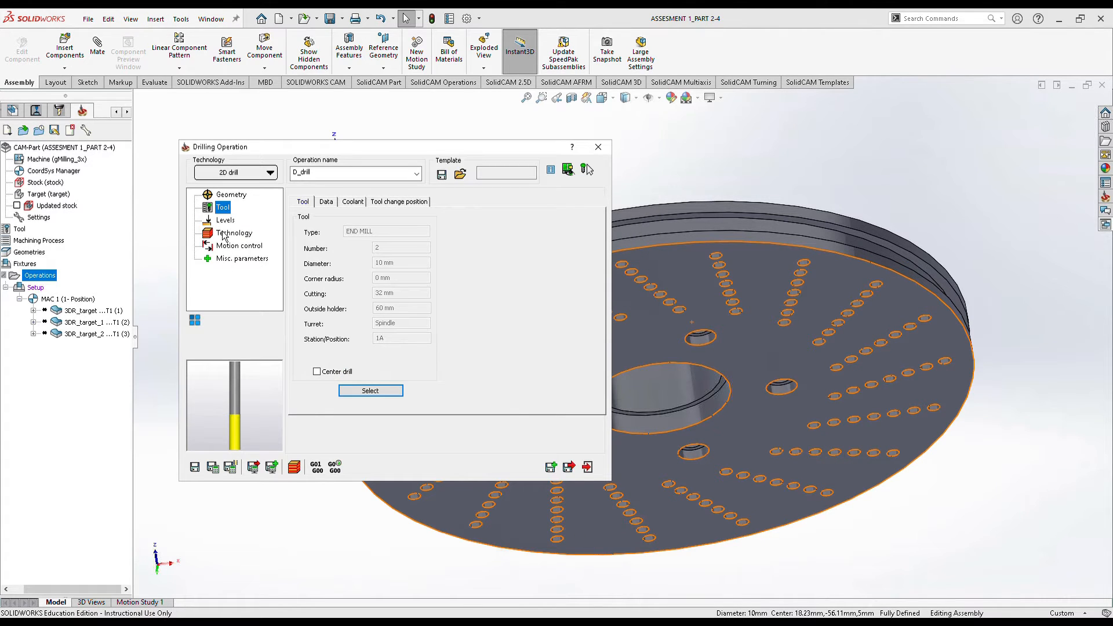
{"action": "left_click", "coordinate": [225, 220]}
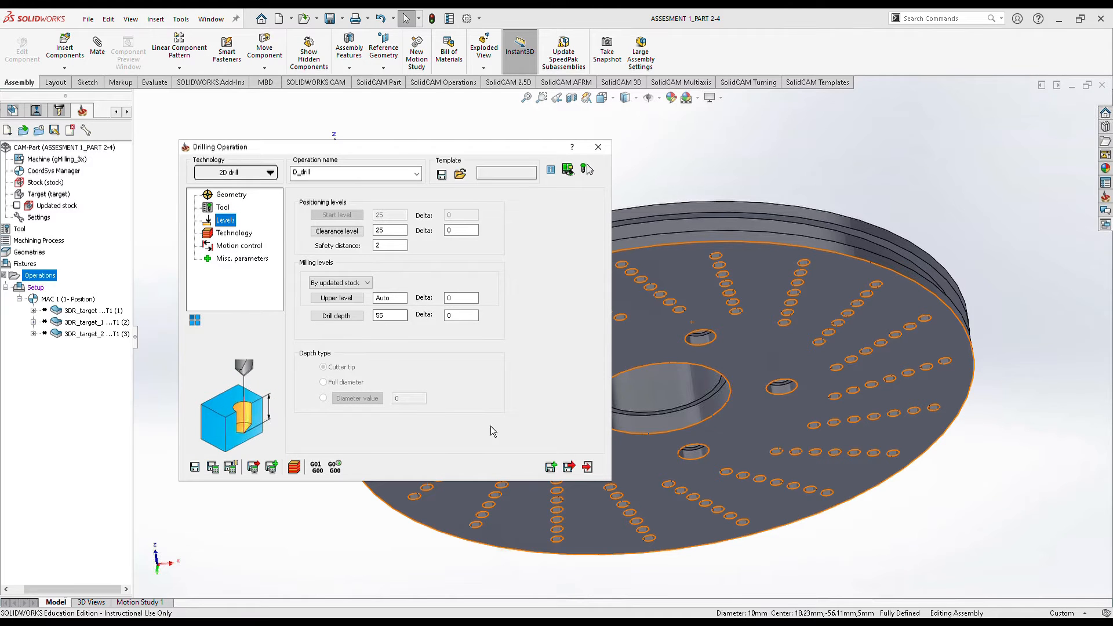
{"action": "left_click", "coordinate": [571, 470]}
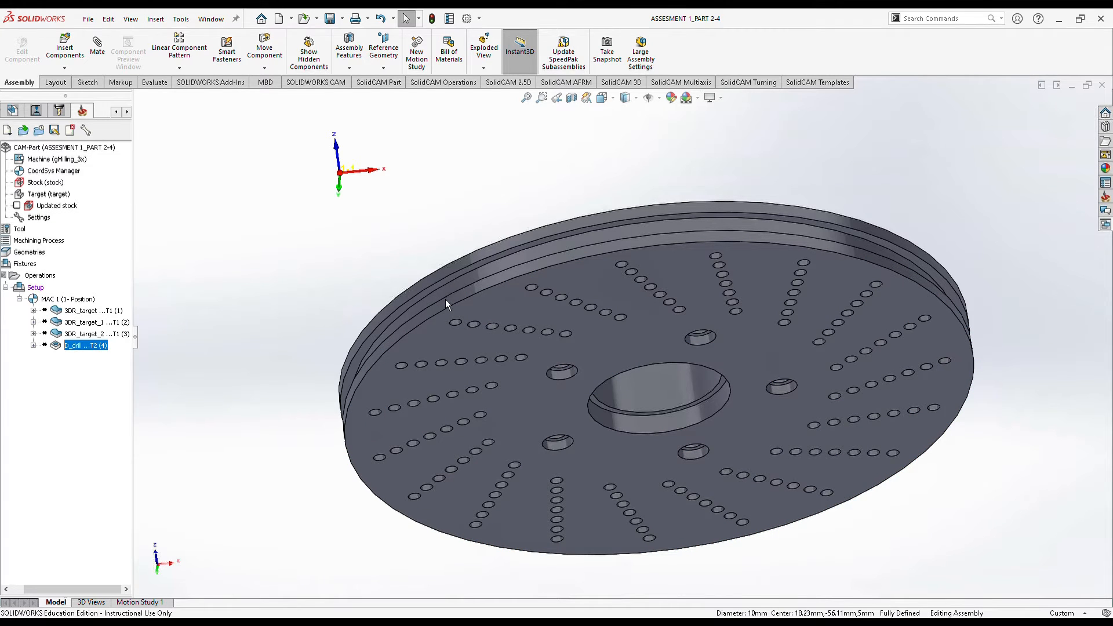
Add a new 2D Drilling operation on MAC 1 from the Operations menu.
{"action": "middle_click_drag", "start_coordinate": [486, 361], "coordinate": [393, 252]}
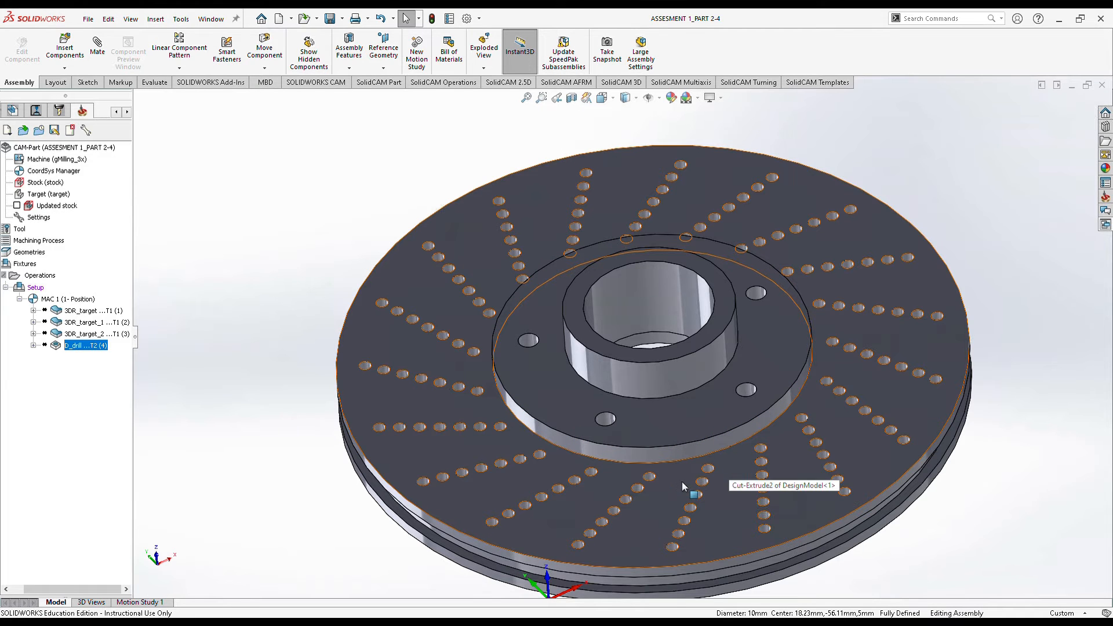
{"action": "middle_click_drag", "start_coordinate": [696, 494], "coordinate": [603, 290]}
{"action": "scroll", "coordinate": [836, 508], "scroll_direction": "up", "scroll_amount": 5}
{"action": "scroll", "coordinate": [829, 490], "scroll_direction": "down", "scroll_amount": 4}
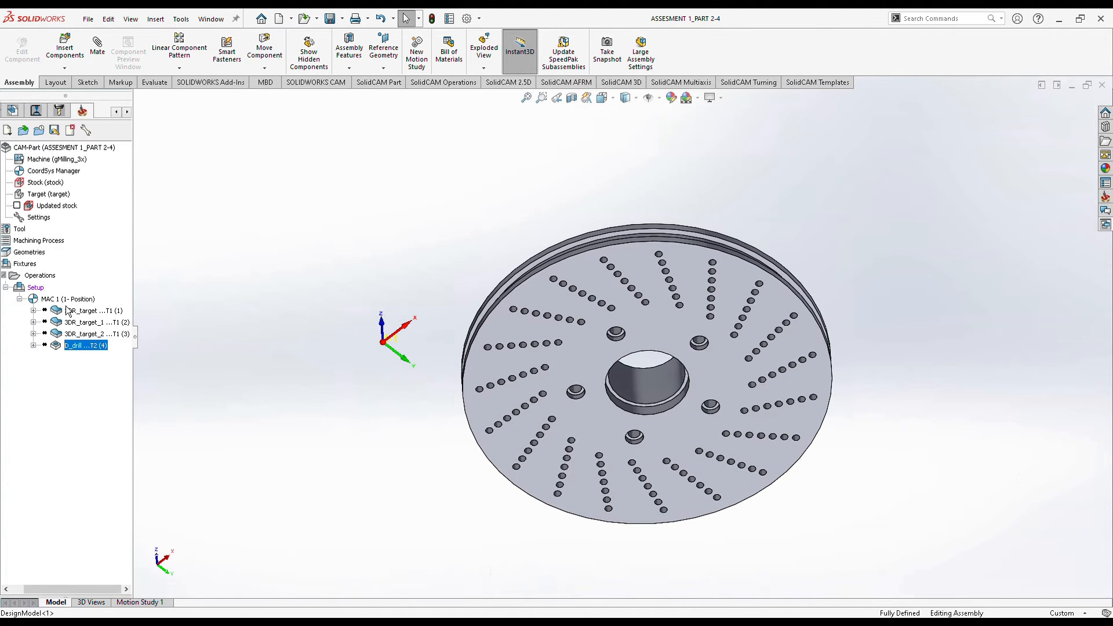
{"action": "right_click", "coordinate": [43, 292]}
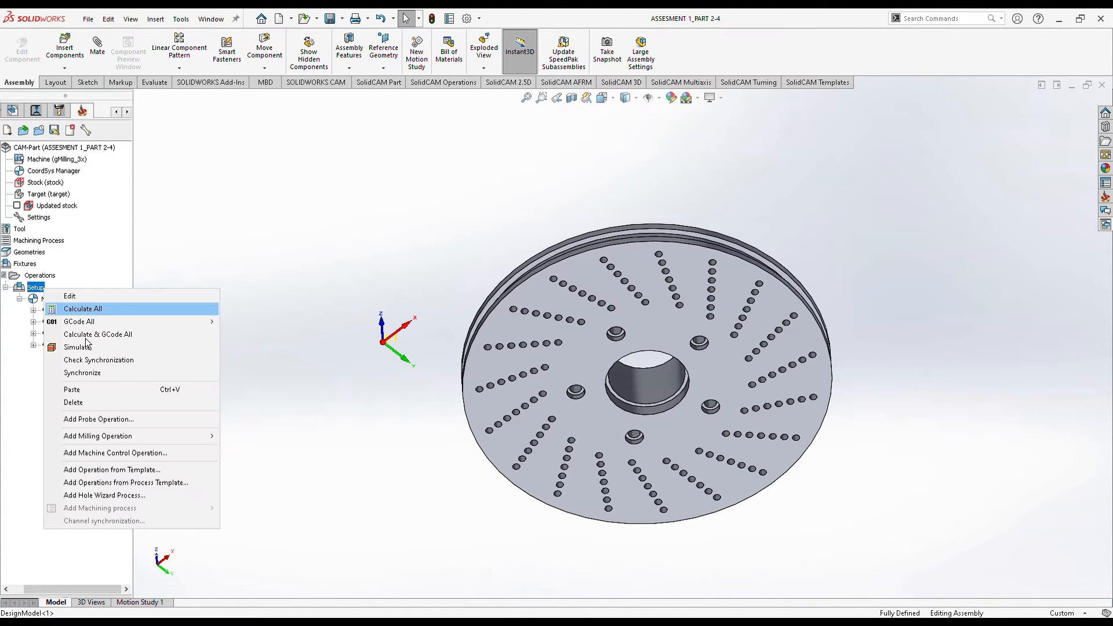
{"action": "left_click", "coordinate": [108, 272]}
{"action": "right_click", "coordinate": [52, 279]}
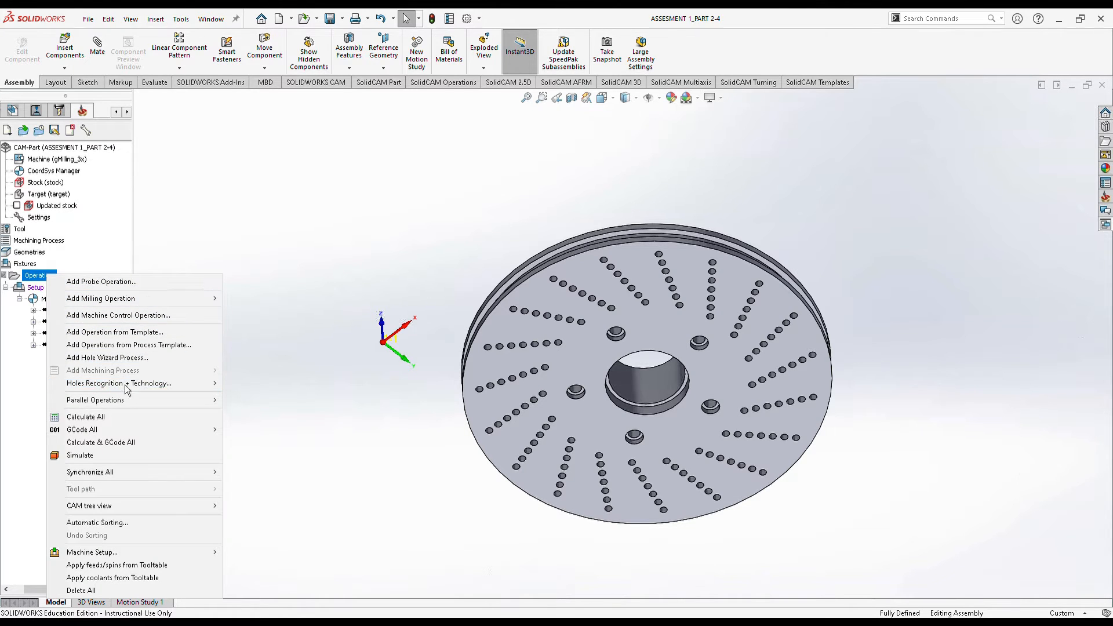
{"action": "mouse_move", "coordinate": [155, 299]}
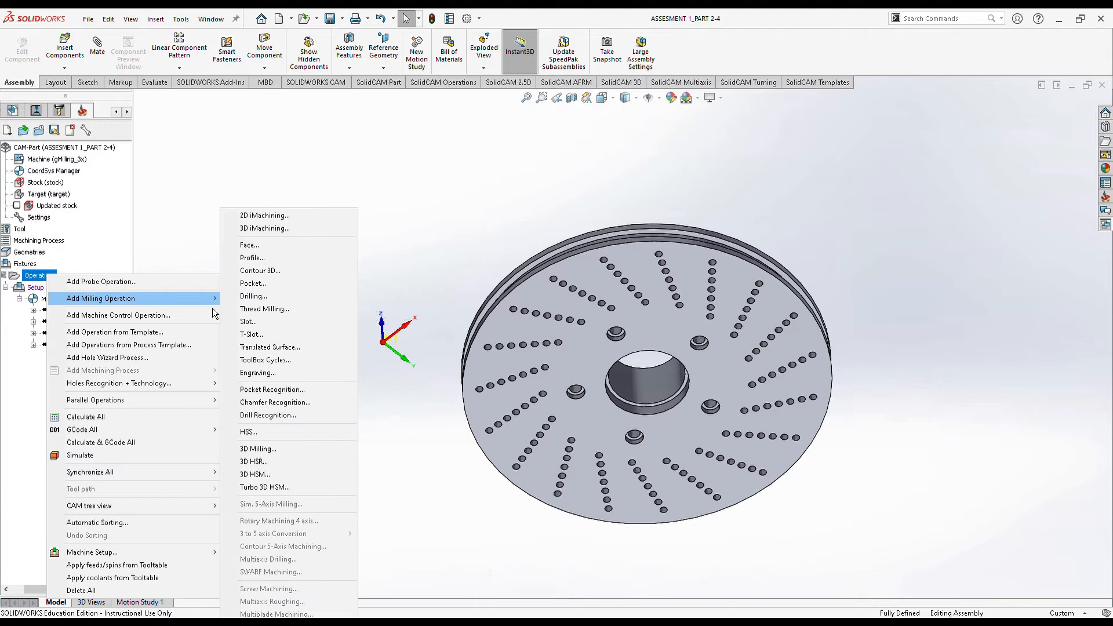
{"action": "left_click", "coordinate": [255, 300]}
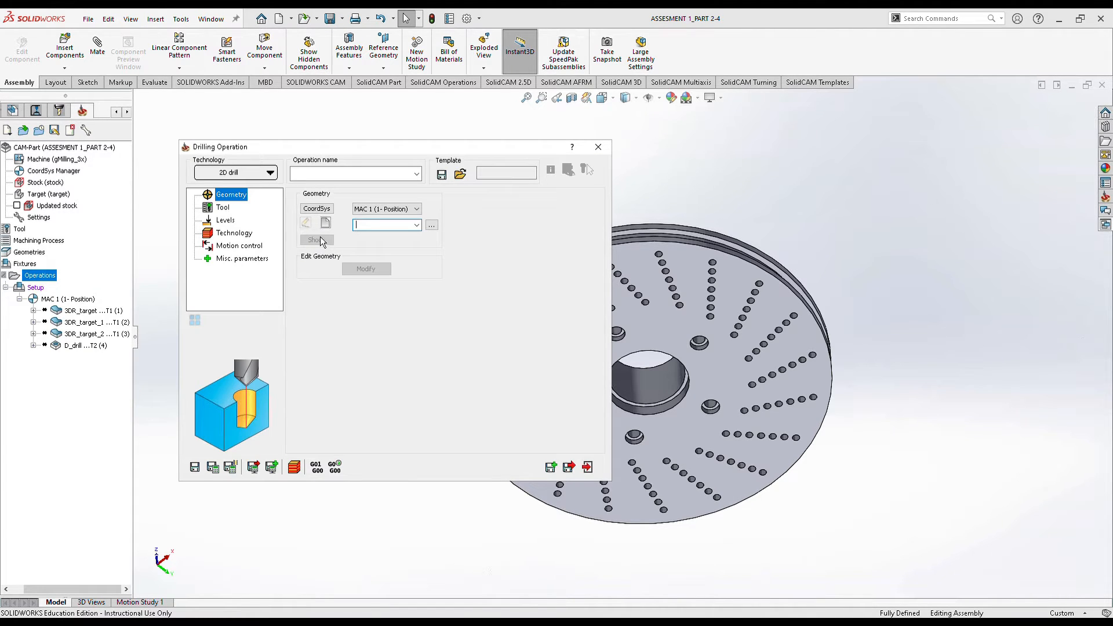
Create drill geometry drill1 by box-selecting all the small holes on the disc face.
{"action": "left_click", "coordinate": [326, 223]}
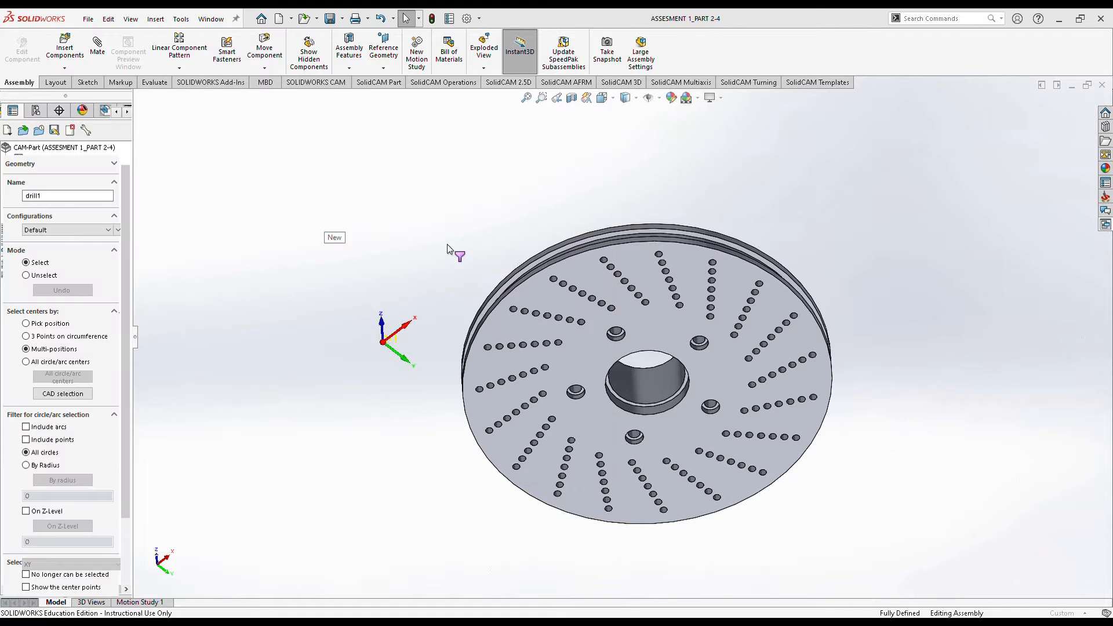
{"action": "left_click_drag", "start_coordinate": [403, 180], "coordinate": [881, 540]}
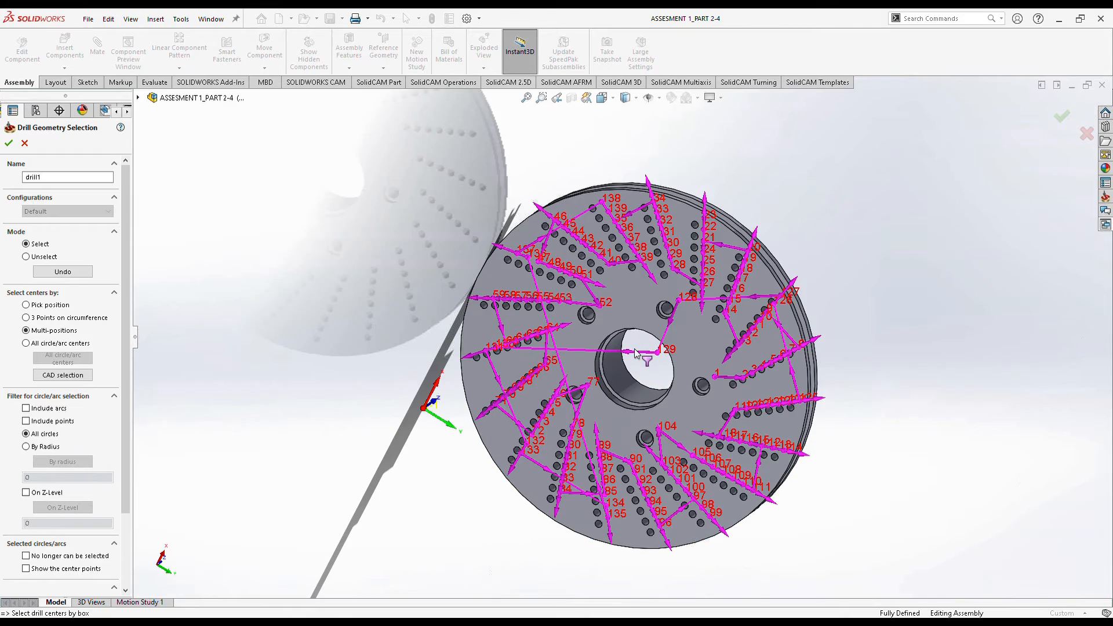
Turn the disc face-on and scroll the drill1 point list down to centre 128.
{"action": "middle_click_drag", "start_coordinate": [649, 365], "coordinate": [664, 314]}
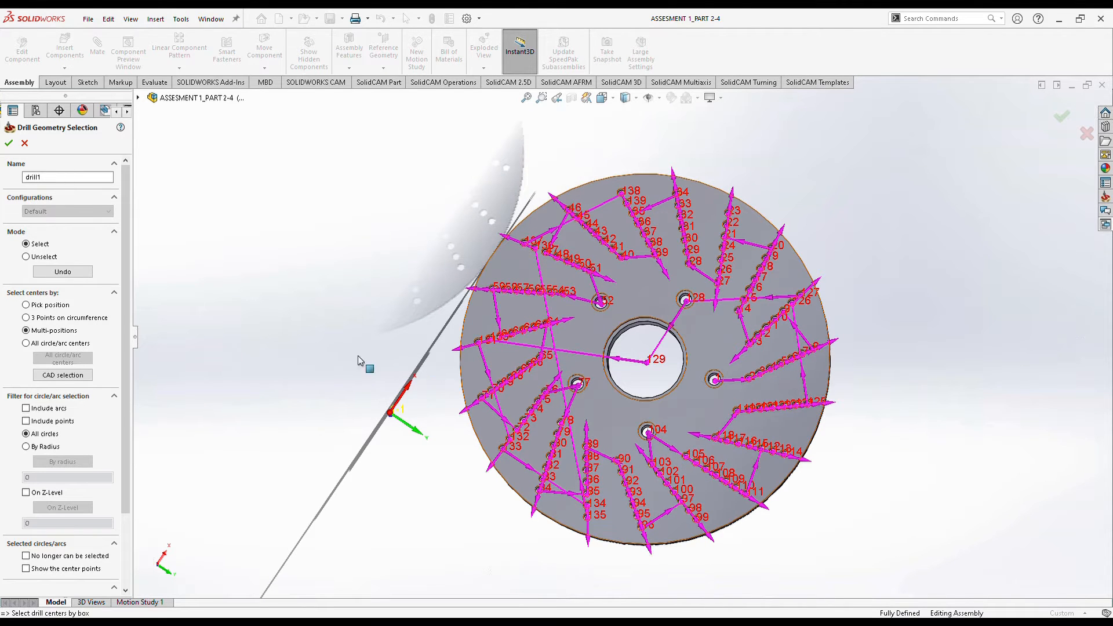
{"action": "scroll", "coordinate": [134, 350], "scroll_direction": "down", "scroll_amount": 3}
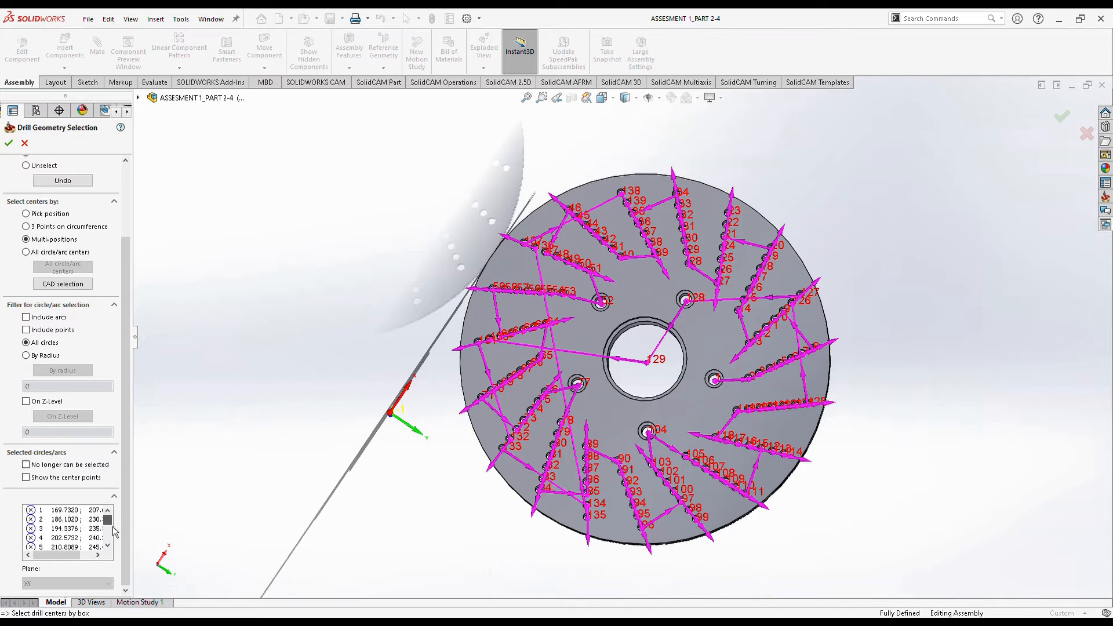
{"action": "scroll", "coordinate": [113, 528], "scroll_direction": "down", "scroll_amount": 7}
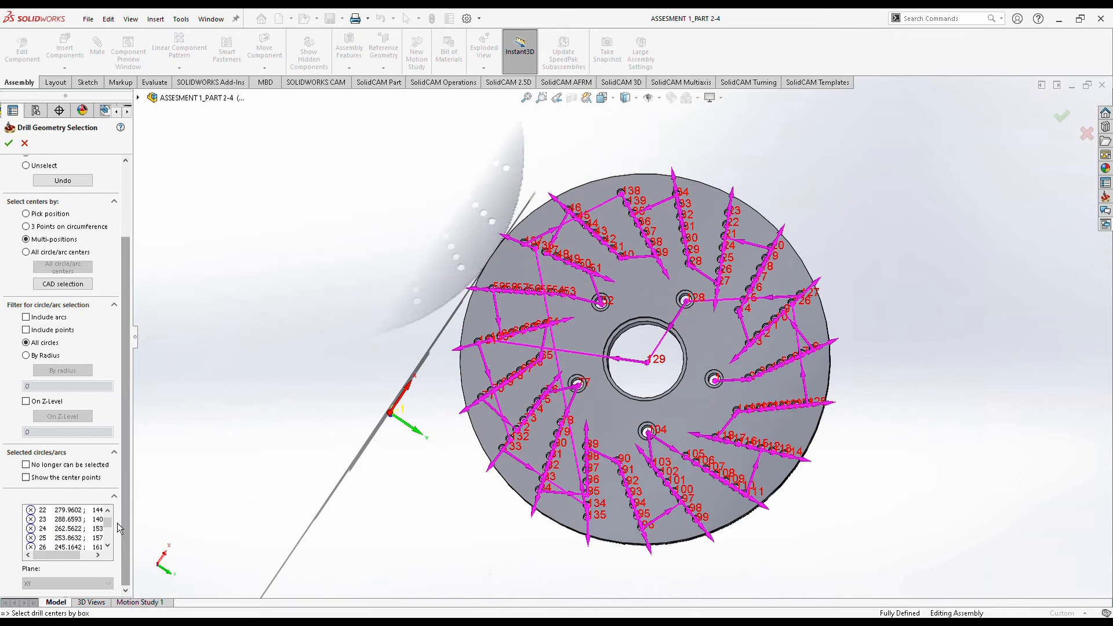
{"action": "left_click_drag", "start_coordinate": [108, 523], "coordinate": [113, 573]}
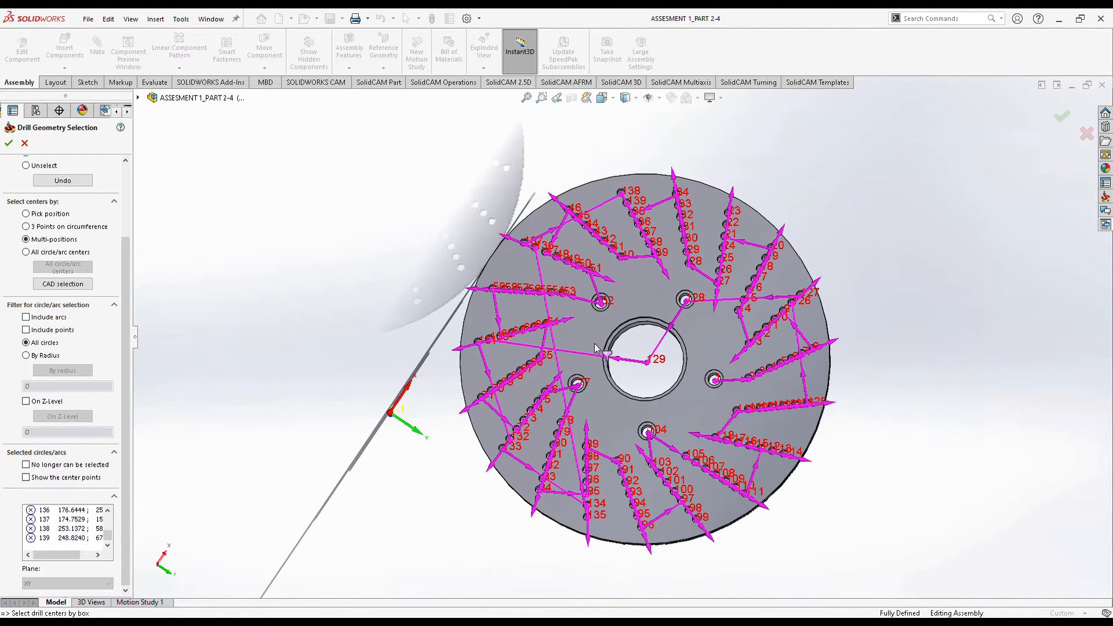
{"action": "scroll", "coordinate": [618, 302], "scroll_direction": "down", "scroll_amount": 3}
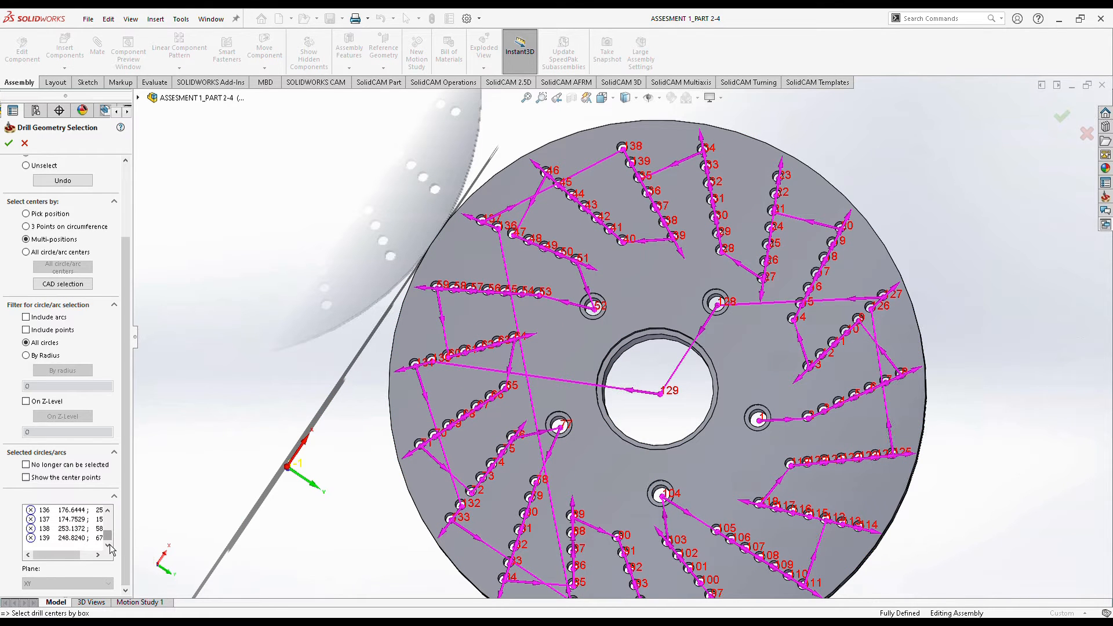
{"action": "scroll", "coordinate": [112, 546], "scroll_direction": "up", "scroll_amount": 9}
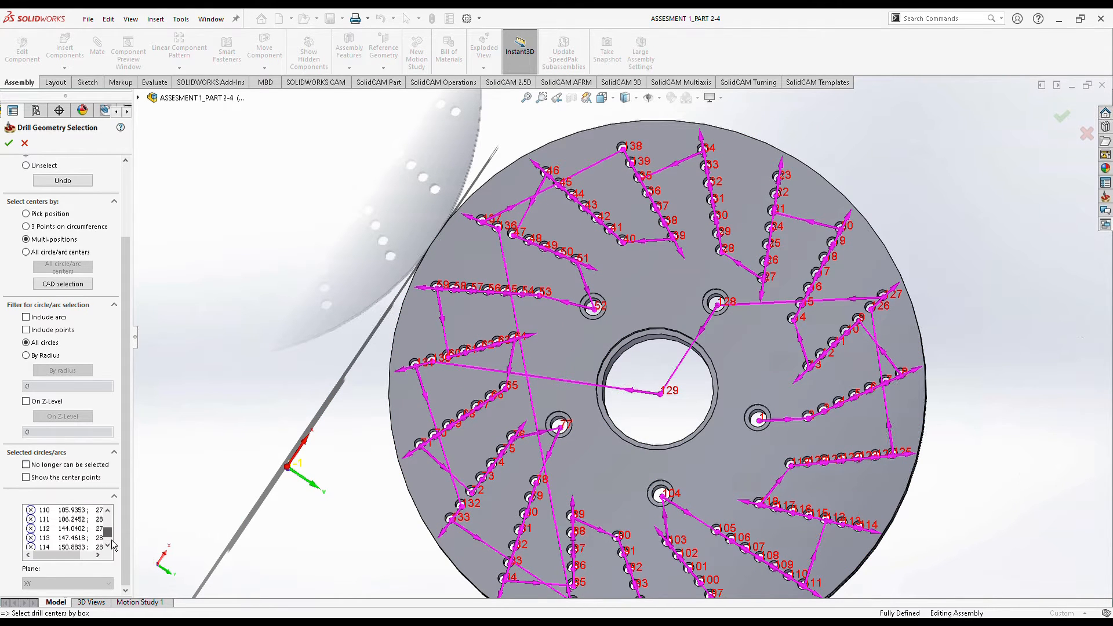
{"action": "scroll", "coordinate": [51, 538], "scroll_direction": "down", "scroll_amount": 4}
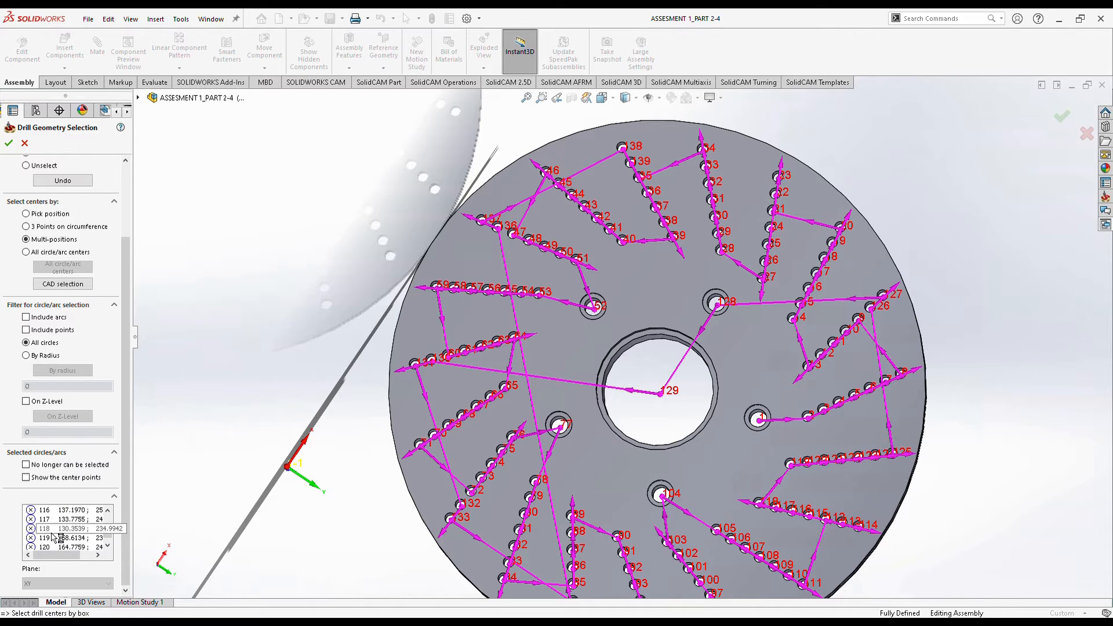
{"action": "scroll", "coordinate": [51, 539], "scroll_direction": "down", "scroll_amount": 1}
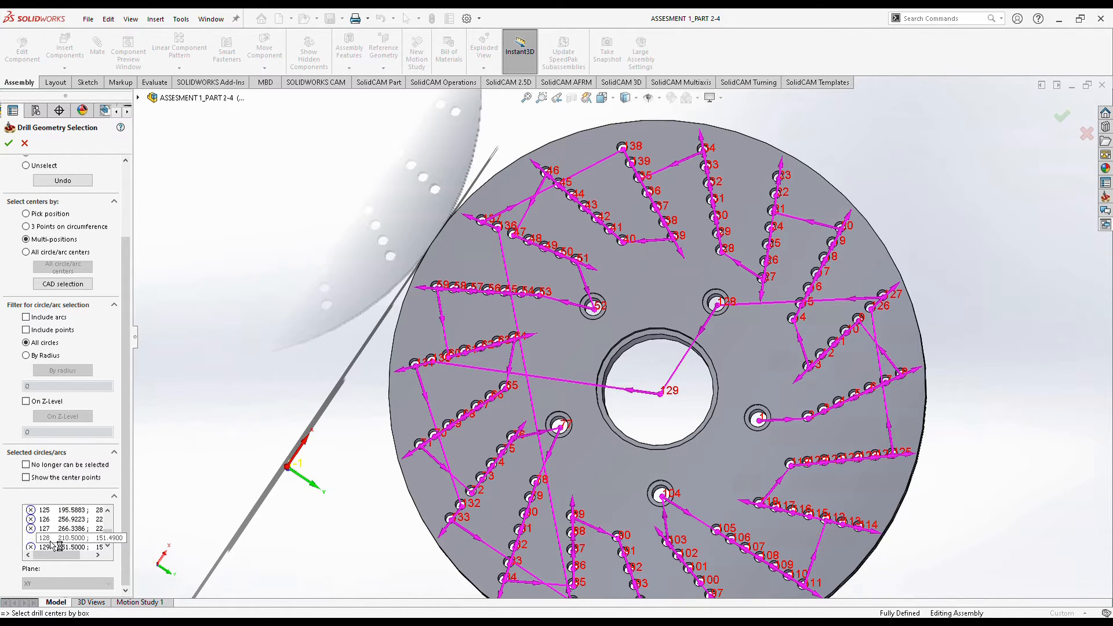
Delete drill centre 128 from drill1 and confirm the removal.
{"action": "right_click", "coordinate": [58, 547]}
{"action": "left_click", "coordinate": [75, 557]}
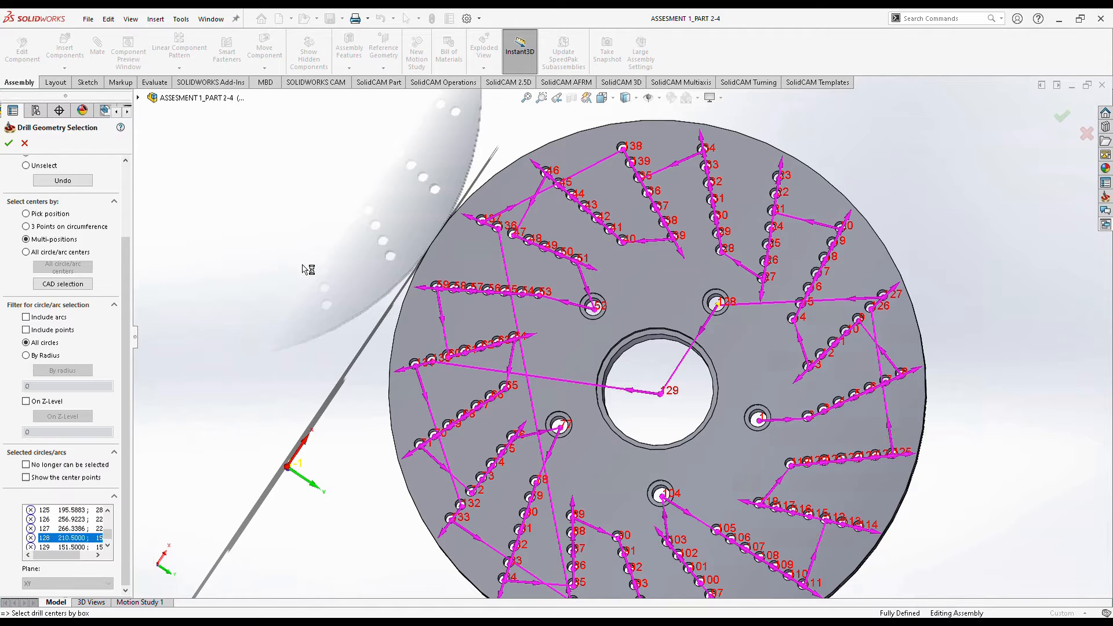
{"action": "left_click", "coordinate": [317, 267]}
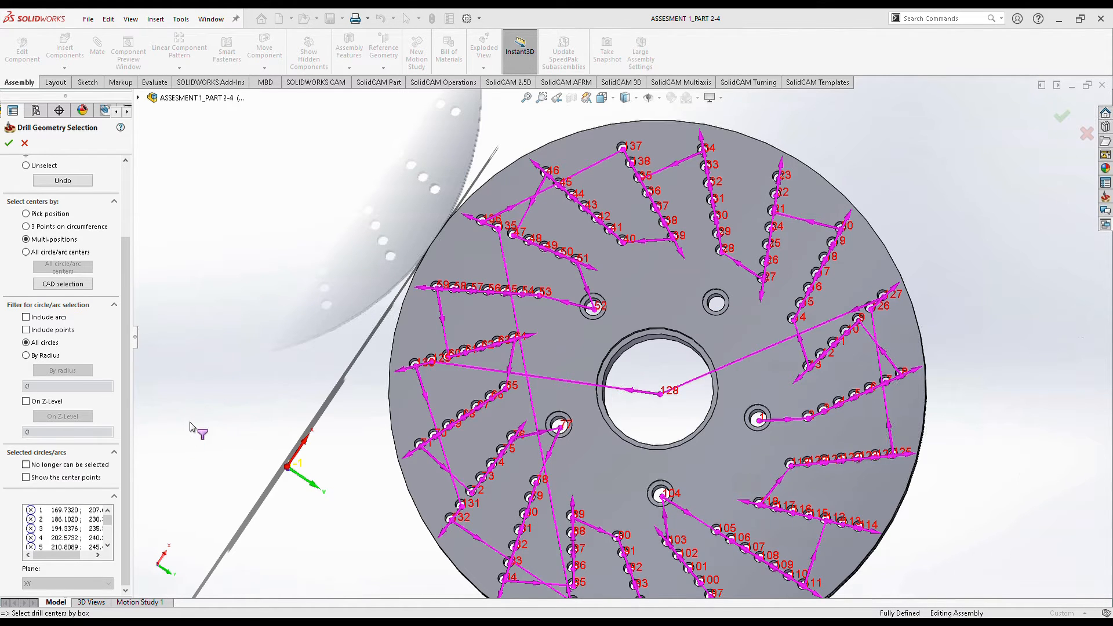
{"action": "scroll", "coordinate": [94, 529], "scroll_direction": "down", "scroll_amount": 2}
{"action": "scroll", "coordinate": [94, 529], "scroll_direction": "down", "scroll_amount": 20}
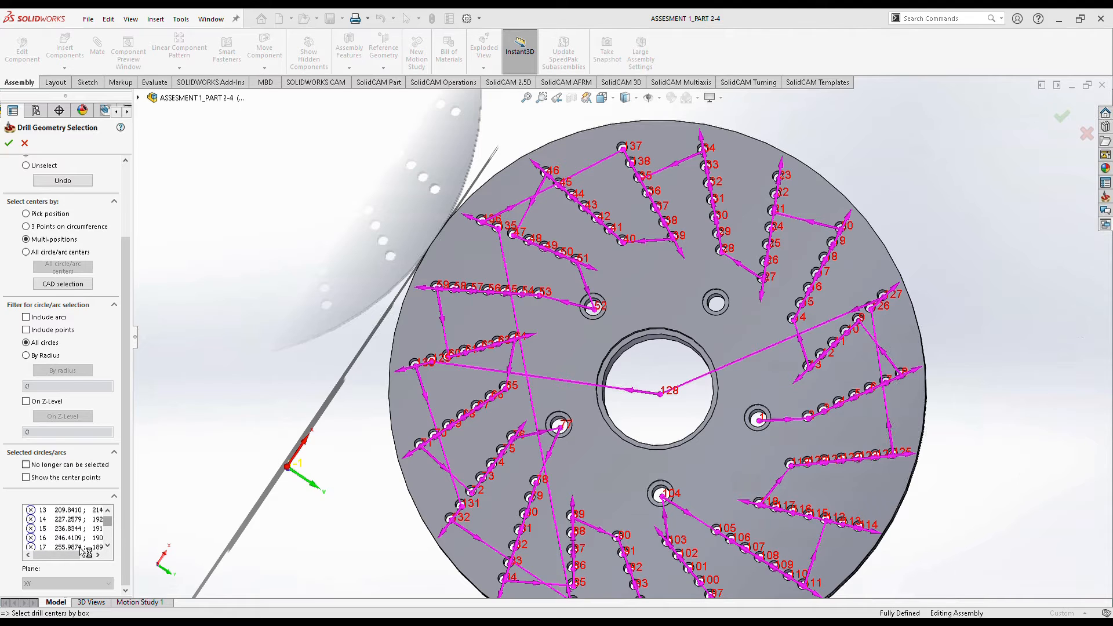
{"action": "scroll", "coordinate": [60, 538], "scroll_direction": "down", "scroll_amount": 2}
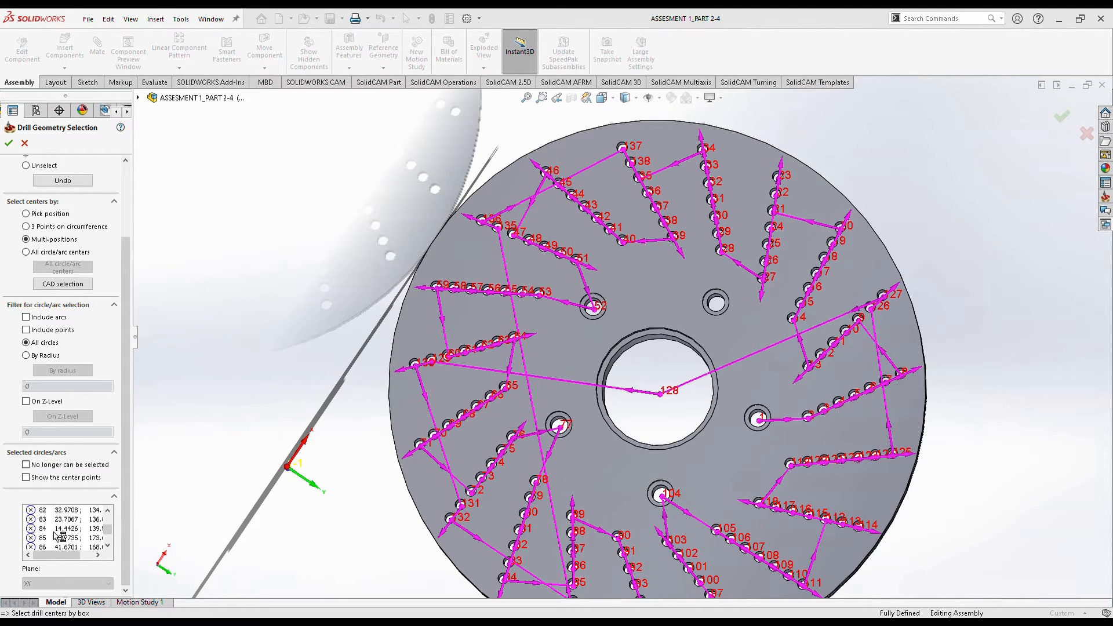
{"action": "scroll", "coordinate": [58, 539], "scroll_direction": "down", "scroll_amount": 7}
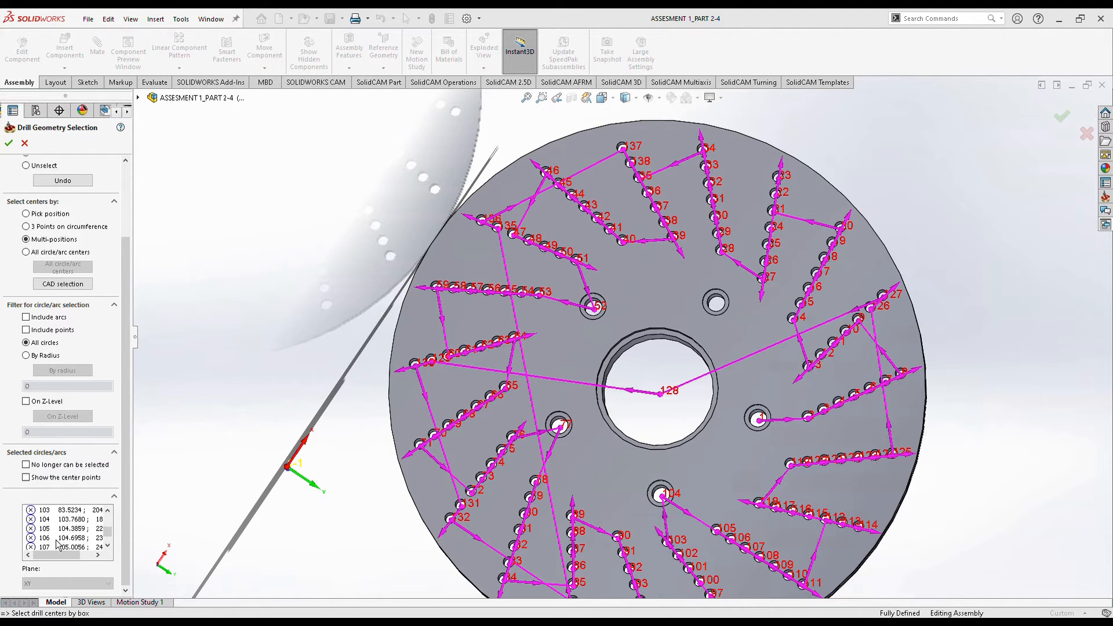
{"action": "scroll", "coordinate": [51, 538], "scroll_direction": "down", "scroll_amount": 6}
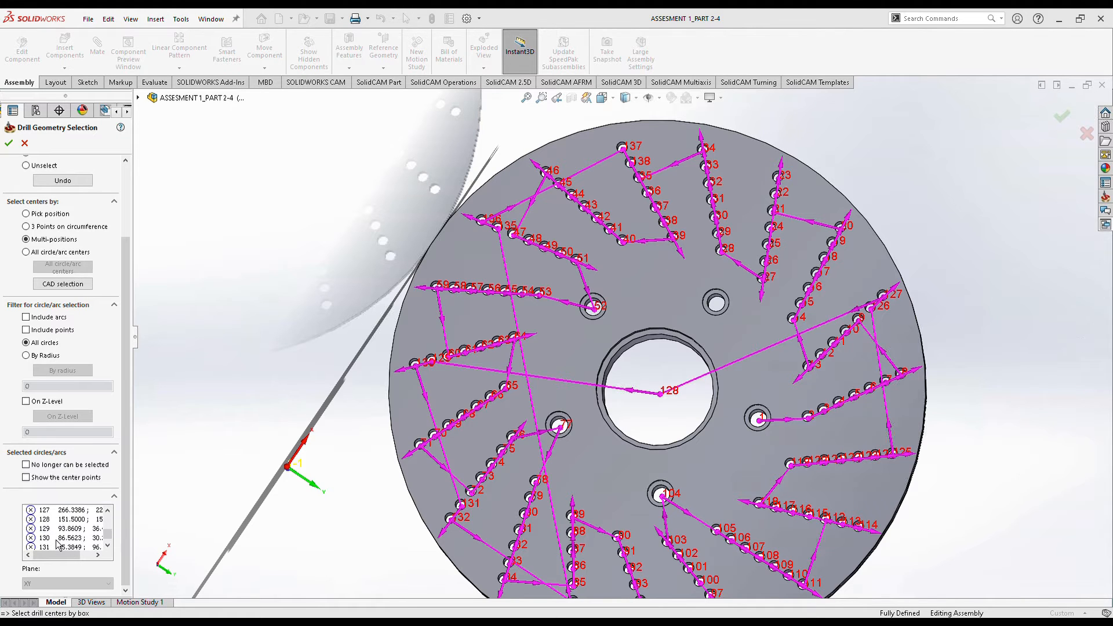
Delete drill centres 128 and 104 from the drill1 point list.
{"action": "left_click", "coordinate": [54, 521]}
{"action": "key", "text": "Delete"}
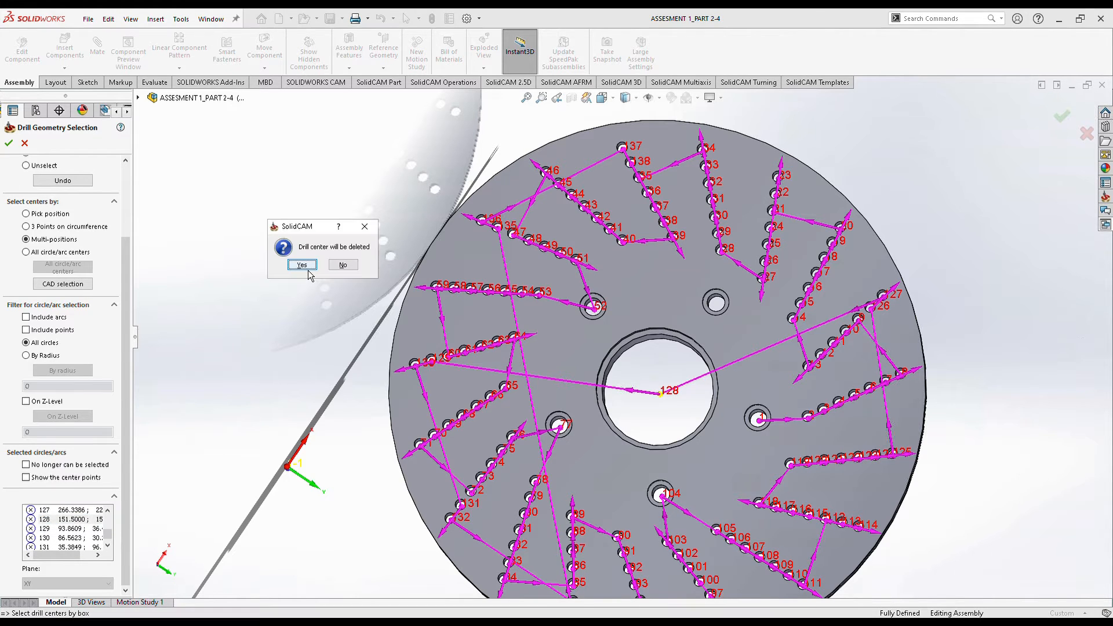
{"action": "left_click", "coordinate": [302, 265]}
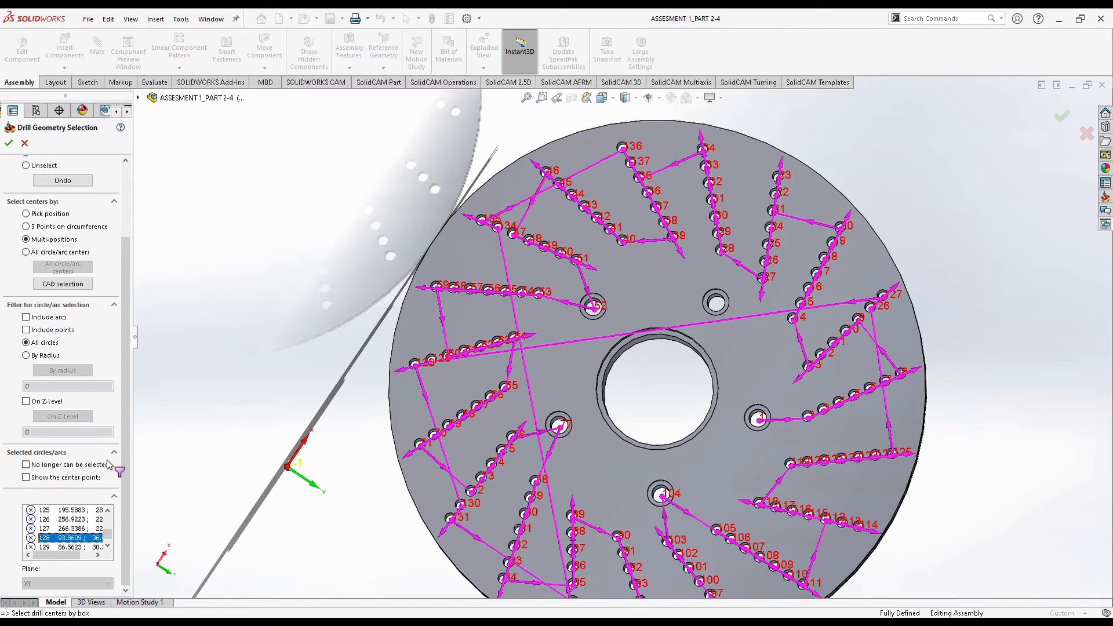
{"action": "scroll", "coordinate": [68, 531], "scroll_direction": "up", "scroll_amount": 2}
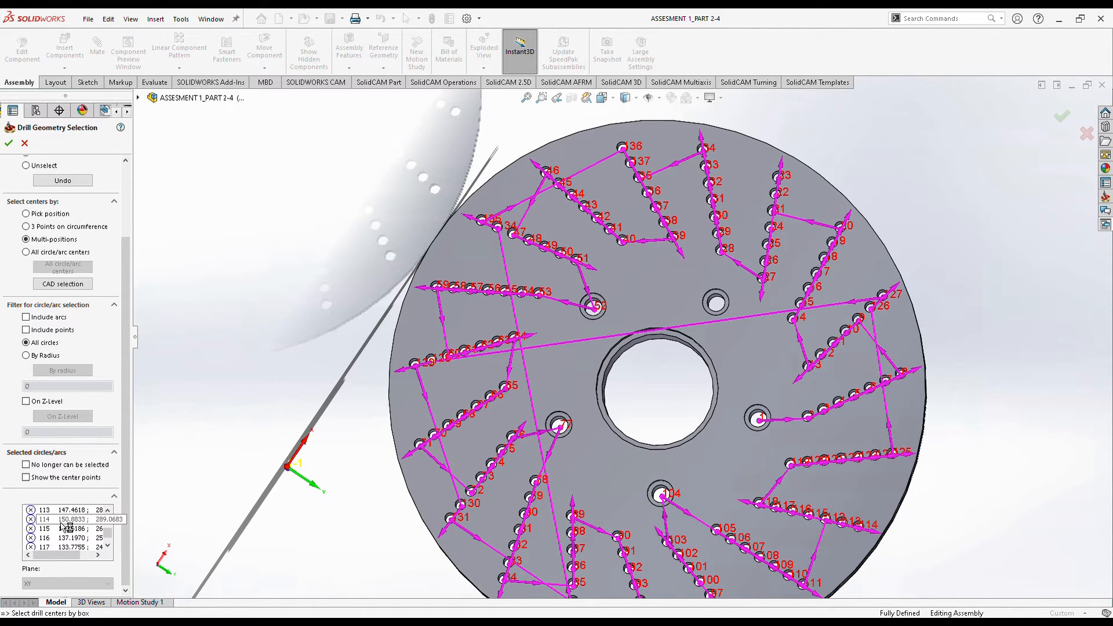
{"action": "scroll", "coordinate": [64, 538], "scroll_direction": "down", "scroll_amount": 1}
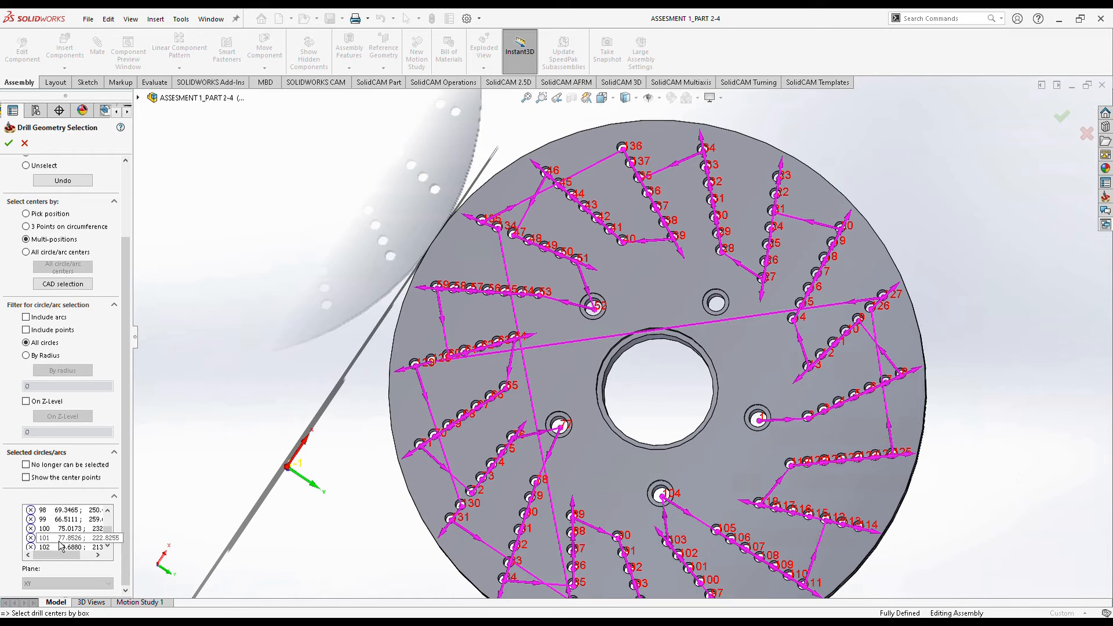
{"action": "key", "text": "Delete"}
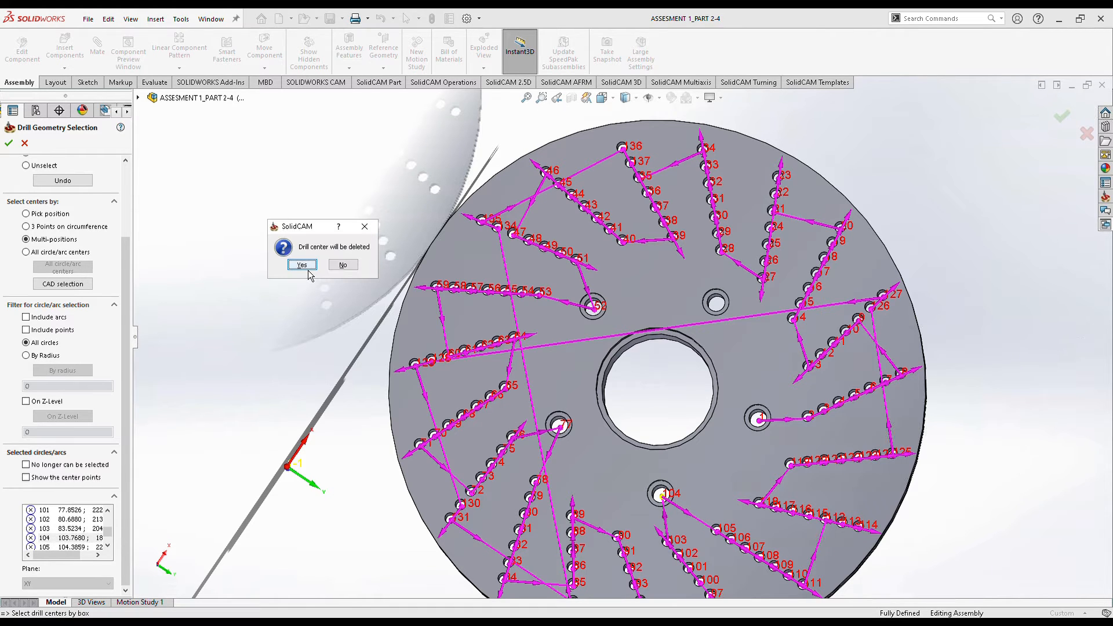
{"action": "left_click", "coordinate": [308, 268]}
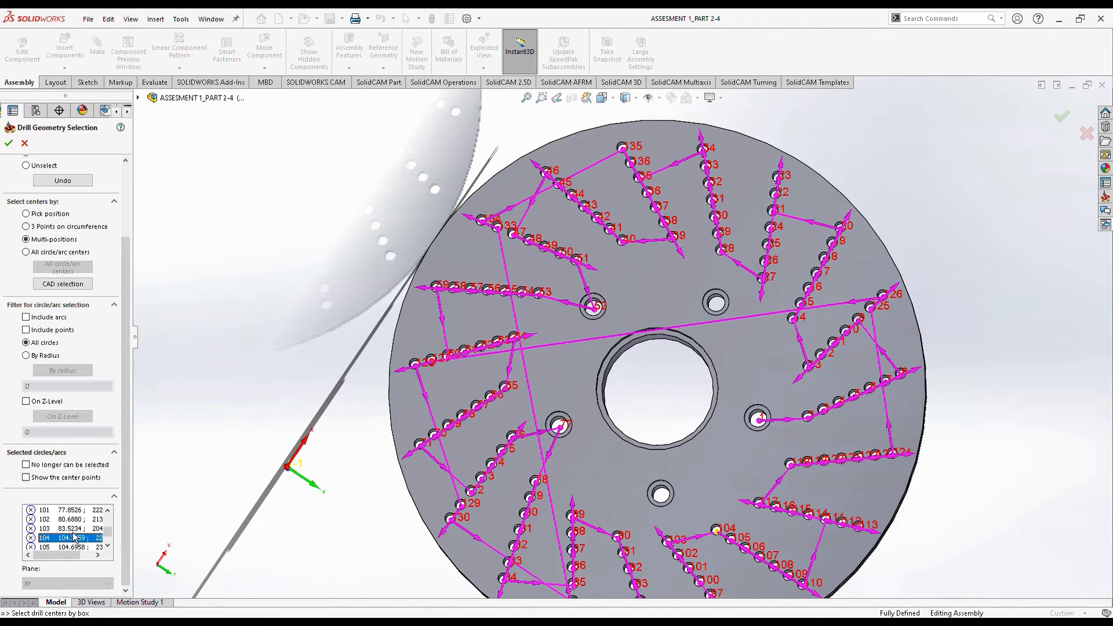
Delete the first drill centre and drill centre 76 from drill1.
{"action": "scroll", "coordinate": [67, 529], "scroll_direction": "up", "scroll_amount": 11}
{"action": "scroll", "coordinate": [67, 529], "scroll_direction": "up", "scroll_amount": 15}
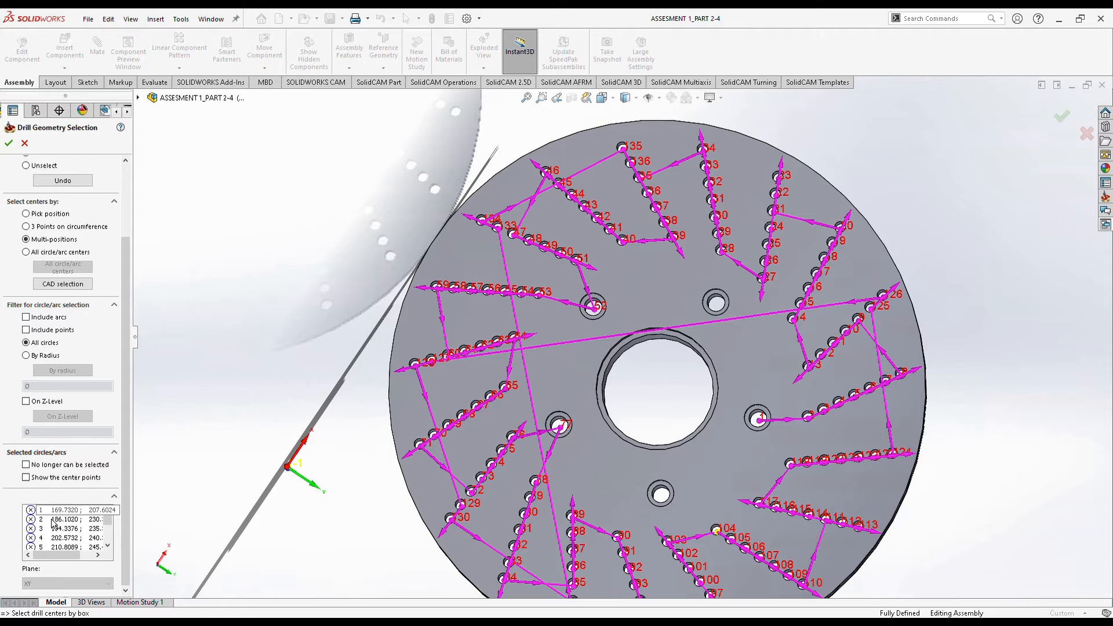
{"action": "left_click", "coordinate": [30, 511]}
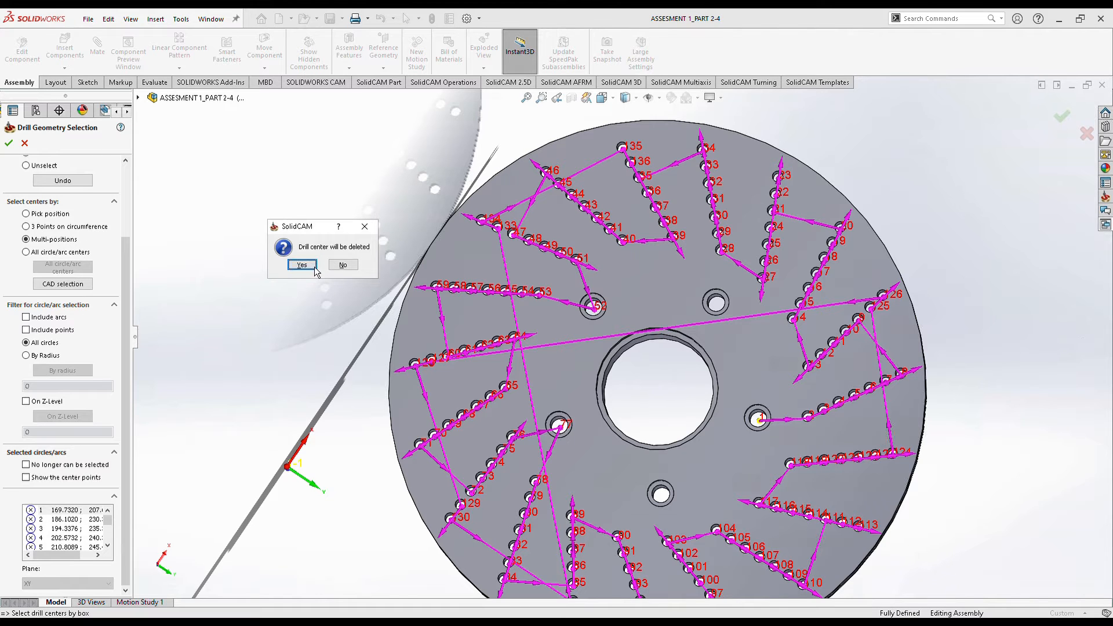
{"action": "left_click", "coordinate": [316, 272]}
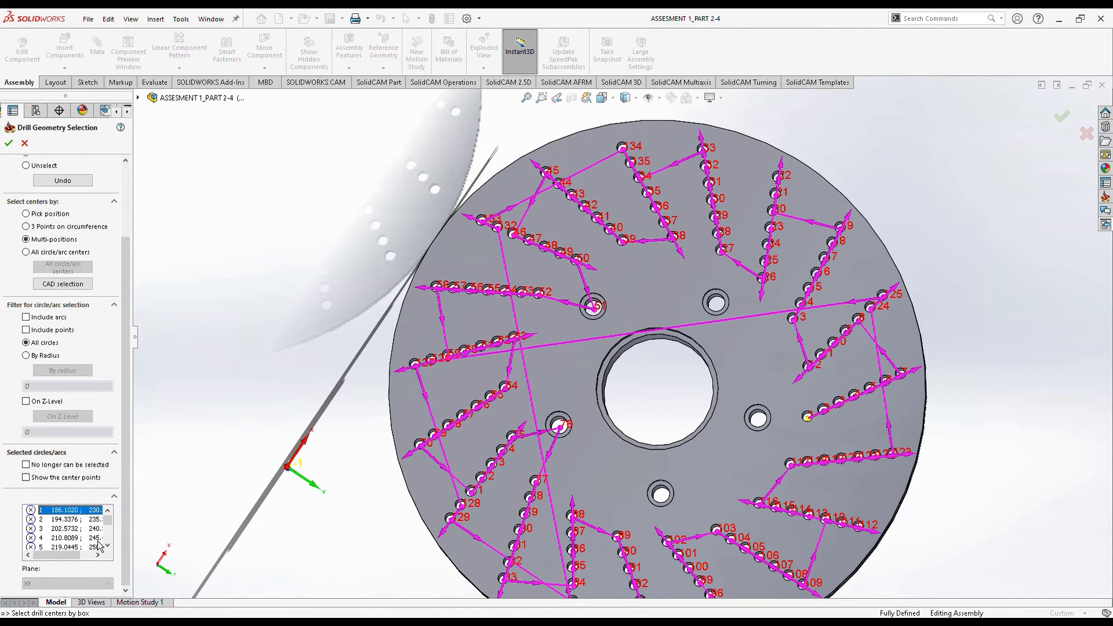
{"action": "scroll", "coordinate": [99, 540], "scroll_direction": "down", "scroll_amount": 6}
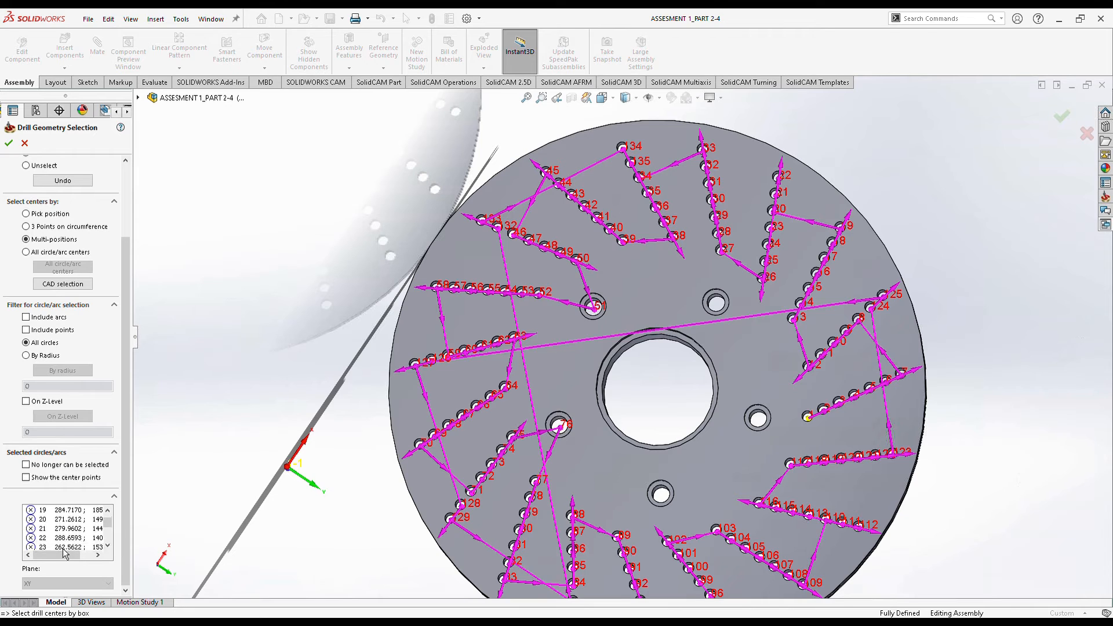
{"action": "scroll", "coordinate": [61, 548], "scroll_direction": "down", "scroll_amount": 5}
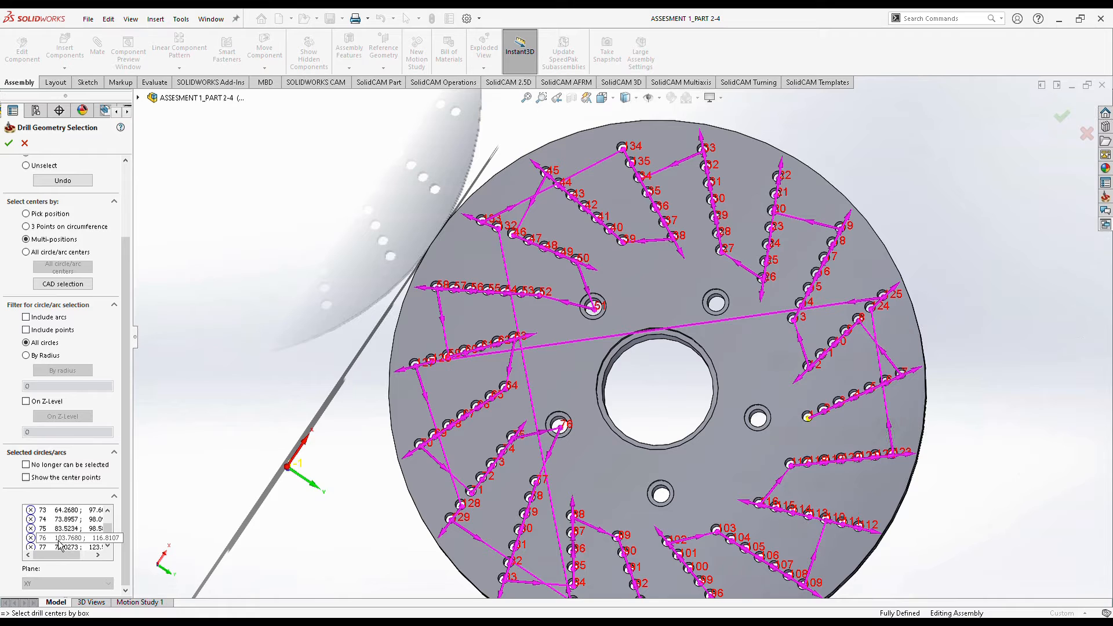
{"action": "left_click", "coordinate": [59, 542]}
{"action": "left_click", "coordinate": [310, 266]}
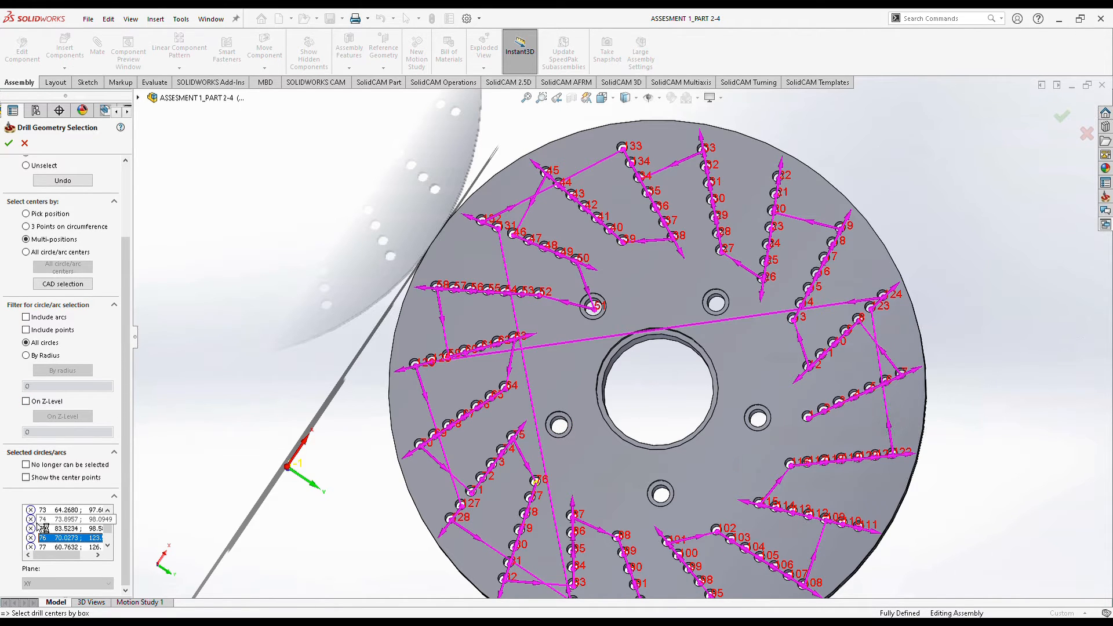
Delete drill centre 51 and accept the remaining drill1 hole positions.
{"action": "scroll", "coordinate": [58, 534], "scroll_direction": "up", "scroll_amount": 2}
{"action": "scroll", "coordinate": [70, 527], "scroll_direction": "up", "scroll_amount": 5}
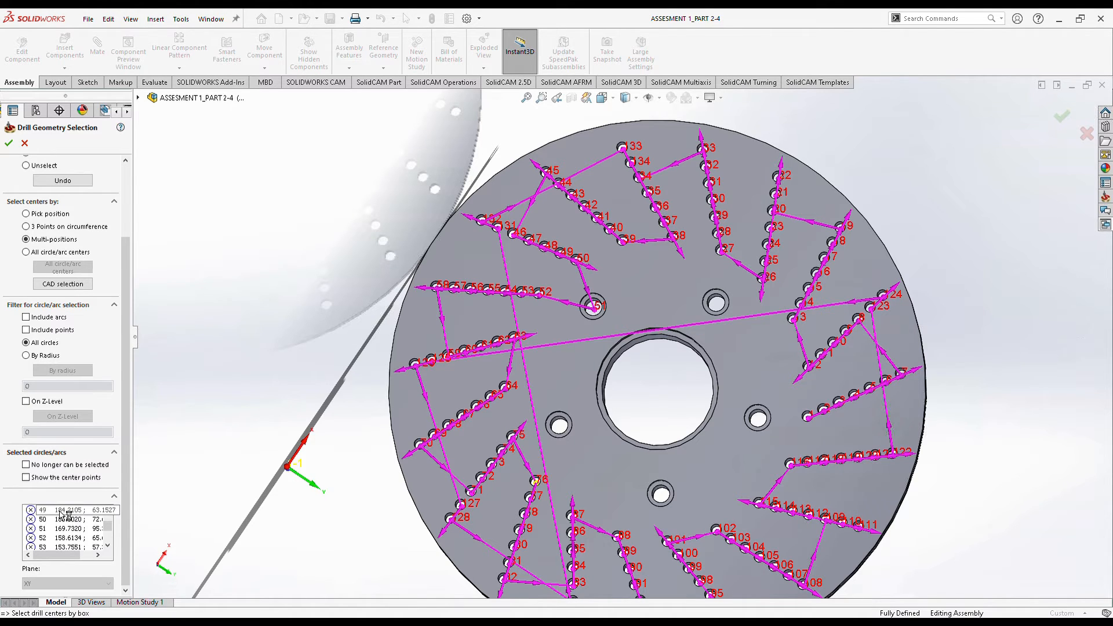
{"action": "scroll", "coordinate": [62, 513], "scroll_direction": "up", "scroll_amount": 2}
{"action": "scroll", "coordinate": [63, 522], "scroll_direction": "up", "scroll_amount": 2}
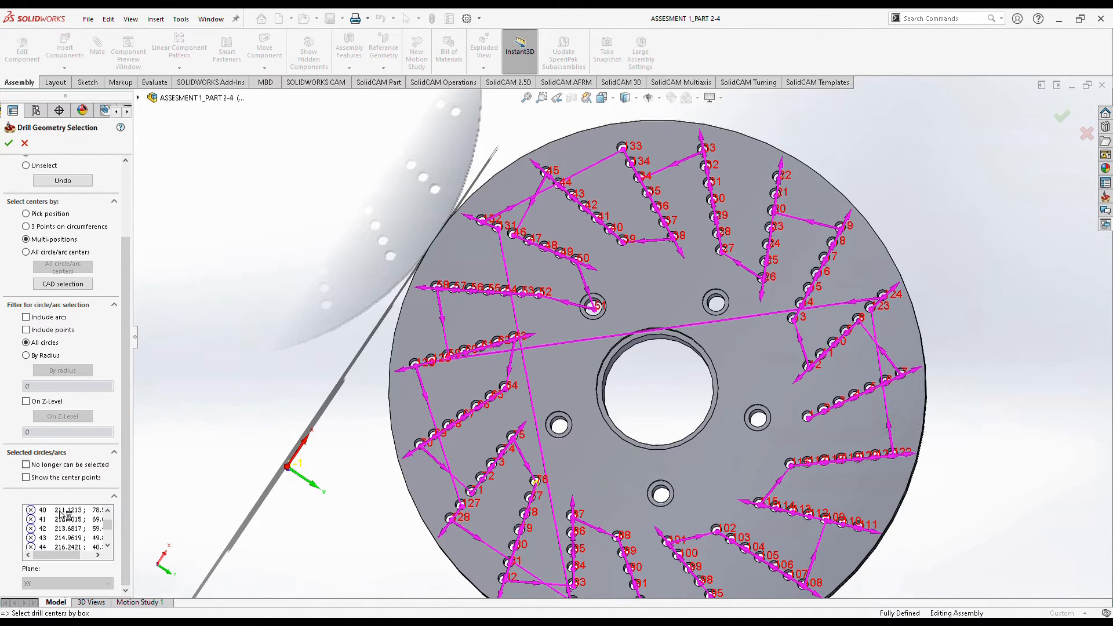
{"action": "scroll", "coordinate": [63, 529], "scroll_direction": "down", "scroll_amount": 4}
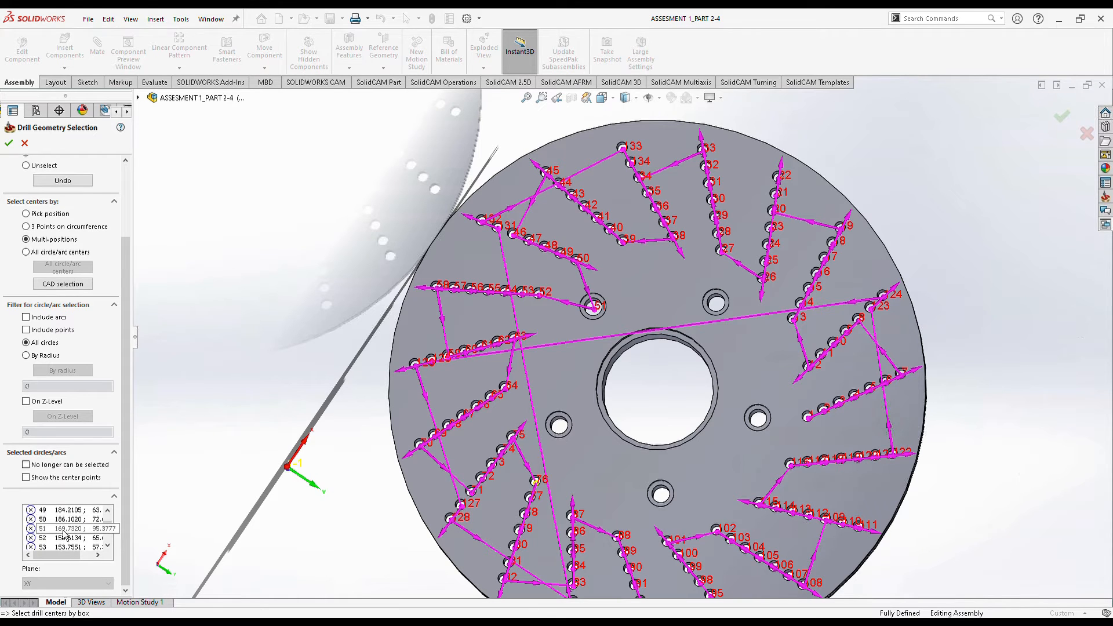
{"action": "key", "text": "Delete"}
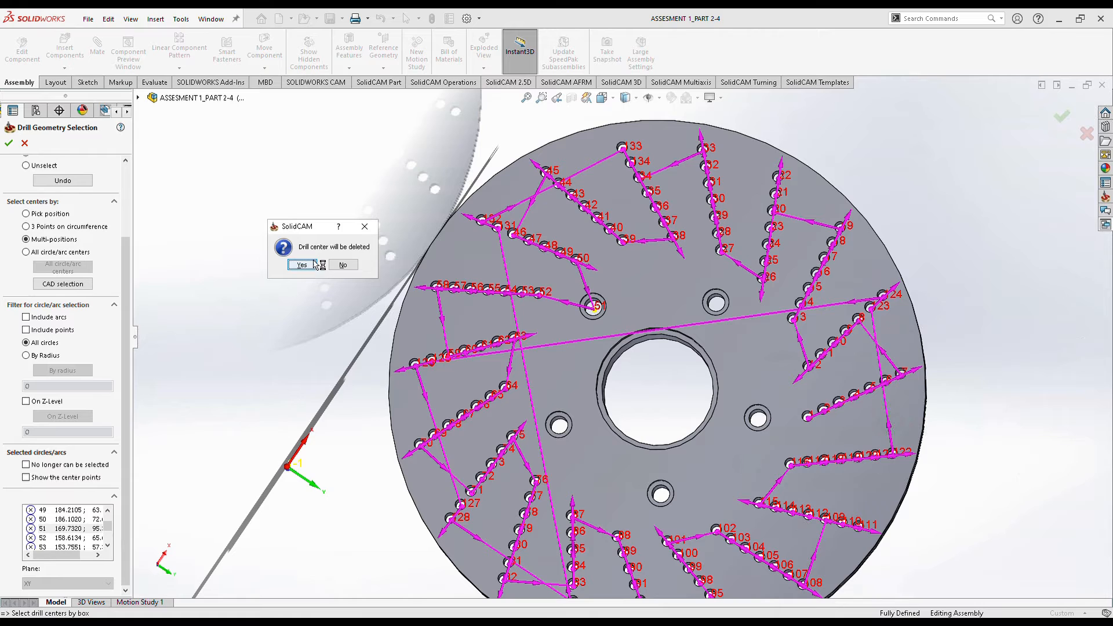
{"action": "left_click", "coordinate": [313, 265]}
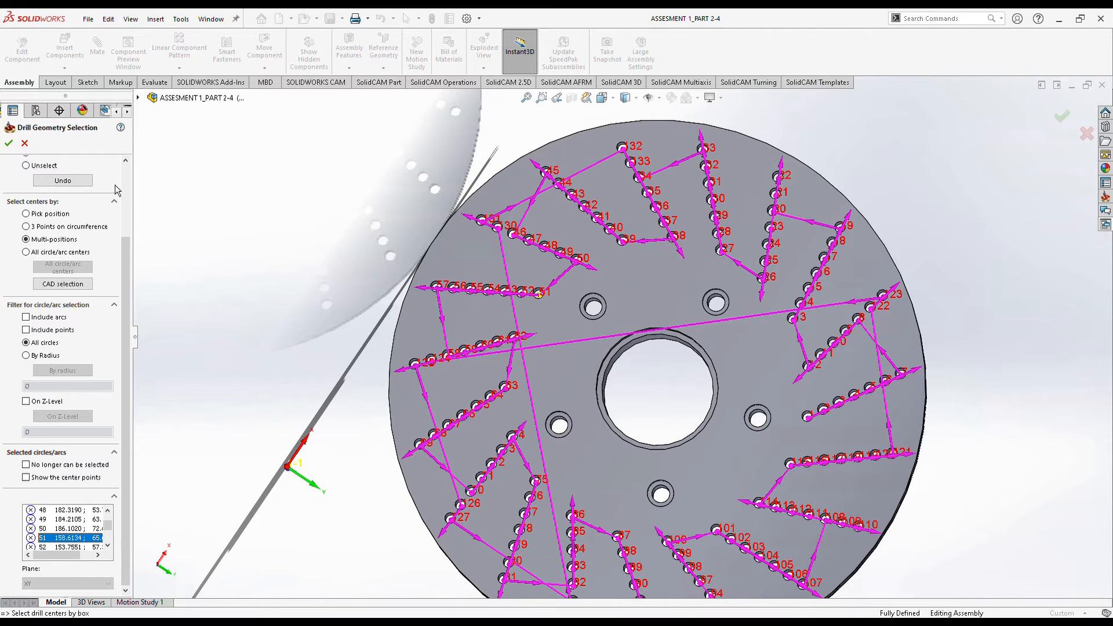
{"action": "left_click", "coordinate": [9, 143]}
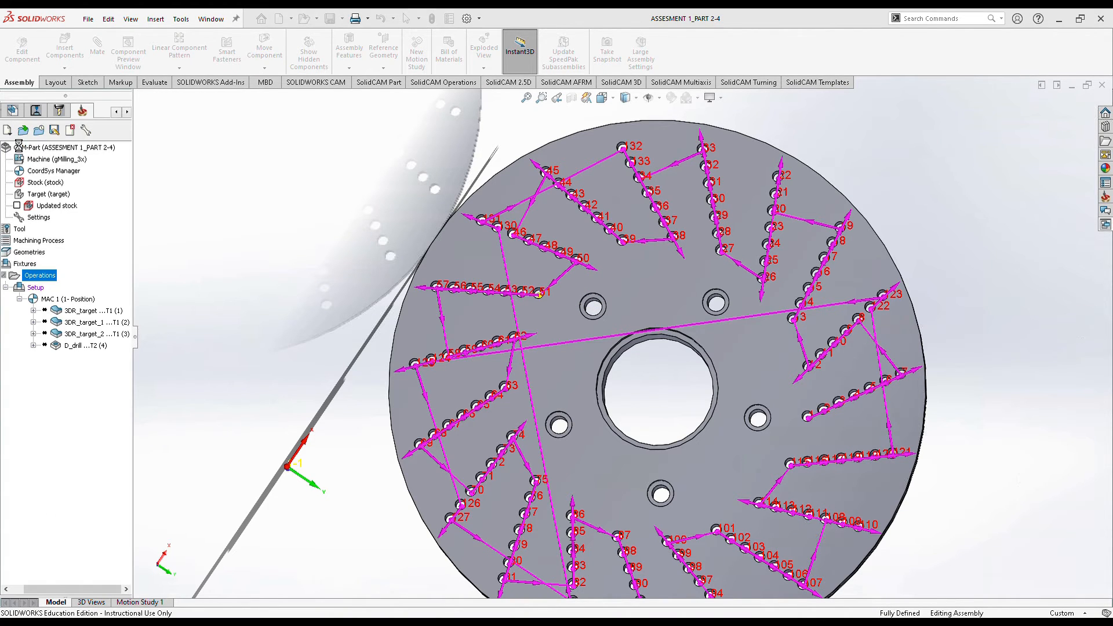
Assign the 6 mm tool 3 to the drilling operation and save it.
{"action": "left_click", "coordinate": [221, 209]}
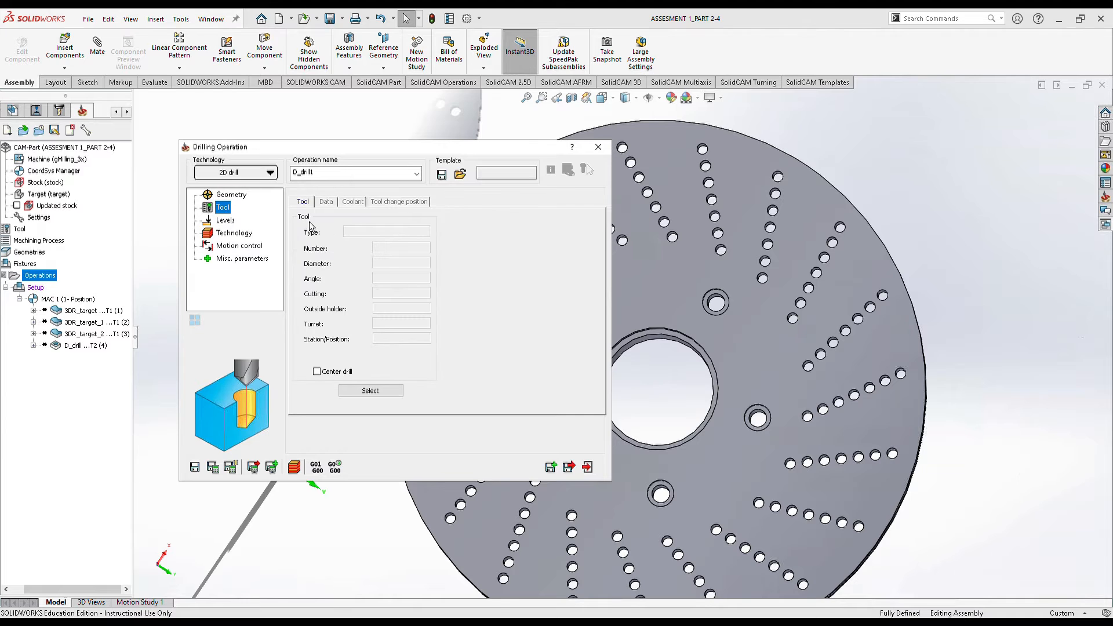
{"action": "left_click", "coordinate": [371, 391]}
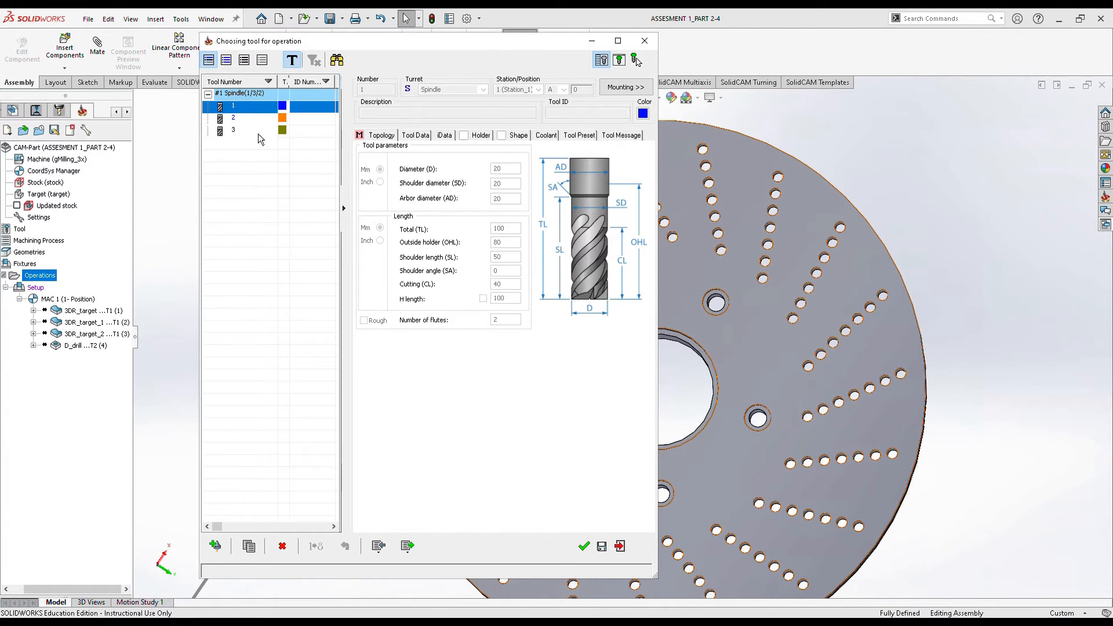
{"action": "left_click", "coordinate": [259, 132]}
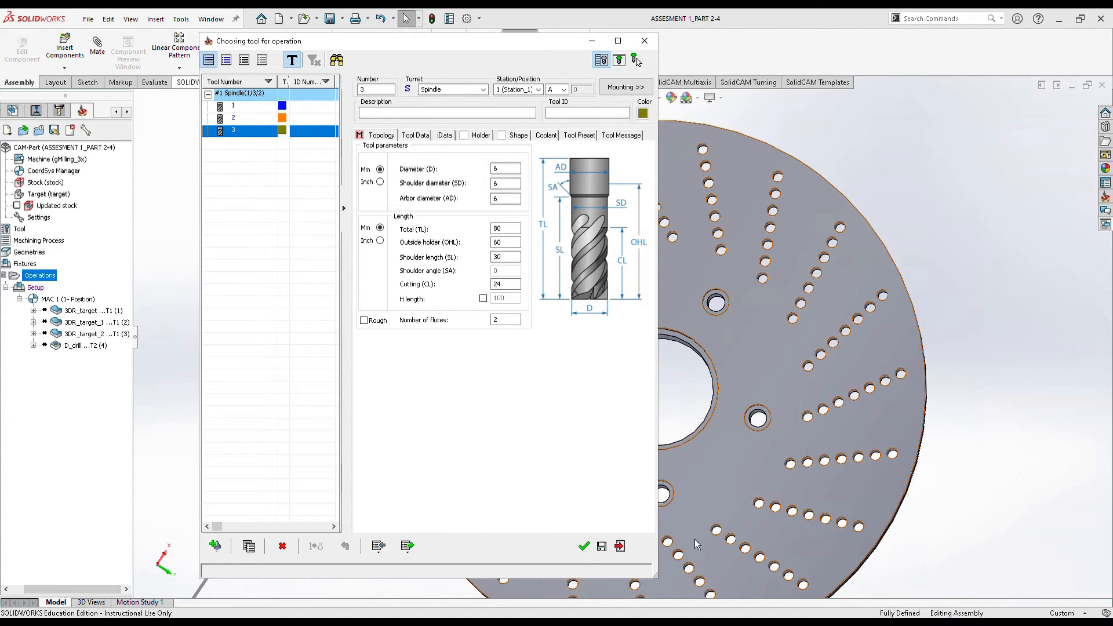
{"action": "left_click", "coordinate": [584, 545]}
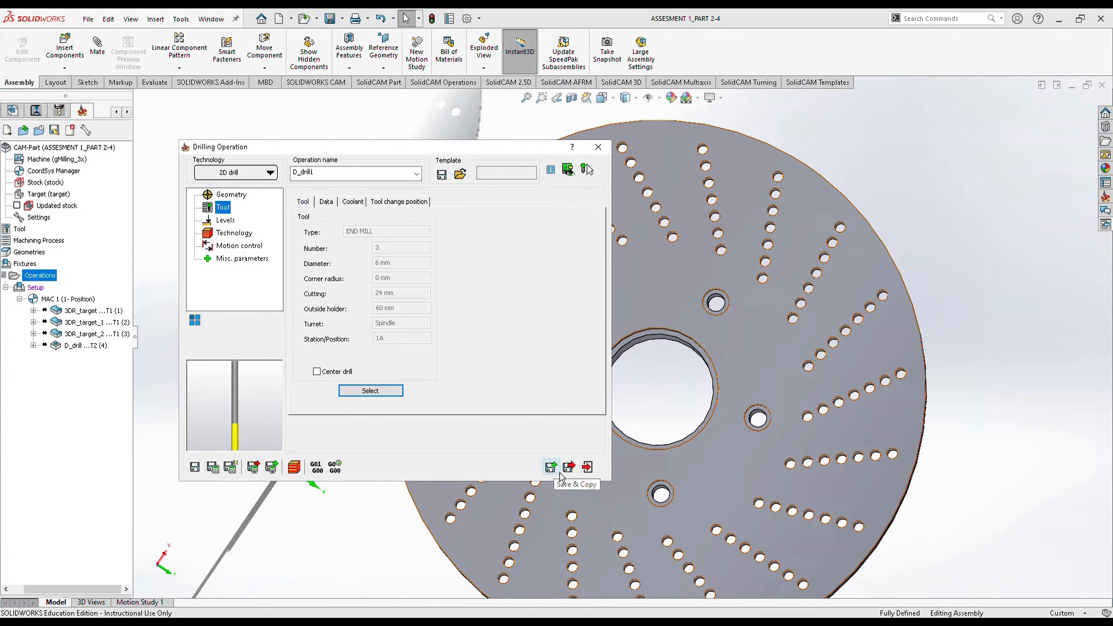
{"action": "left_click", "coordinate": [588, 466]}
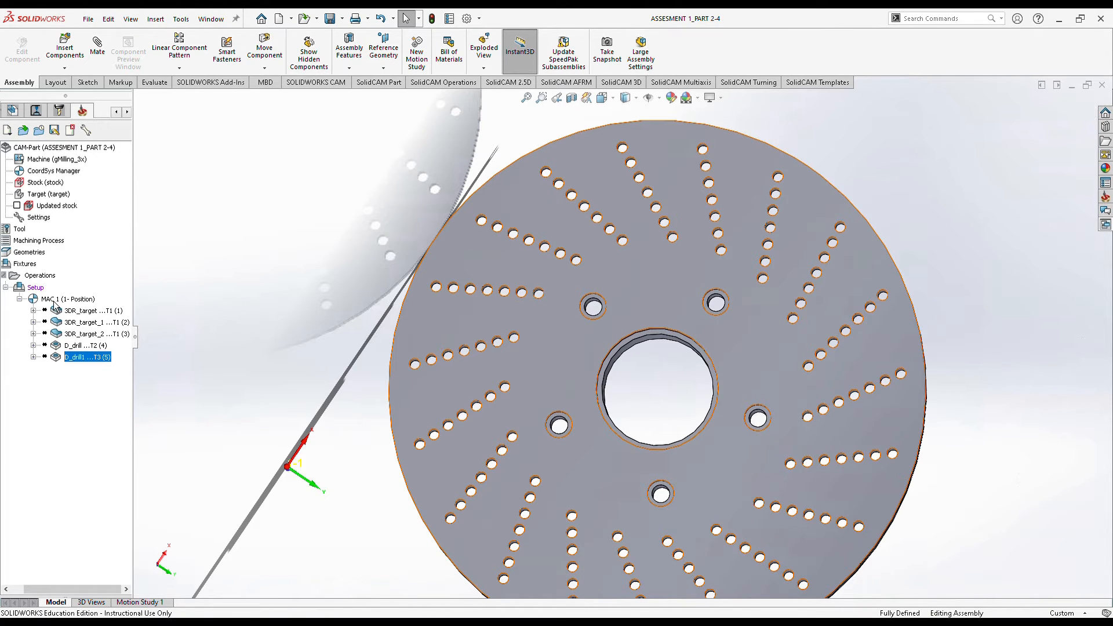
{"action": "middle_click_drag", "start_coordinate": [638, 374], "coordinate": [624, 294]}
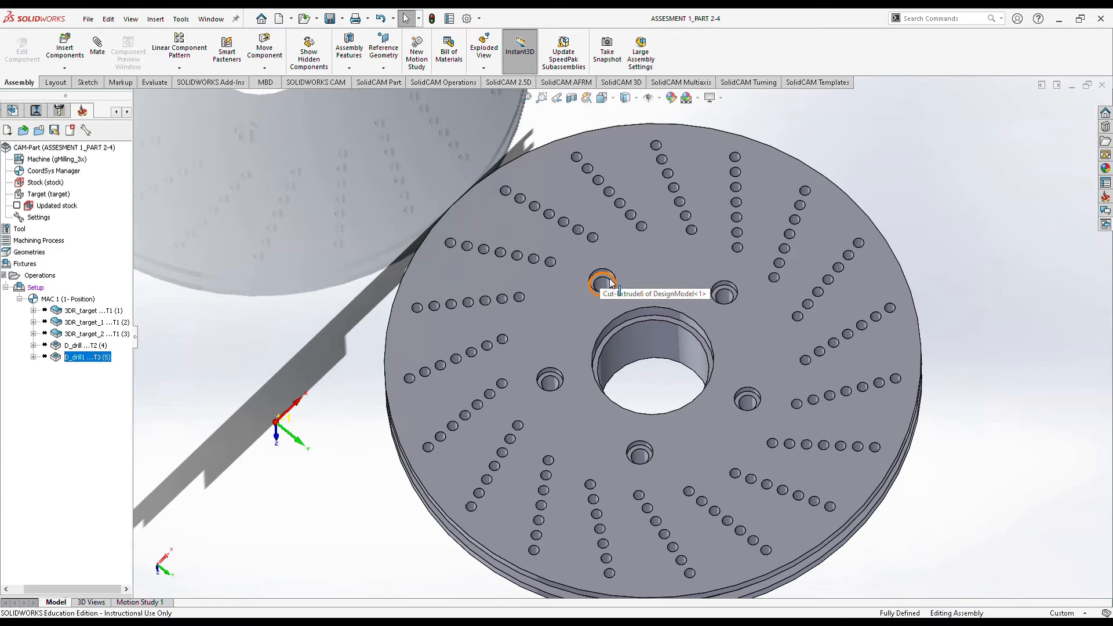
Add a machine setup at the end and define a new clamping fixture from the disc's top face.
{"action": "right_click", "coordinate": [40, 276]}
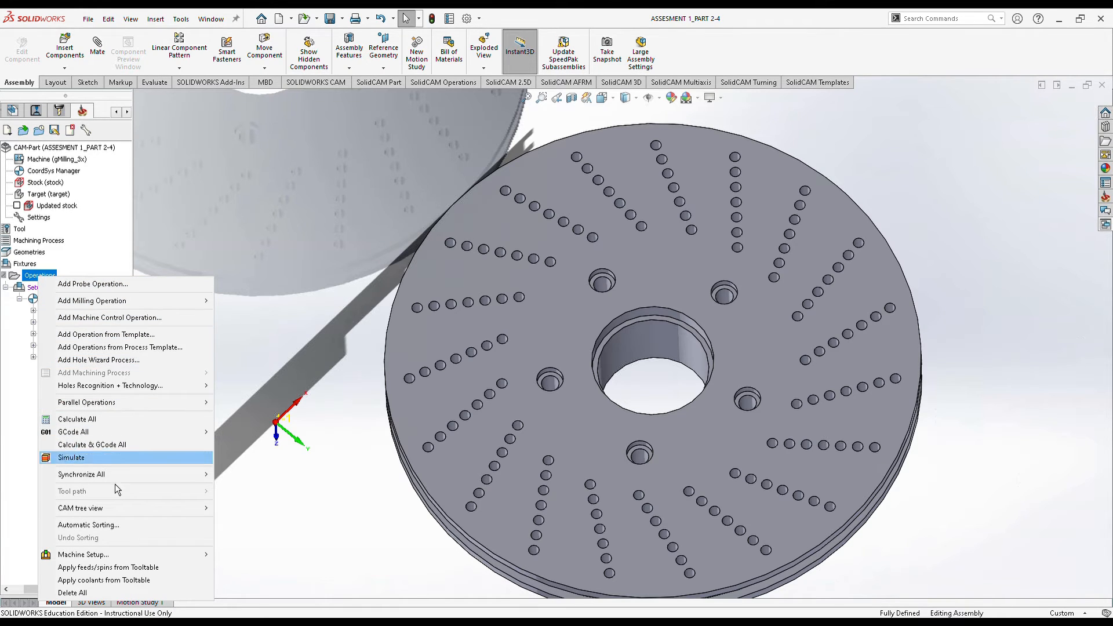
{"action": "mouse_move", "coordinate": [192, 560]}
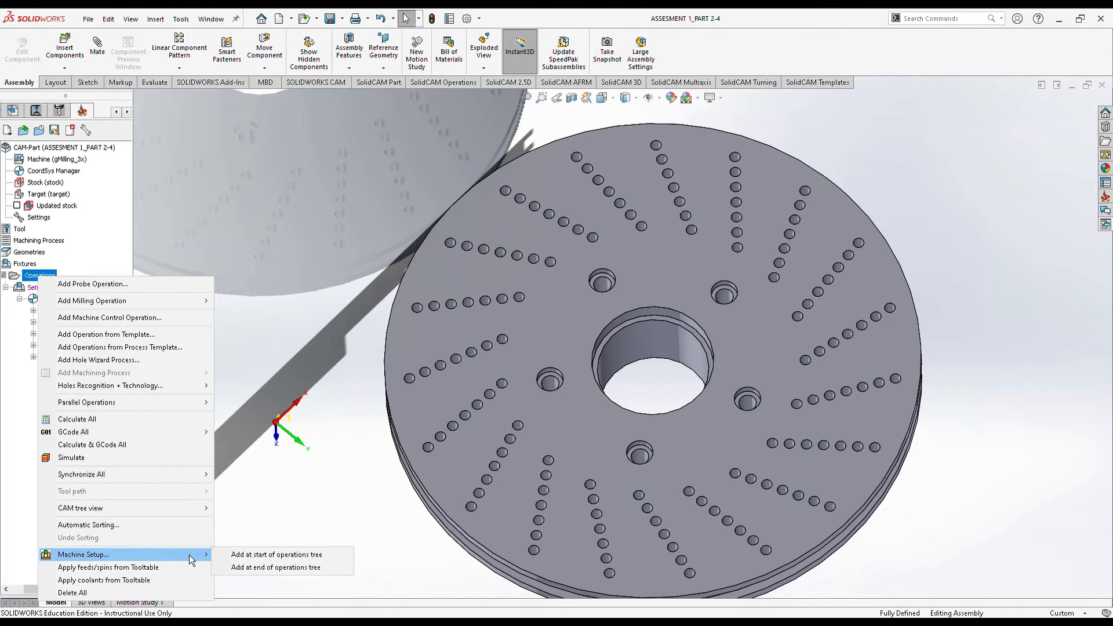
{"action": "left_click", "coordinate": [268, 568]}
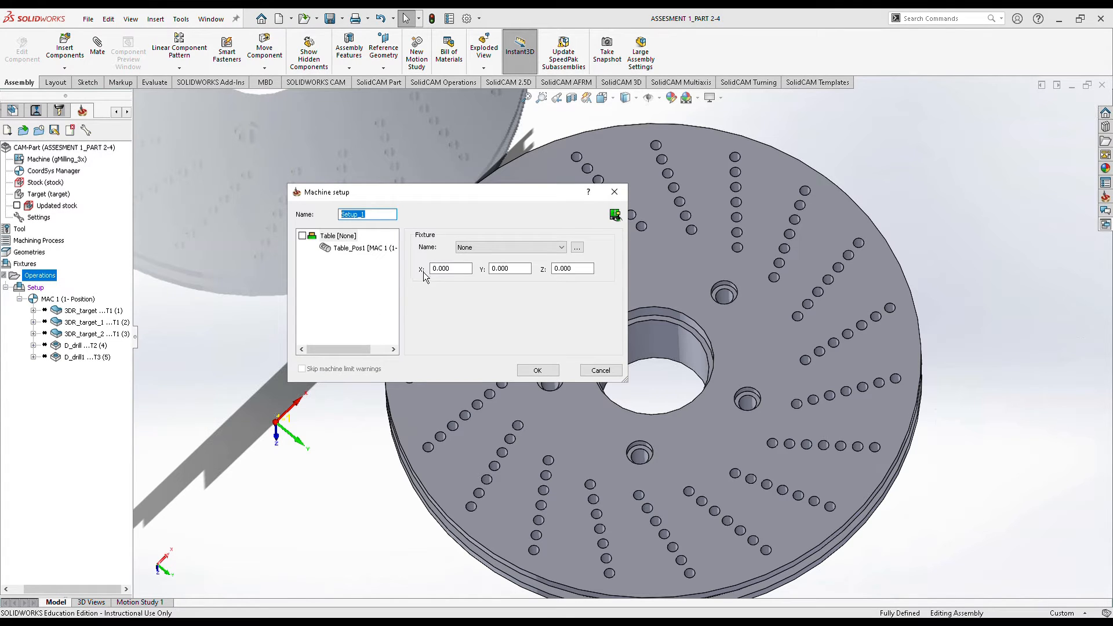
{"action": "left_click", "coordinate": [581, 254]}
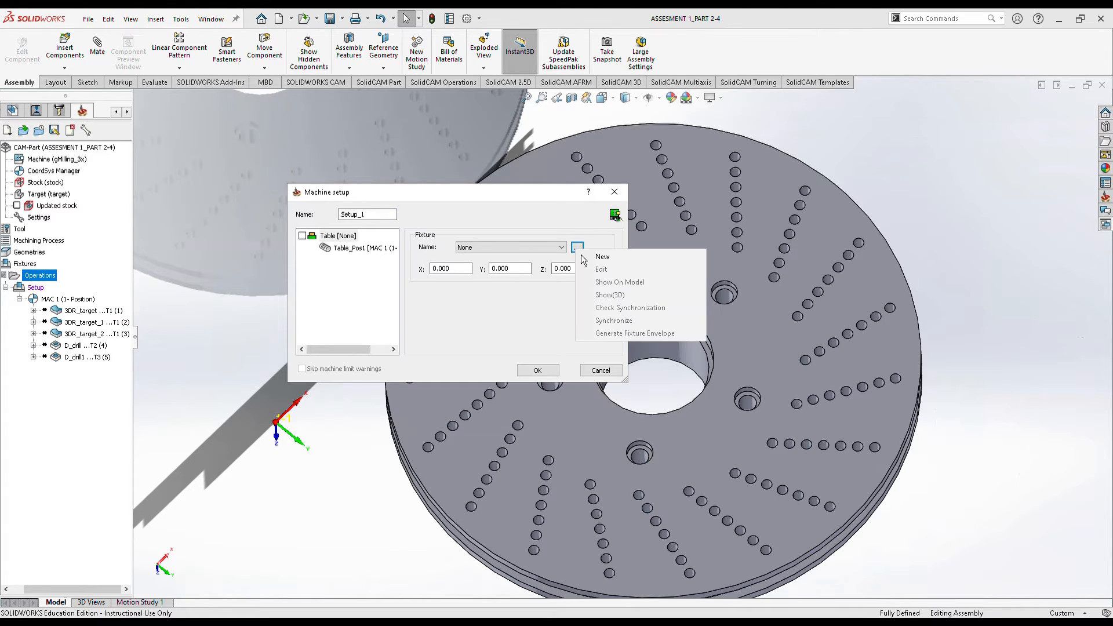
{"action": "left_click", "coordinate": [593, 258]}
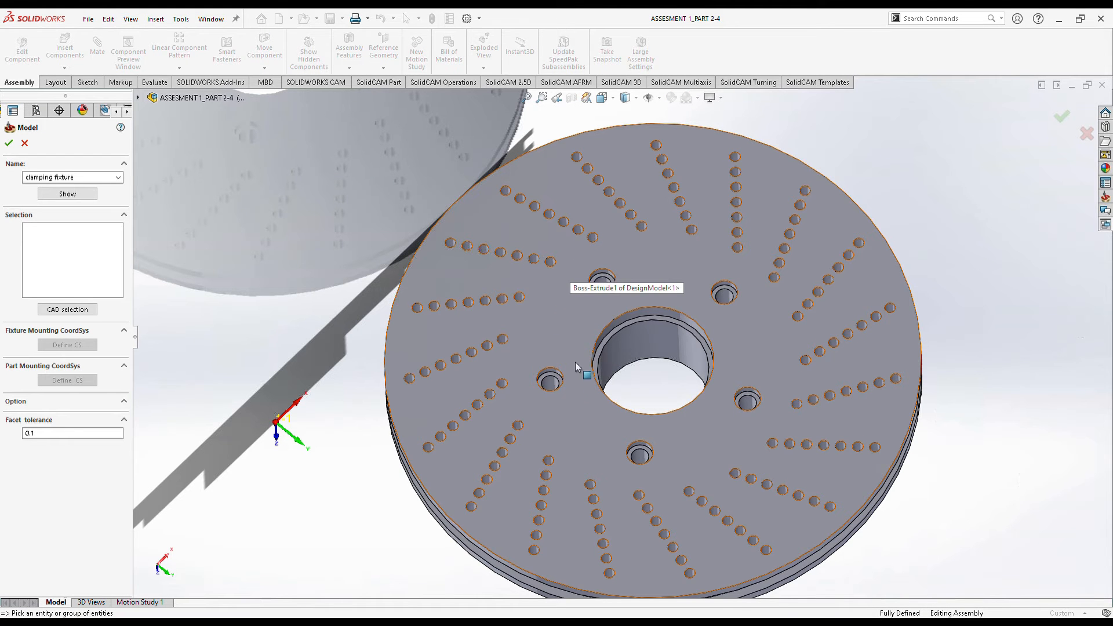
{"action": "middle_click_drag", "start_coordinate": [548, 403], "coordinate": [555, 342]}
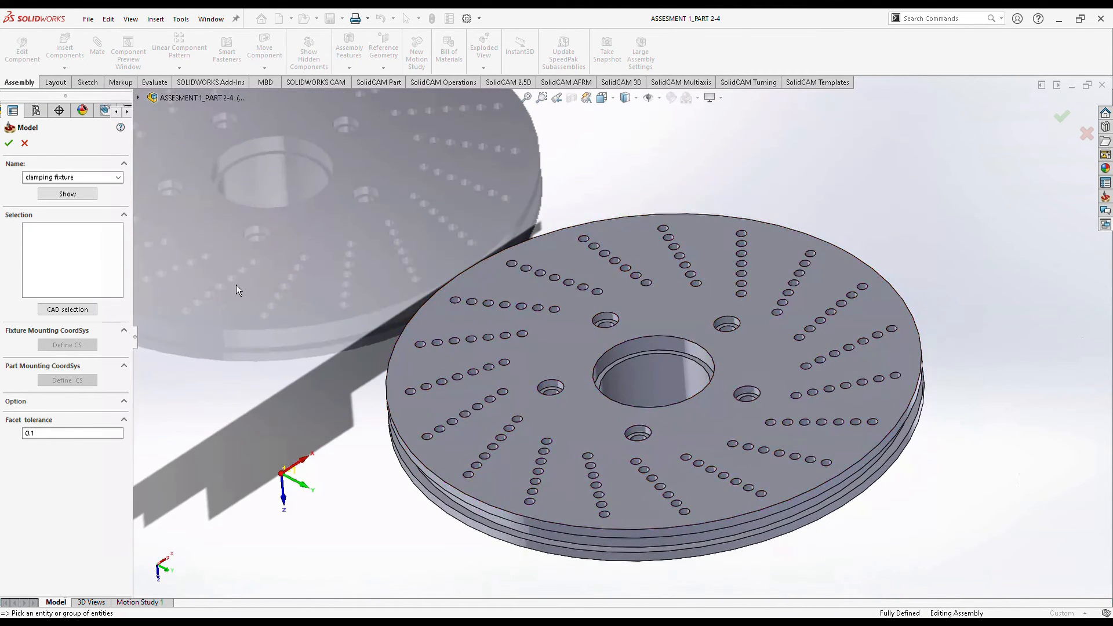
{"action": "left_click", "coordinate": [583, 330]}
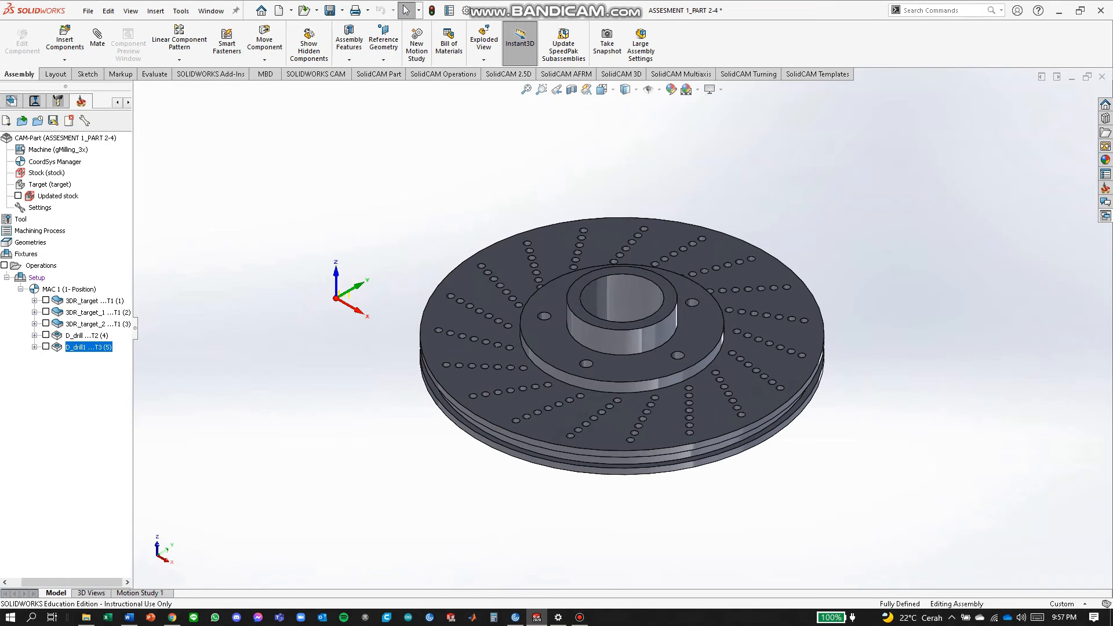
Add a machine setup at the end and choose New for its Home coordinate system.
{"action": "right_click", "coordinate": [36, 277]}
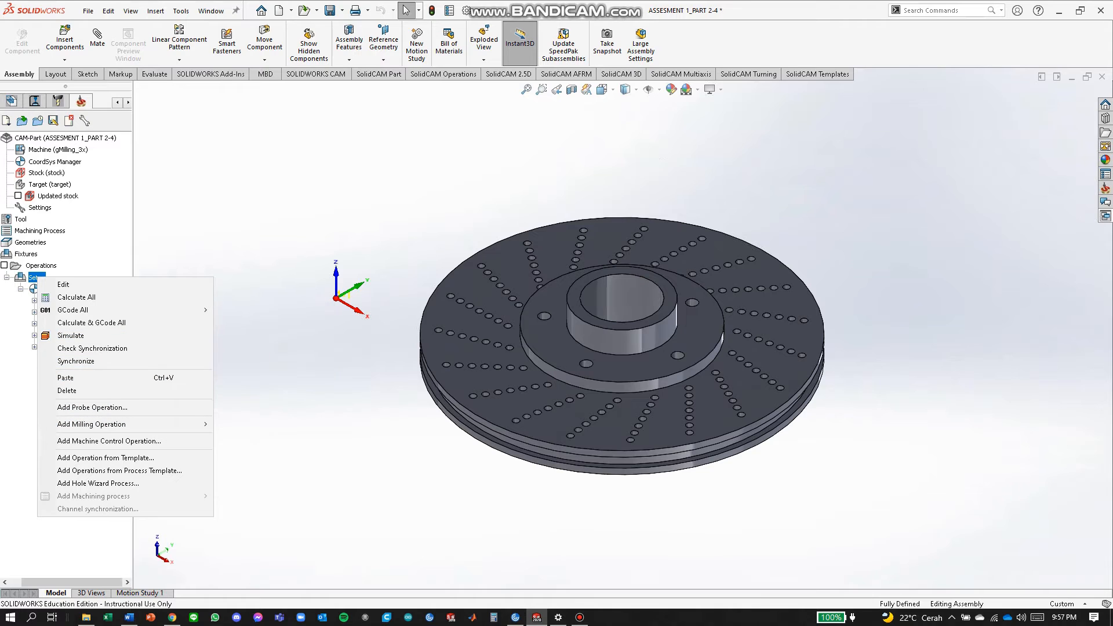
{"action": "key", "text": "Escape"}
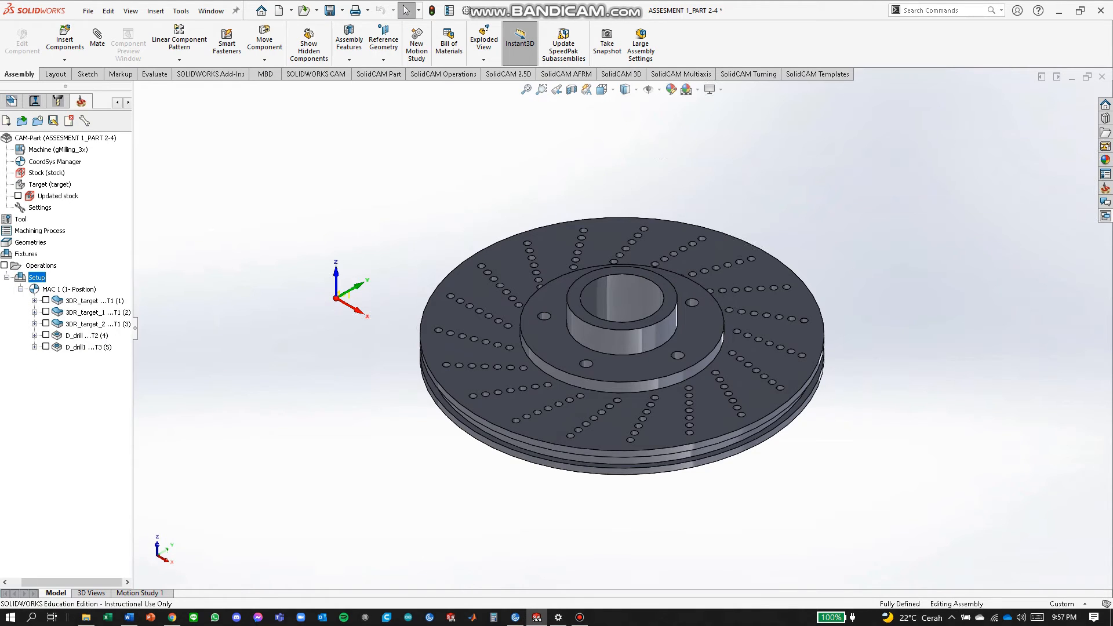
{"action": "right_click", "coordinate": [51, 264]}
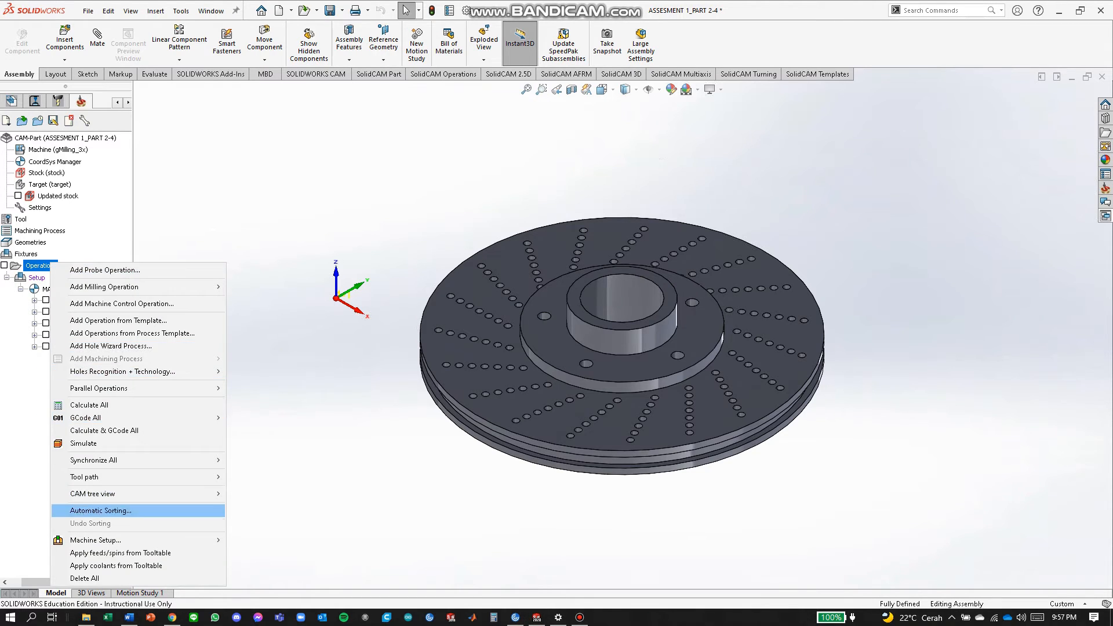
{"action": "mouse_move", "coordinate": [95, 540]}
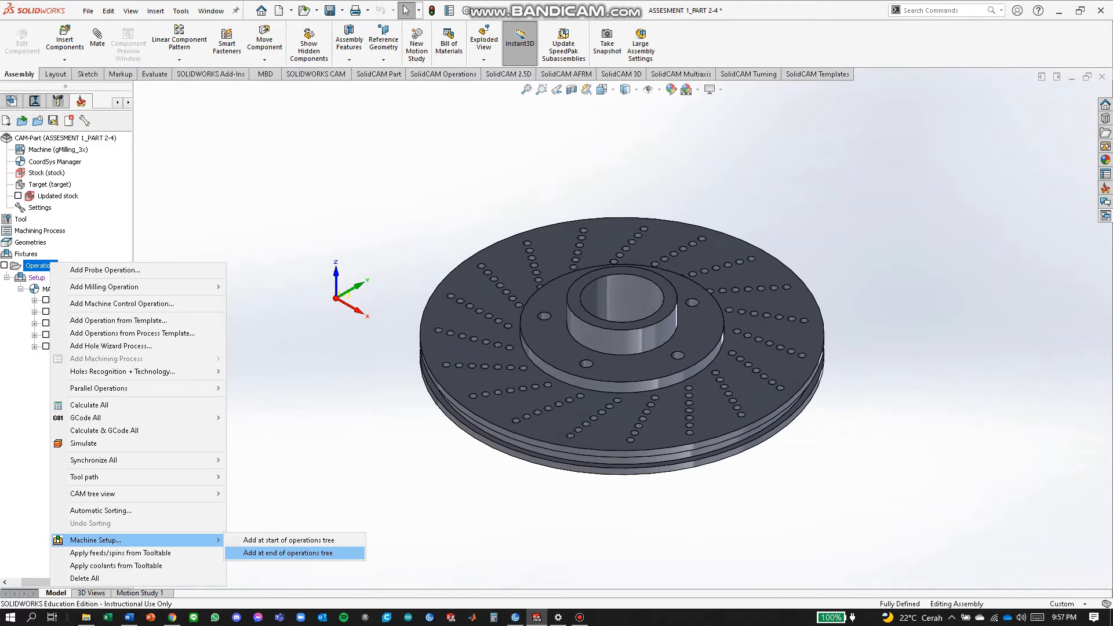
{"action": "key", "text": "Return"}
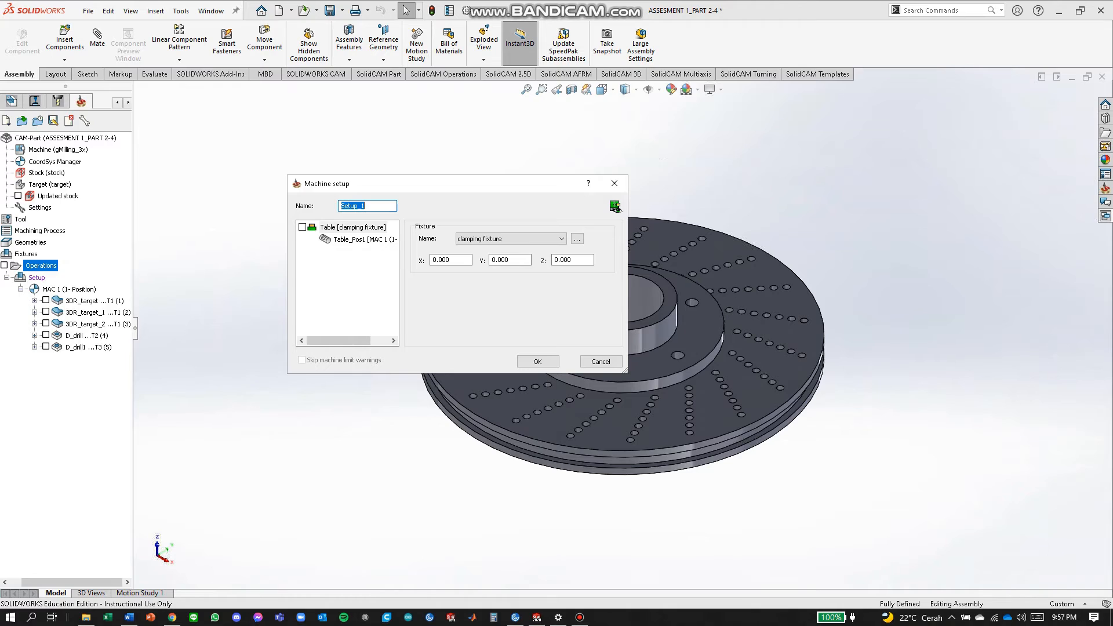
{"action": "left_click", "coordinate": [357, 239]}
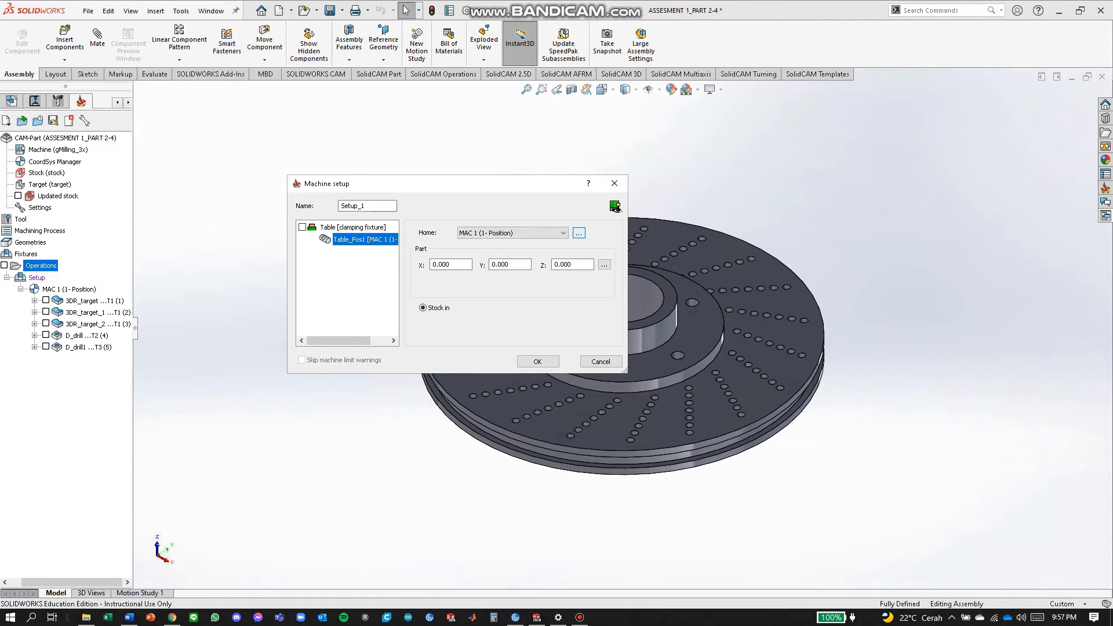
{"action": "left_click", "coordinate": [579, 233]}
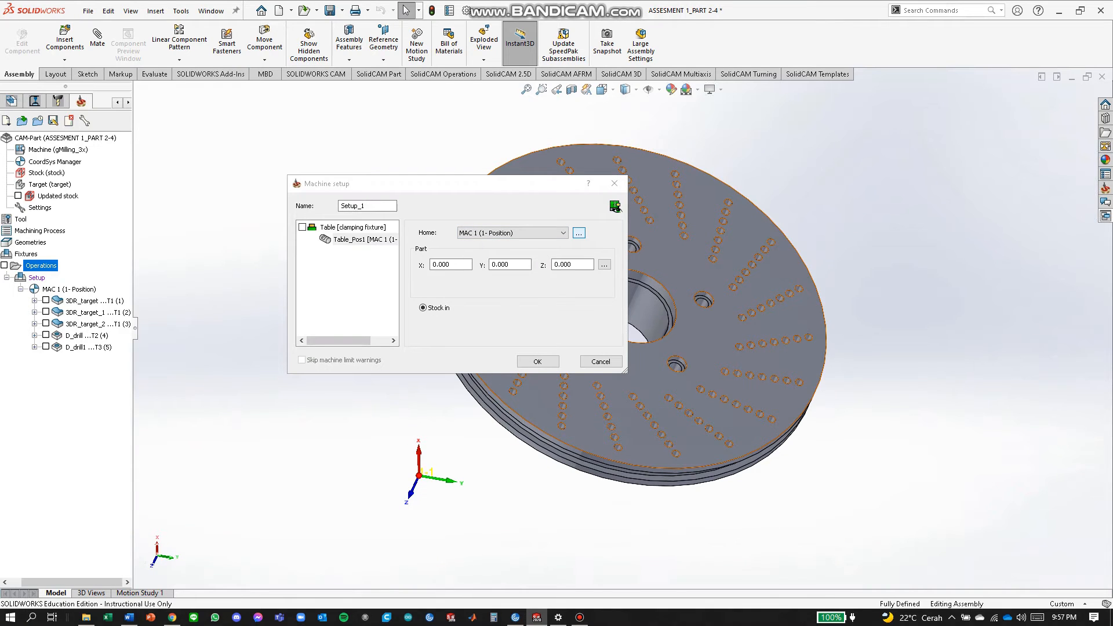
{"action": "left_click", "coordinate": [579, 232]}
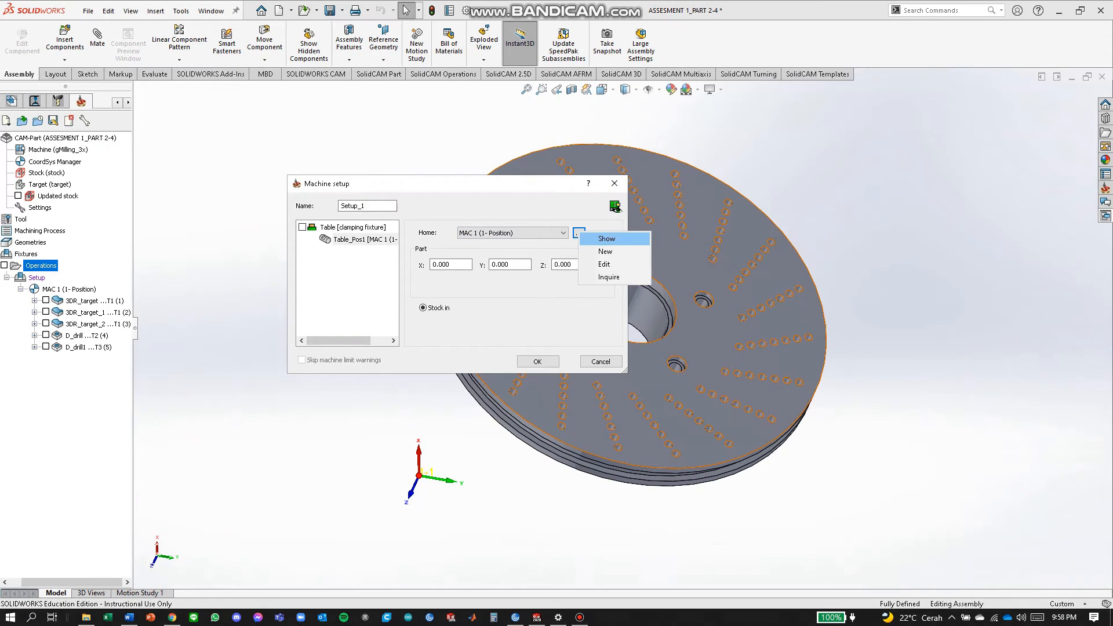
{"action": "left_click", "coordinate": [605, 251]}
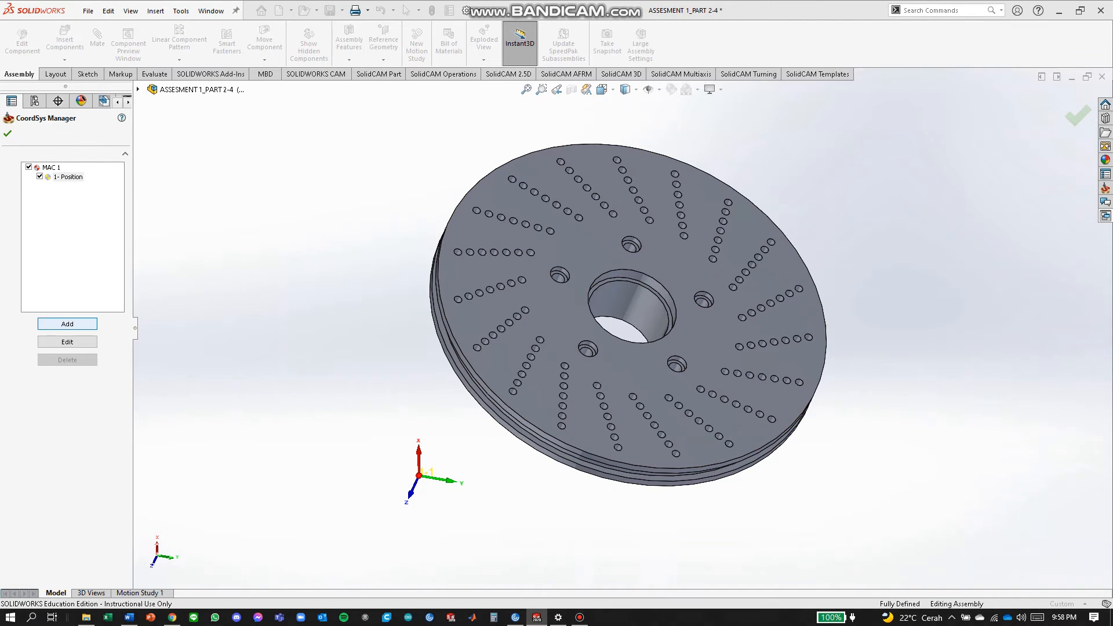
Add coordinate system MAC 2 on the disc's opposite face and accept it as home.
{"action": "left_click", "coordinate": [65, 324]}
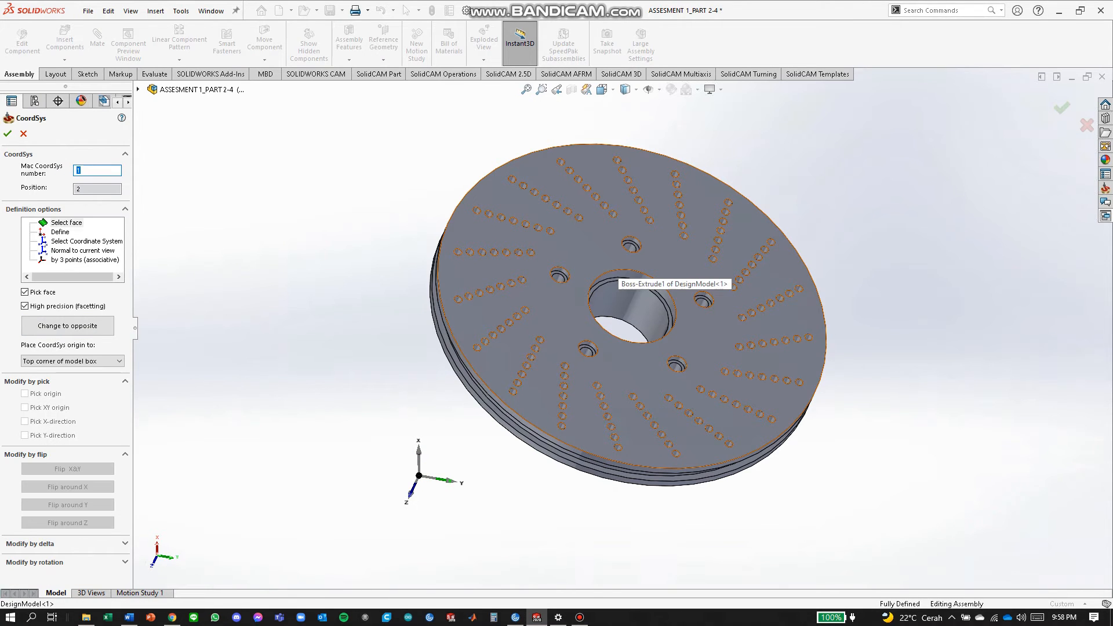
{"action": "left_click", "coordinate": [627, 219]}
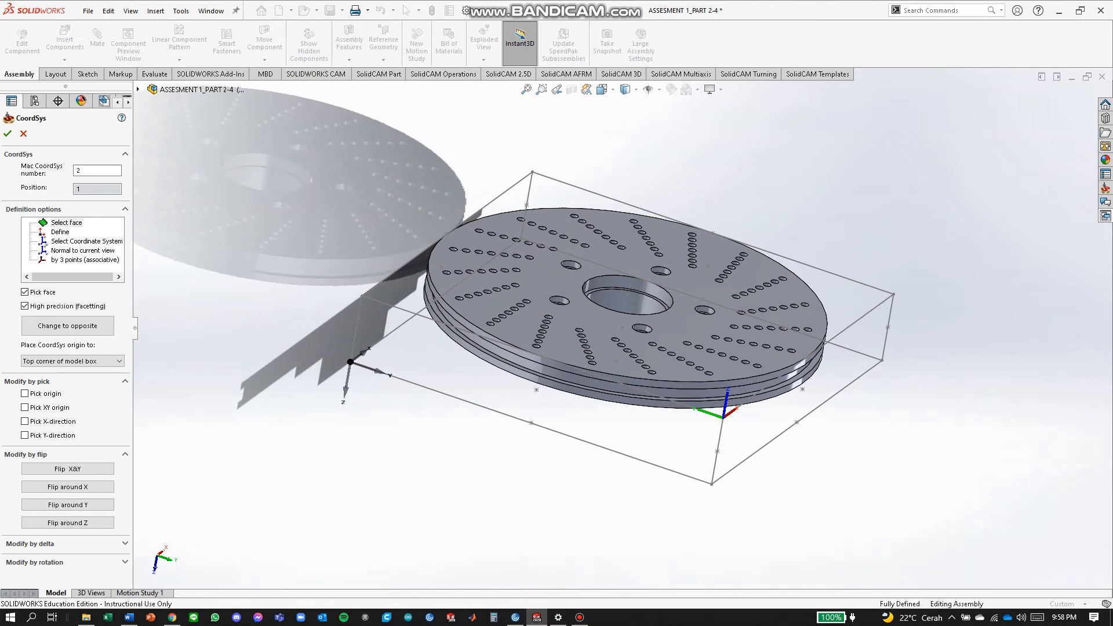
{"action": "left_click", "coordinate": [7, 133]}
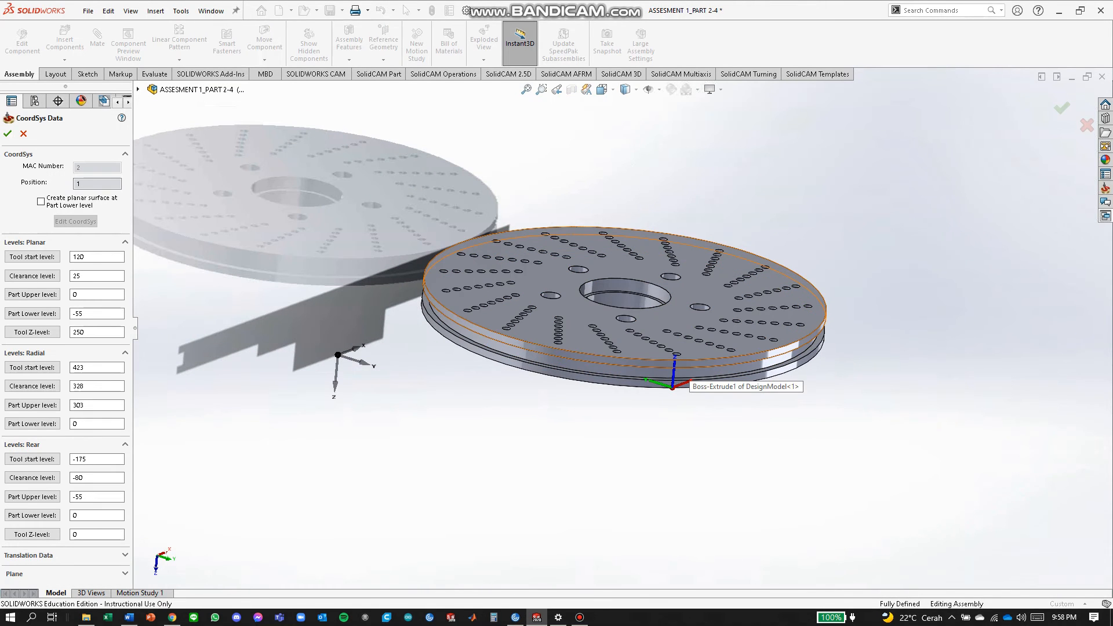
{"action": "left_click", "coordinate": [8, 133]}
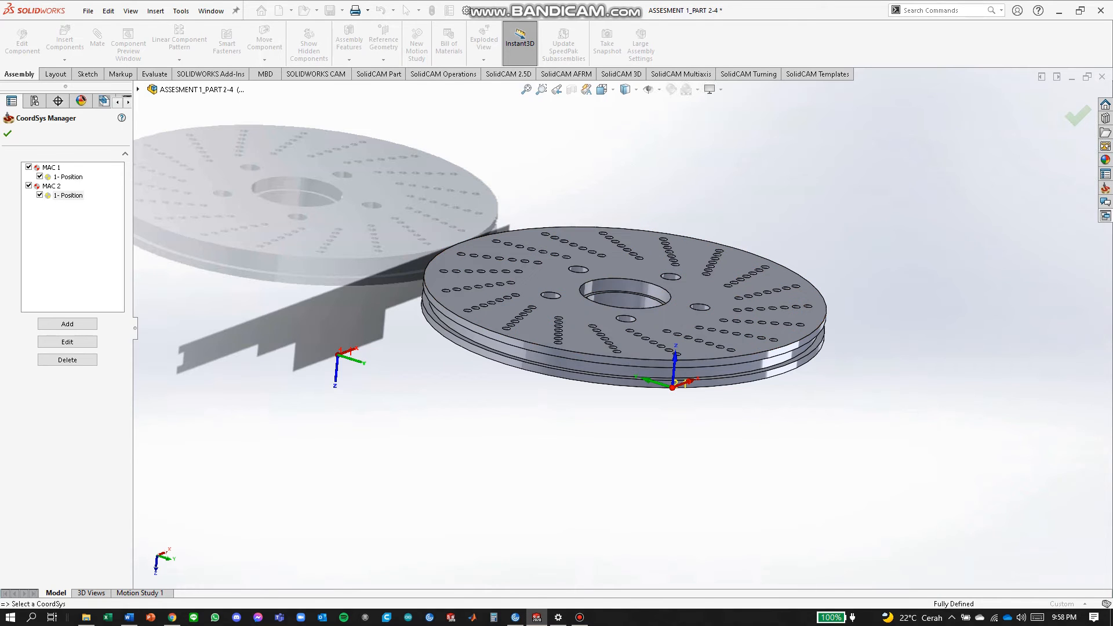
{"action": "left_click", "coordinate": [7, 134]}
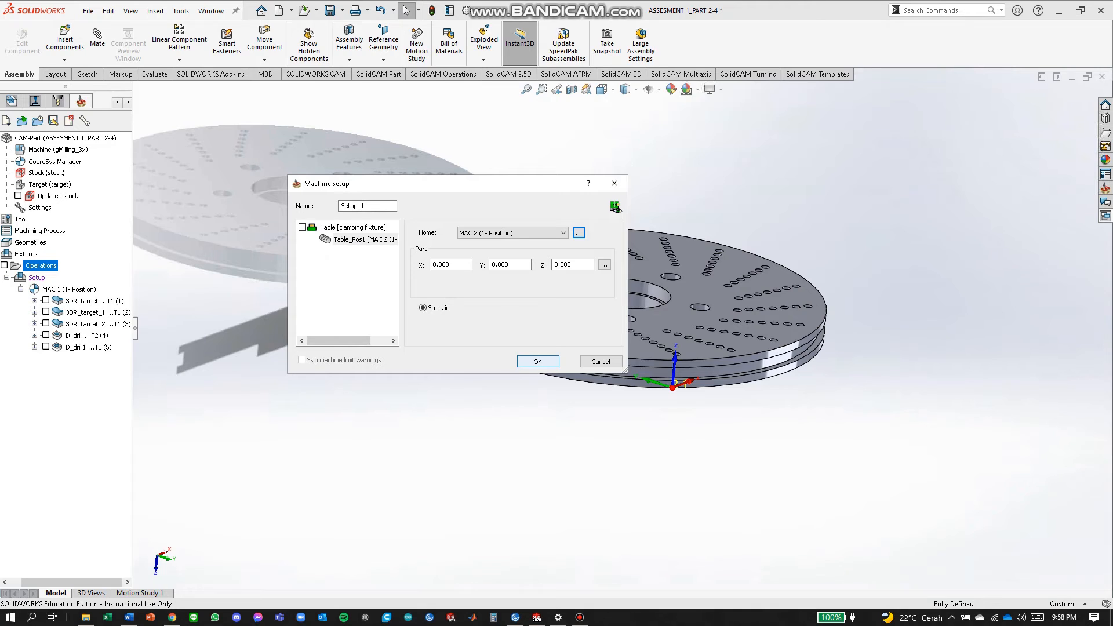
Confirm the second setup, then add a 3D Milling operation under Setup_1.
{"action": "key", "text": "Return"}
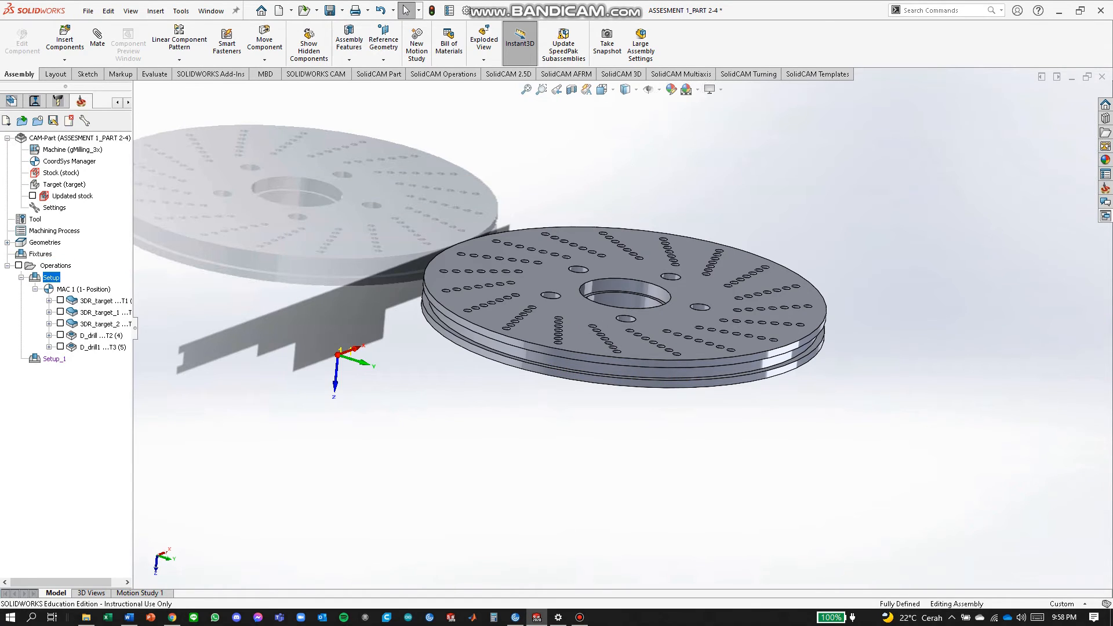
{"action": "right_click", "coordinate": [55, 359]}
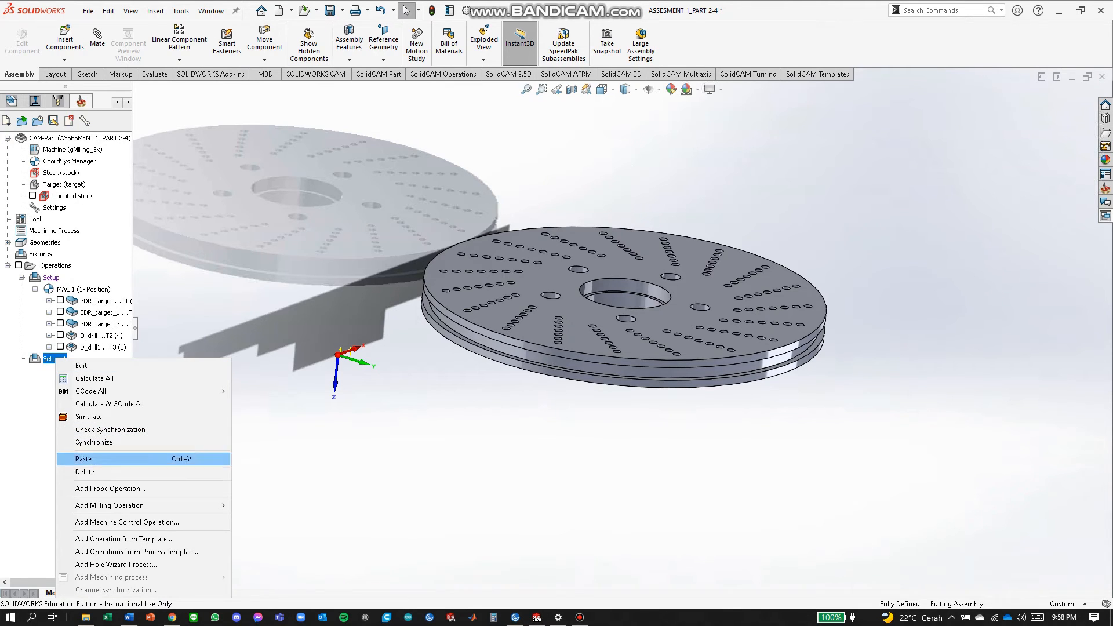
{"action": "mouse_move", "coordinate": [145, 505]}
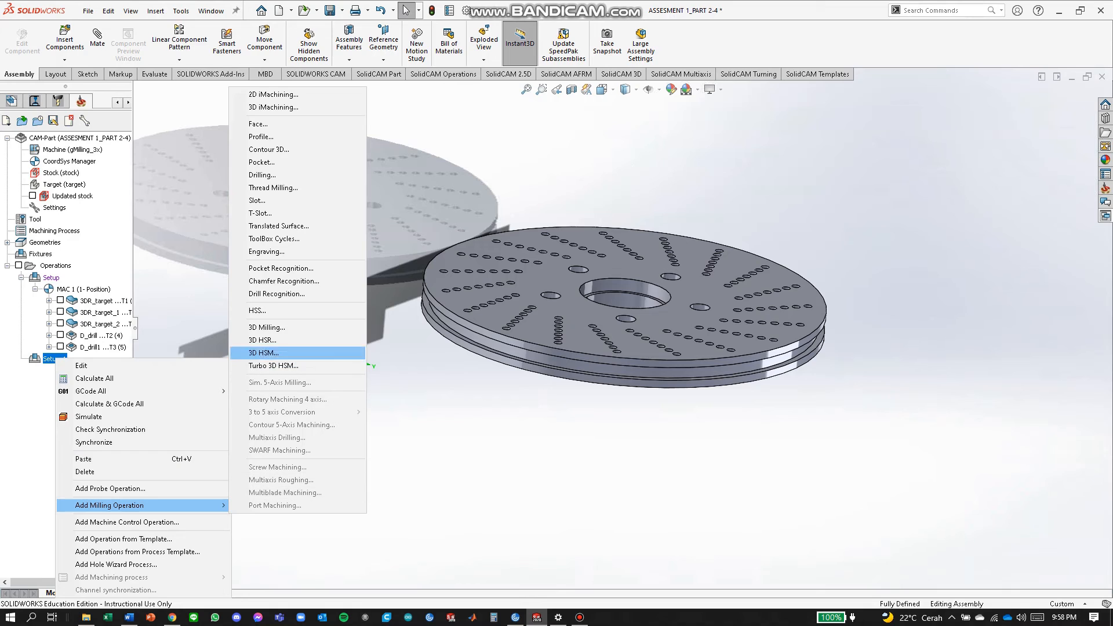
{"action": "left_click", "coordinate": [267, 327]}
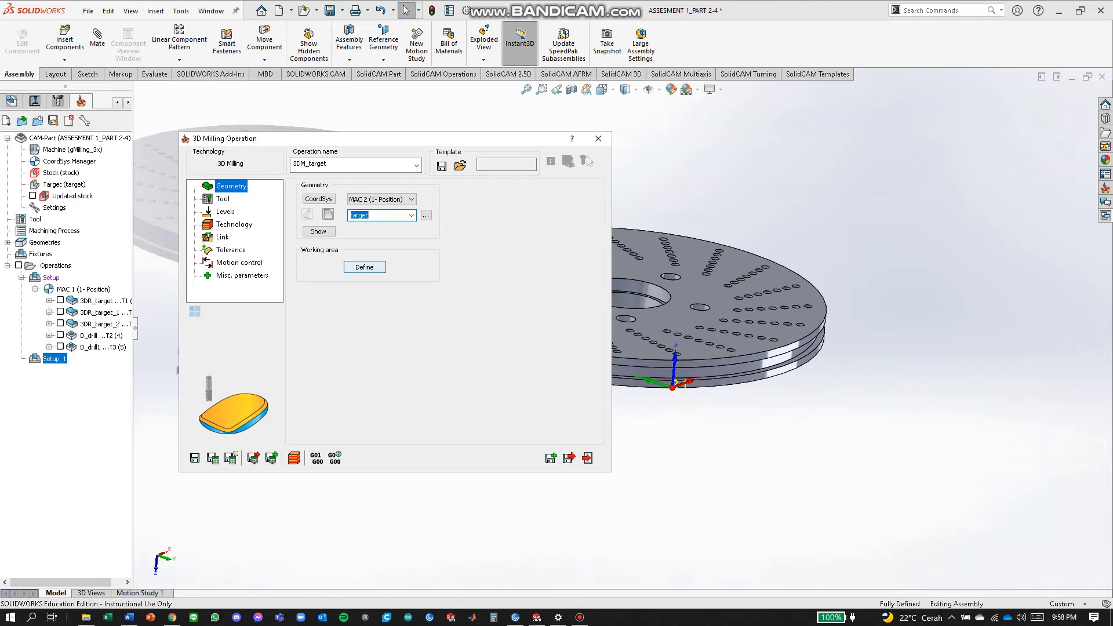
Limit the working area to the centre hole's circular edge chain.
{"action": "left_click", "coordinate": [365, 267]}
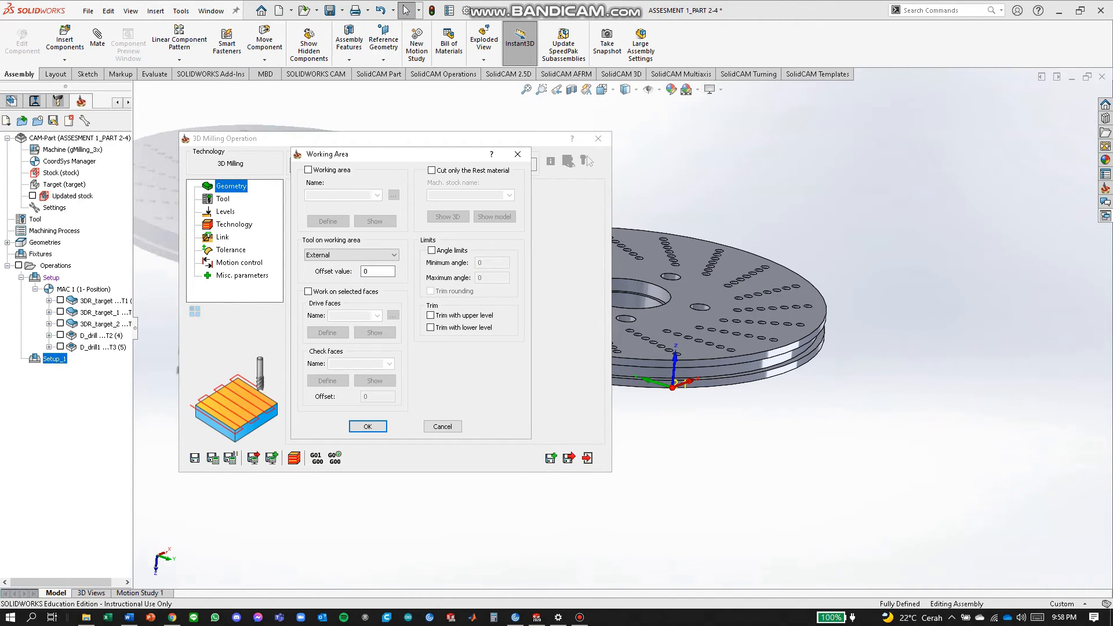
{"action": "left_click", "coordinate": [308, 169]}
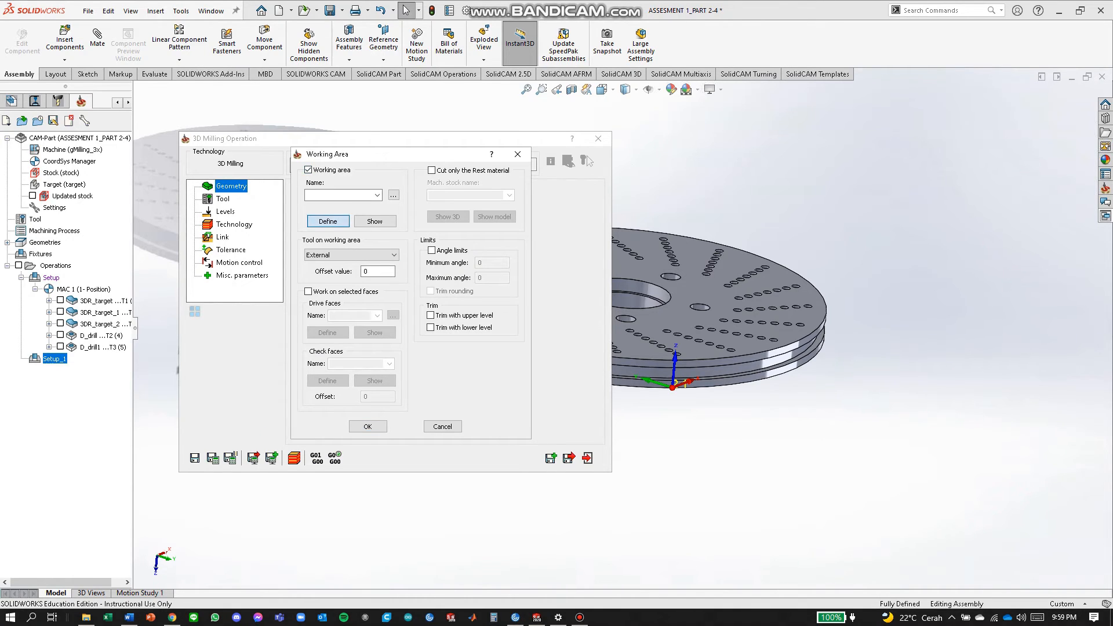
{"action": "left_click", "coordinate": [328, 220]}
{"action": "scroll", "coordinate": [644, 289], "scroll_direction": "down", "scroll_amount": 4}
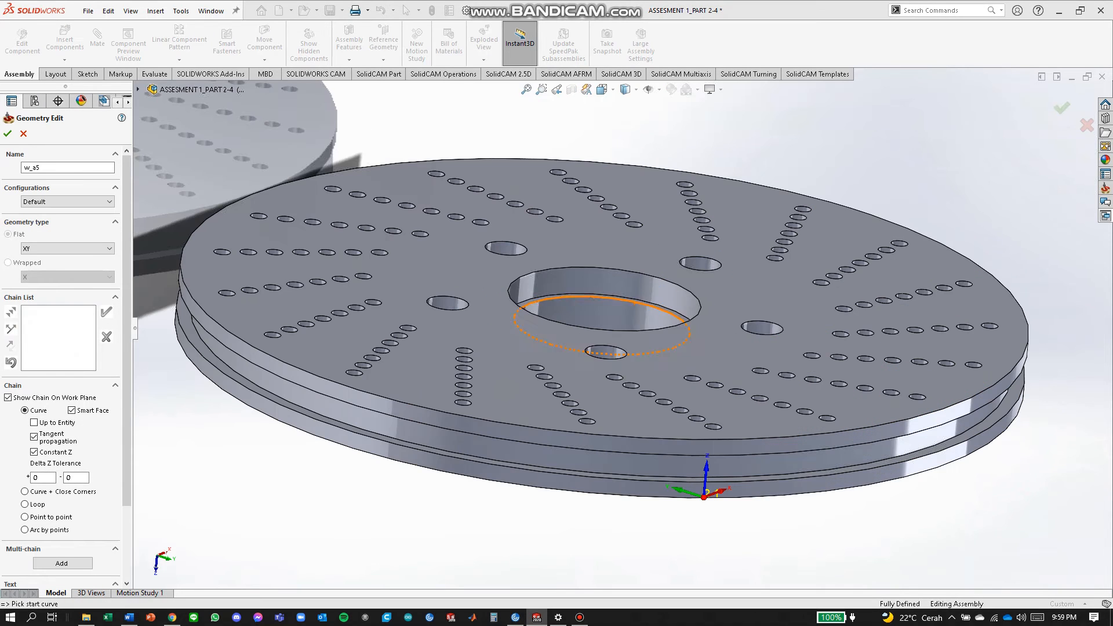
{"action": "scroll", "coordinate": [623, 284], "scroll_direction": "down", "scroll_amount": 1}
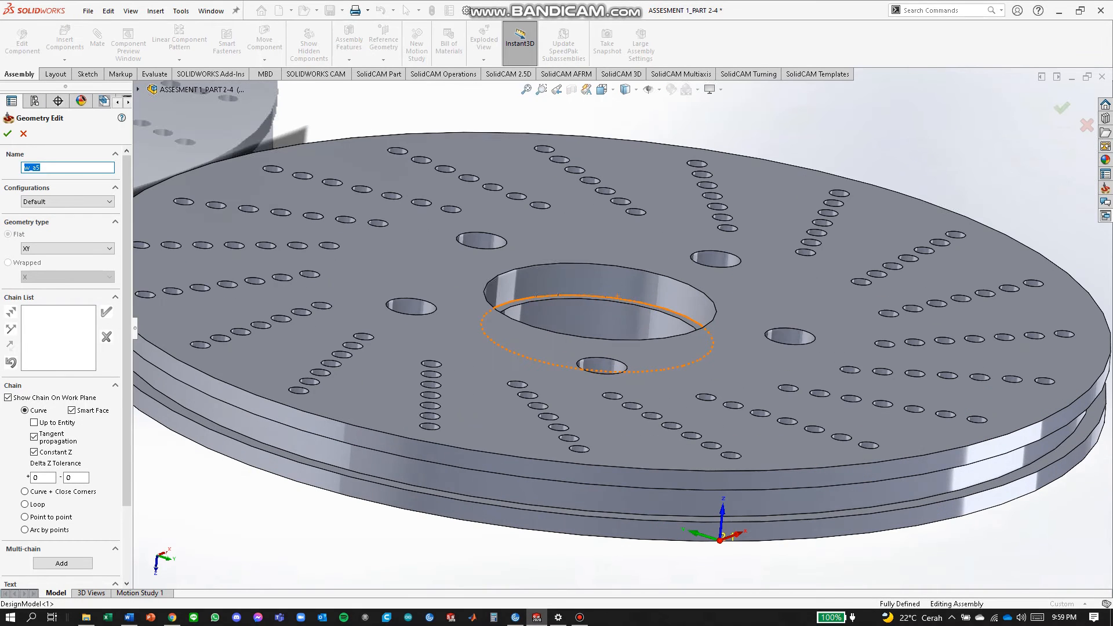
{"action": "left_click", "coordinate": [581, 292]}
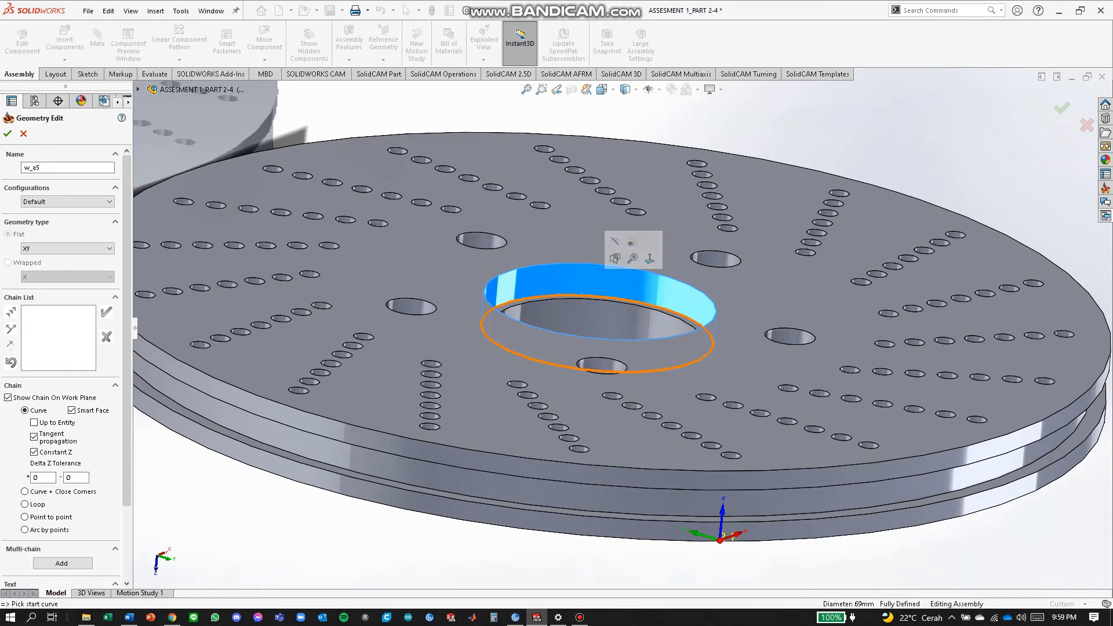
{"action": "left_click", "coordinate": [580, 295]}
{"action": "left_click", "coordinate": [298, 256]}
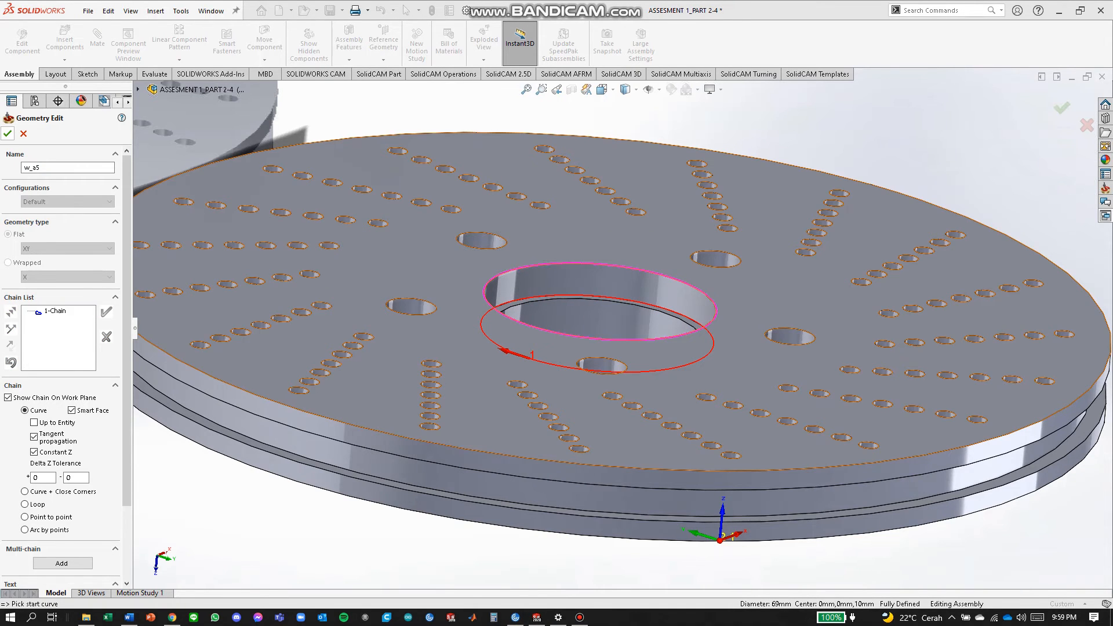
{"action": "left_click", "coordinate": [8, 133]}
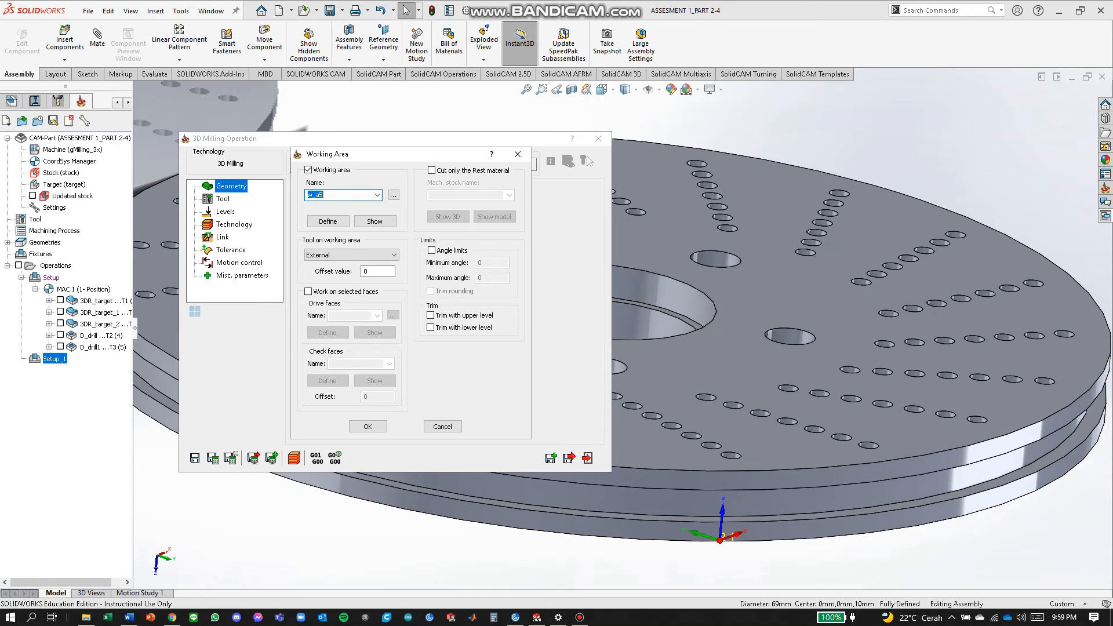
{"action": "left_click", "coordinate": [368, 426]}
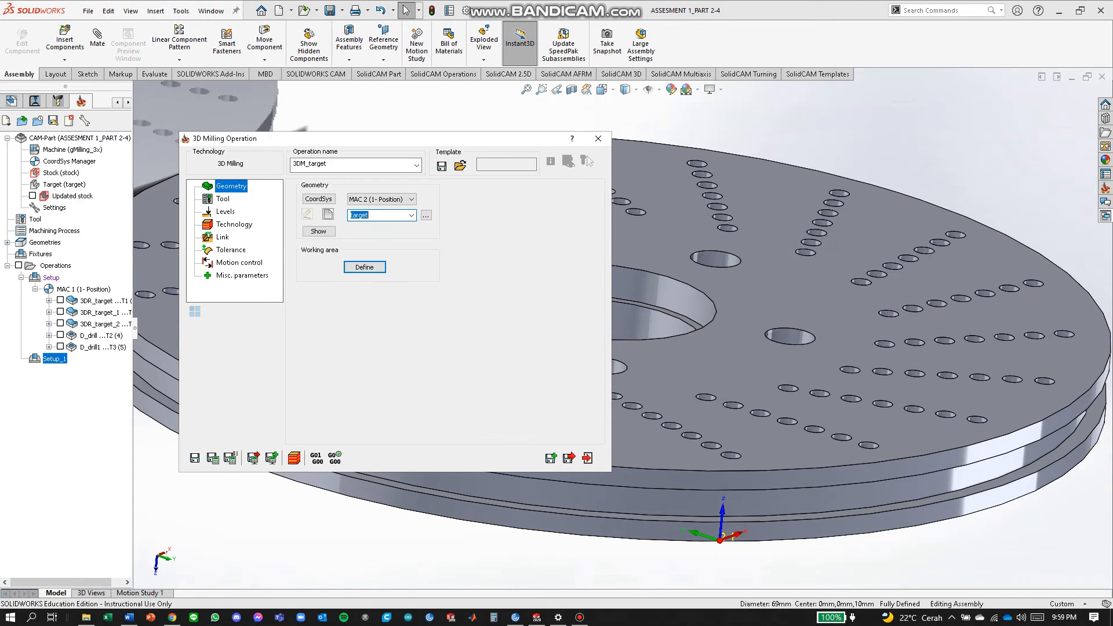
Select tool 1 and pick the lower milling level -10 from the hole edge.
{"action": "left_click", "coordinate": [222, 199]}
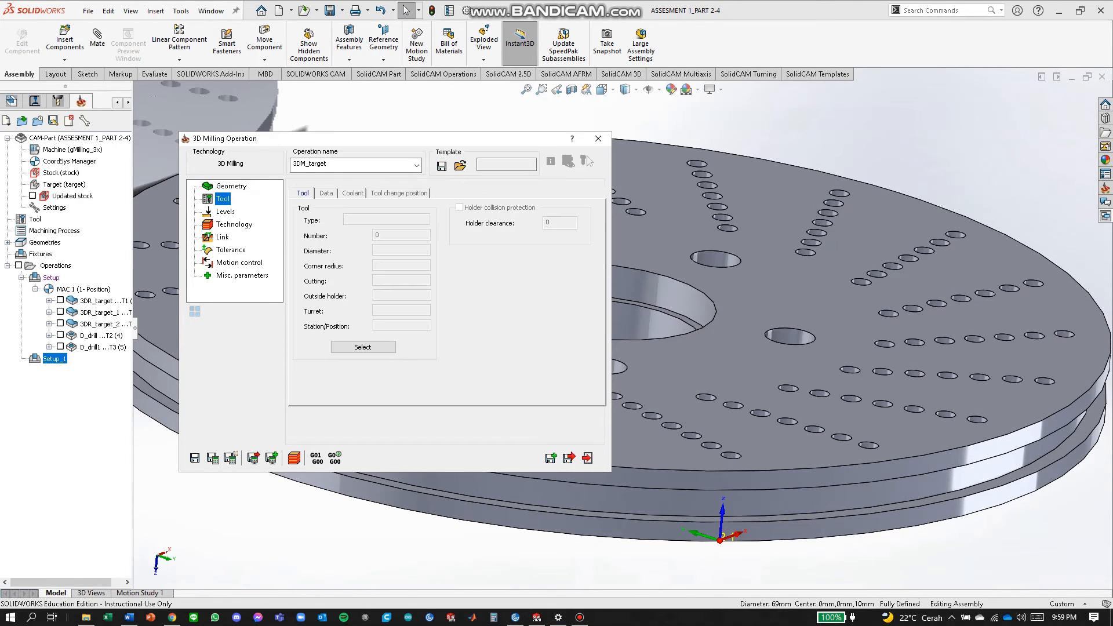
{"action": "left_click", "coordinate": [363, 347]}
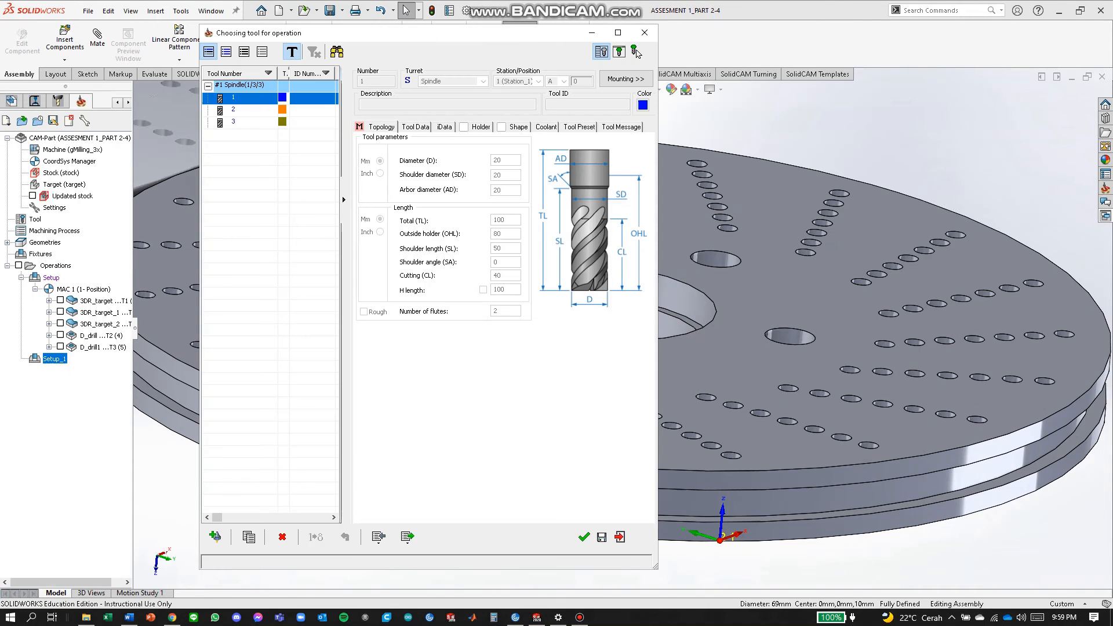
{"action": "left_click", "coordinate": [584, 537]}
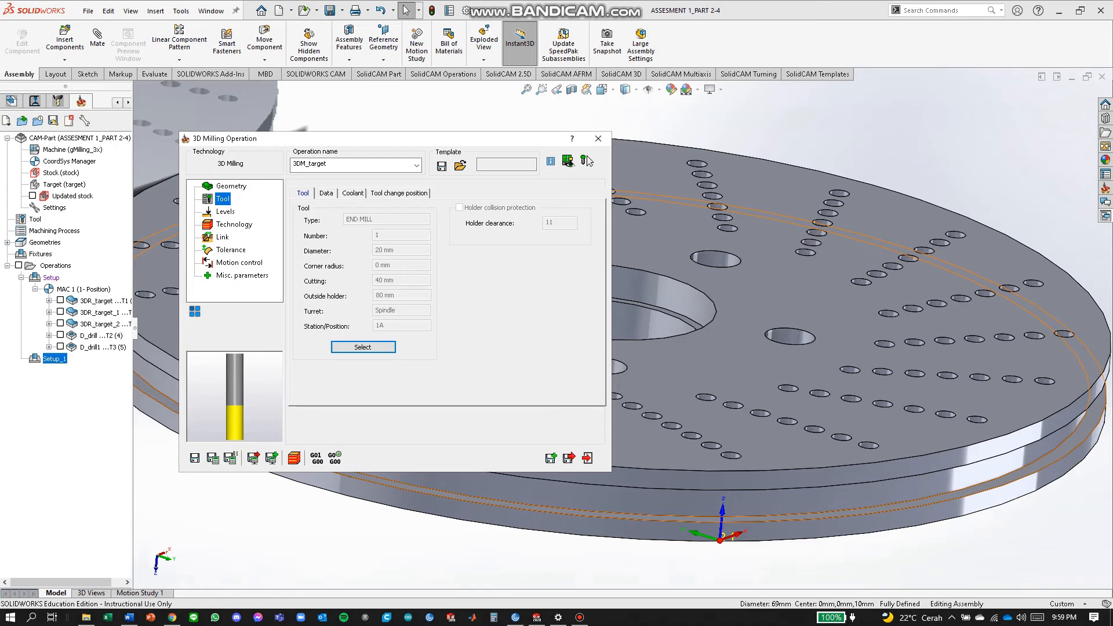
{"action": "left_click", "coordinate": [225, 211]}
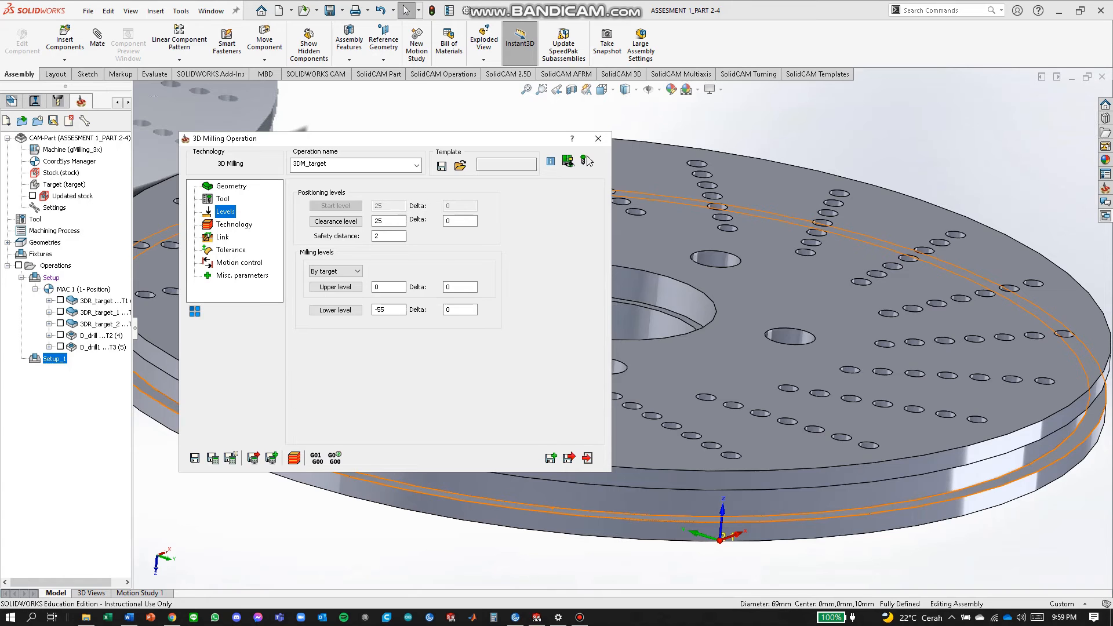
{"action": "left_click", "coordinate": [336, 310]}
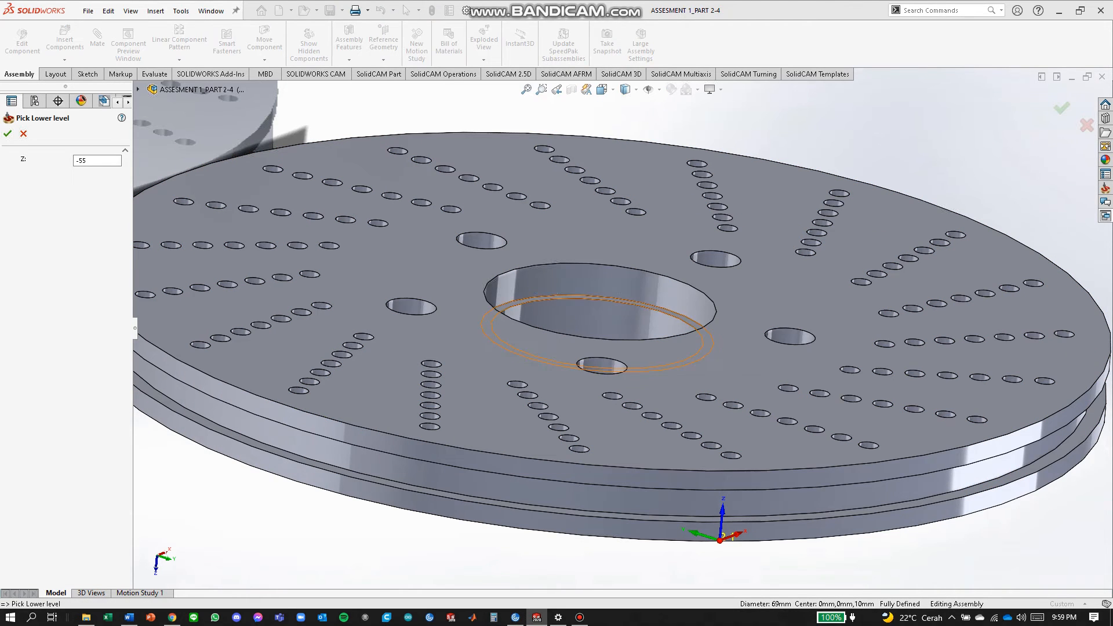
{"action": "left_click", "coordinate": [601, 300]}
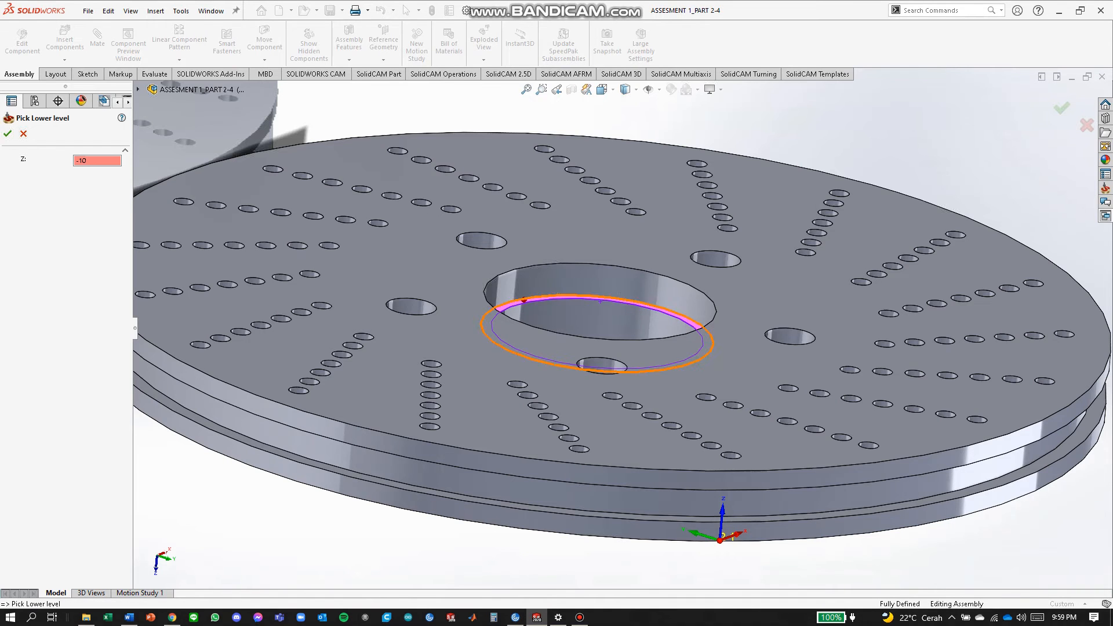
{"action": "left_click", "coordinate": [7, 134]}
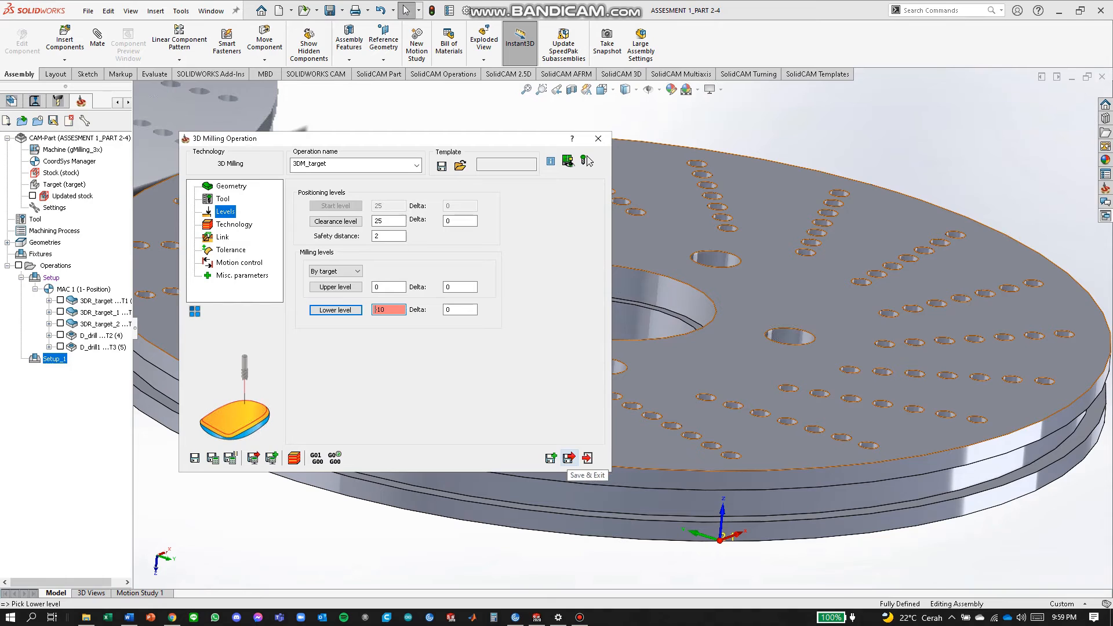
Set the roughing strategy to Contour and save the operation as 3DR_target_3.
{"action": "left_click", "coordinate": [569, 459]}
{"action": "key", "text": "Return"}
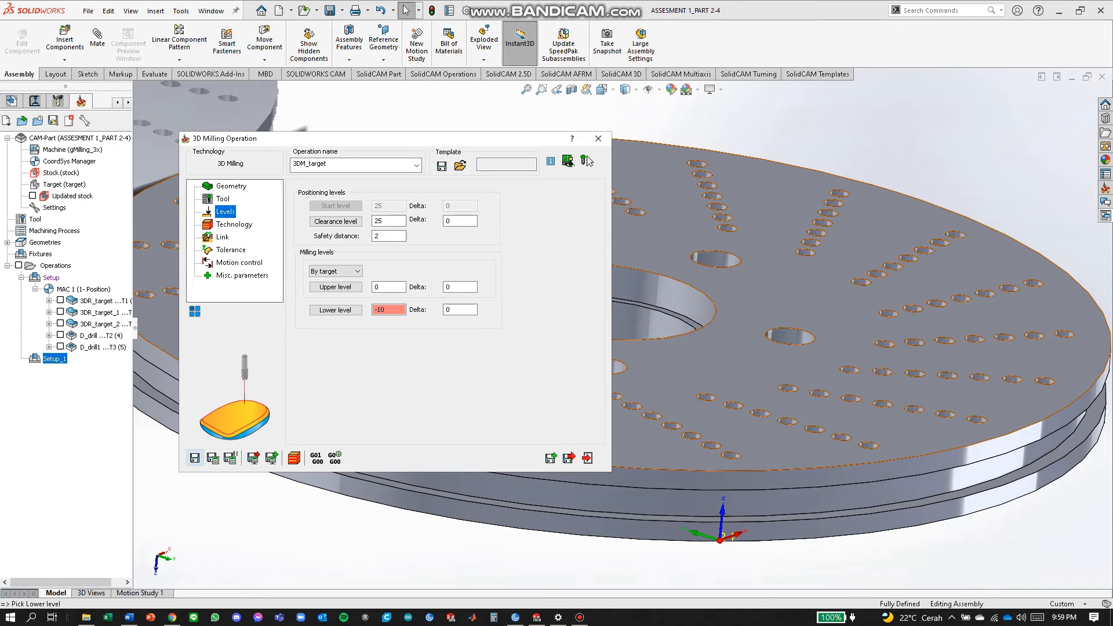
{"action": "left_click", "coordinate": [387, 214]}
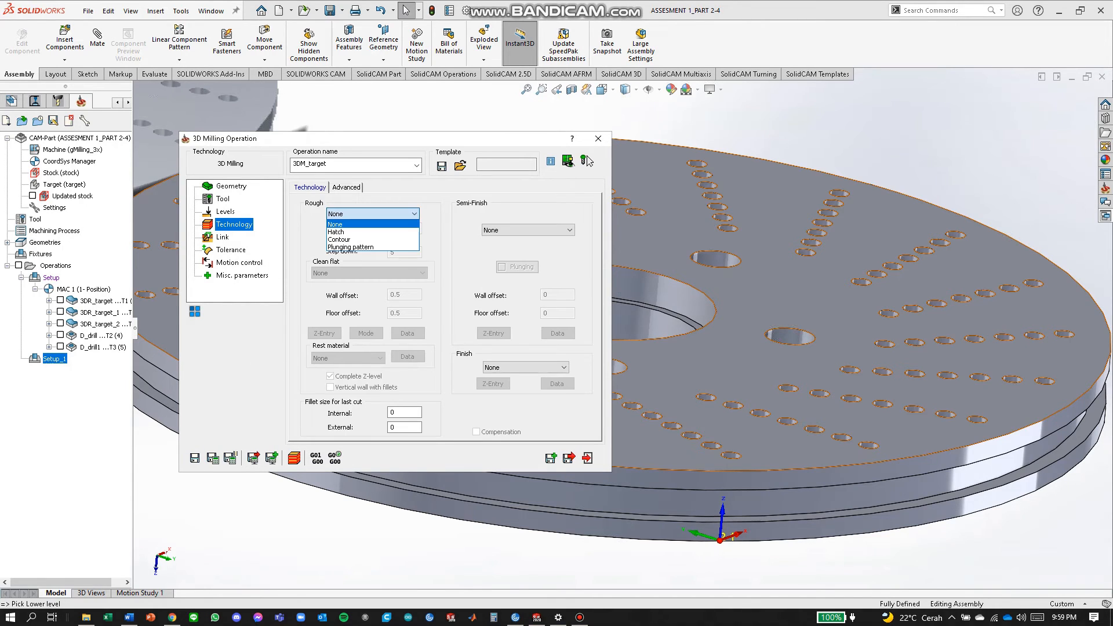
{"action": "left_click", "coordinate": [365, 241]}
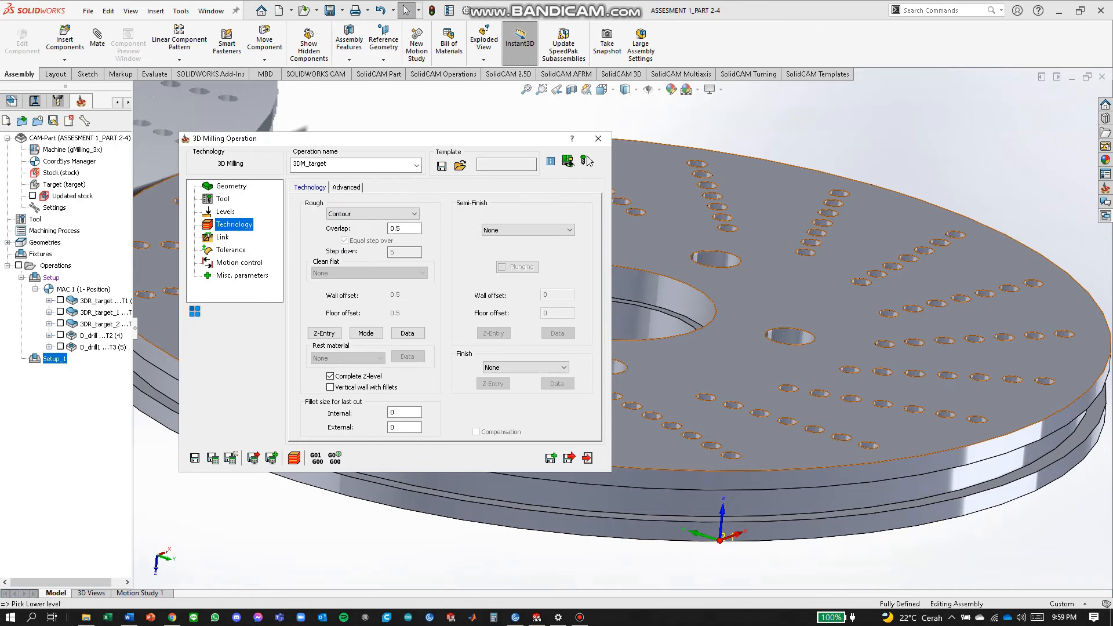
{"action": "left_click", "coordinate": [569, 458]}
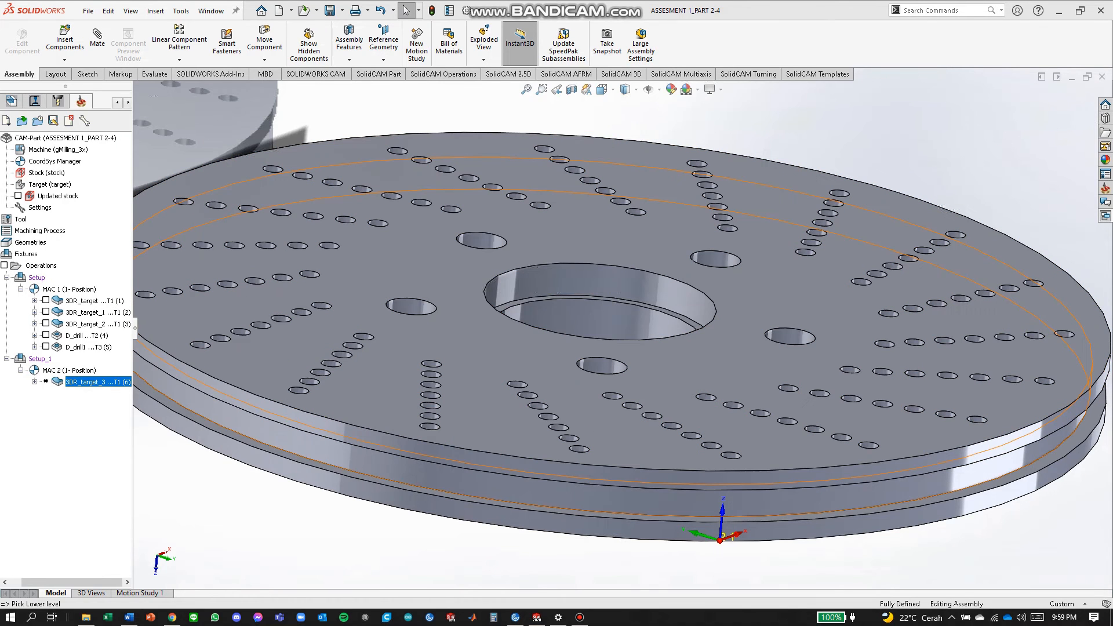
Add another 3D Milling operation (3DM_target) under Setup_1, using MAC 2.
{"action": "right_click", "coordinate": [56, 369]}
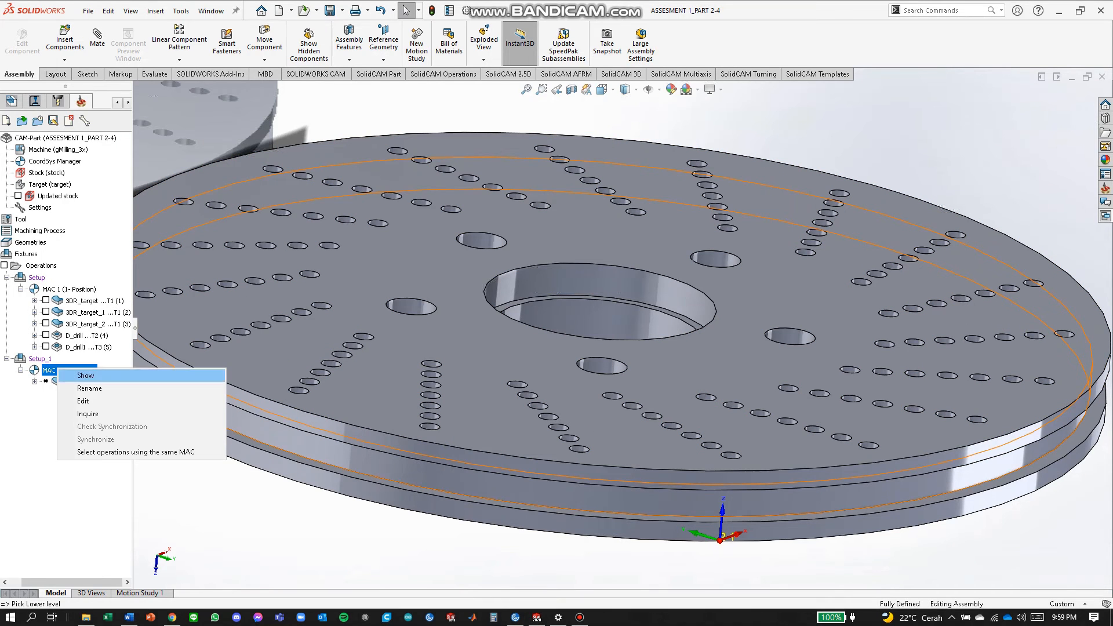
{"action": "key", "text": "Escape"}
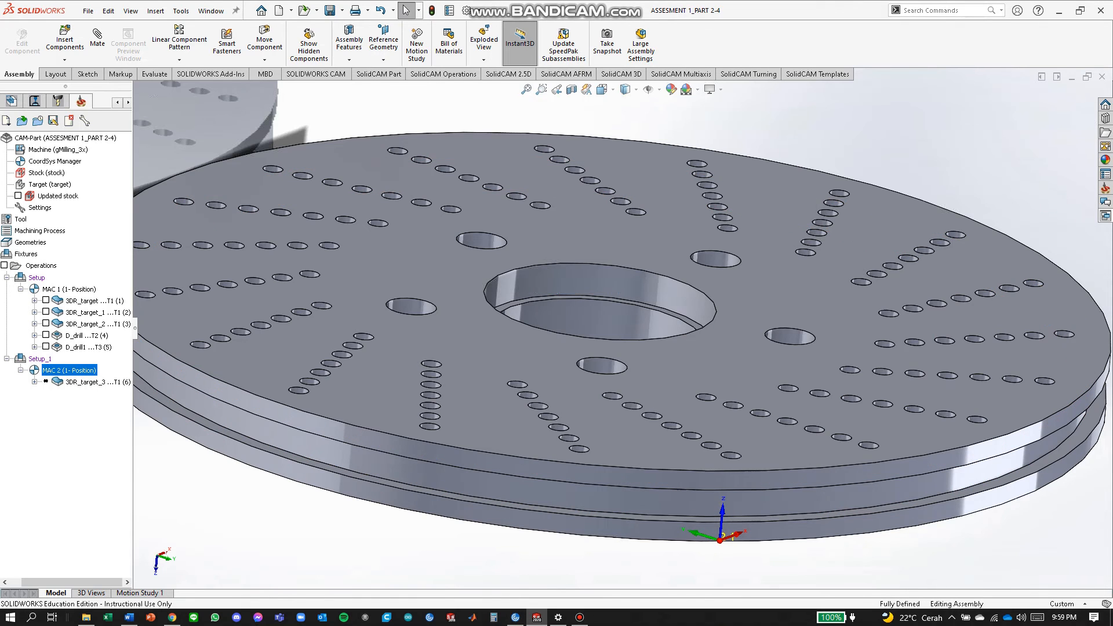
{"action": "middle_click_drag", "start_coordinate": [469, 265], "coordinate": [452, 302]}
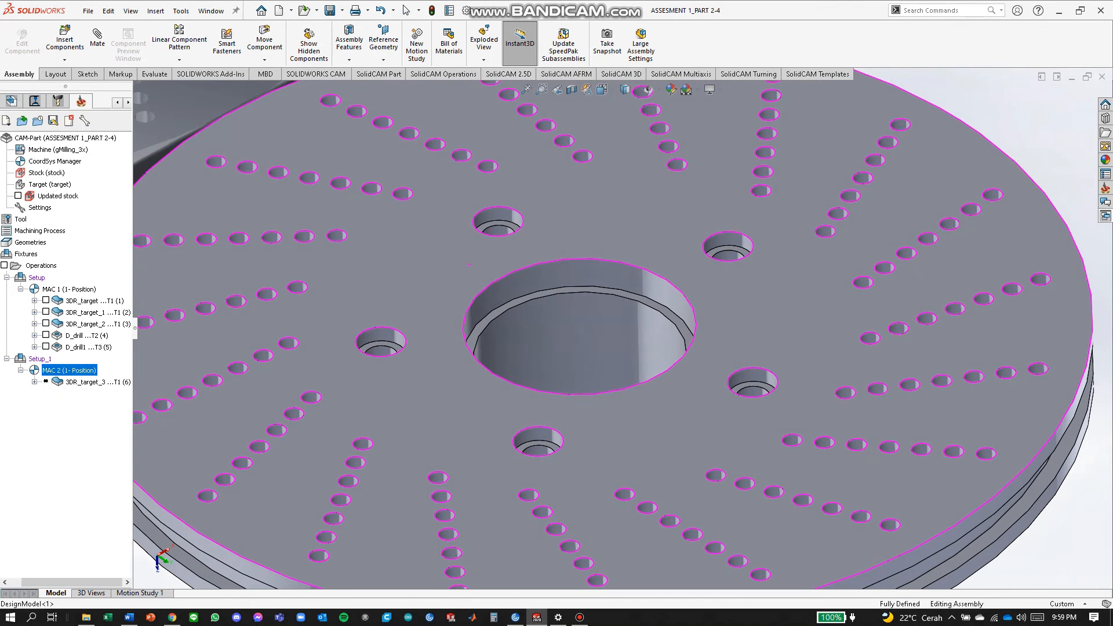
{"action": "right_click", "coordinate": [36, 359]}
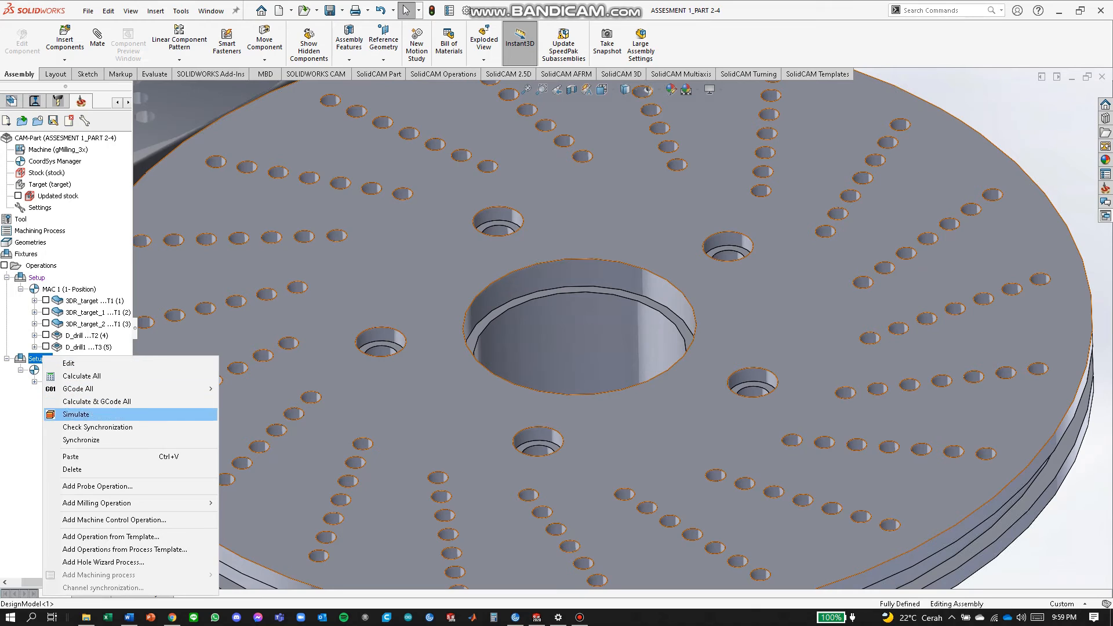
{"action": "mouse_move", "coordinate": [116, 503]}
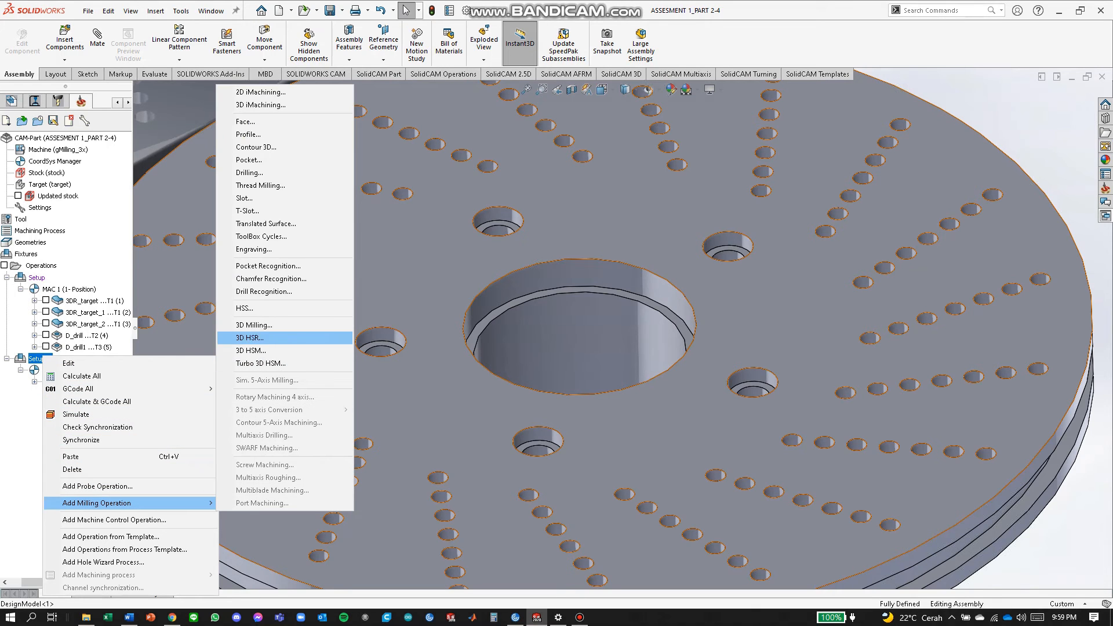
{"action": "left_click", "coordinate": [255, 325]}
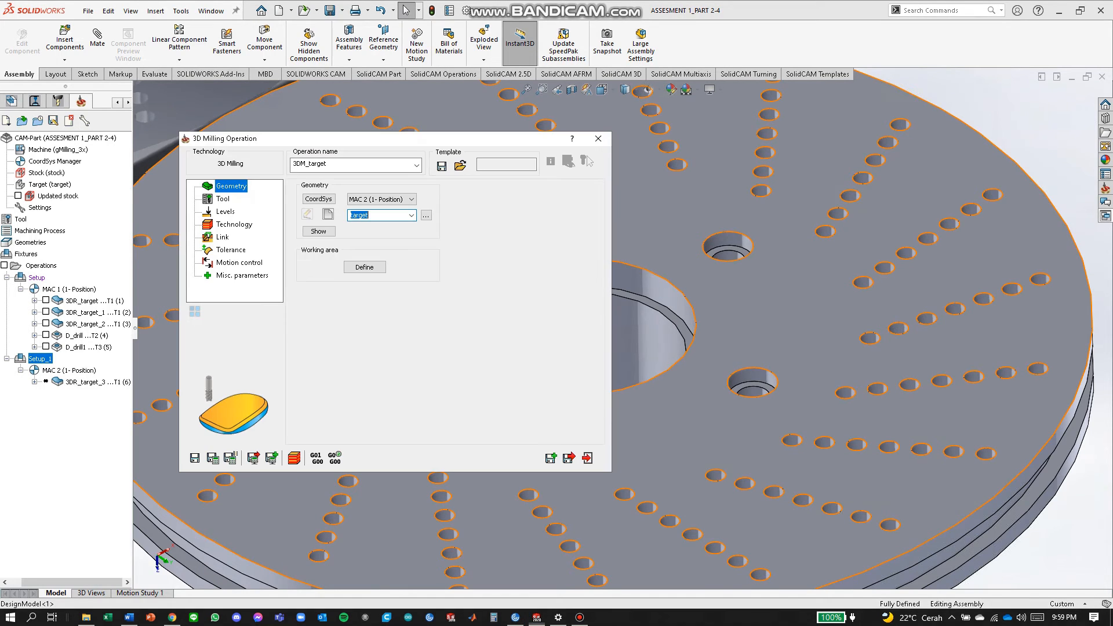
Turn on the working area limit and chain the first two counterbored hole edges.
{"action": "left_click", "coordinate": [364, 267]}
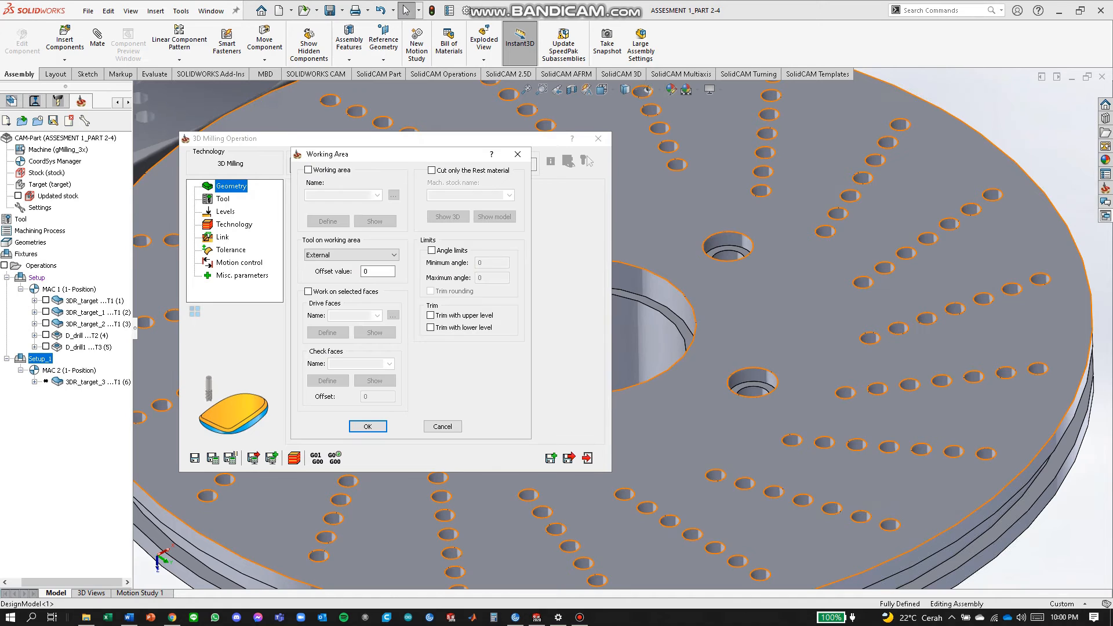
{"action": "left_click", "coordinate": [309, 170]}
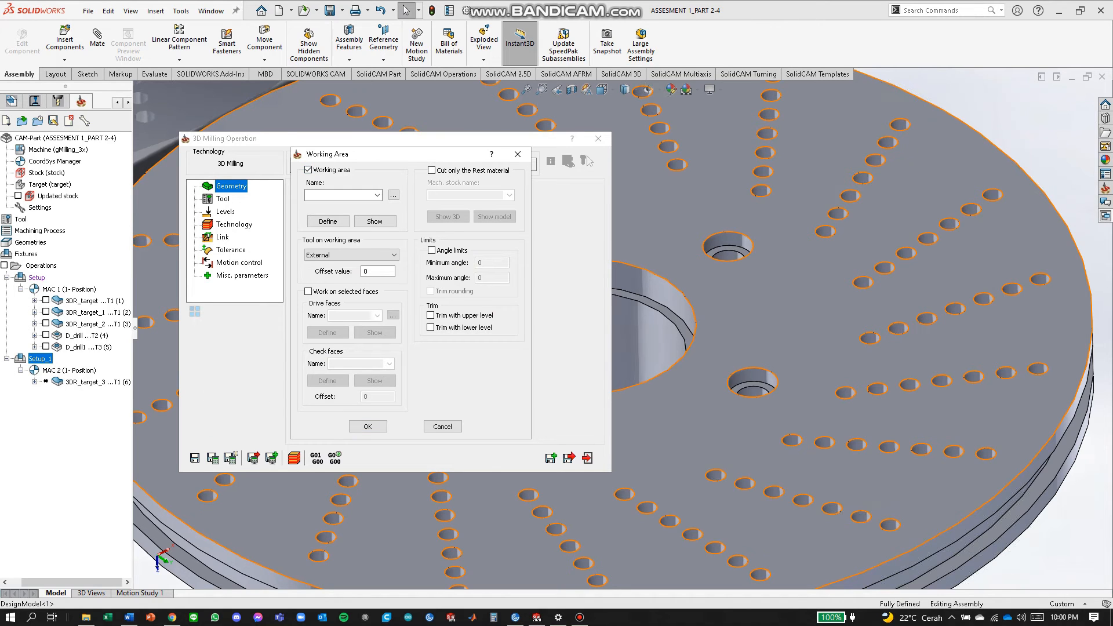
{"action": "left_click", "coordinate": [327, 221]}
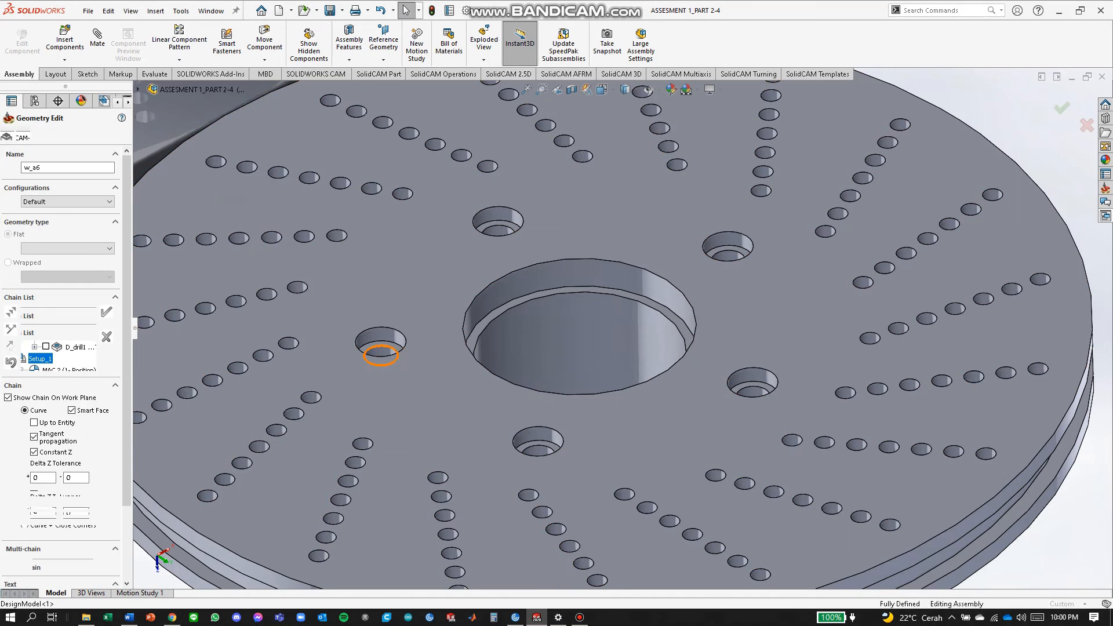
{"action": "left_click", "coordinate": [381, 341]}
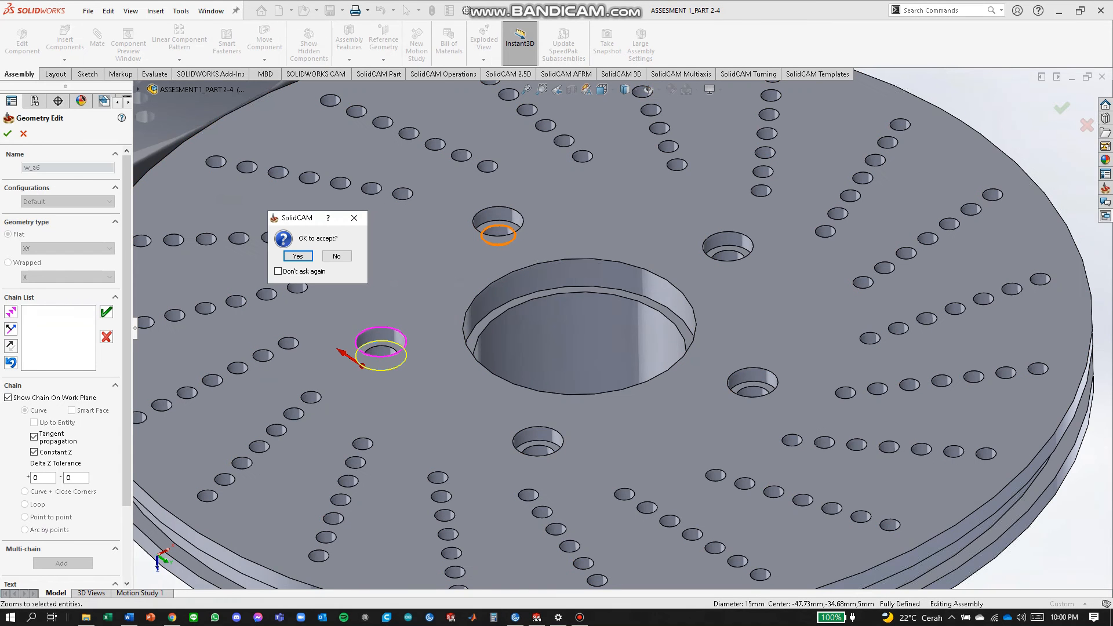
{"action": "left_click", "coordinate": [297, 256]}
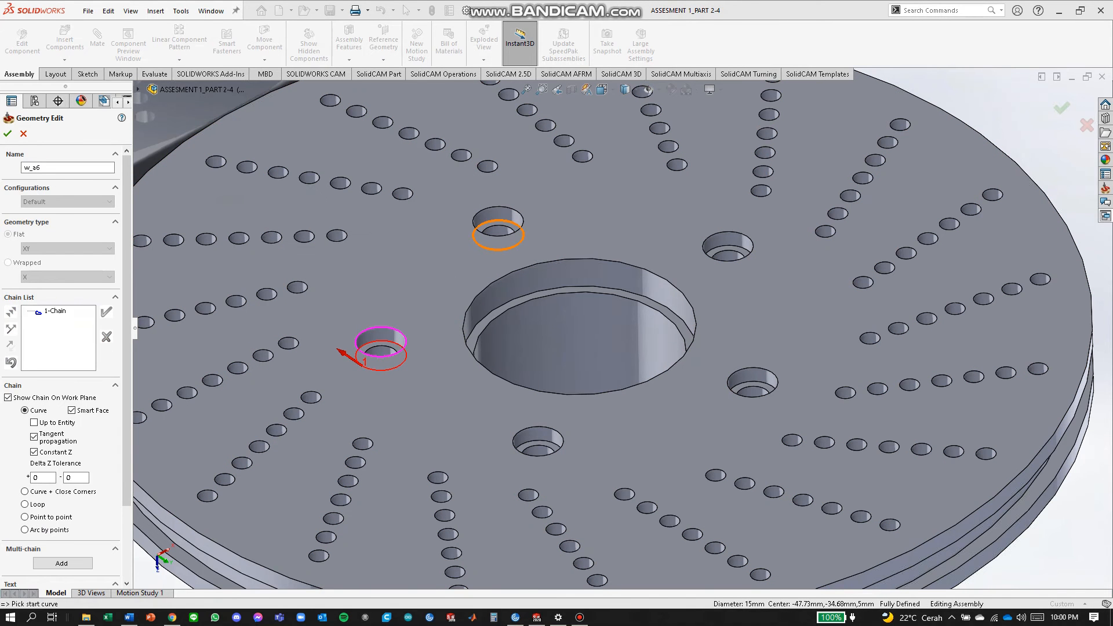
{"action": "left_click", "coordinate": [498, 249]}
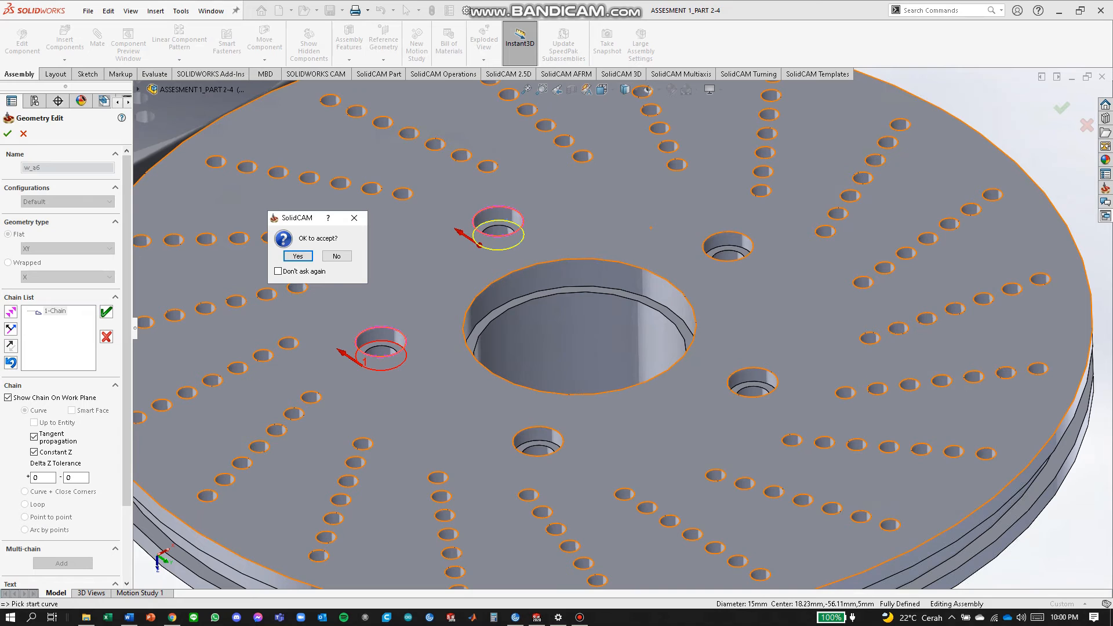
{"action": "left_click", "coordinate": [298, 256]}
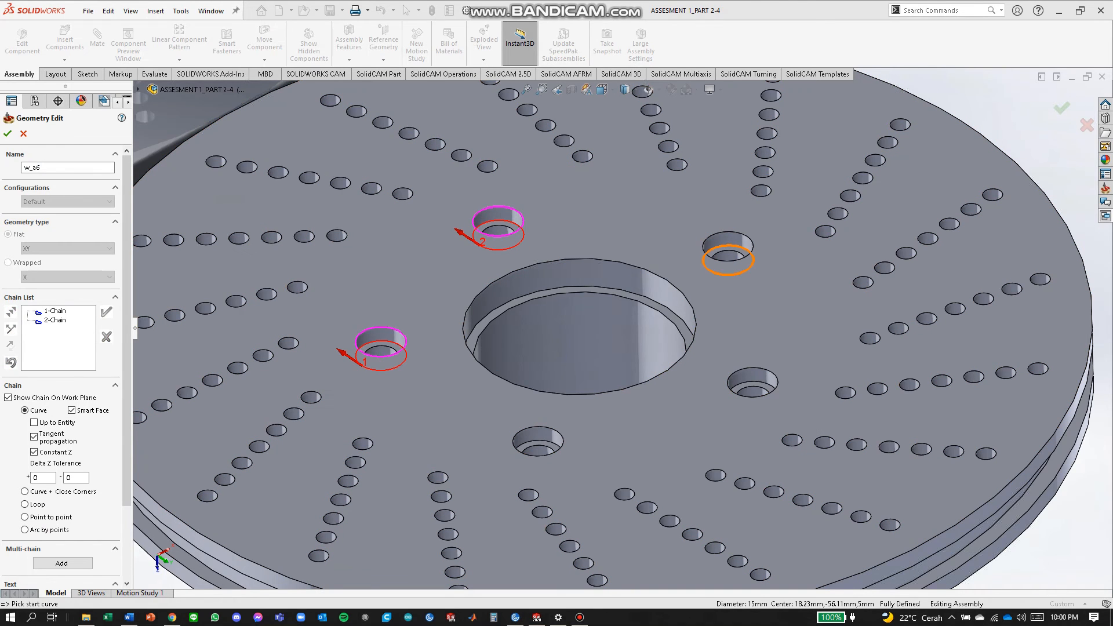
Chain the remaining three hole edges and confirm the working area as w_a6.
{"action": "left_click", "coordinate": [728, 246]}
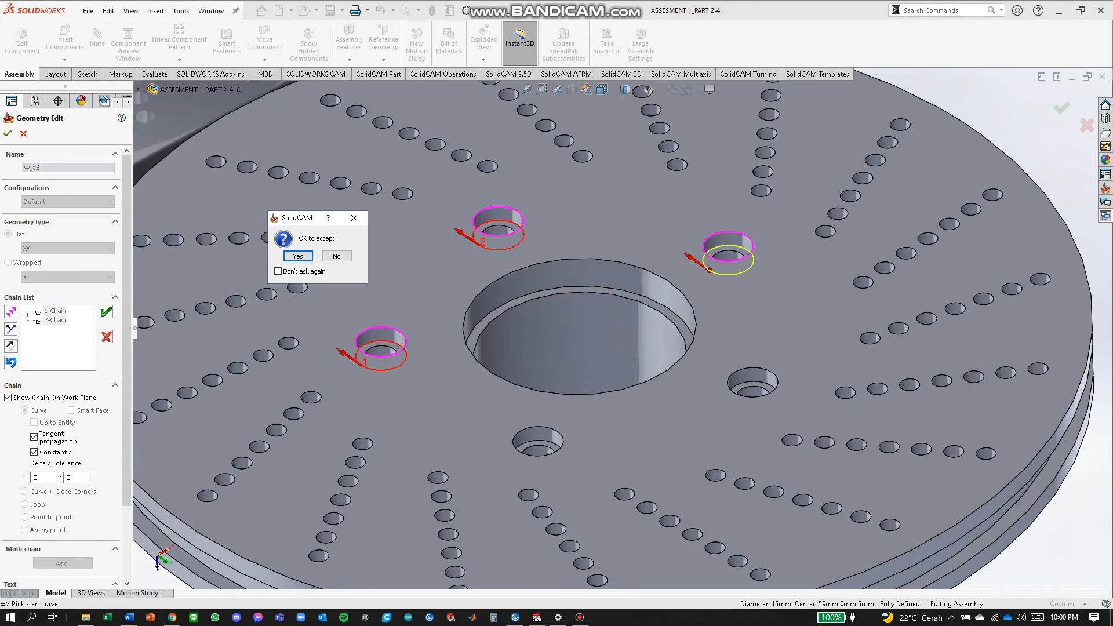
{"action": "left_click", "coordinate": [297, 256]}
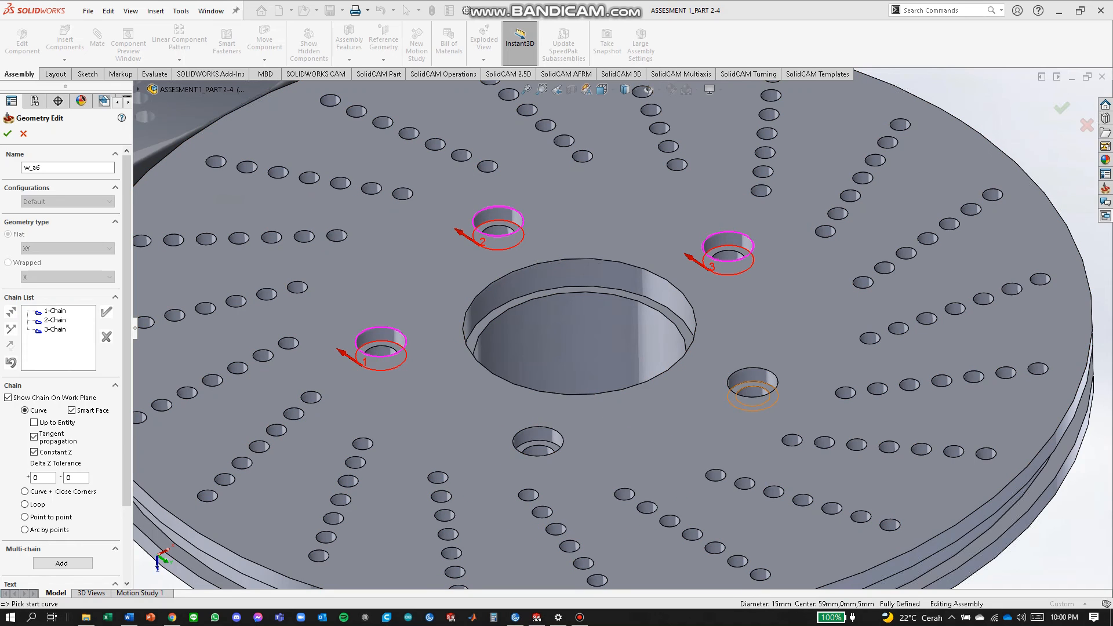
{"action": "left_click", "coordinate": [754, 398]}
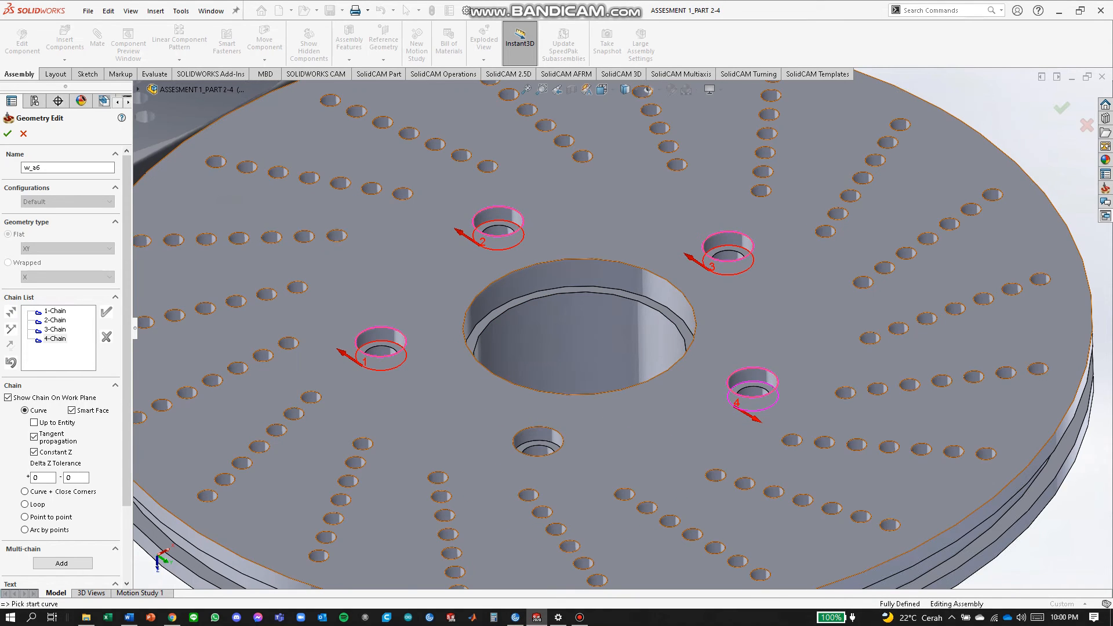
{"action": "left_click", "coordinate": [537, 456]}
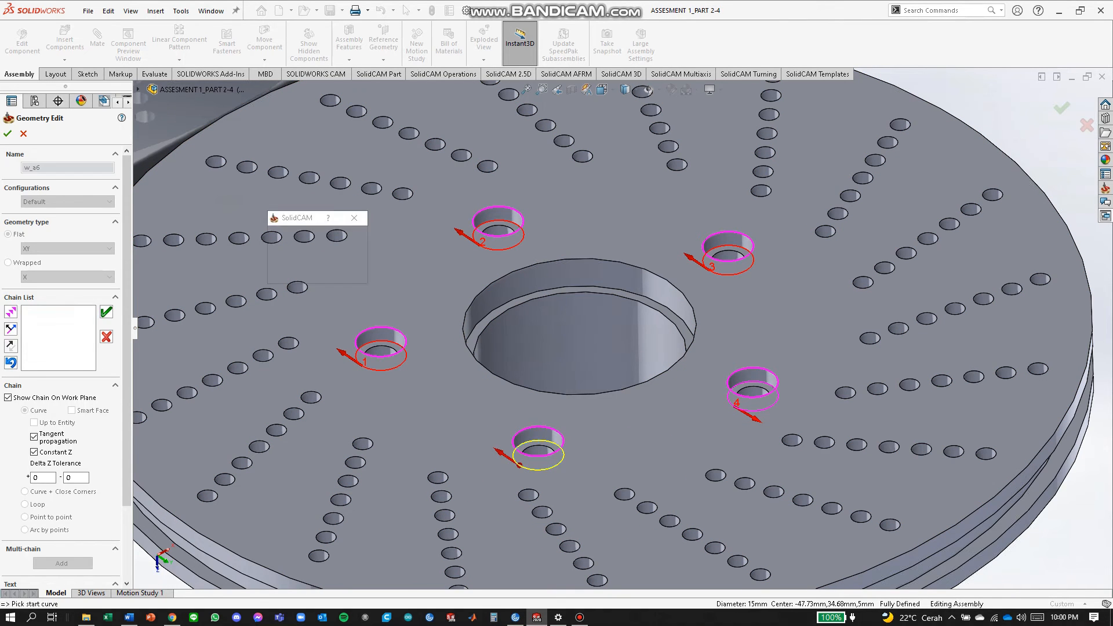
{"action": "left_click", "coordinate": [297, 255]}
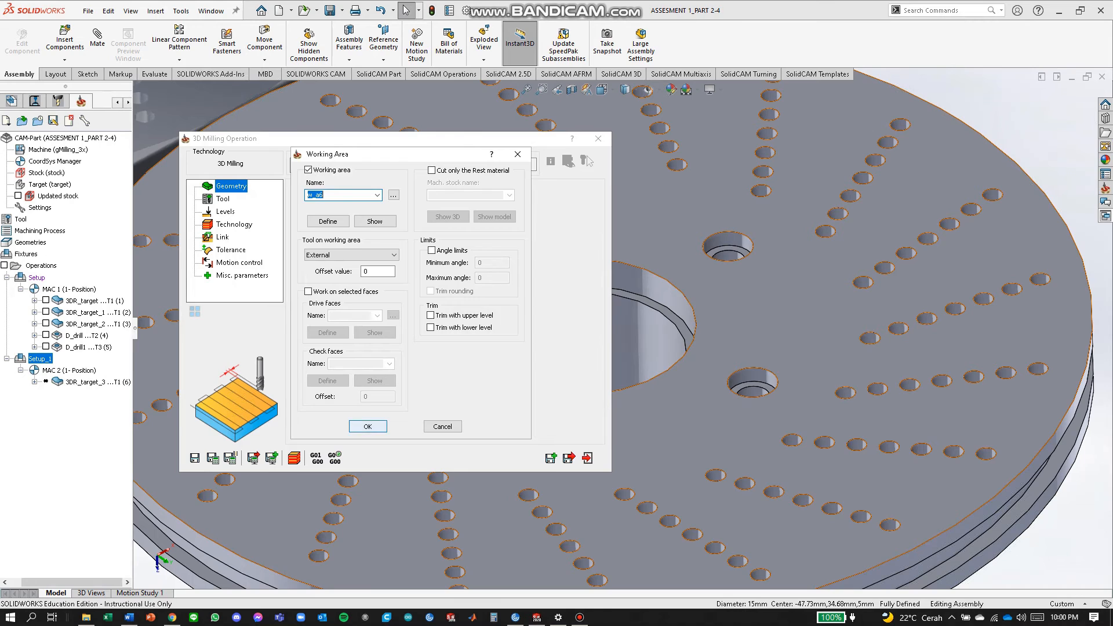
{"action": "left_click", "coordinate": [368, 426]}
Assign tool 2, the 10 mm end mill, to the operation.
{"action": "left_click", "coordinate": [223, 199]}
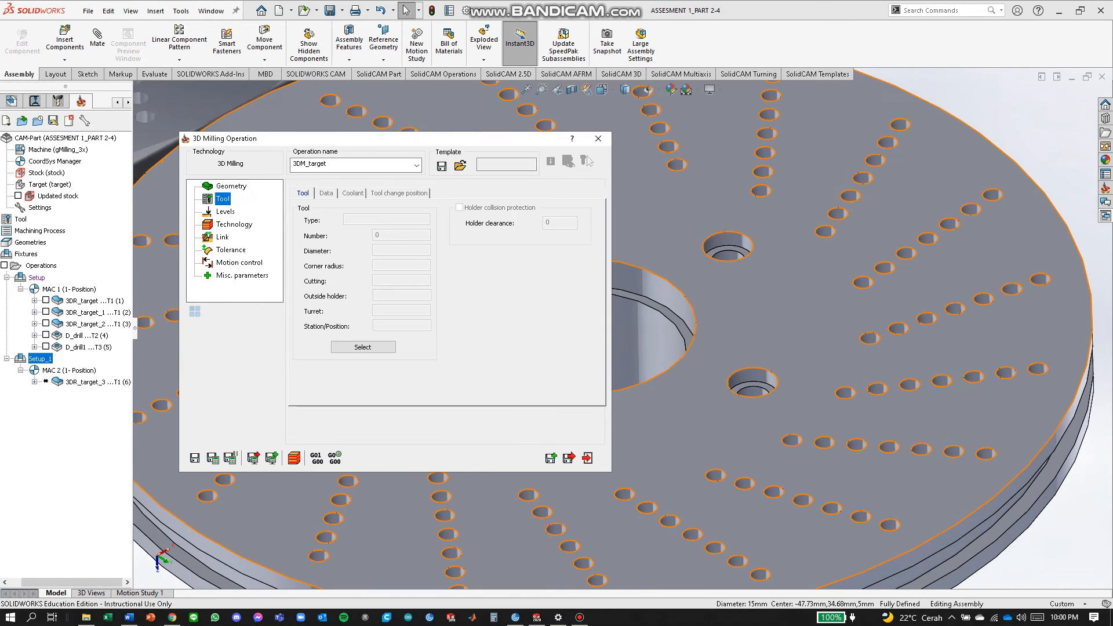
{"action": "left_click", "coordinate": [364, 347]}
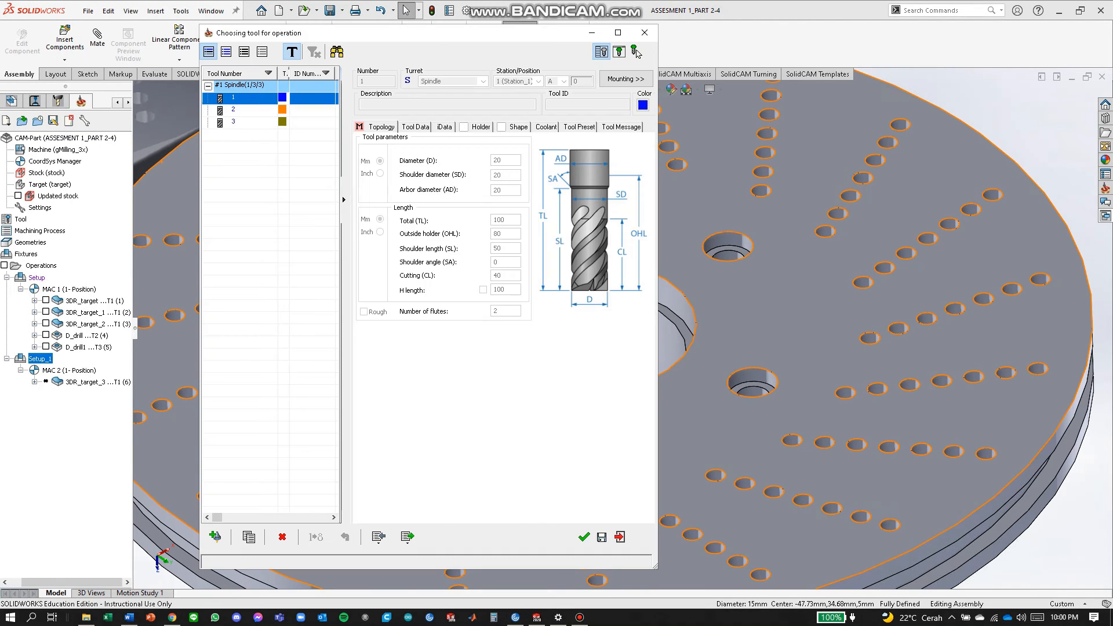
{"action": "left_click", "coordinate": [233, 110]}
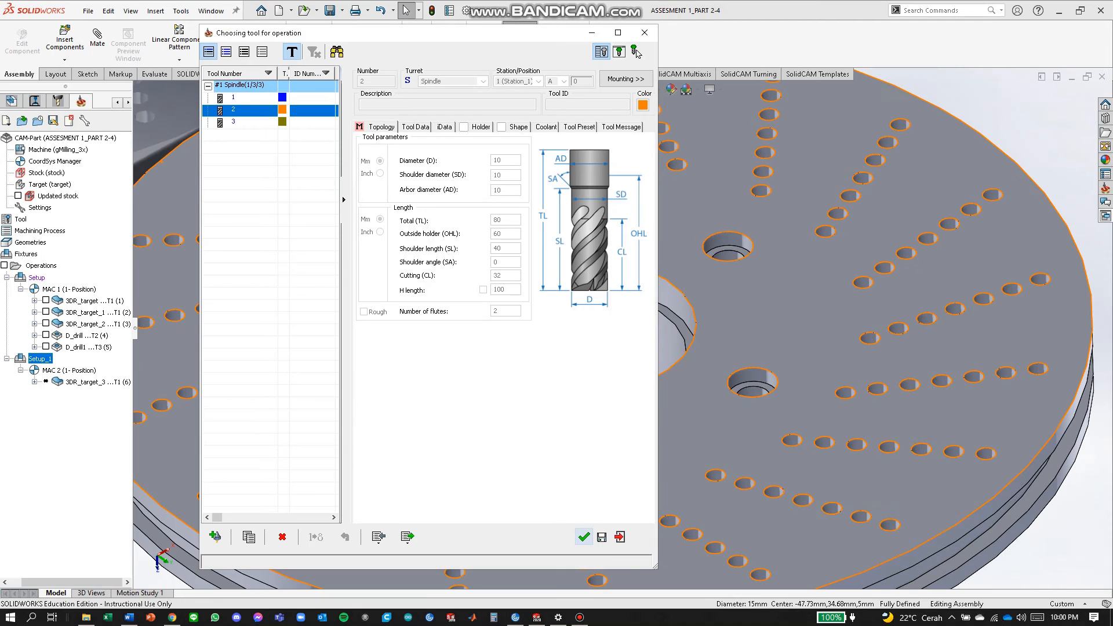
{"action": "left_click", "coordinate": [584, 537]}
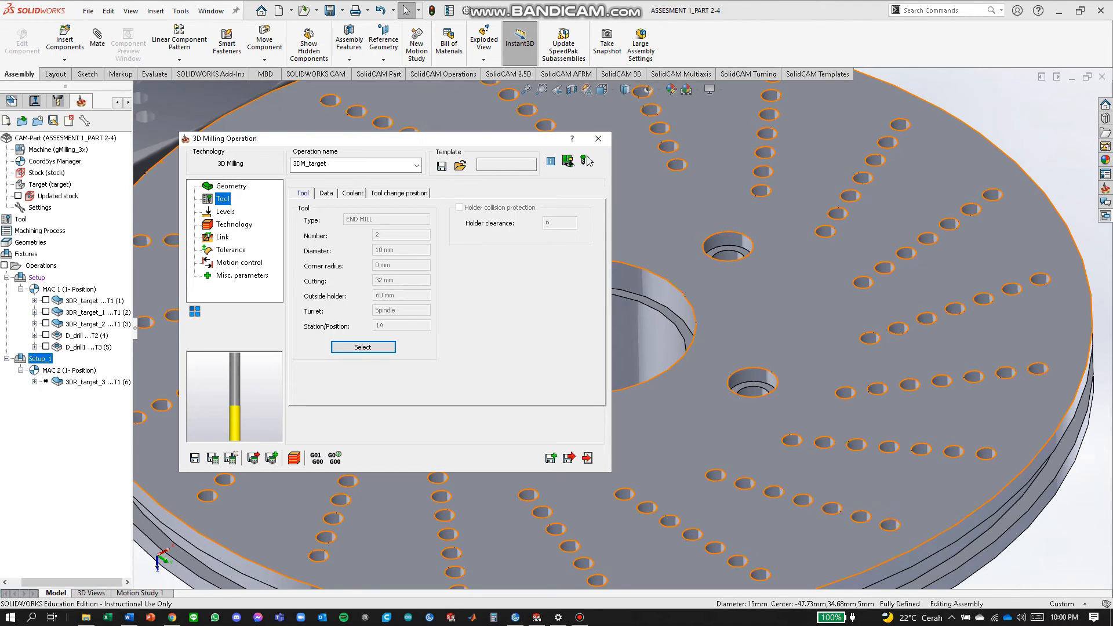
Set the lower milling level to -5 from a counterbored hole's step edge.
{"action": "left_click", "coordinate": [225, 212]}
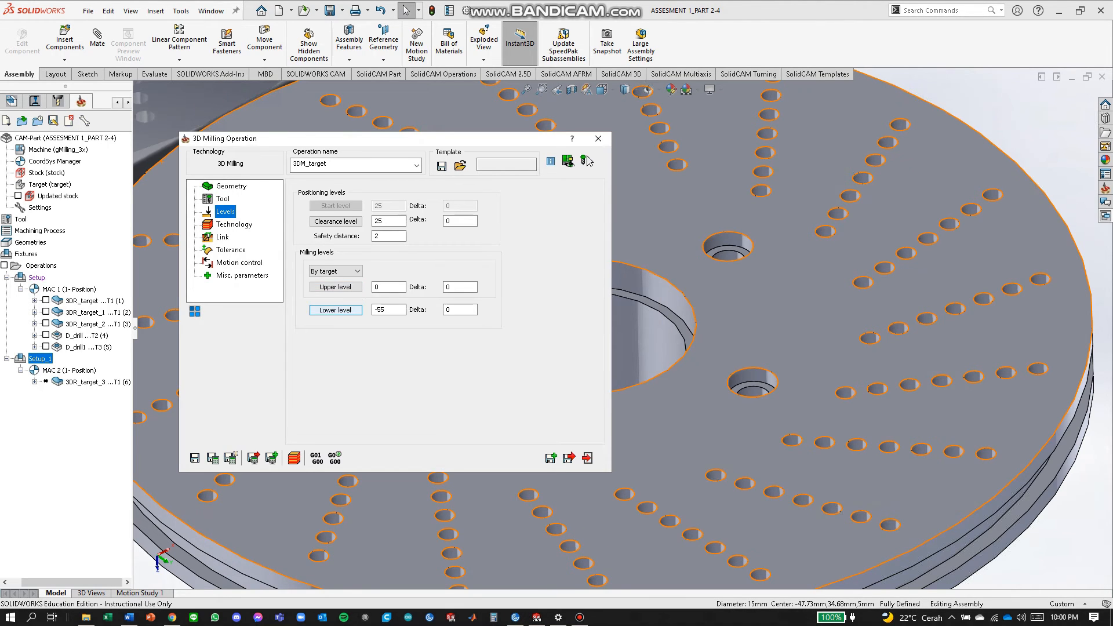
{"action": "left_click", "coordinate": [336, 310]}
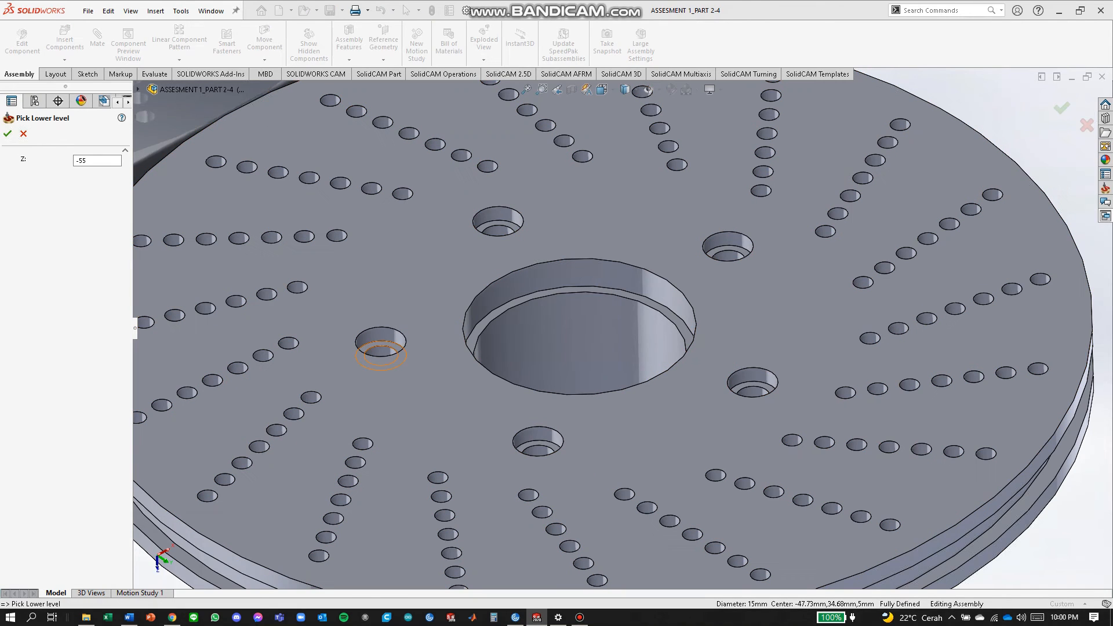
{"action": "left_click", "coordinate": [381, 352]}
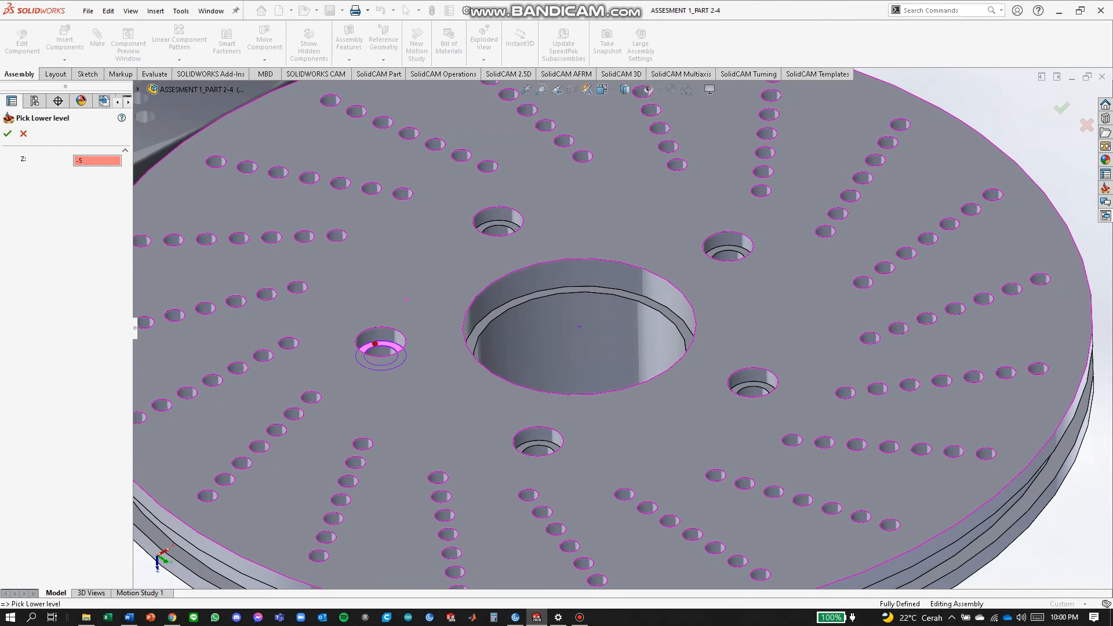
{"action": "scroll", "coordinate": [379, 342], "scroll_direction": "up", "scroll_amount": 3}
{"action": "middle_click_drag", "start_coordinate": [463, 303], "coordinate": [474, 257]}
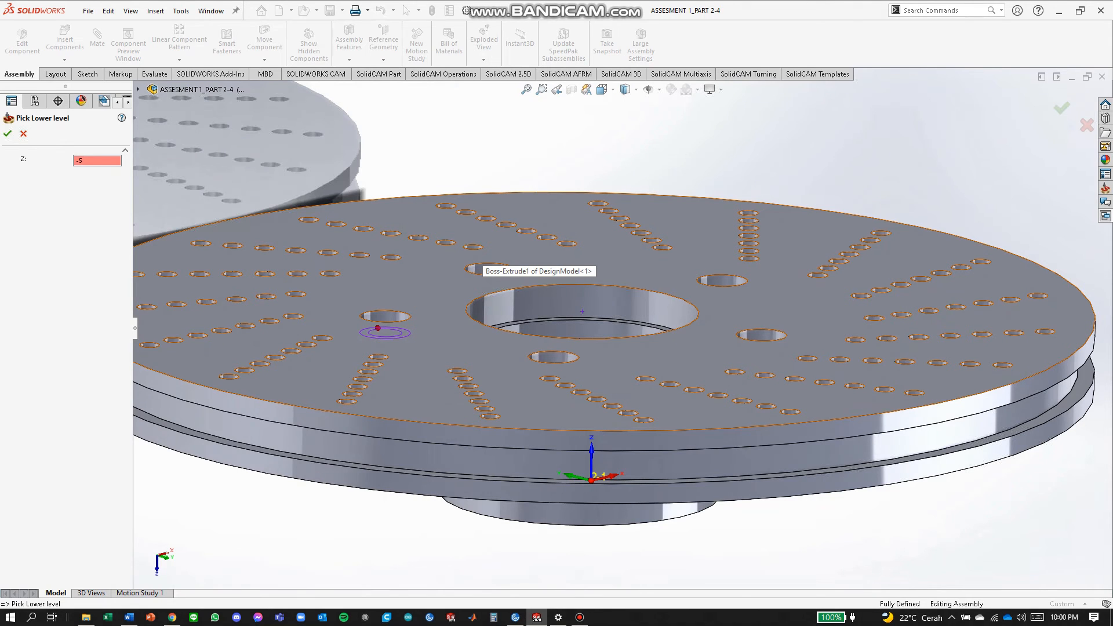
{"action": "scroll", "coordinate": [476, 268], "scroll_direction": "down", "scroll_amount": 5}
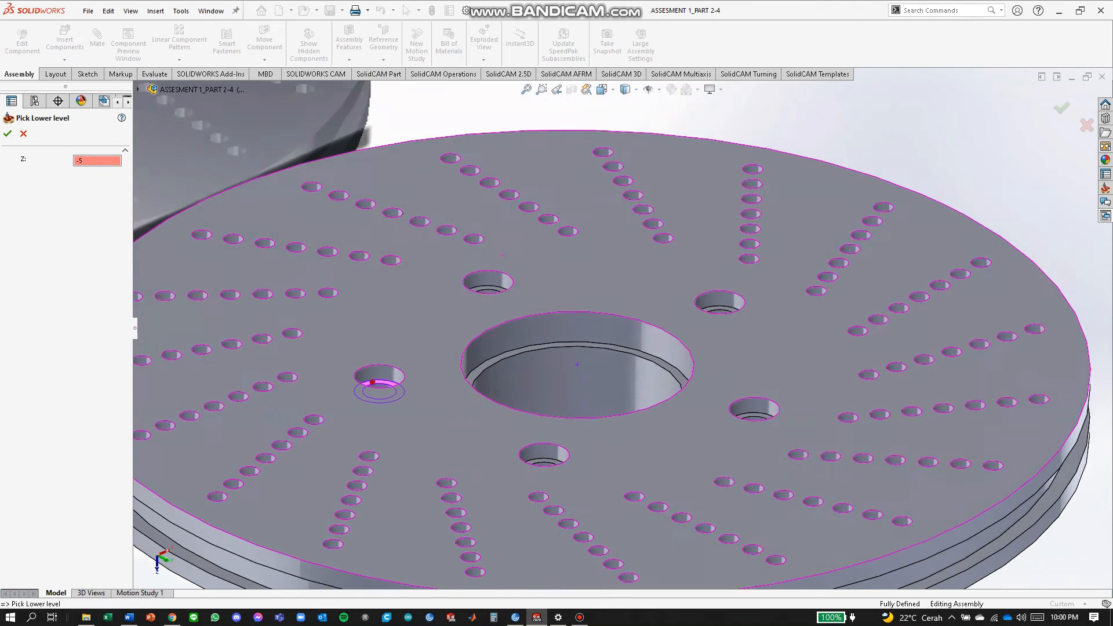
{"action": "left_click", "coordinate": [492, 288]}
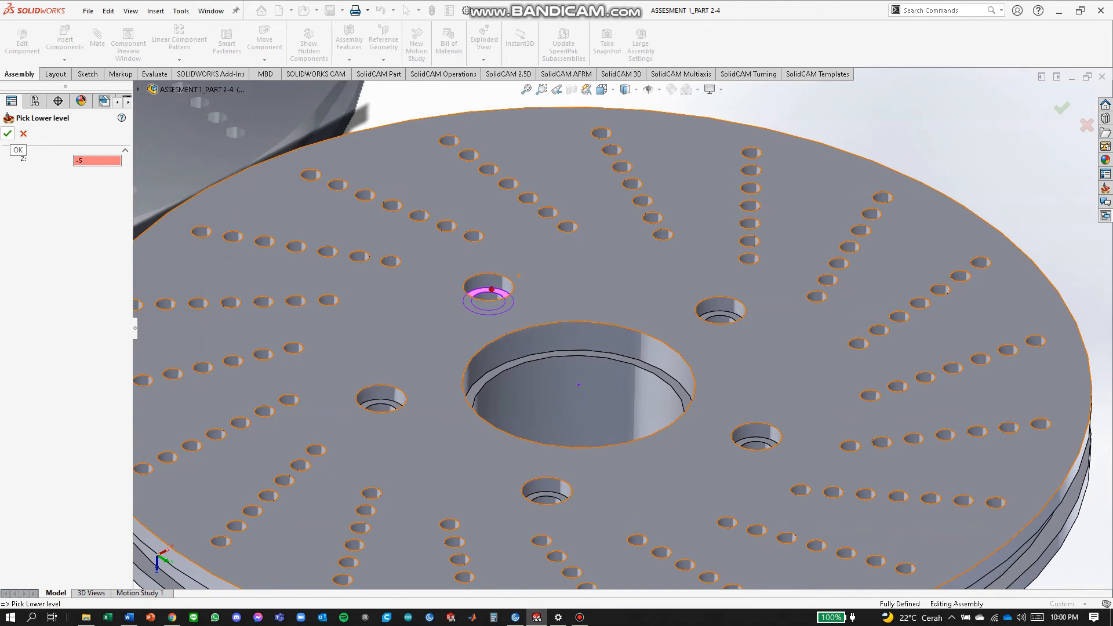
{"action": "left_click", "coordinate": [8, 133]}
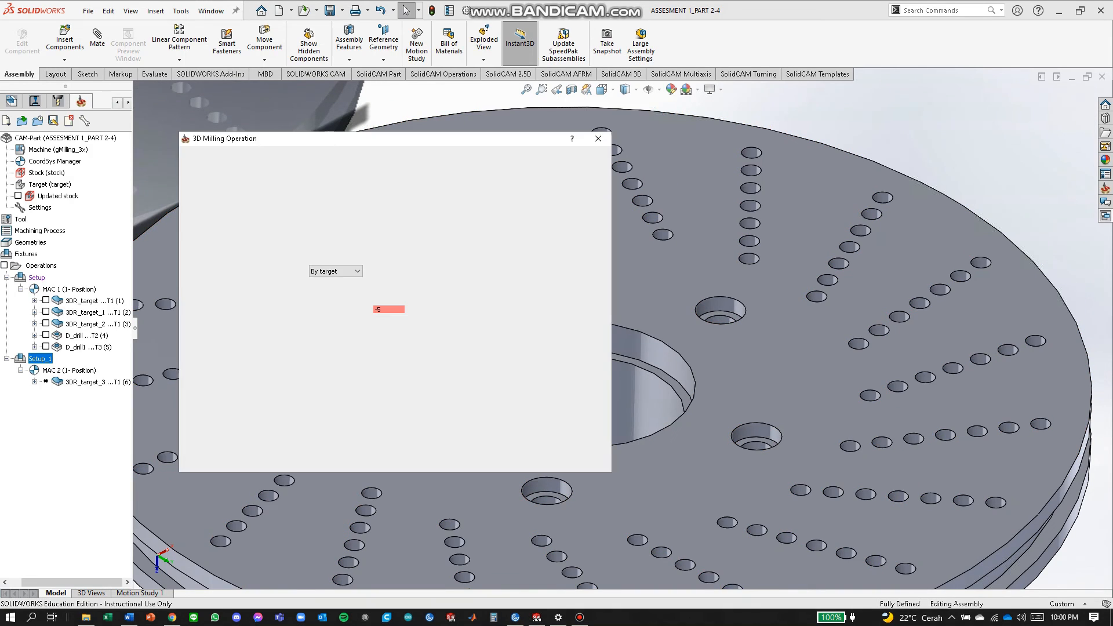
Set the roughing strategy to Contour and save the operation as 3DR_target_4.
{"action": "left_click", "coordinate": [235, 225]}
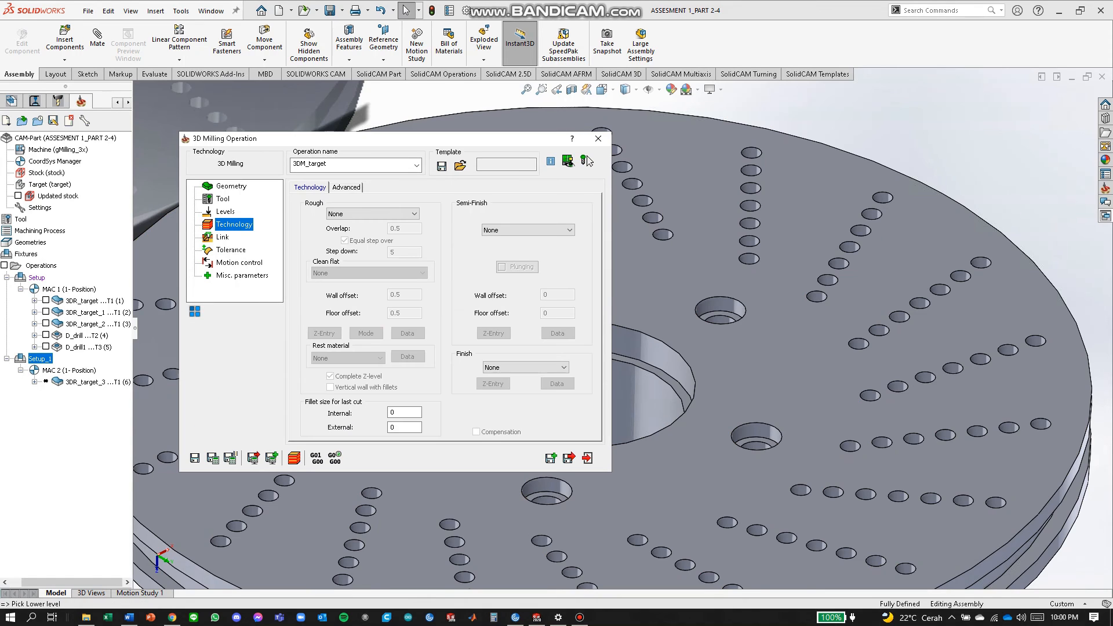
{"action": "left_click", "coordinate": [373, 213]}
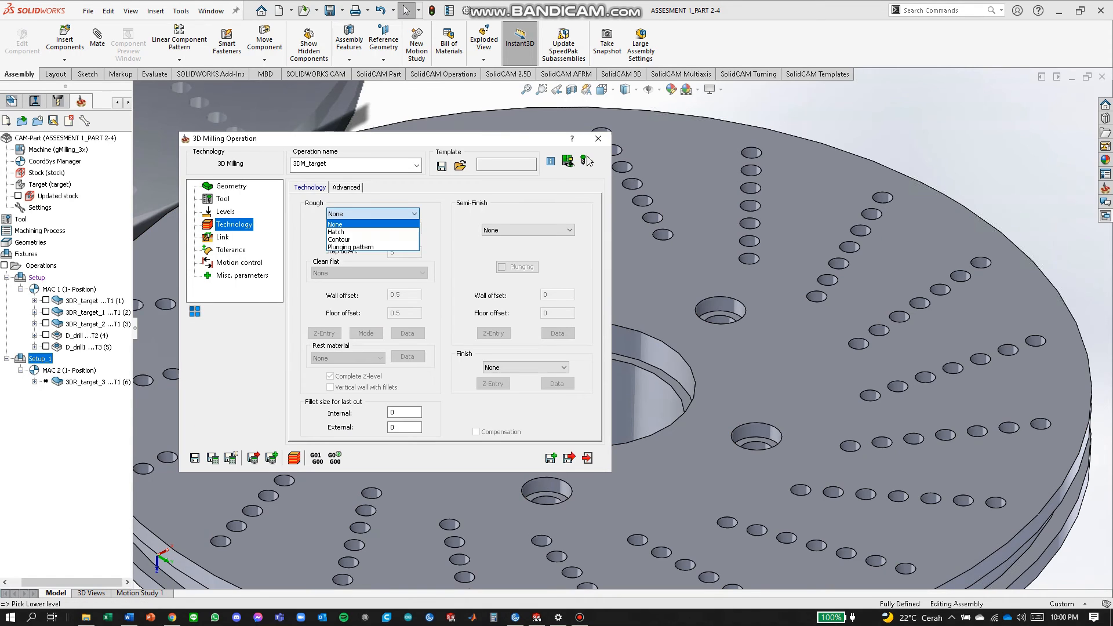
{"action": "key", "text": "Down"}
{"action": "key", "text": "Down"}
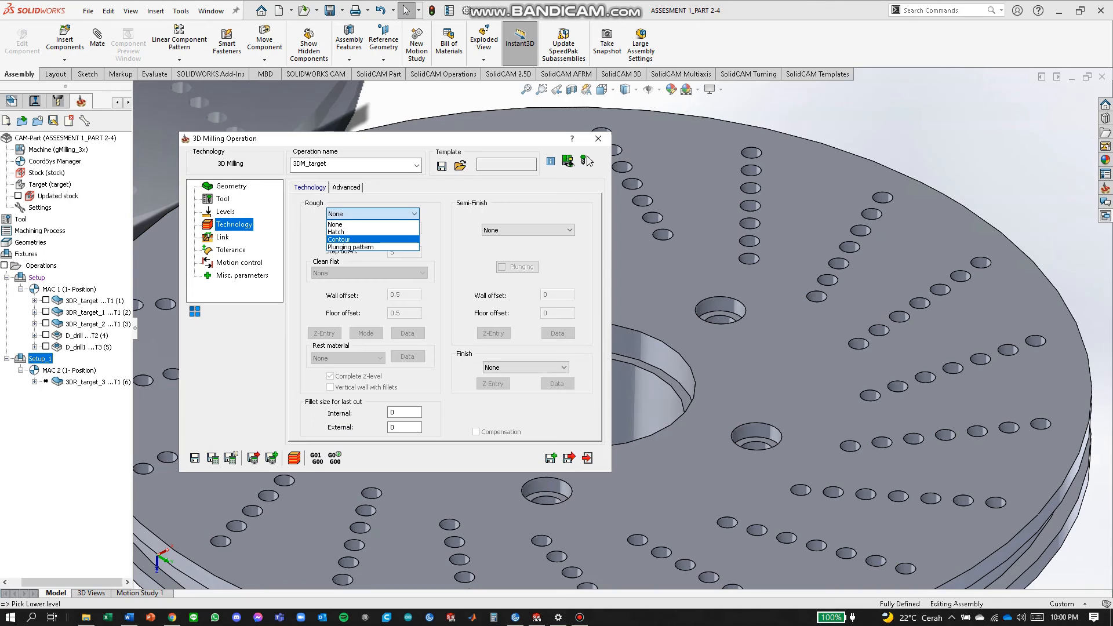
{"action": "key", "text": "Return"}
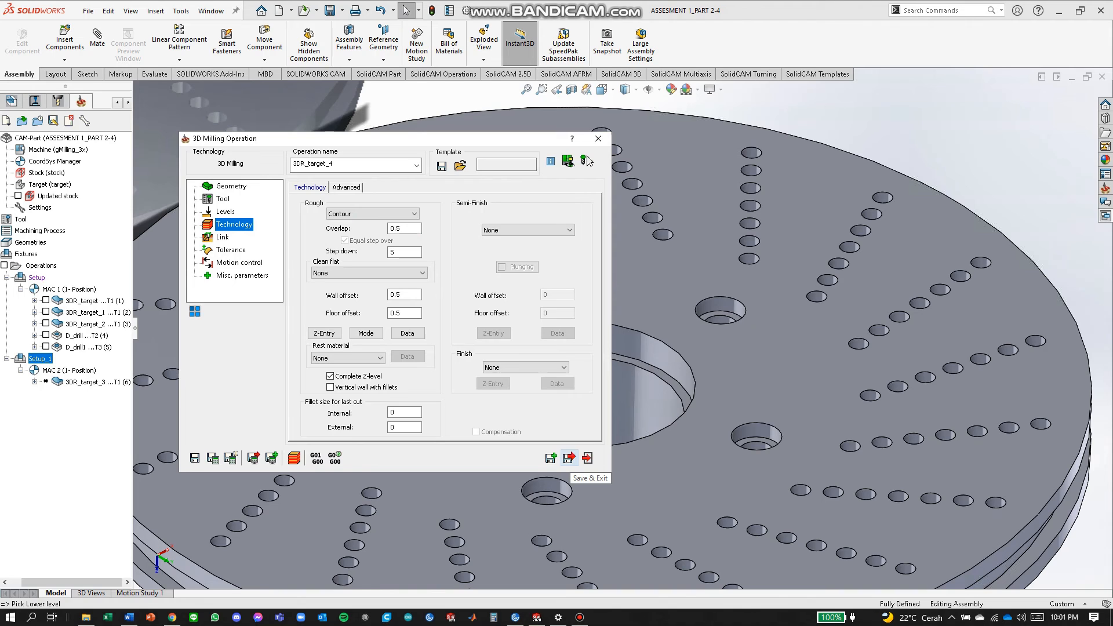
{"action": "left_click", "coordinate": [568, 458]}
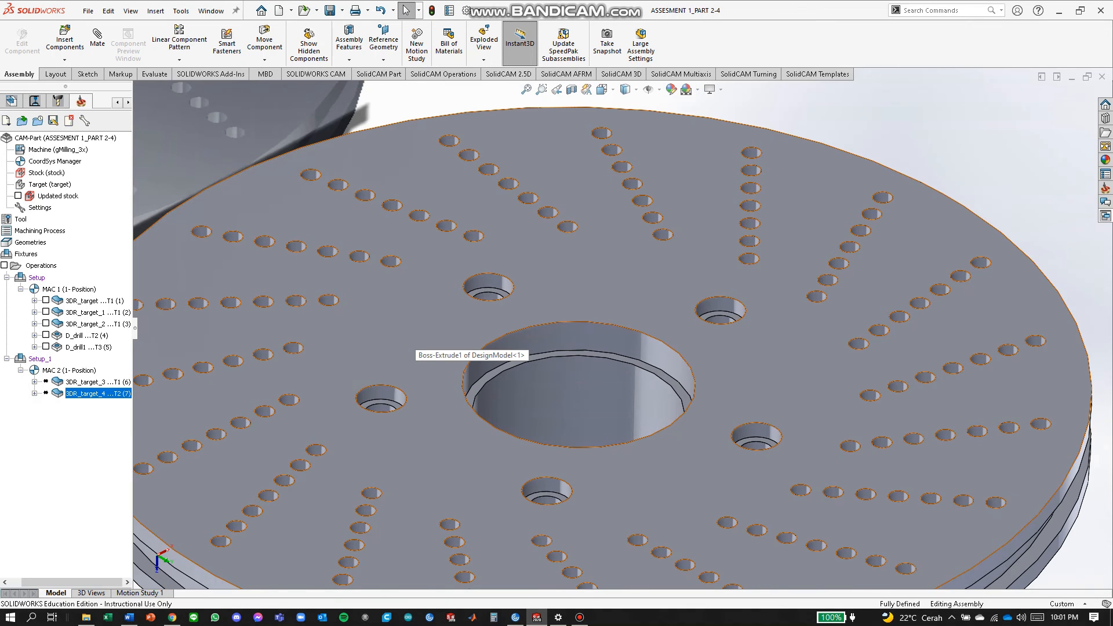
Add a Profile milling operation from the SolidCAM Operations list.
{"action": "scroll", "coordinate": [416, 339], "scroll_direction": "up", "scroll_amount": 2}
{"action": "scroll", "coordinate": [416, 340], "scroll_direction": "up", "scroll_amount": 4}
{"action": "middle_click_drag", "start_coordinate": [415, 339], "coordinate": [426, 318]}
{"action": "middle_click_drag", "start_coordinate": [496, 325], "coordinate": [470, 325]}
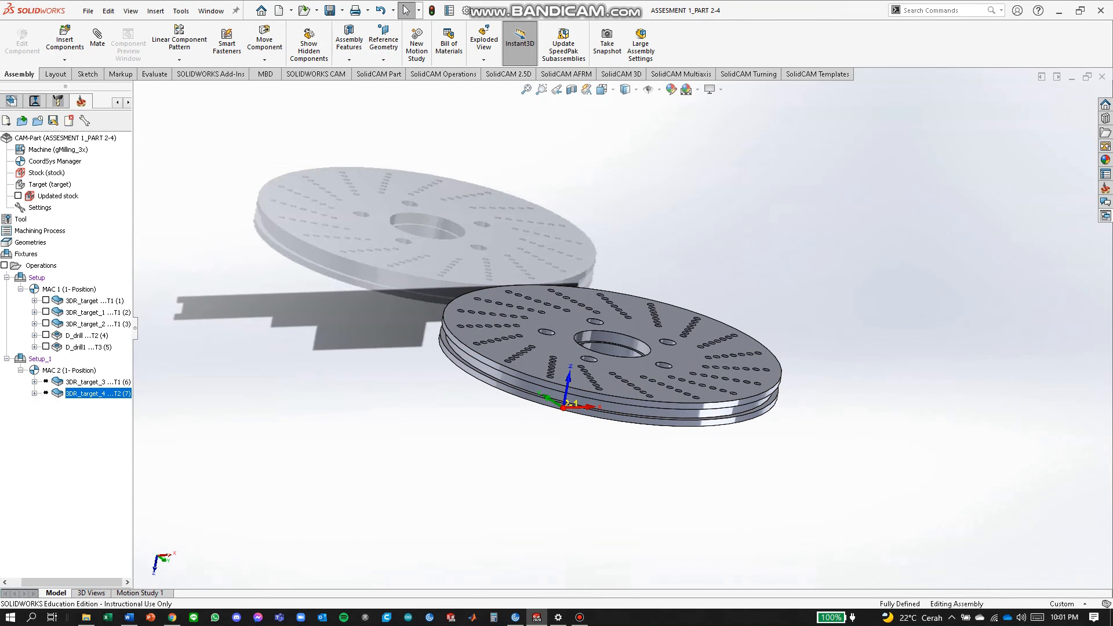
{"action": "right_click", "coordinate": [36, 266]}
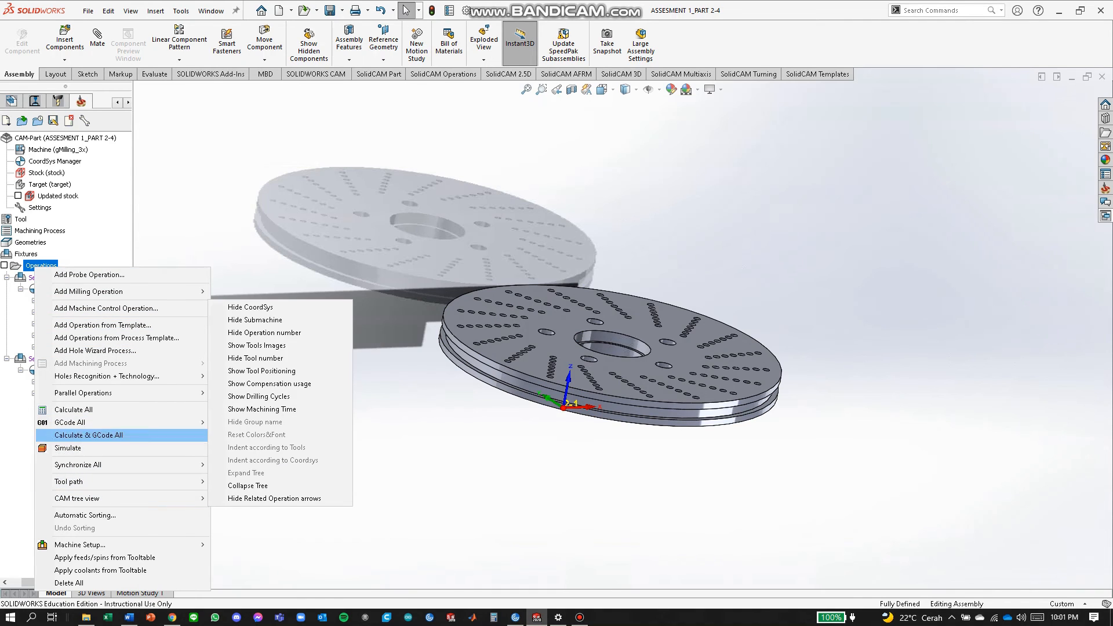
{"action": "mouse_move", "coordinate": [116, 291]}
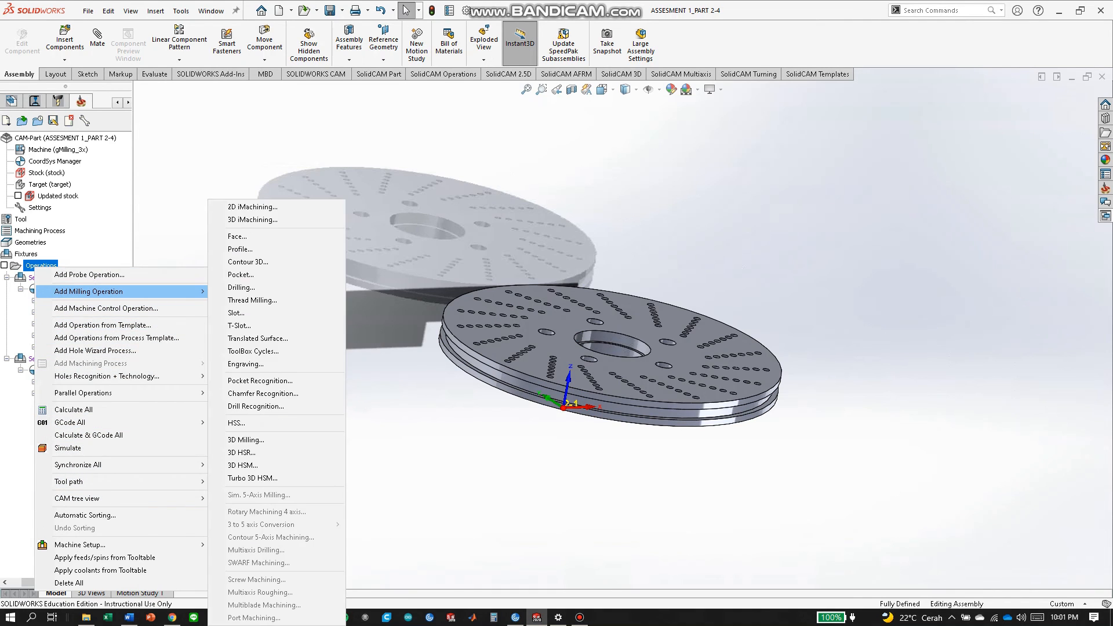
{"action": "left_click", "coordinate": [240, 249]}
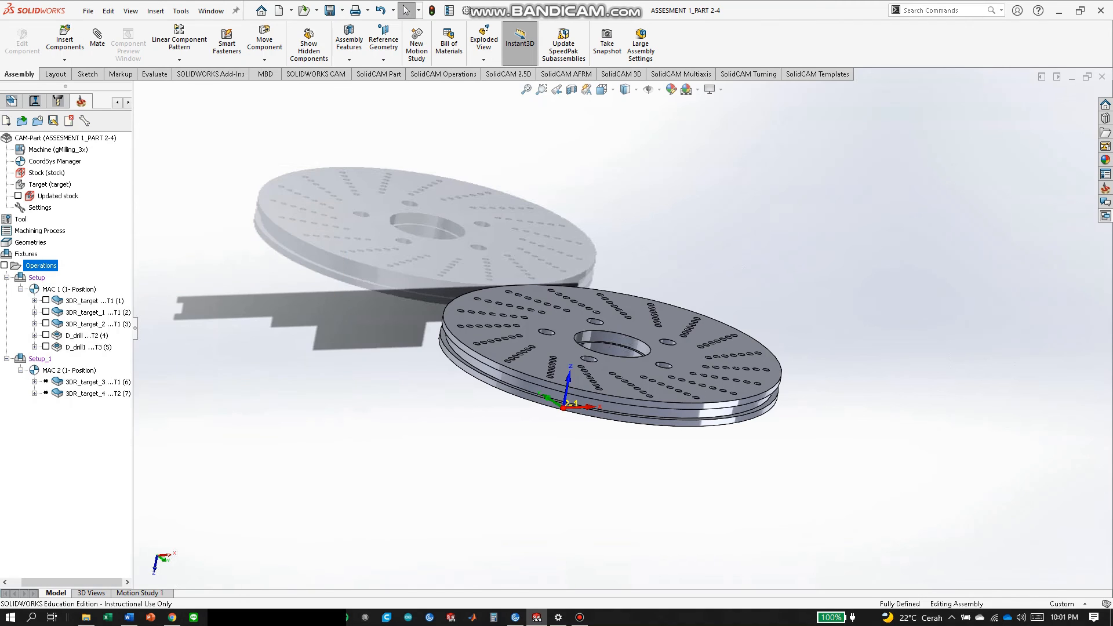
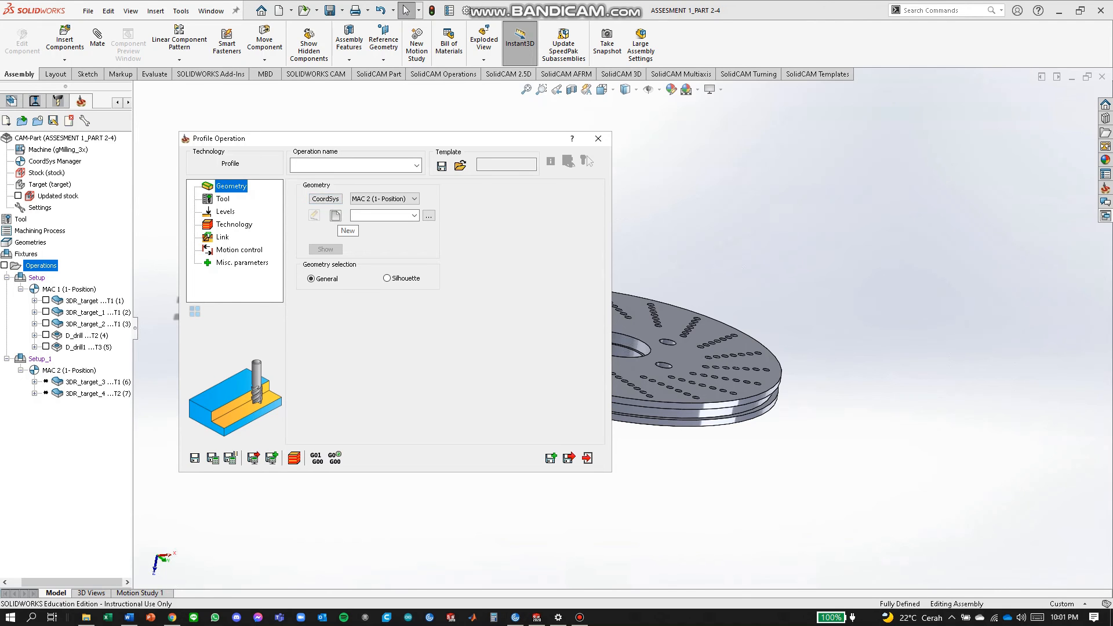
Create a new contour geometry from the disc's outer circular edge.
{"action": "left_click", "coordinate": [334, 215]}
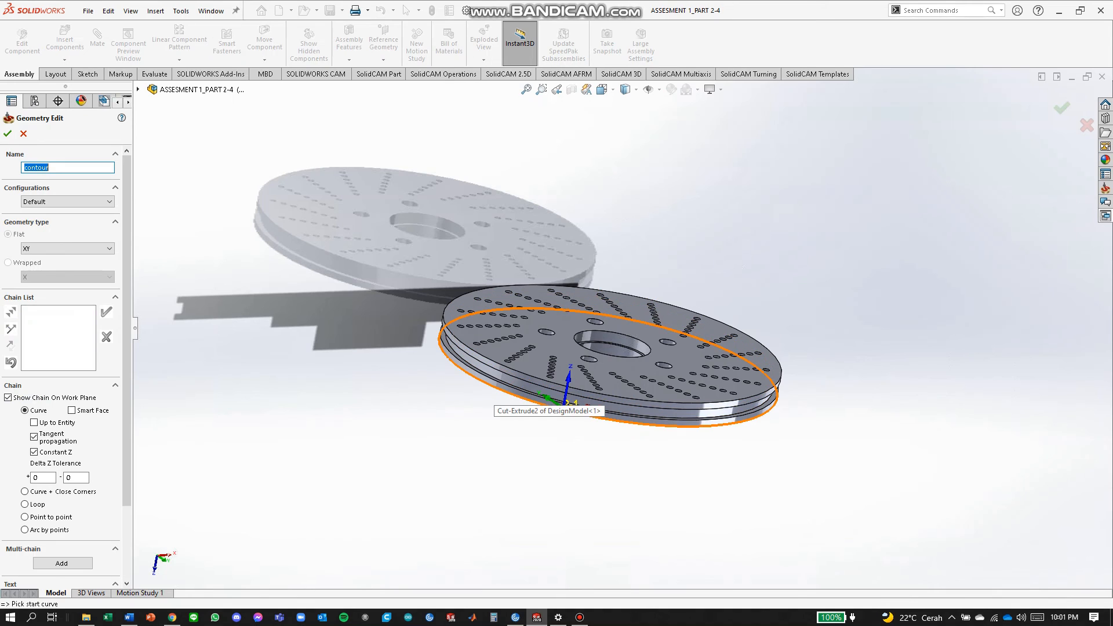
{"action": "left_click", "coordinate": [494, 388]}
{"action": "left_click", "coordinate": [298, 256]}
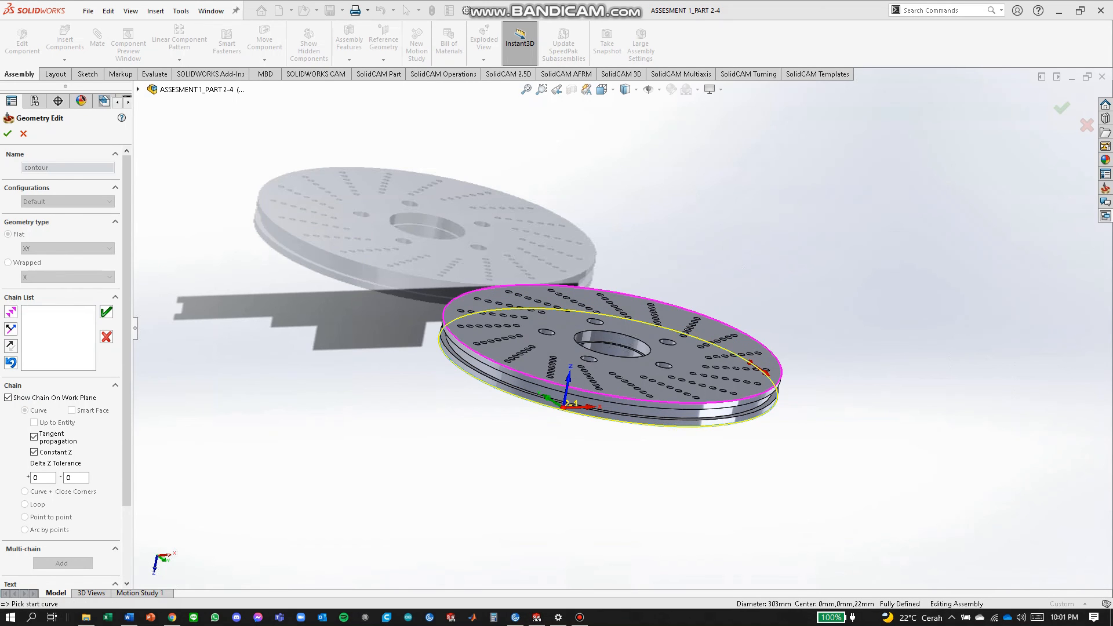
{"action": "middle_click_drag", "start_coordinate": [522, 366], "coordinate": [655, 200]}
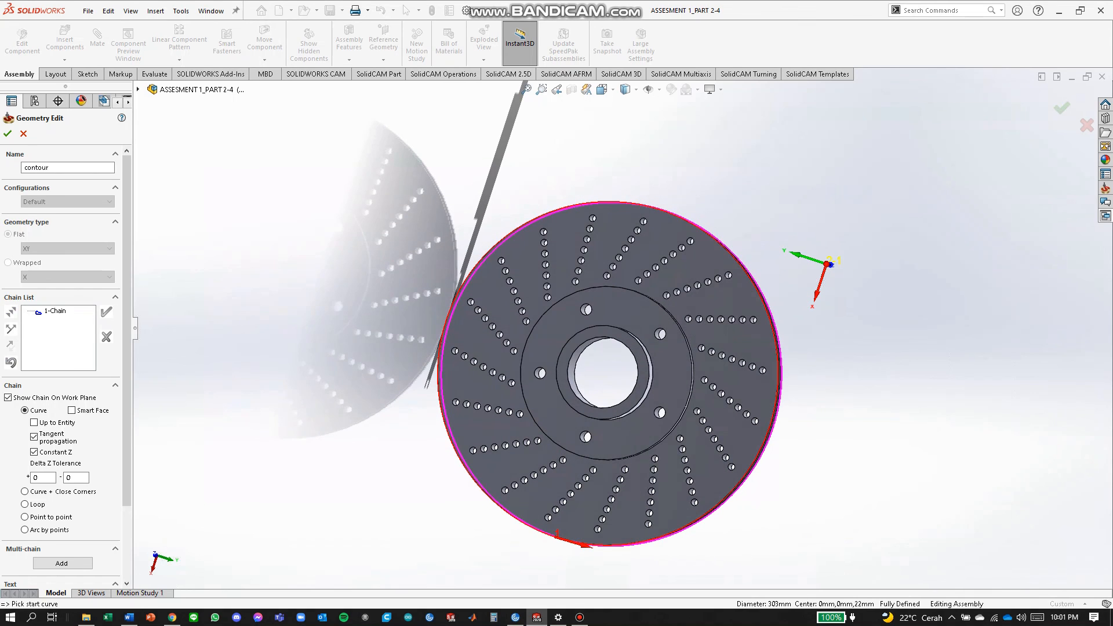
{"action": "left_click", "coordinate": [7, 133]}
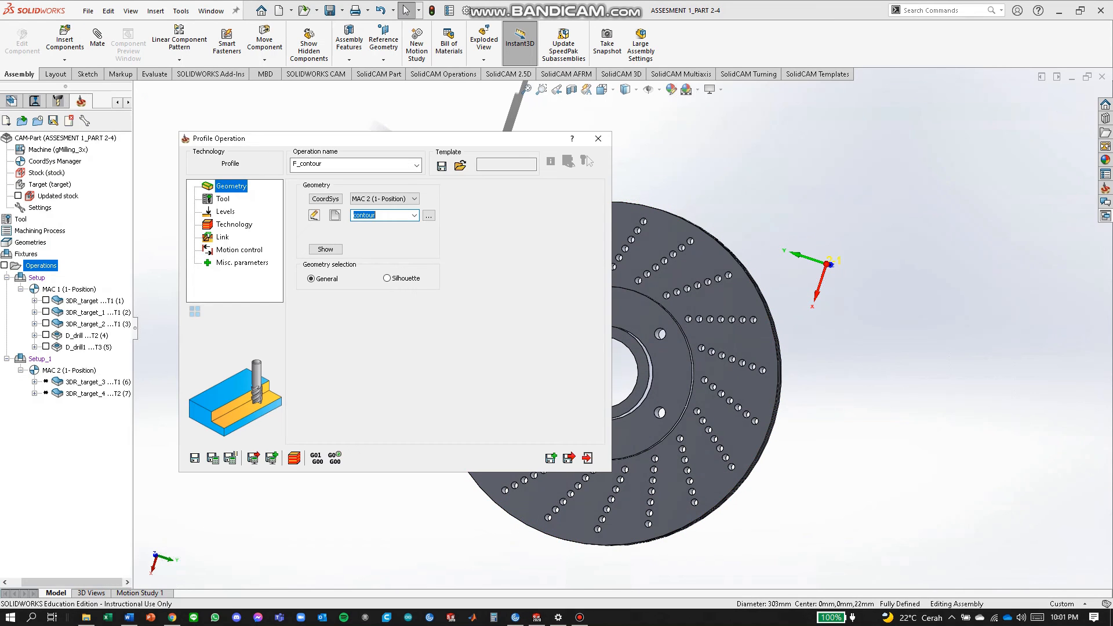
Assign tool 1 to the profile operation.
{"action": "left_click", "coordinate": [223, 199]}
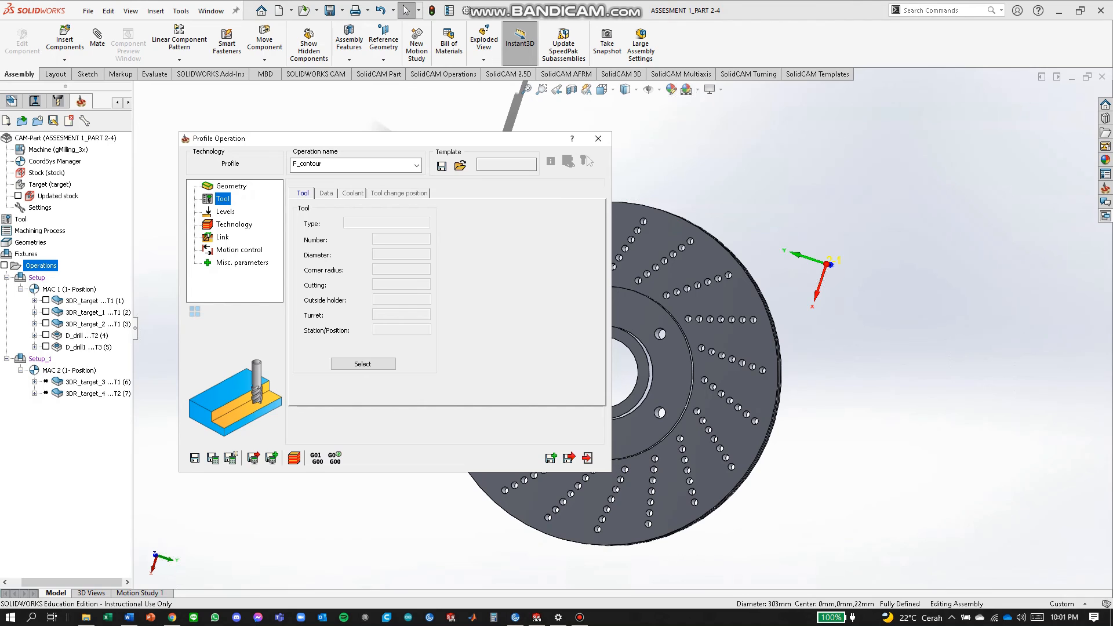
{"action": "left_click", "coordinate": [363, 364]}
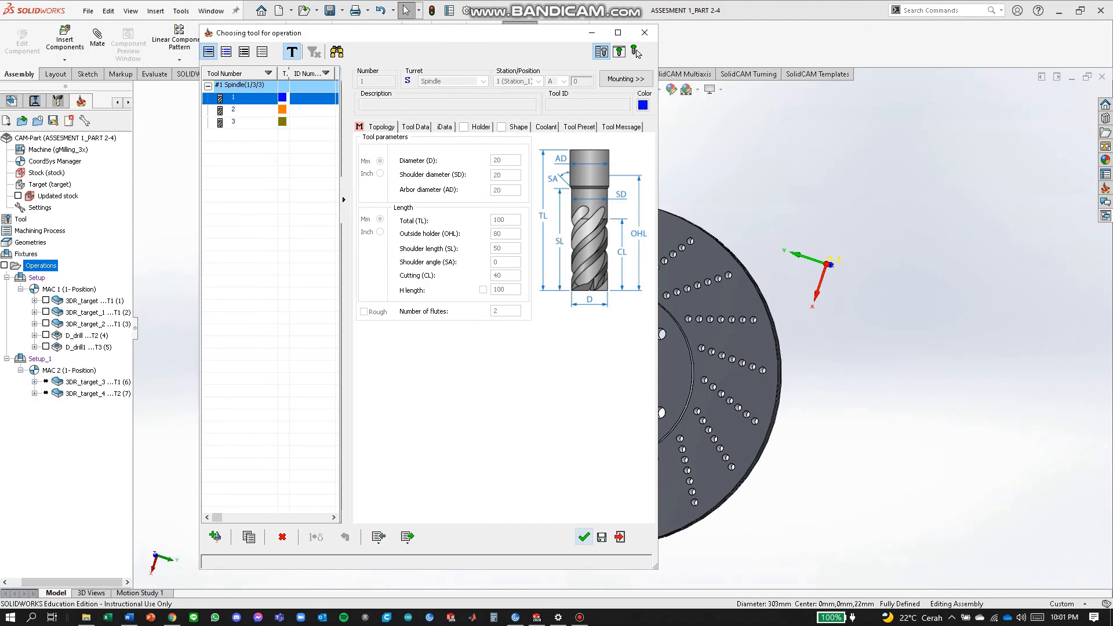
{"action": "left_click", "coordinate": [584, 537]}
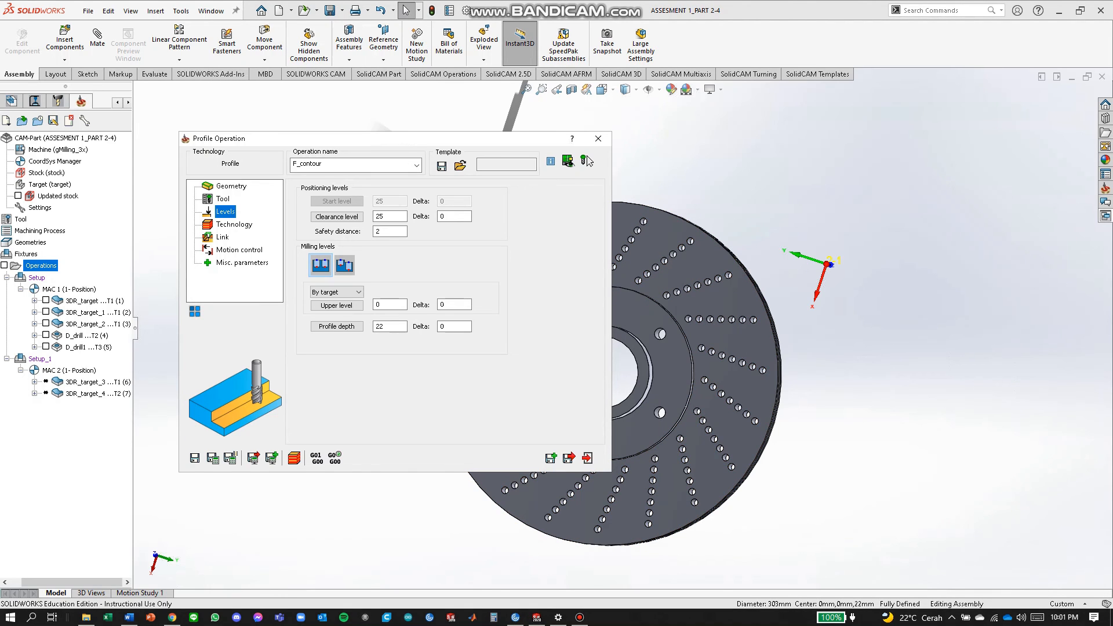
Pick the disc's lower face to set the profile depth to Z -22.
{"action": "left_click", "coordinate": [337, 327]}
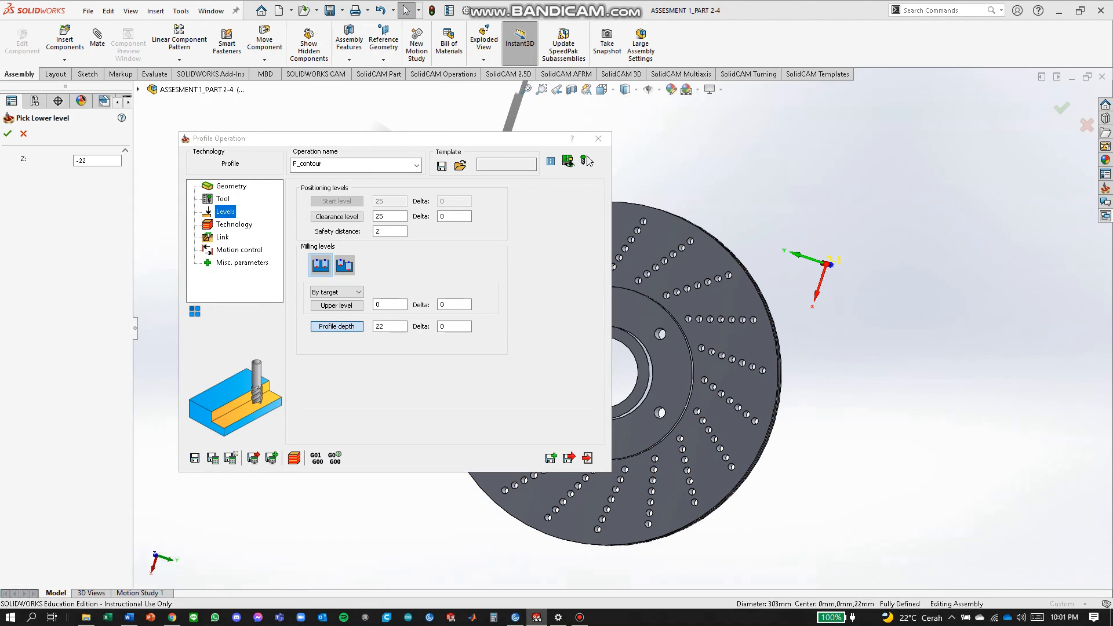
{"action": "middle_click_drag", "start_coordinate": [699, 319], "coordinate": [498, 324]}
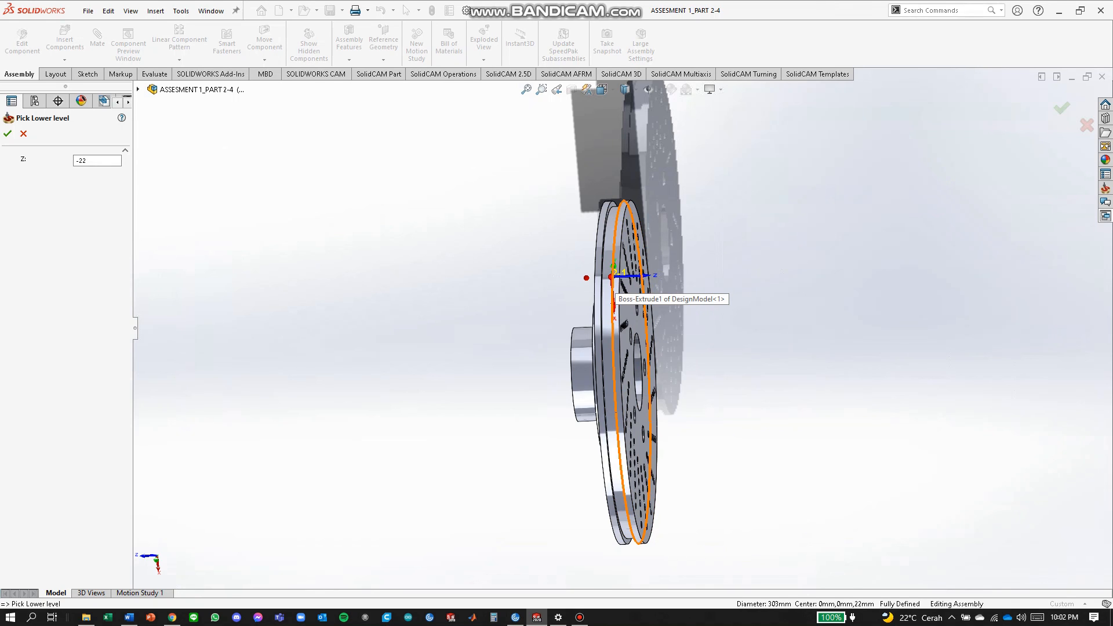
{"action": "middle_click_drag", "start_coordinate": [613, 285], "coordinate": [634, 314]}
{"action": "scroll", "coordinate": [638, 313], "scroll_direction": "up", "scroll_amount": 1}
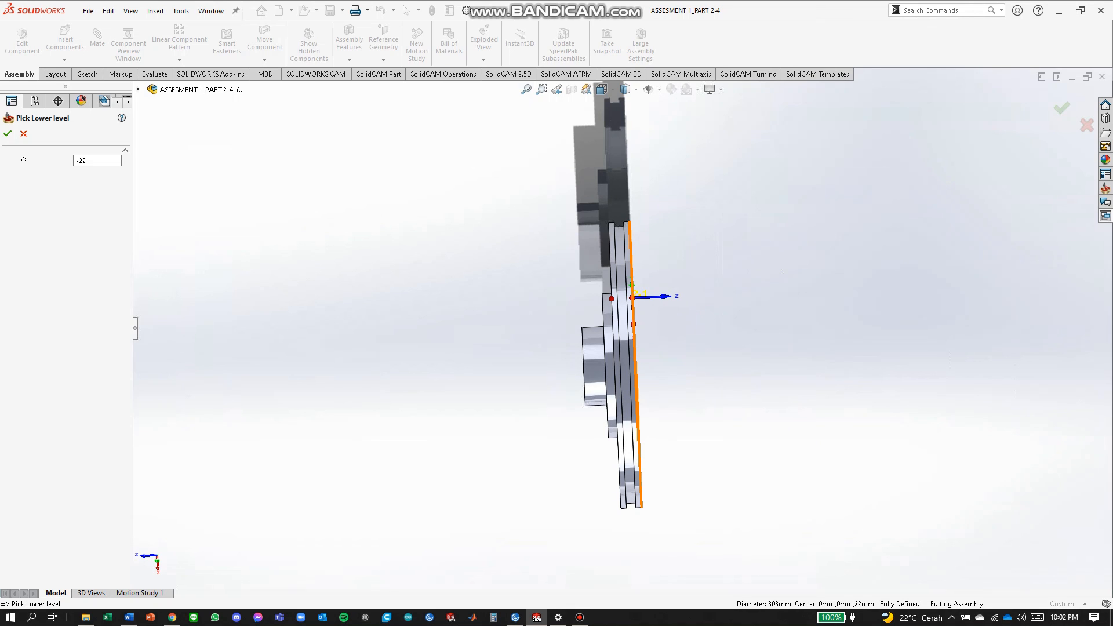
{"action": "mouse_move", "coordinate": [634, 314]}
{"action": "middle_mouse_down"}
{"action": "mouse_move", "coordinate": [603, 314]}
{"action": "mouse_move", "coordinate": [618, 315]}
{"action": "middle_mouse_up"}
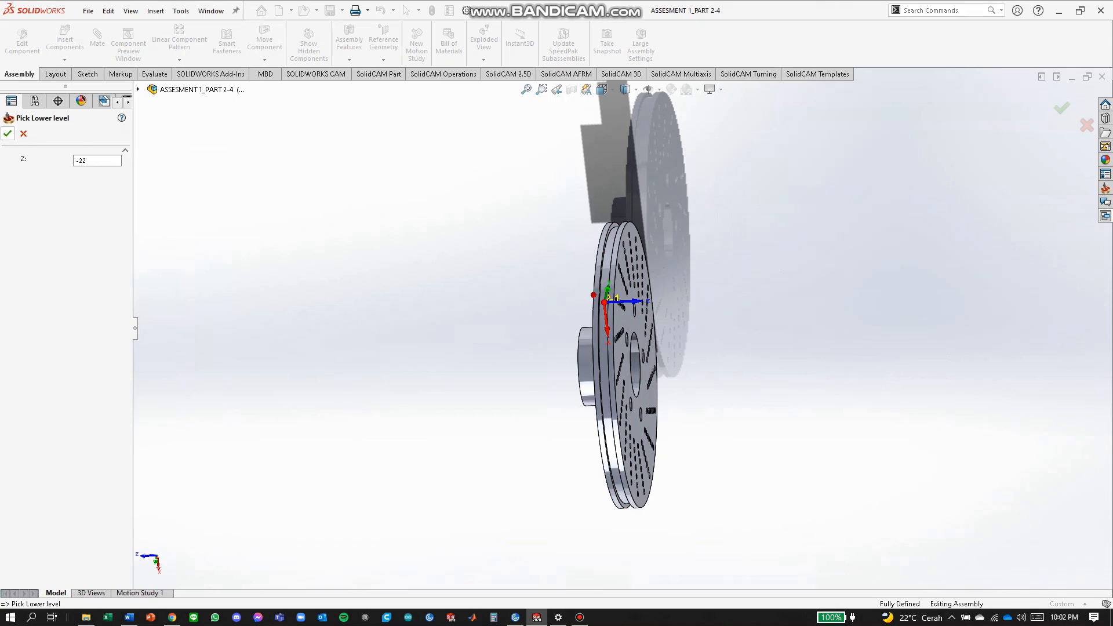
{"action": "left_click", "coordinate": [8, 133]}
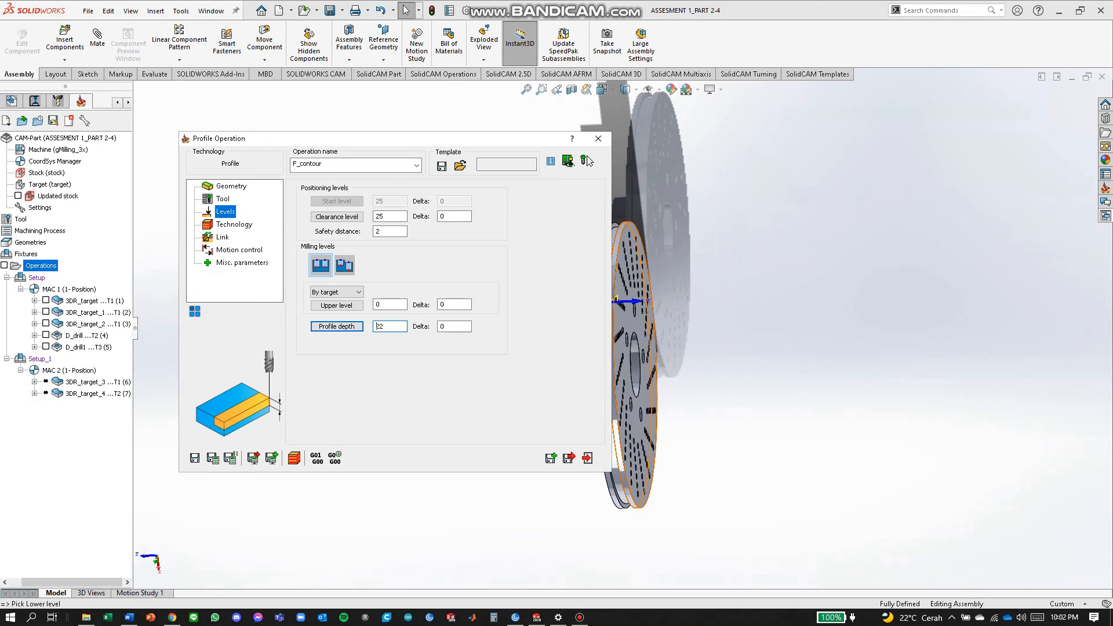
Set the profile's tool side to Right and save the operation.
{"action": "left_click", "coordinate": [234, 224]}
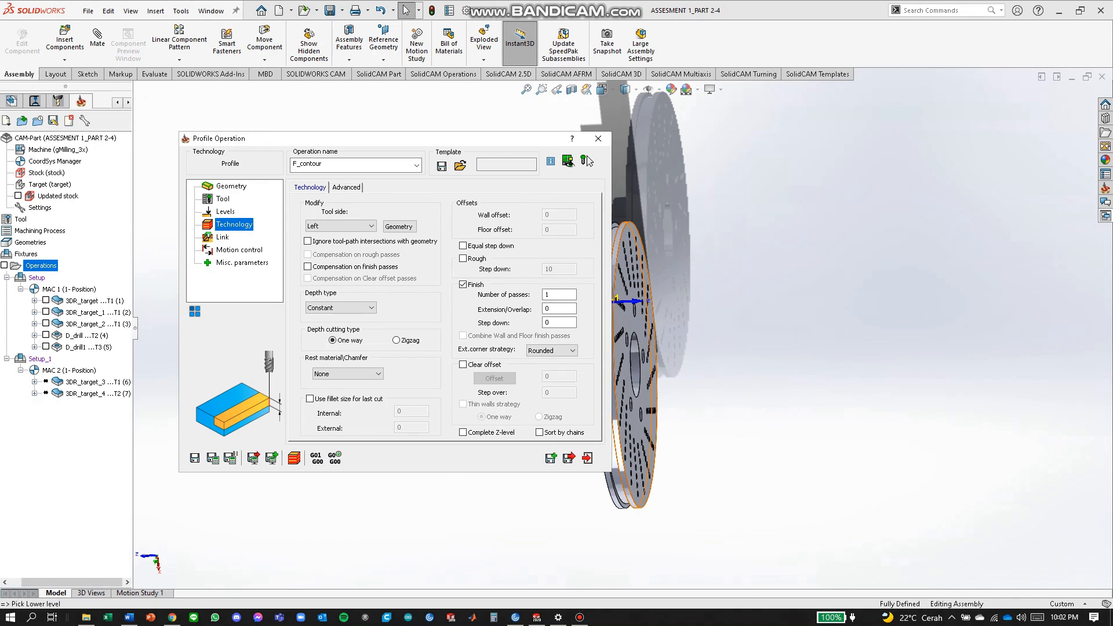
{"action": "left_click", "coordinate": [341, 226]}
{"action": "left_click", "coordinate": [316, 236]}
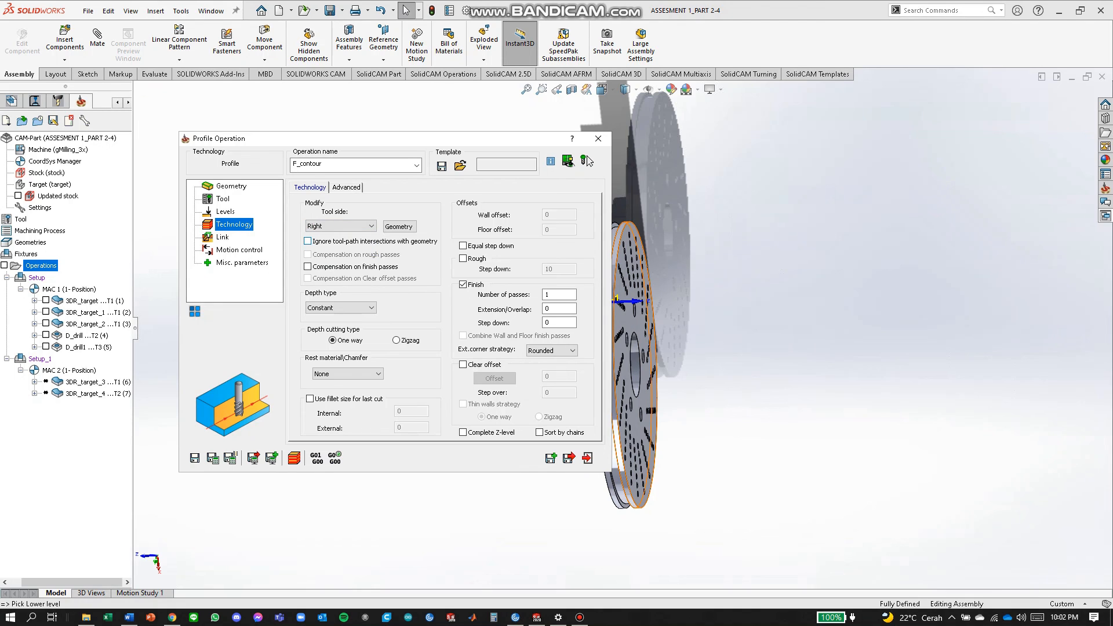
{"action": "left_click", "coordinate": [569, 458]}
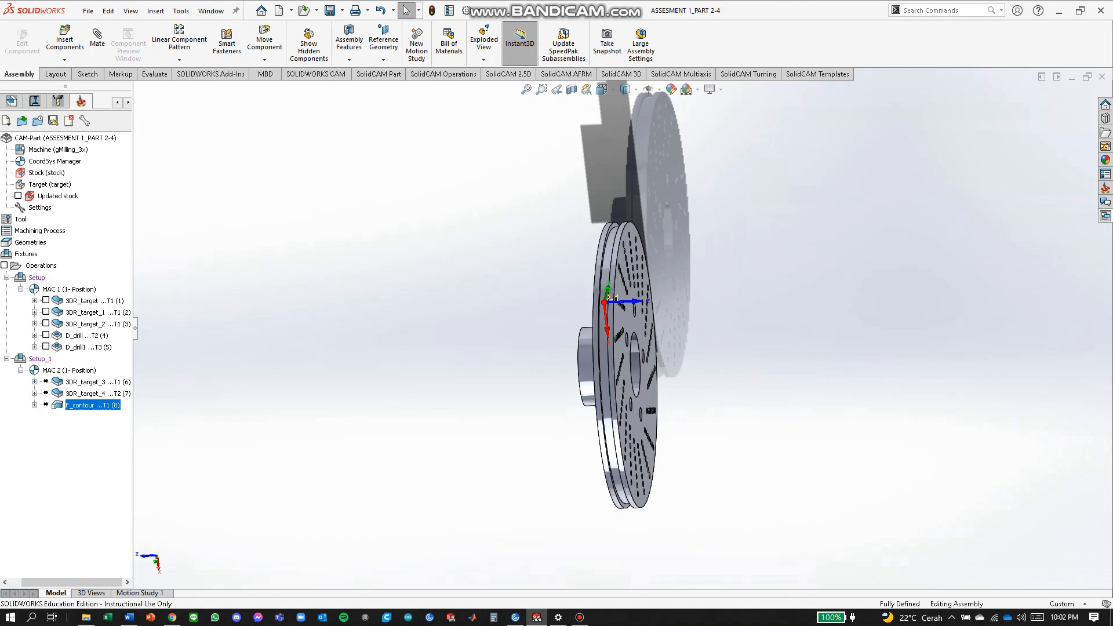
Calculate All operations, confirm recalculation, and inspect the toolpaths on the disc.
{"action": "right_click", "coordinate": [35, 265]}
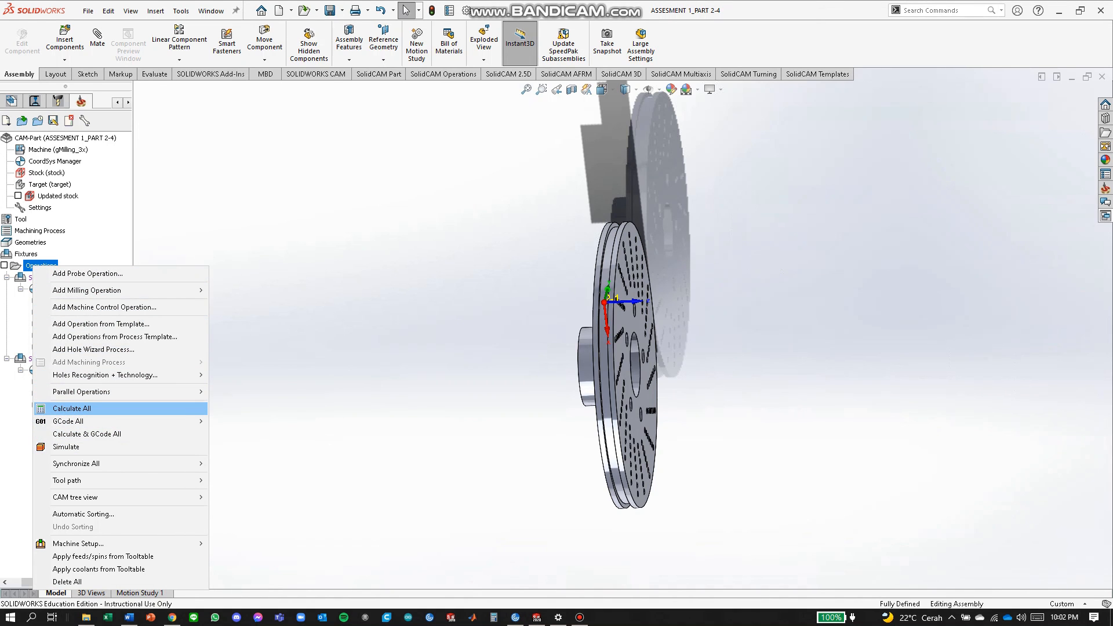
{"action": "left_click", "coordinate": [72, 408]}
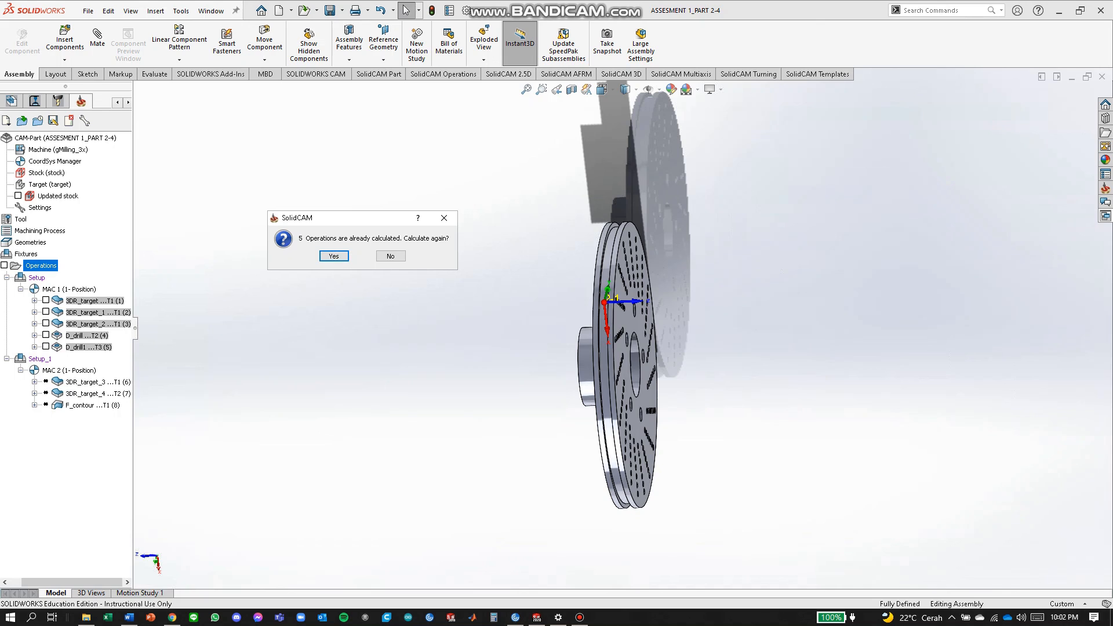
{"action": "key", "text": "Return"}
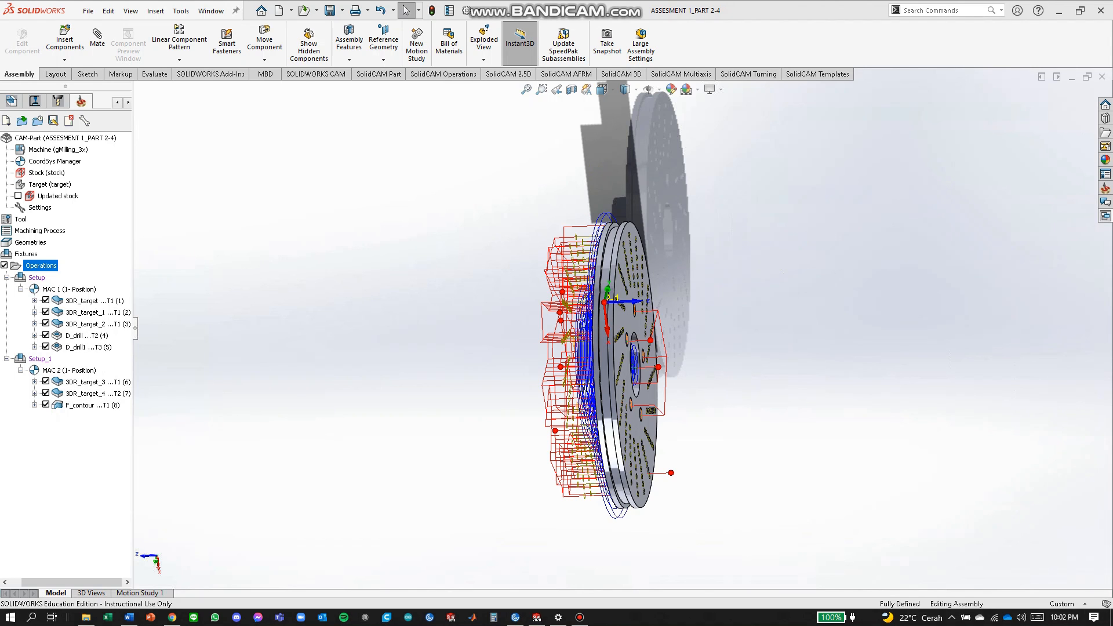
{"action": "middle_click_drag", "start_coordinate": [667, 348], "coordinate": [560, 328]}
{"action": "middle_click_drag", "start_coordinate": [662, 470], "coordinate": [649, 455]}
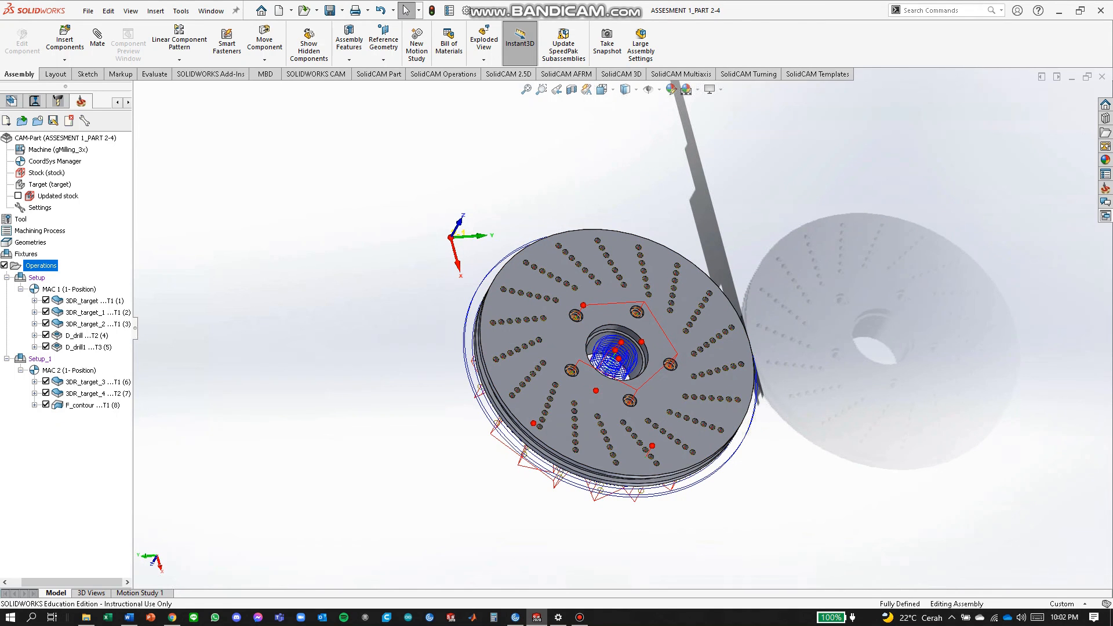
Edit F_contour to cut on the Left tool side and save it.
{"action": "right_click", "coordinate": [55, 266]}
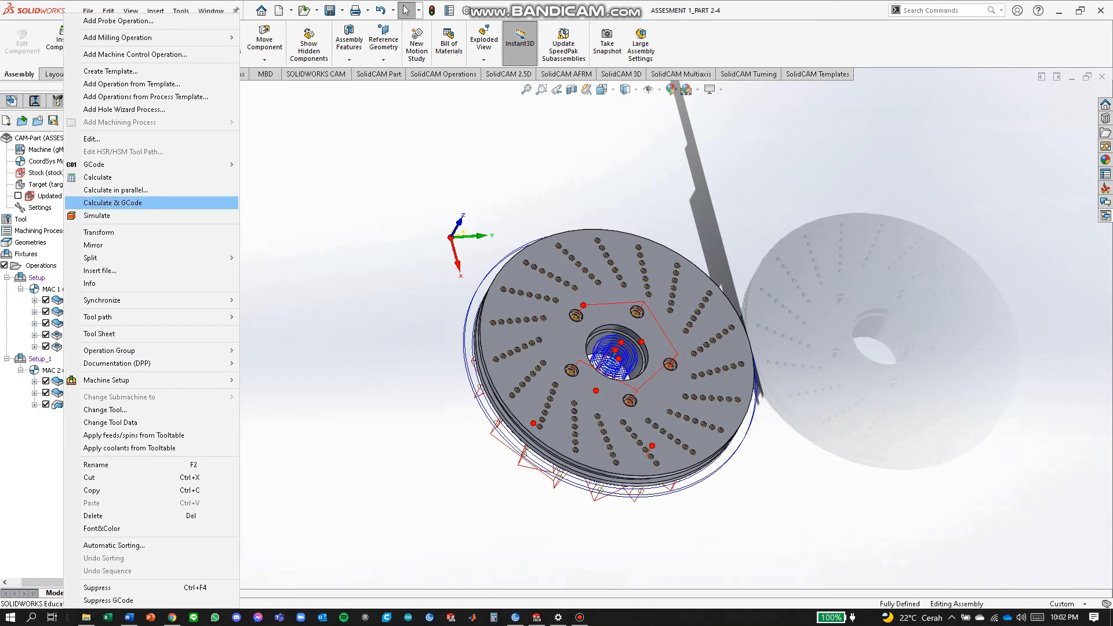
{"action": "left_click", "coordinate": [93, 140]}
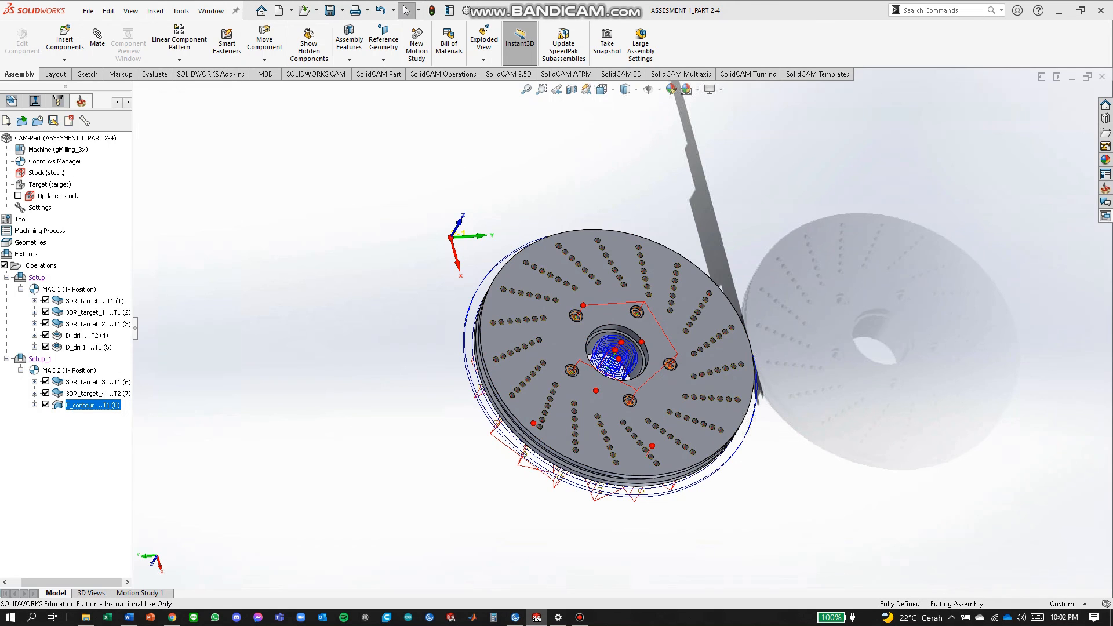
{"action": "left_click", "coordinate": [355, 226]}
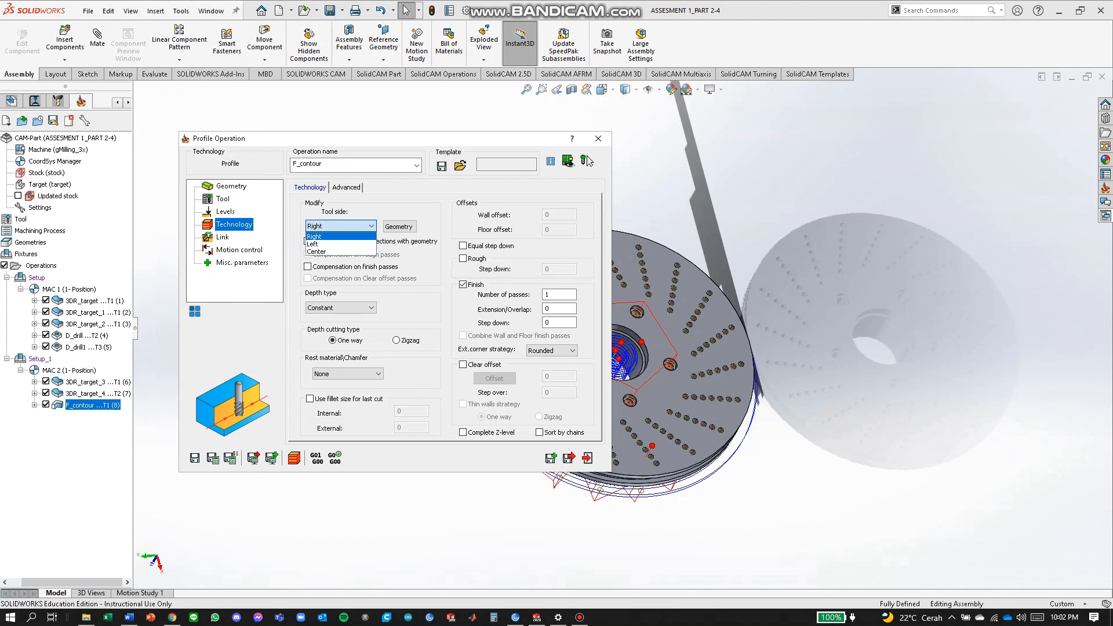
{"action": "left_click", "coordinate": [332, 244]}
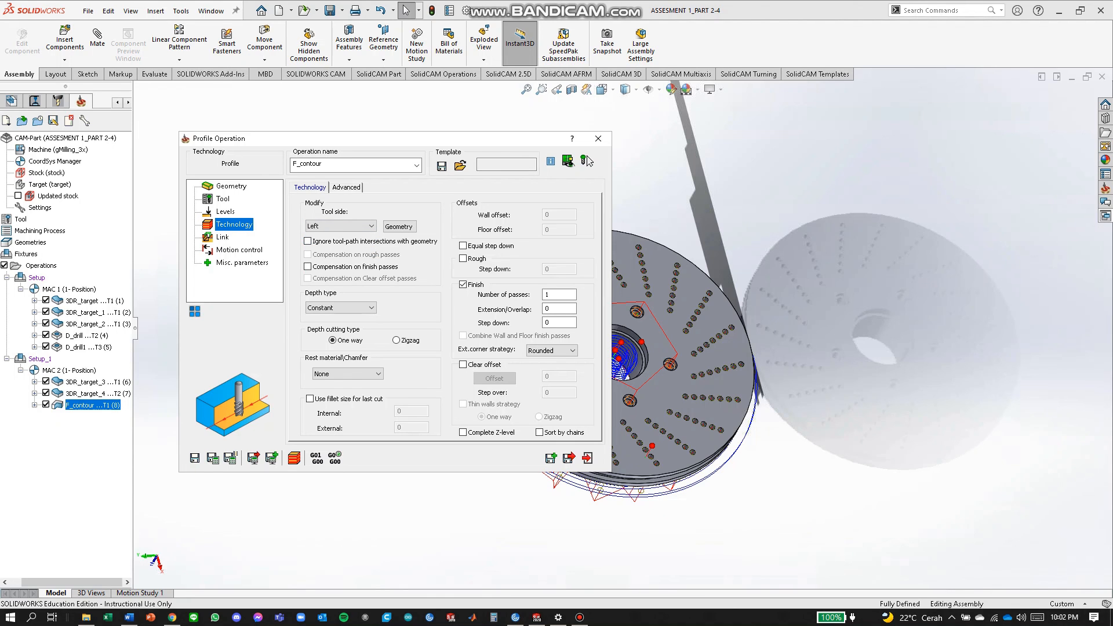
{"action": "left_click", "coordinate": [569, 458]}
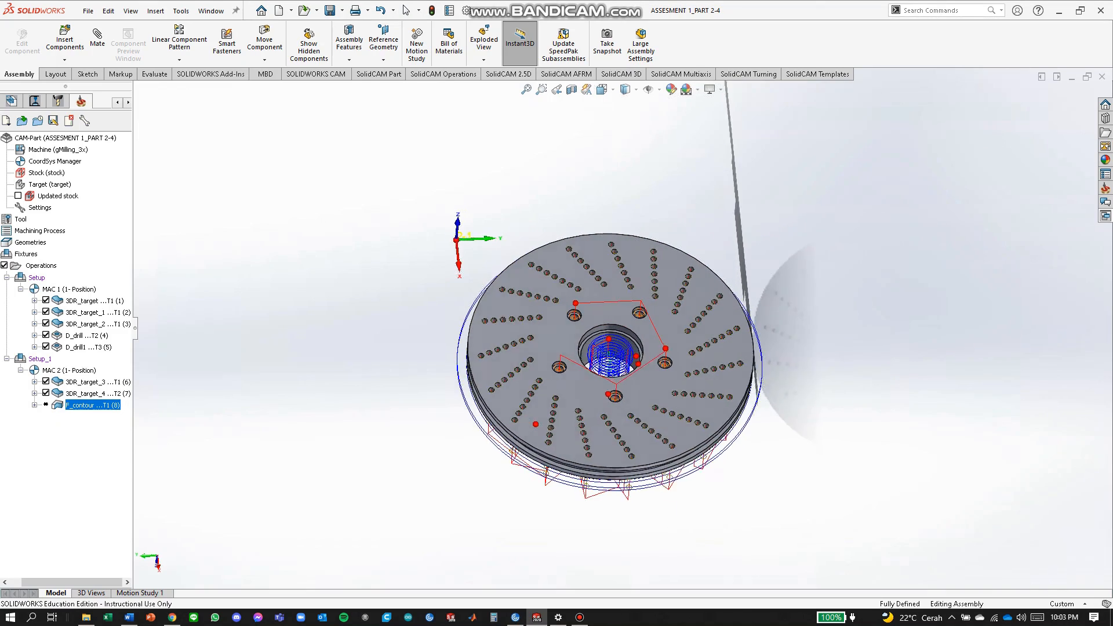
{"action": "middle_click_drag", "start_coordinate": [580, 418], "coordinate": [539, 458]}
Calculate the F_contour toolpath and orbit to inspect it, including from underneath.
{"action": "right_click", "coordinate": [93, 404]}
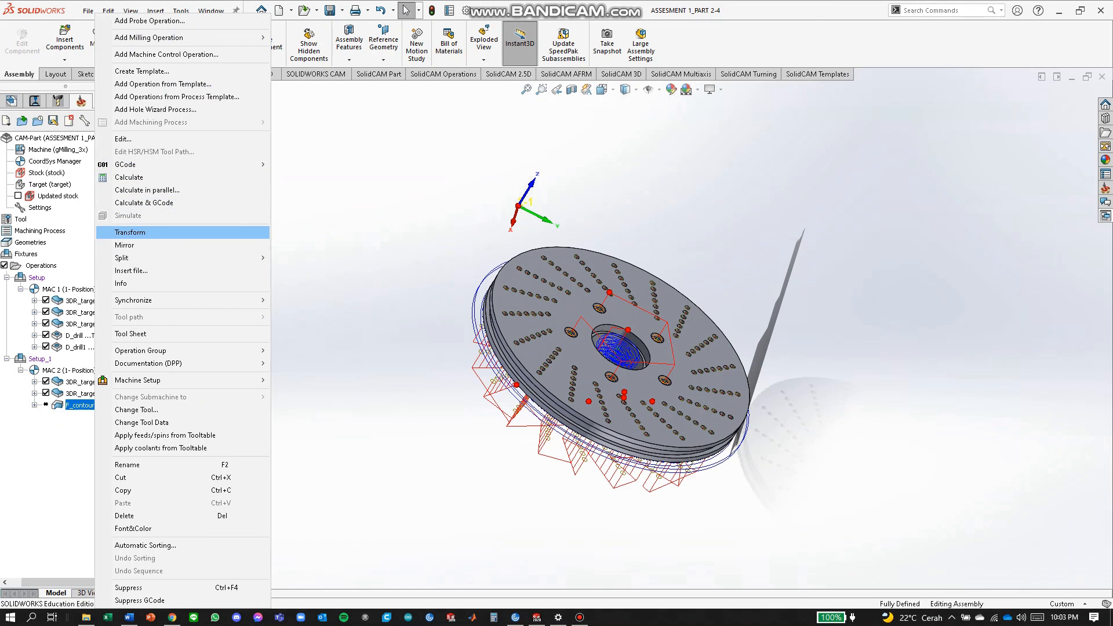
{"action": "left_click", "coordinate": [129, 177]}
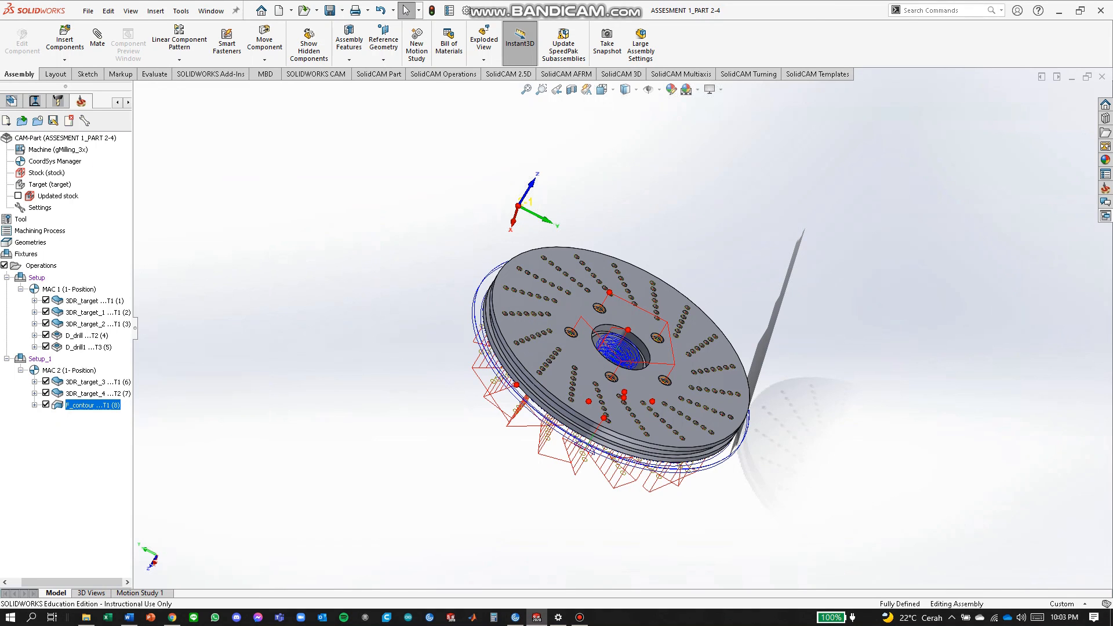
{"action": "middle_click_drag", "start_coordinate": [638, 394], "coordinate": [592, 351]}
{"action": "middle_click_drag", "start_coordinate": [667, 428], "coordinate": [690, 287]}
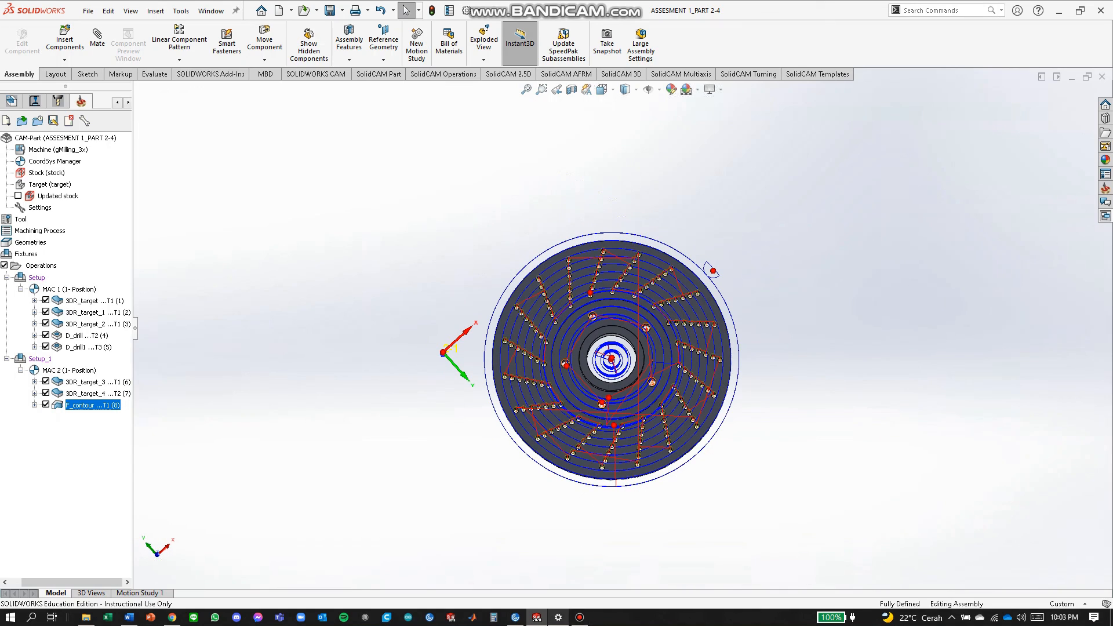
{"action": "left_click", "coordinate": [580, 618]}
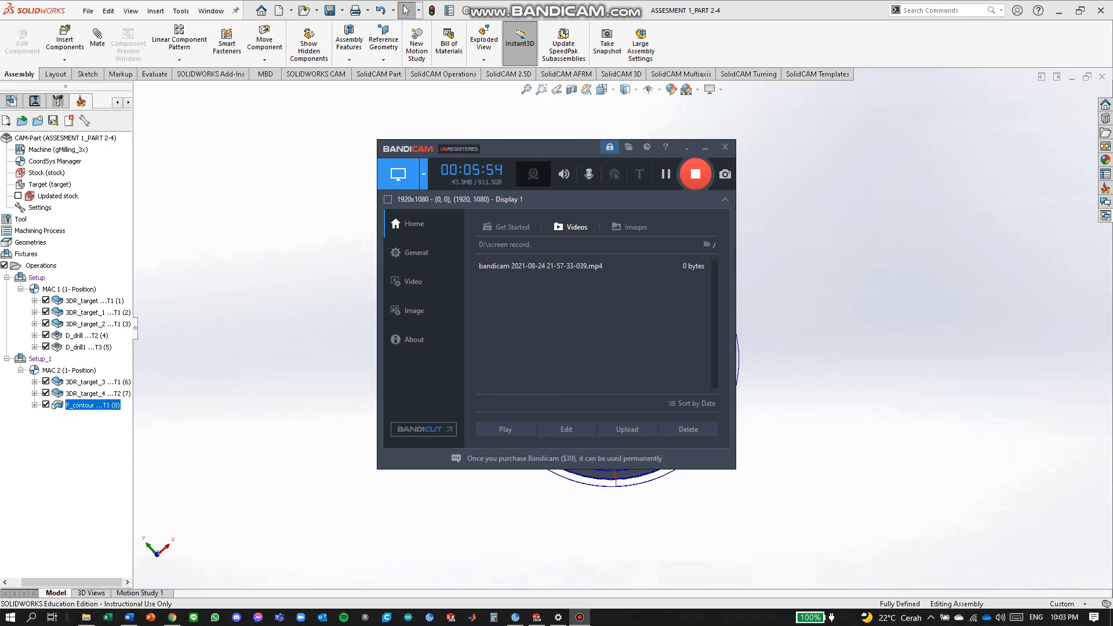